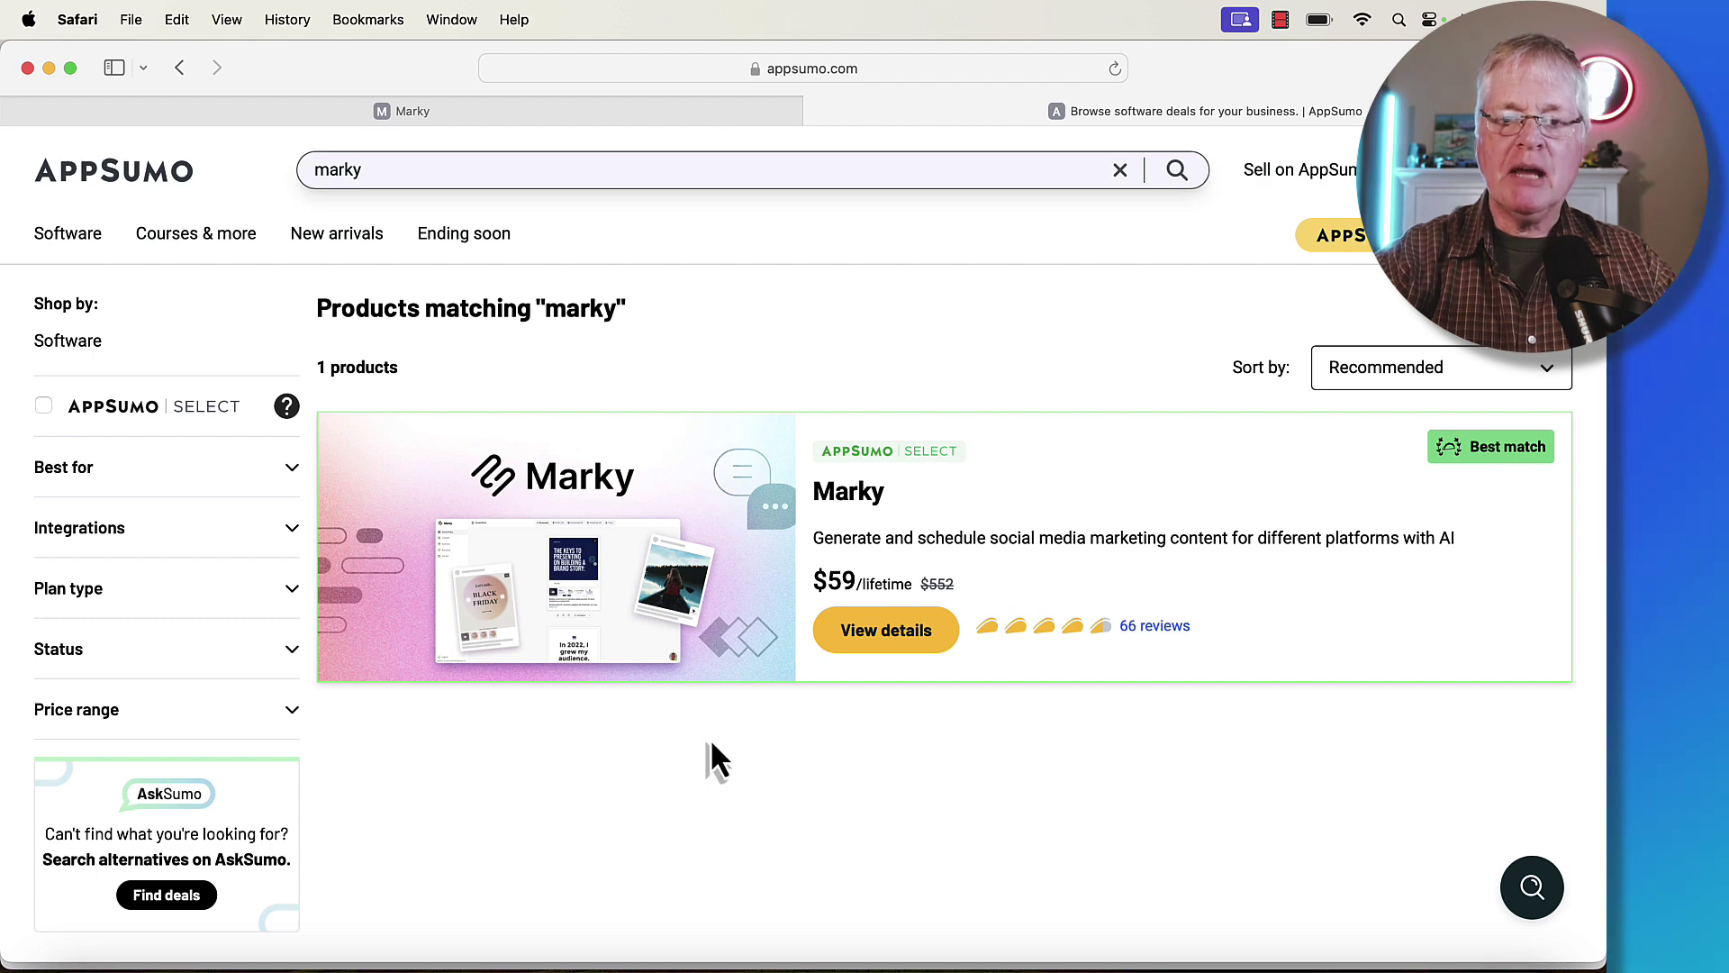
Open the Marky deal from the search results and examine its overview, included features and the three license tiers.
{"action": "left_click", "coordinate": [664, 533]}
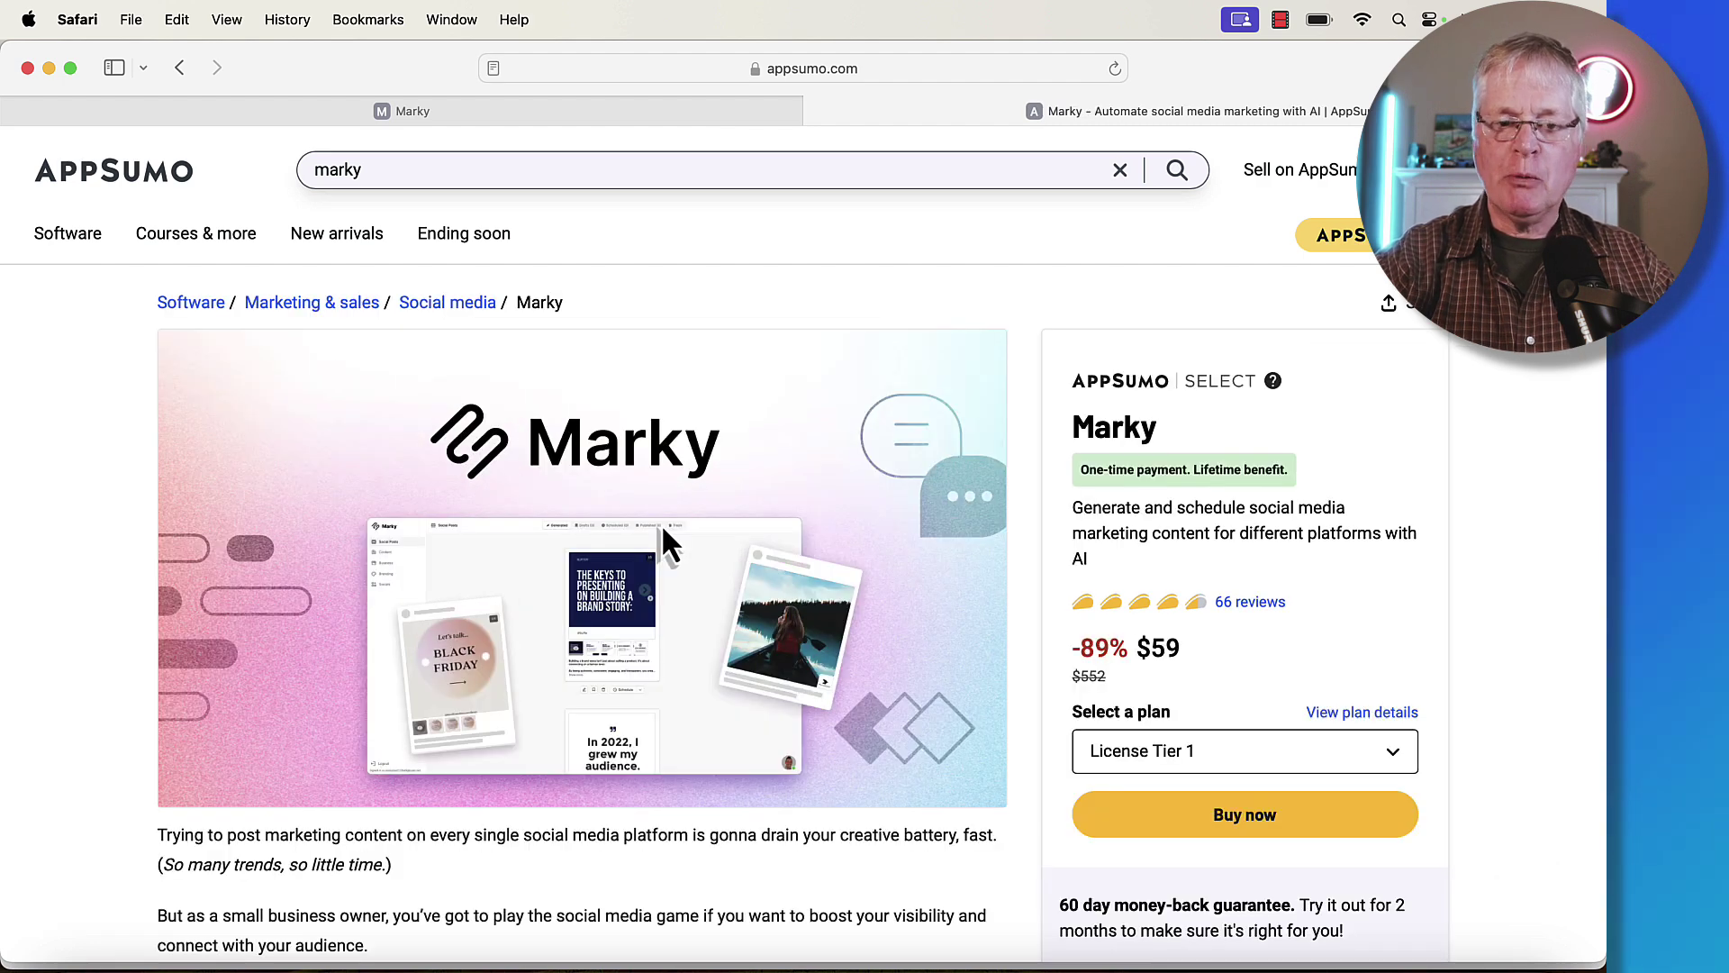
{"action": "scroll", "coordinate": [664, 530], "scroll_direction": "down", "scroll_amount": 5}
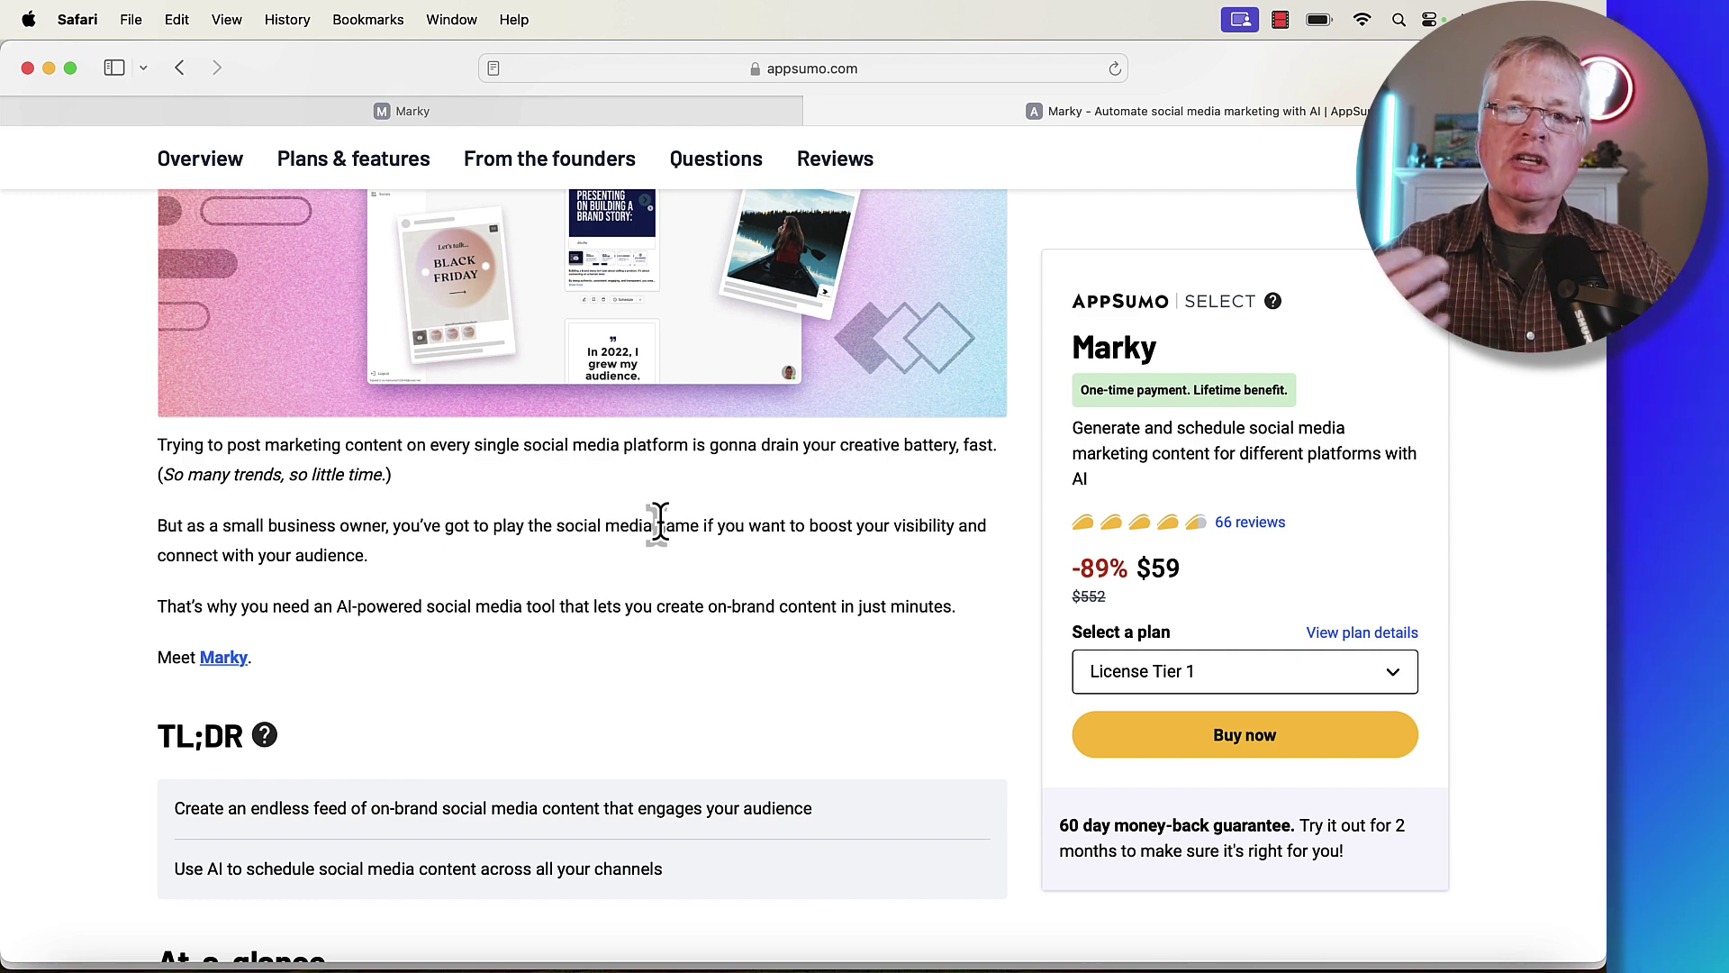
{"action": "scroll", "coordinate": [659, 521], "scroll_direction": "down", "scroll_amount": 5}
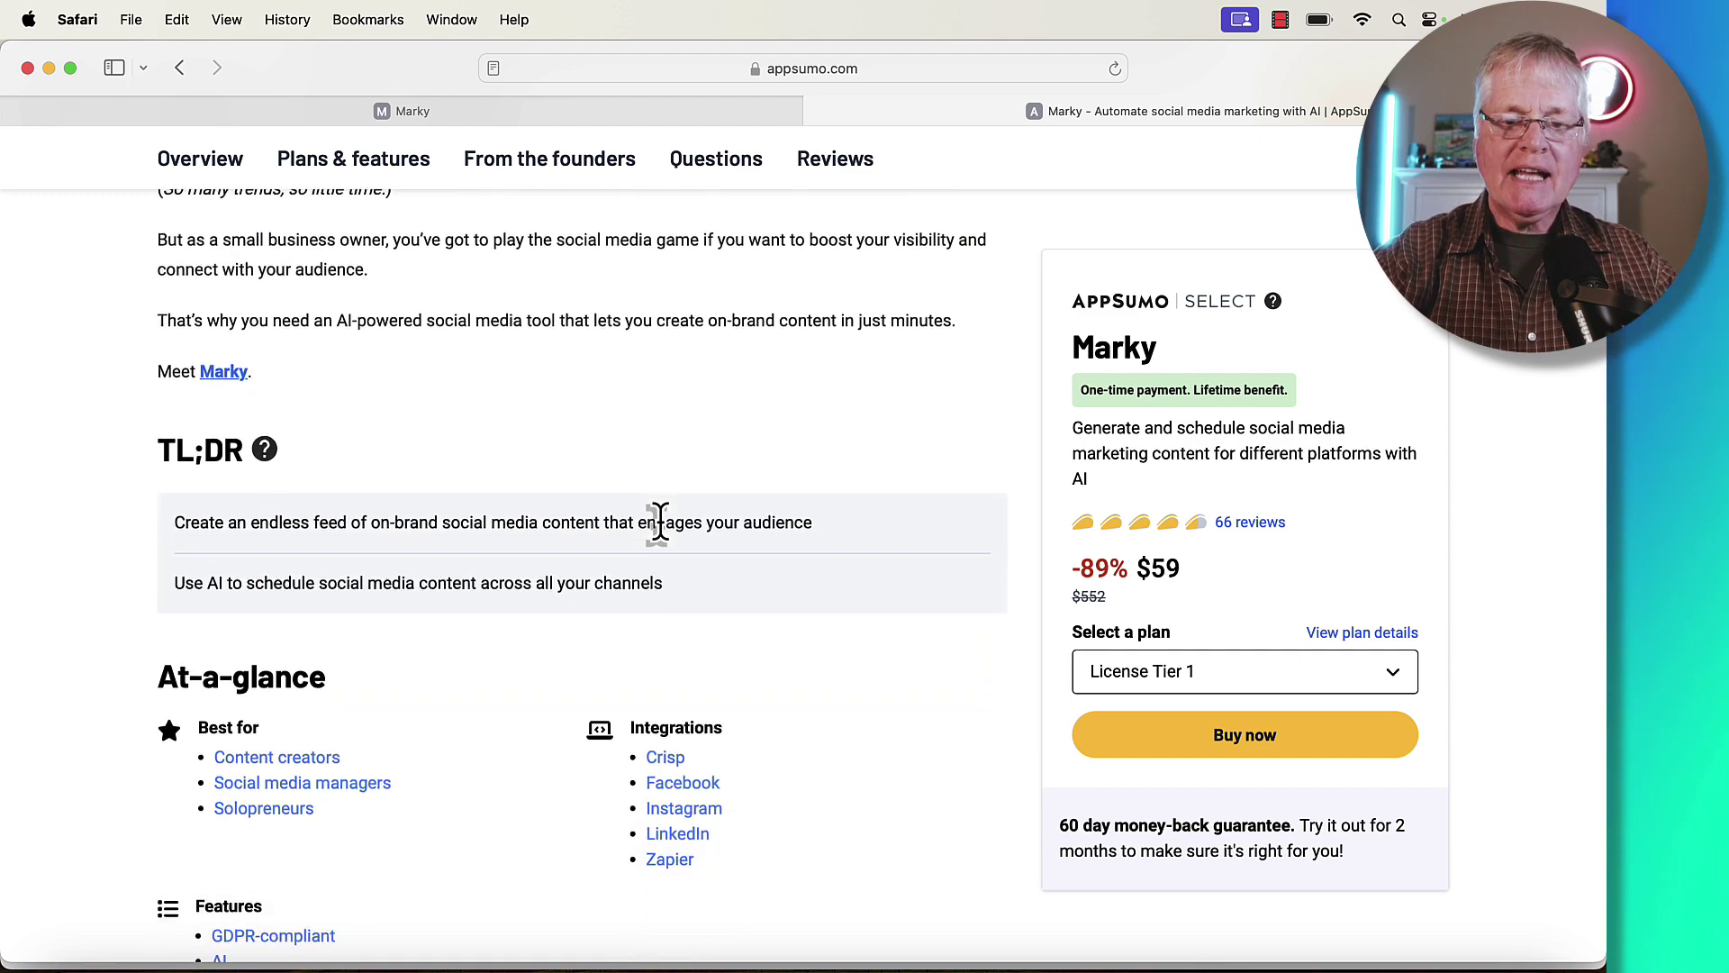
{"action": "scroll", "coordinate": [659, 521], "scroll_direction": "down", "scroll_amount": 15}
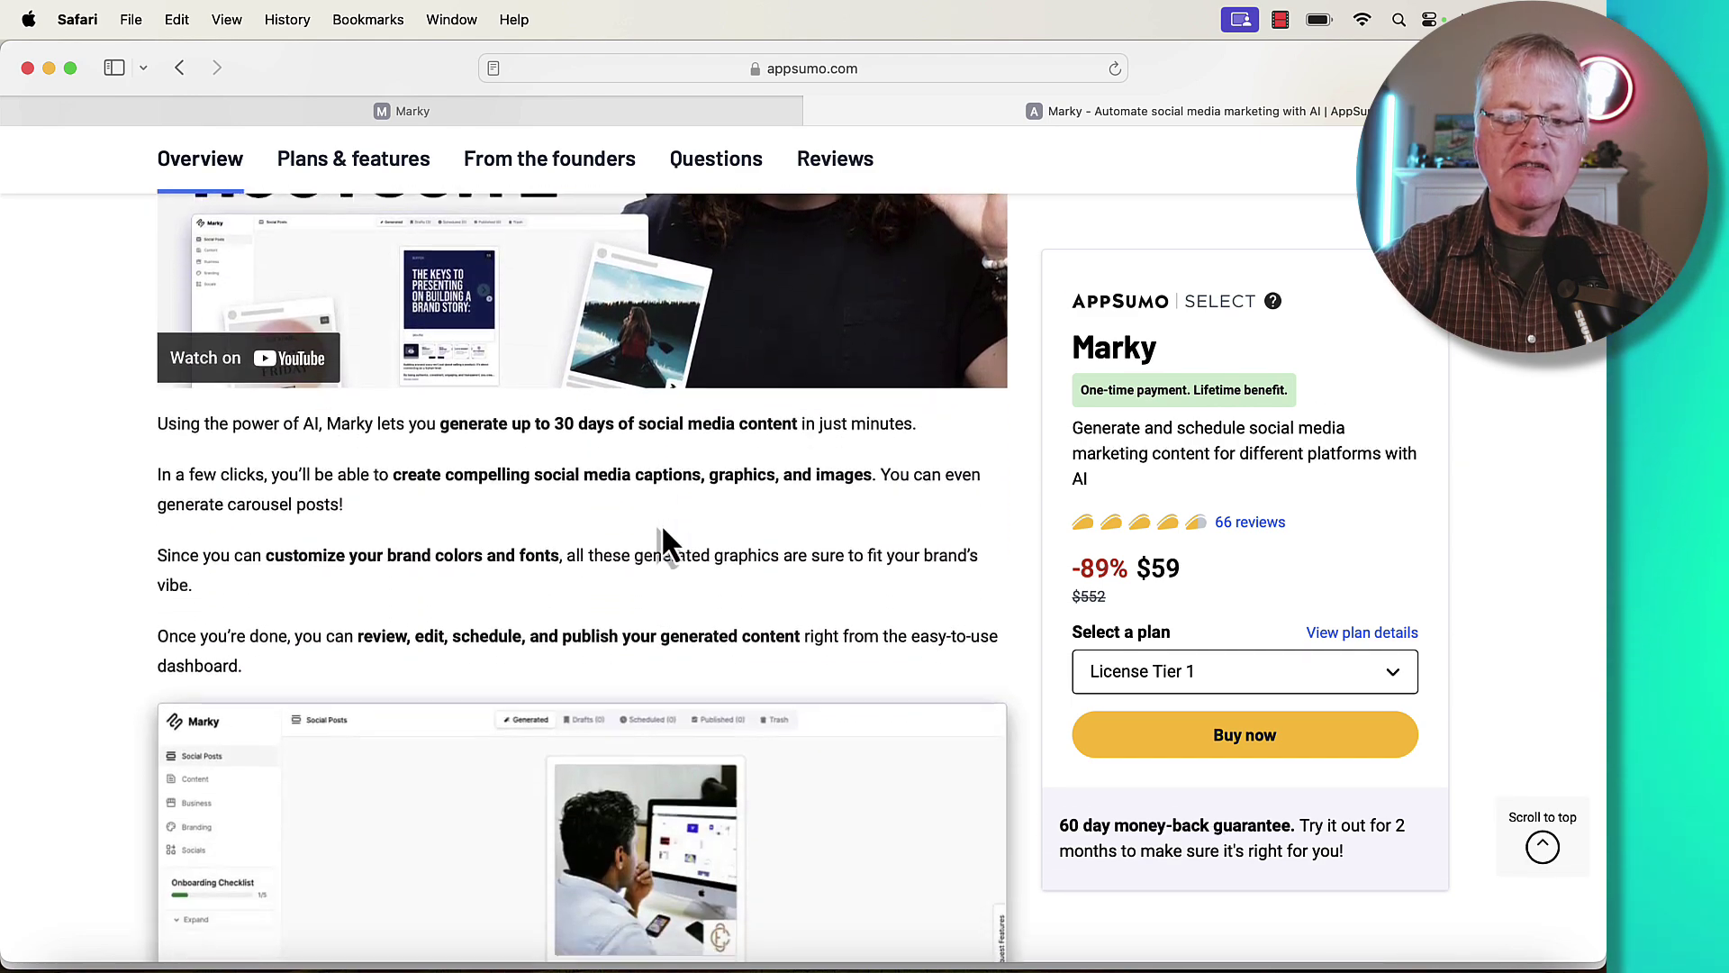
{"action": "scroll", "coordinate": [663, 532], "scroll_direction": "down", "scroll_amount": 7}
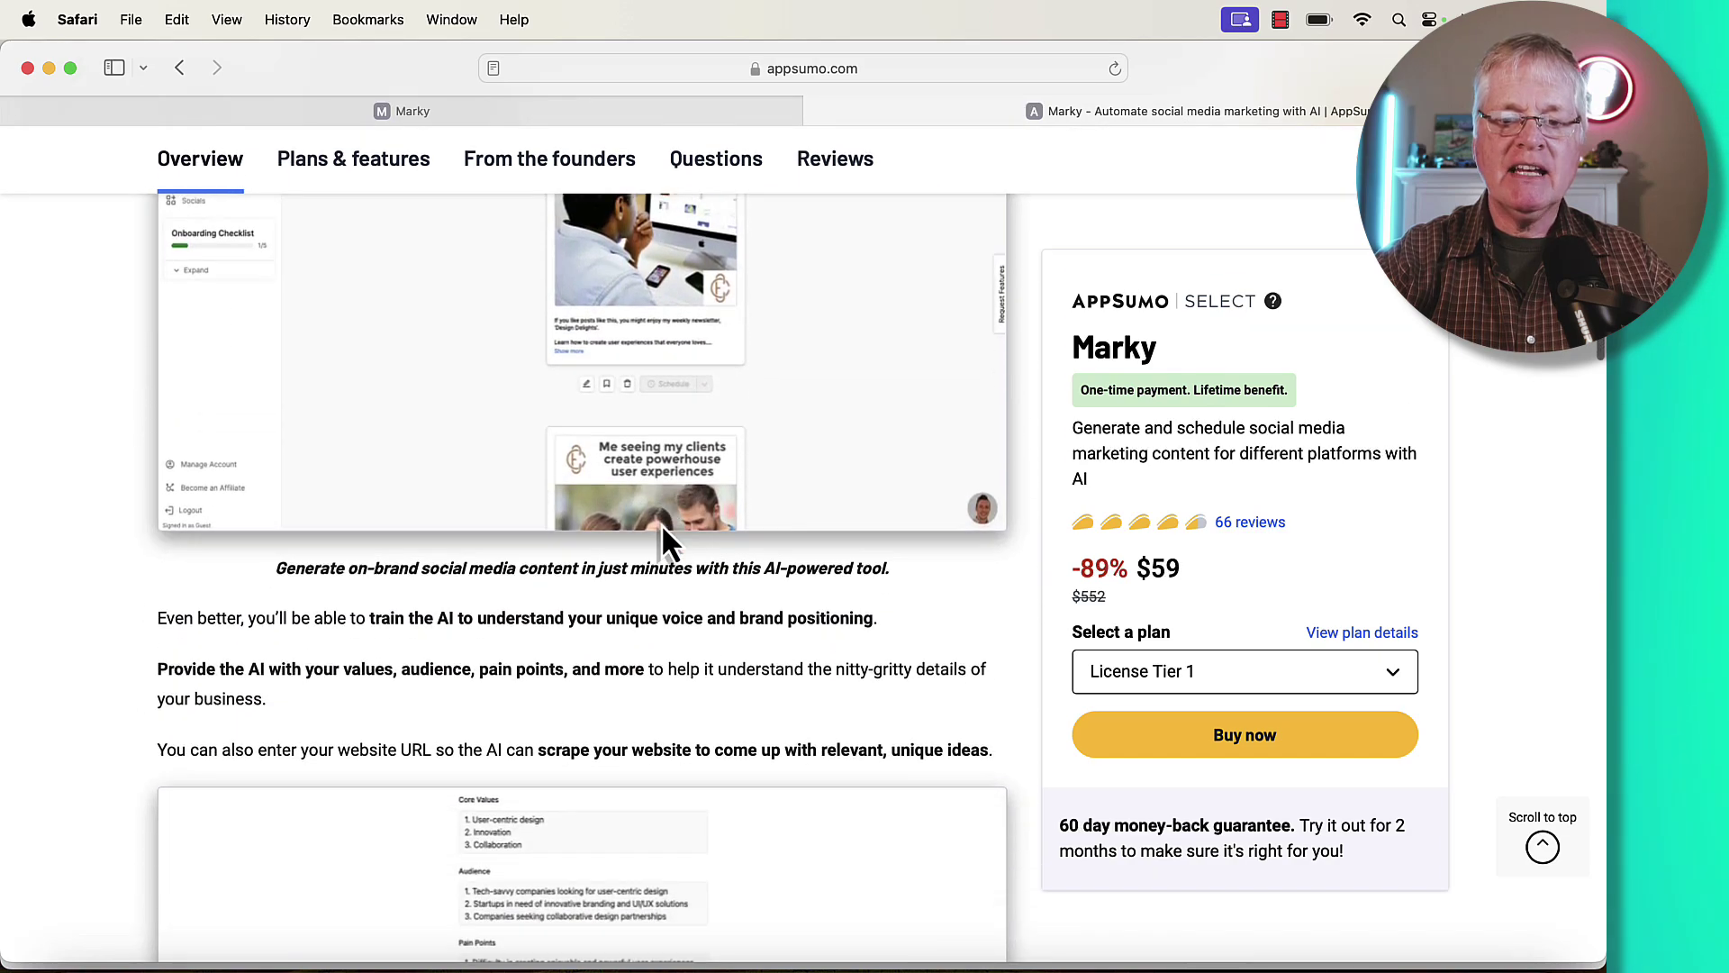
{"action": "scroll", "coordinate": [663, 533], "scroll_direction": "down", "scroll_amount": 12}
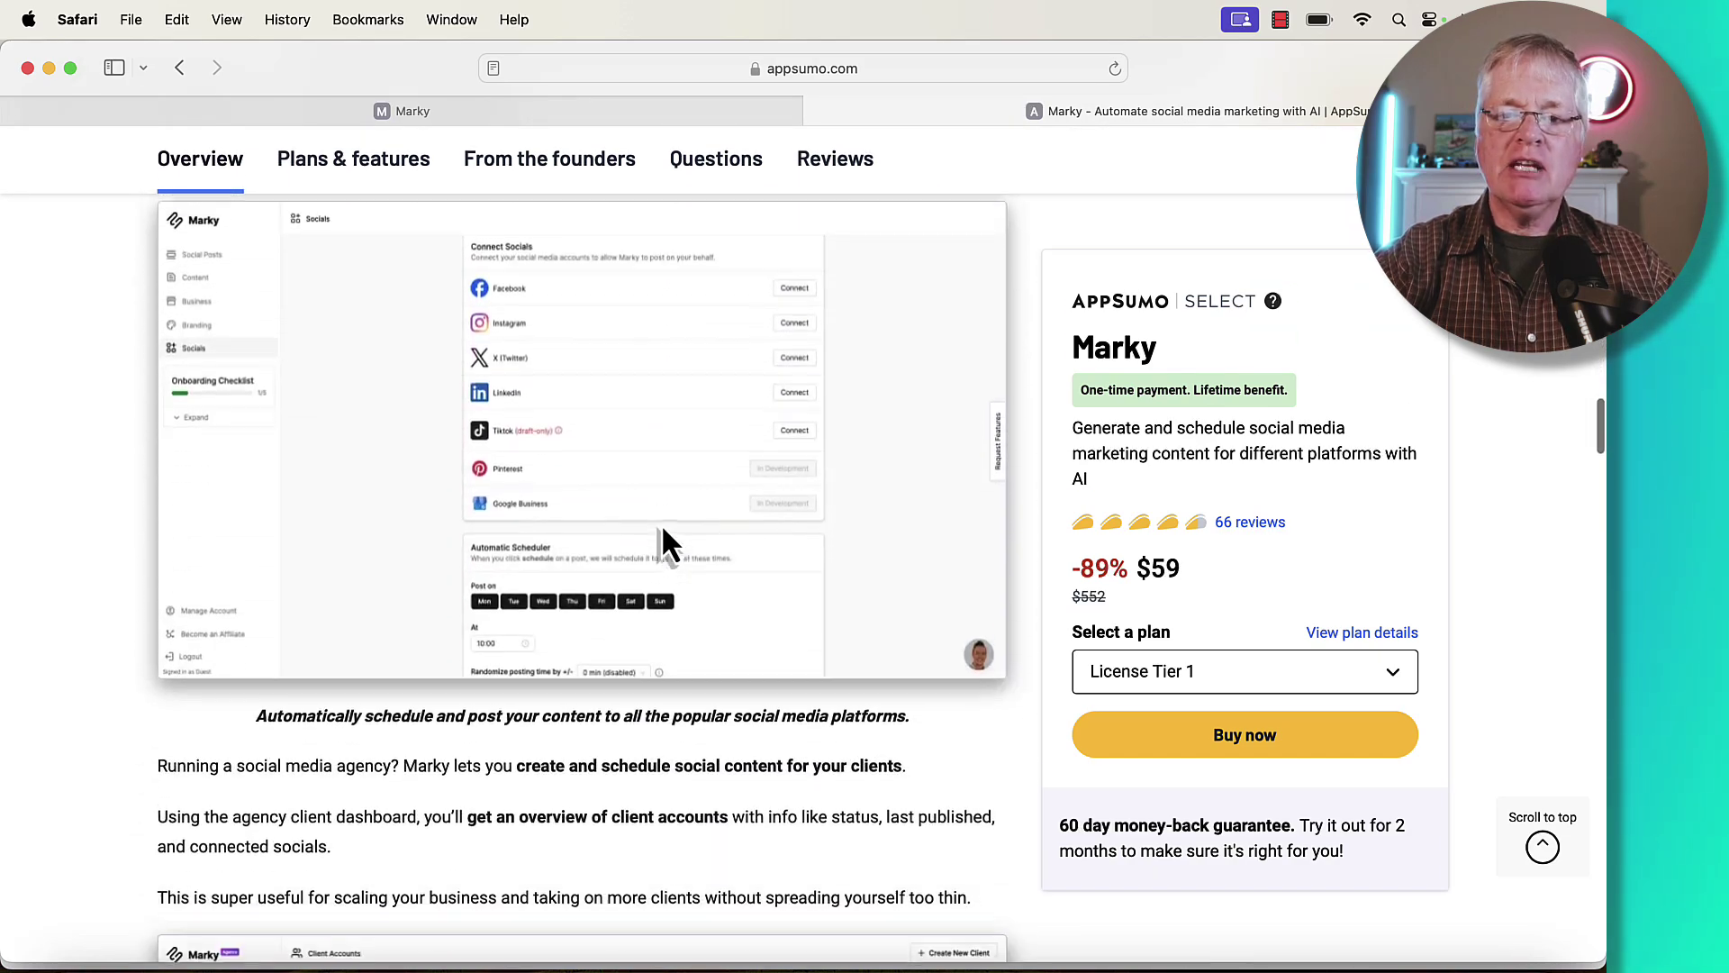
{"action": "scroll", "coordinate": [664, 533], "scroll_direction": "down", "scroll_amount": 20}
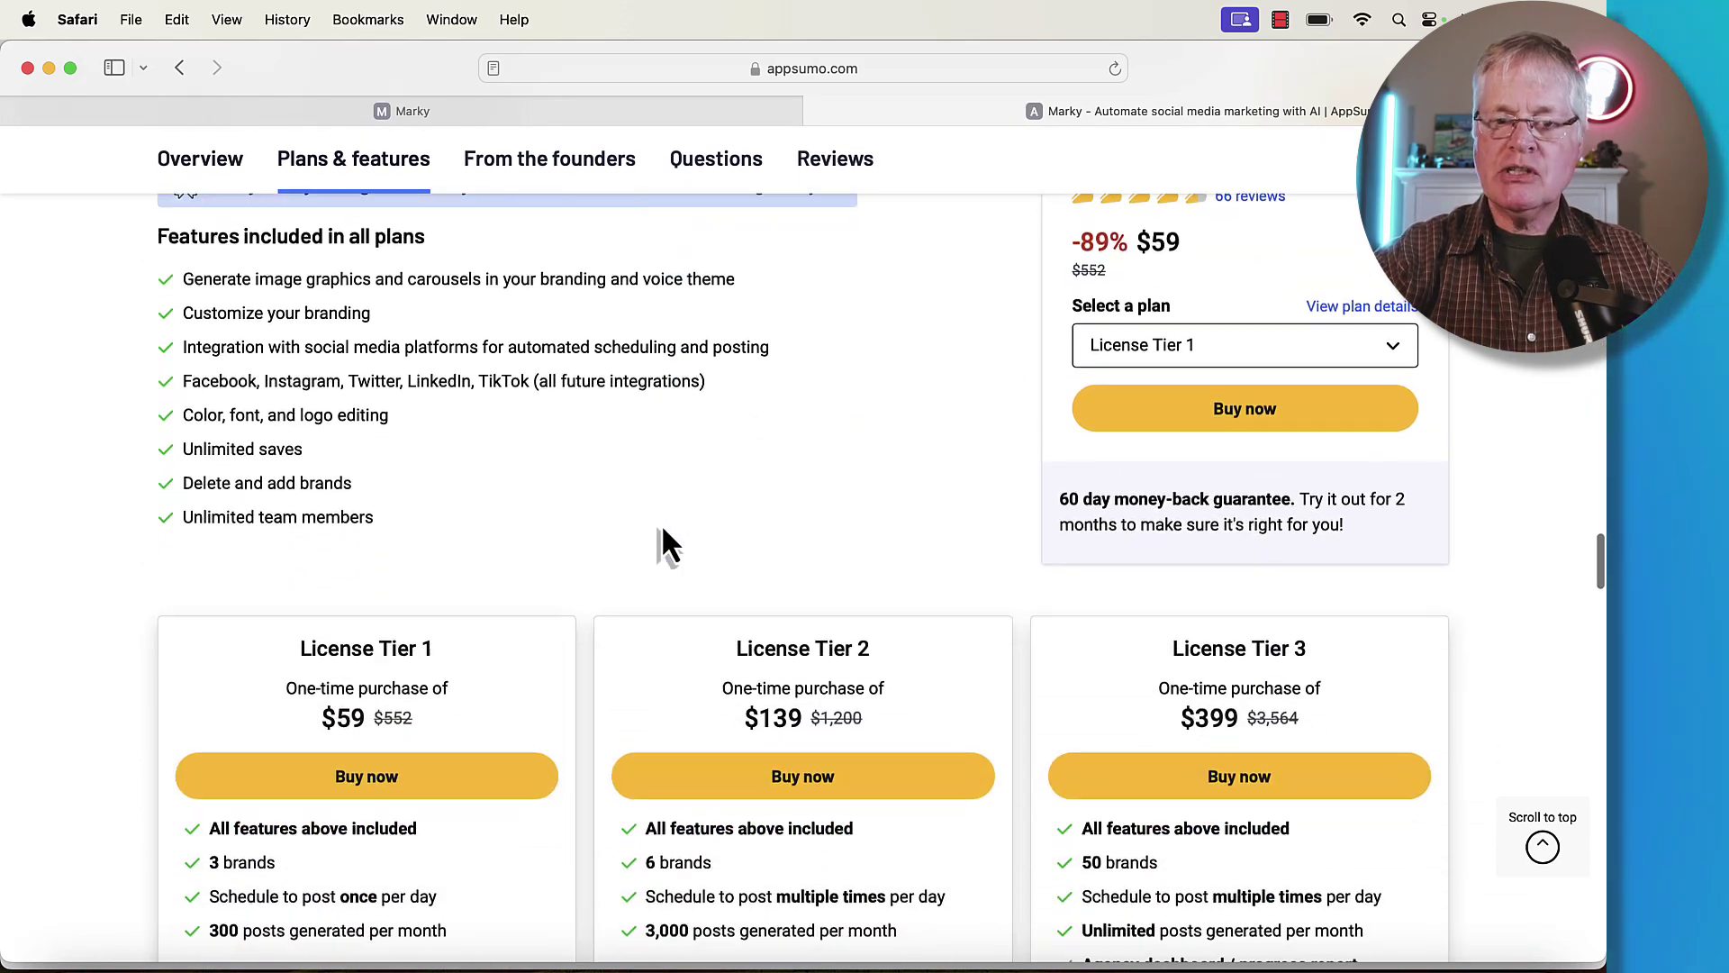
{"action": "scroll", "coordinate": [664, 540], "scroll_direction": "down", "scroll_amount": 2}
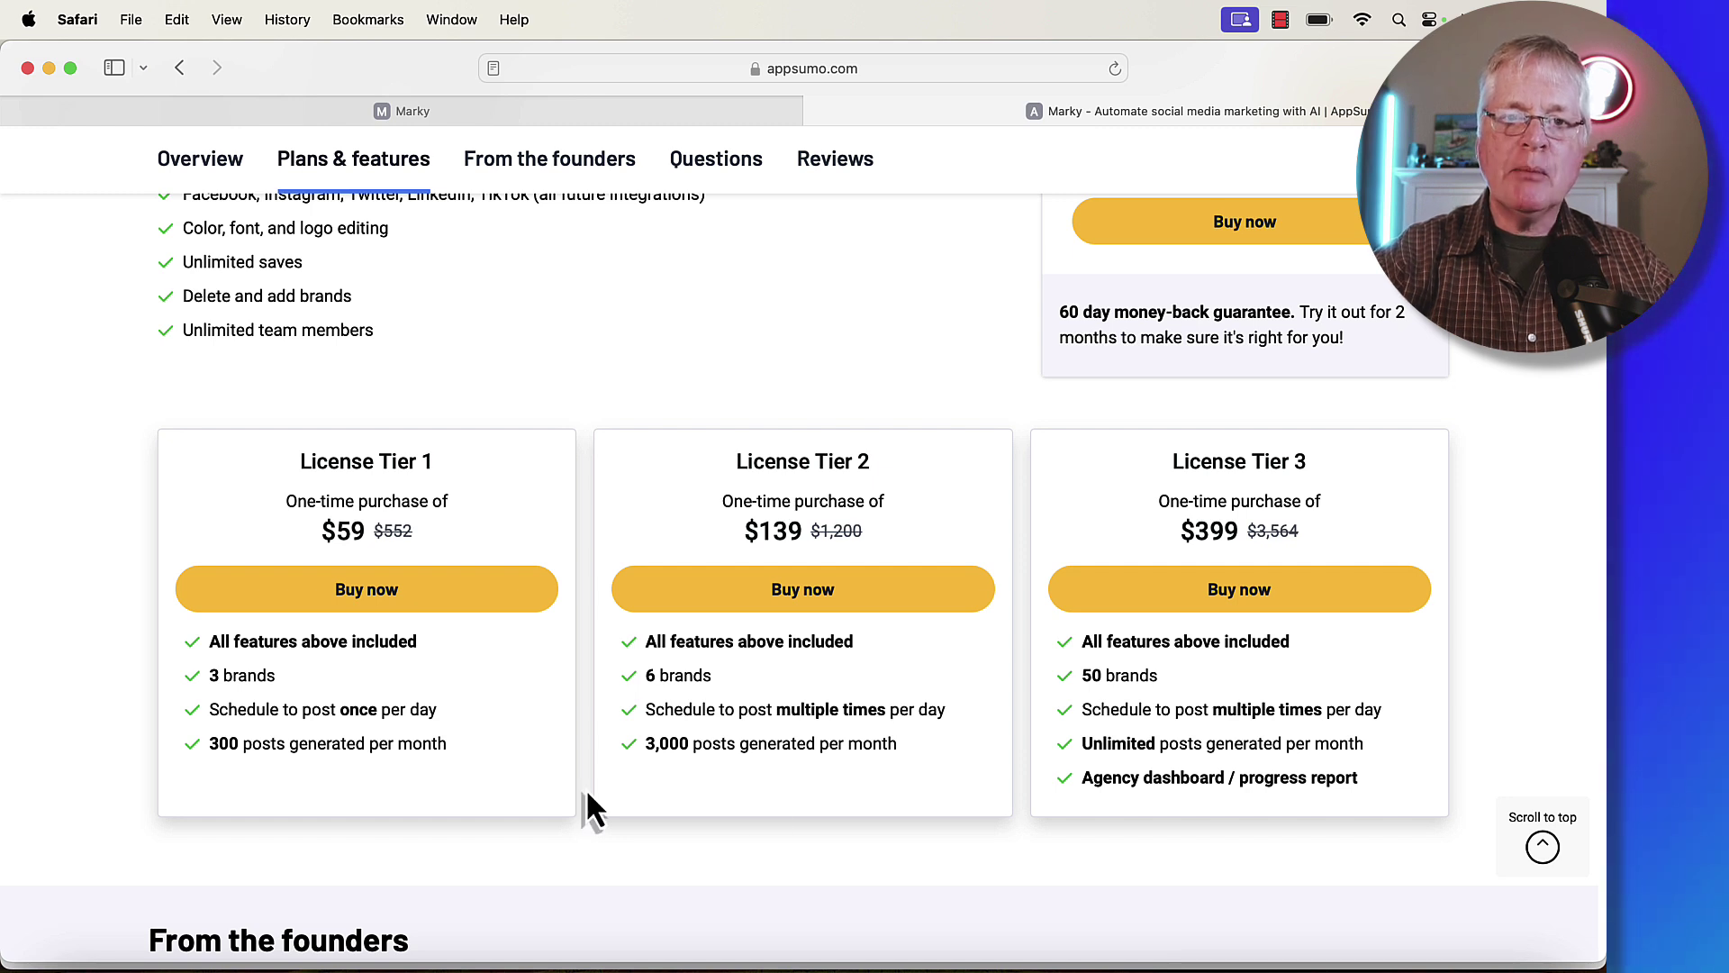
Switch to Chrome and examine the Marky website's five How it works steps, from Setup account to Grow your business.
{"action": "left_click", "coordinate": [401, 962]}
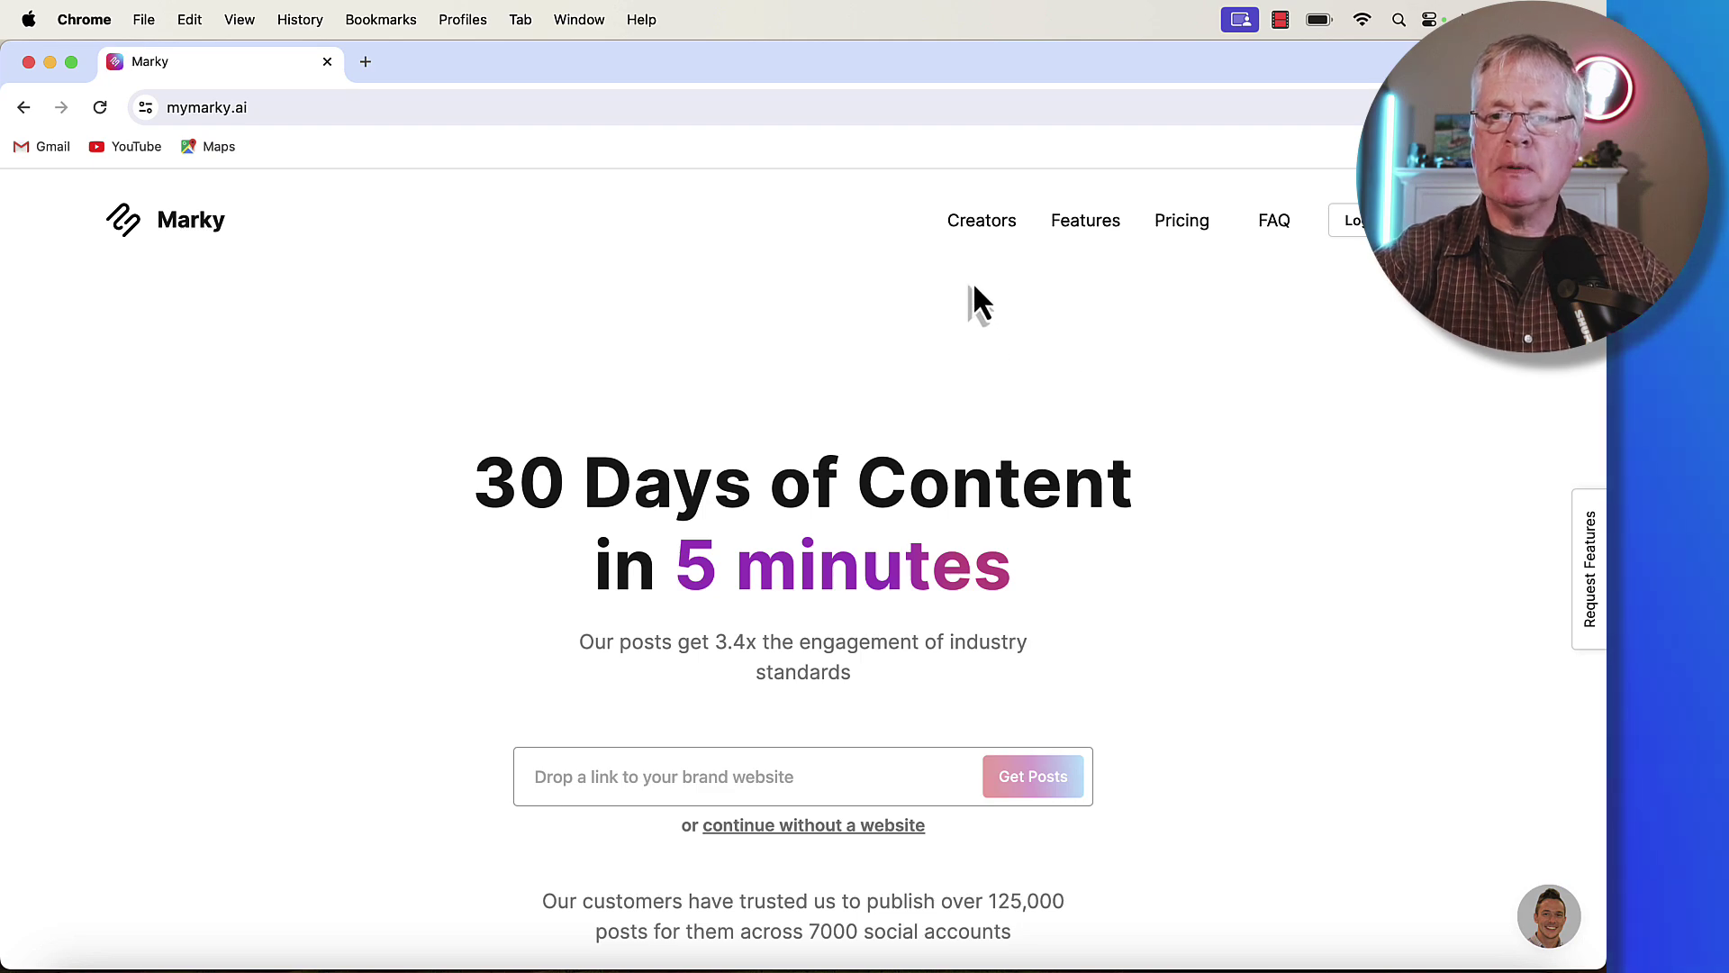
{"action": "scroll", "coordinate": [973, 283], "scroll_direction": "down", "scroll_amount": 5}
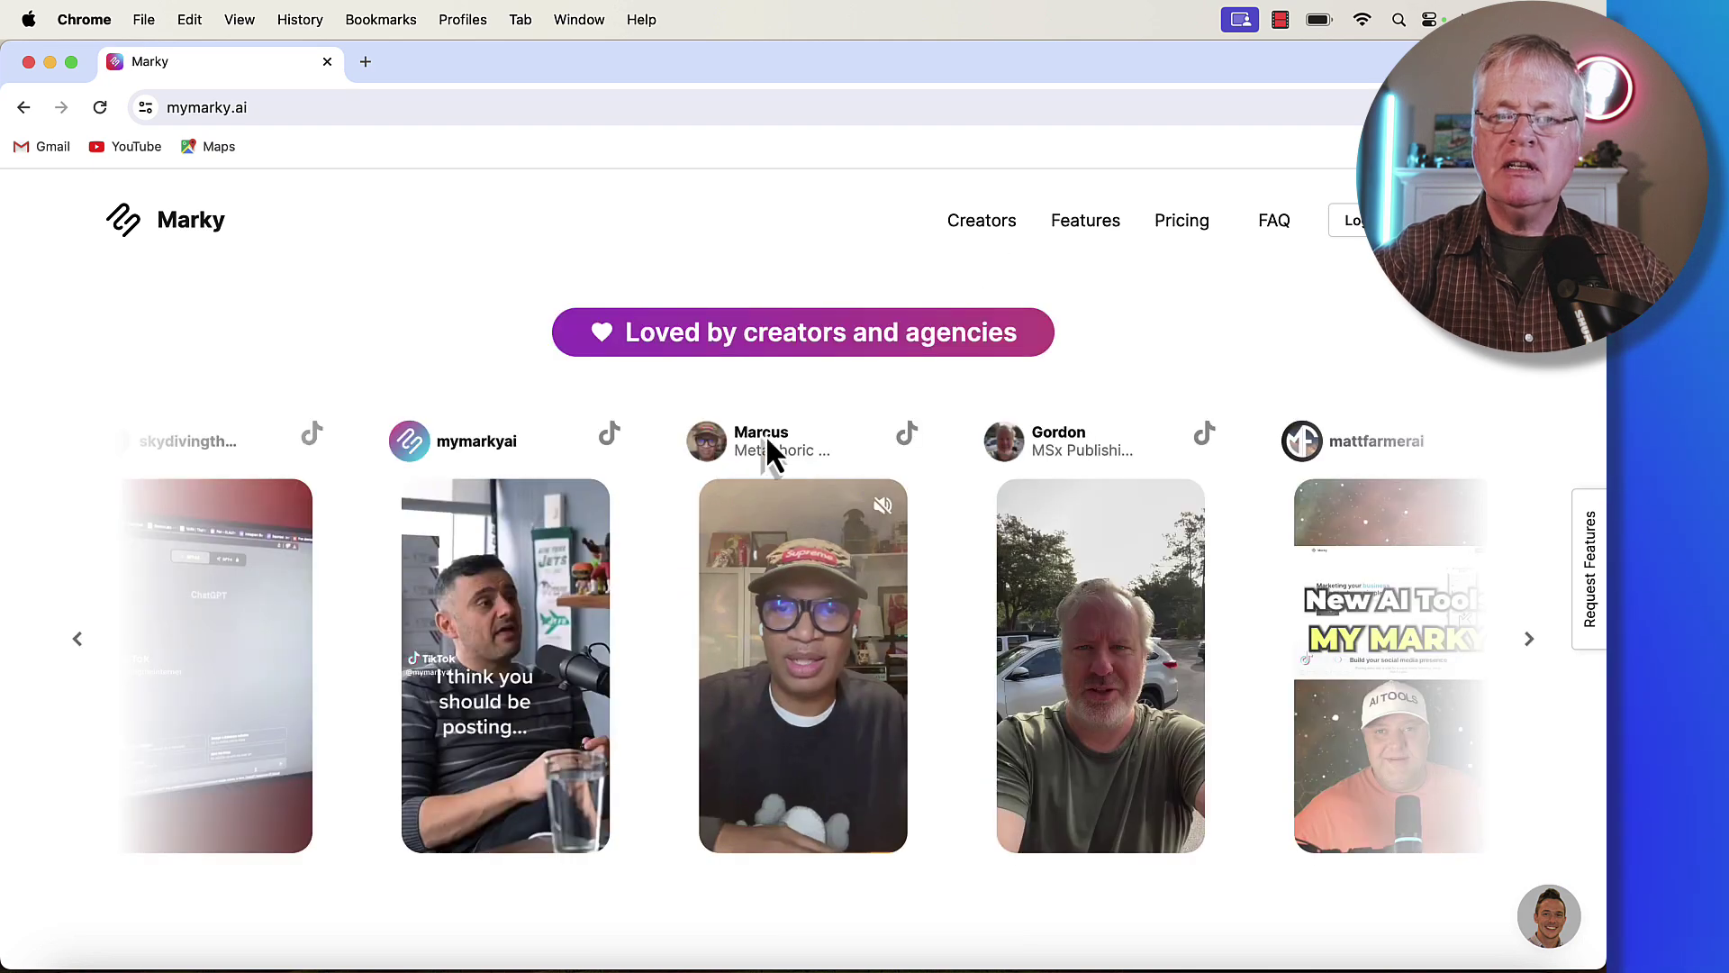
{"action": "left_click", "coordinate": [1102, 227]}
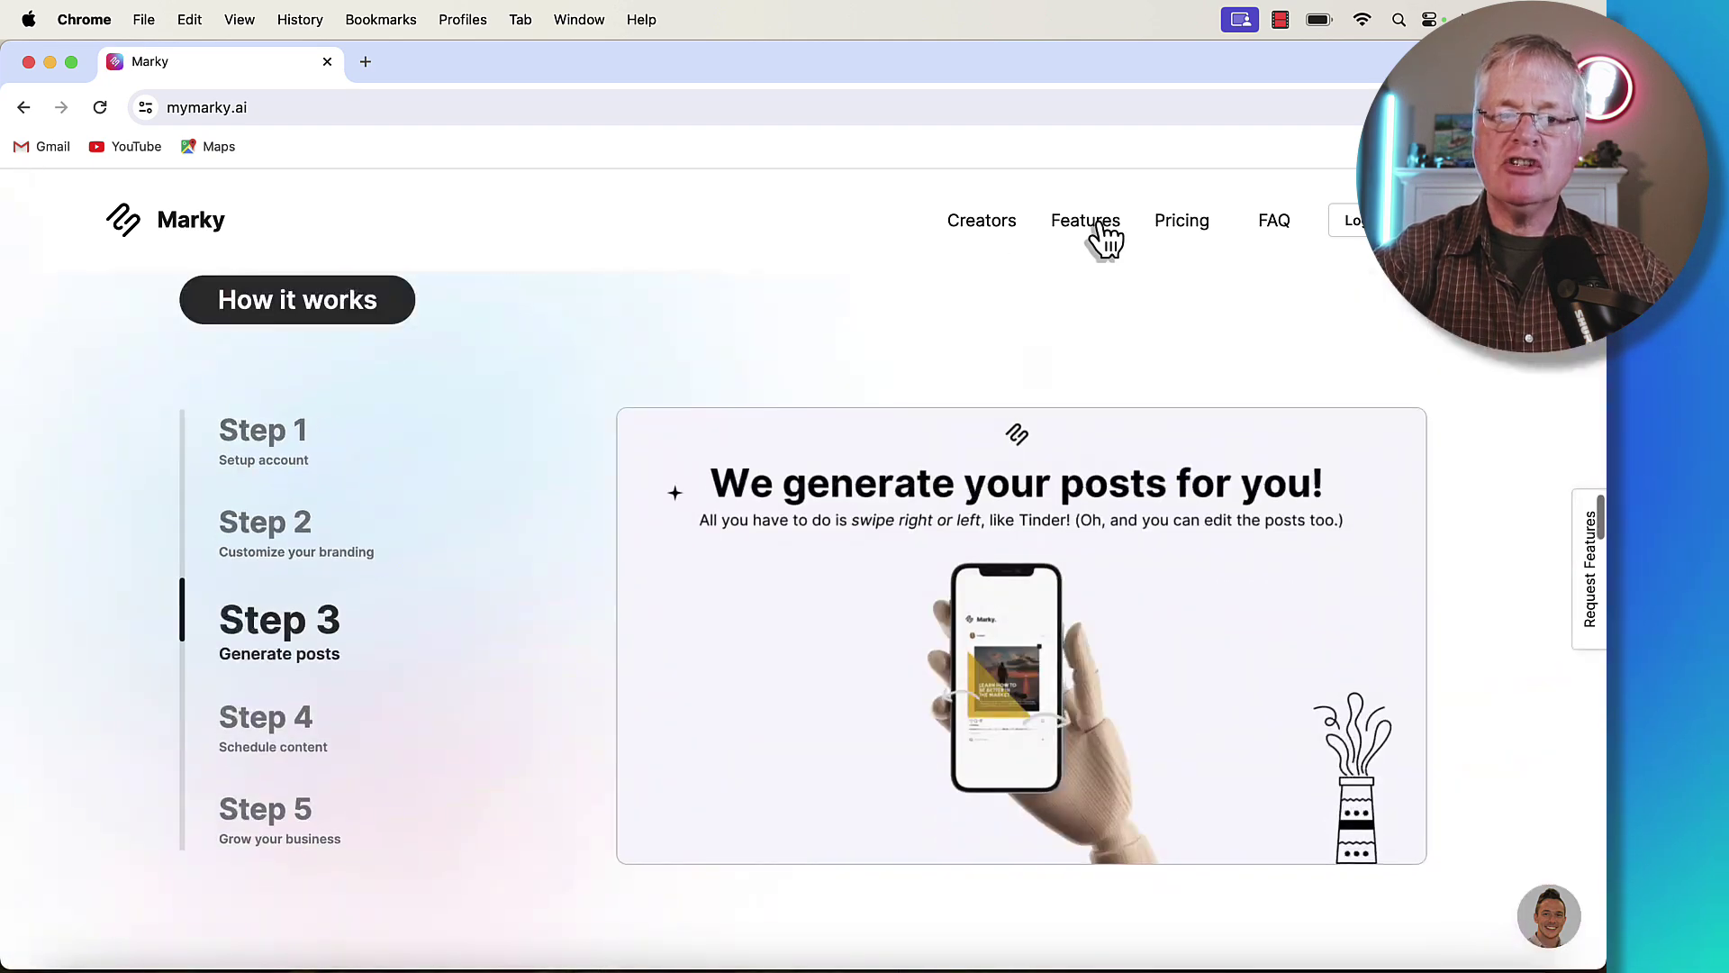
{"action": "left_click", "coordinate": [223, 431]}
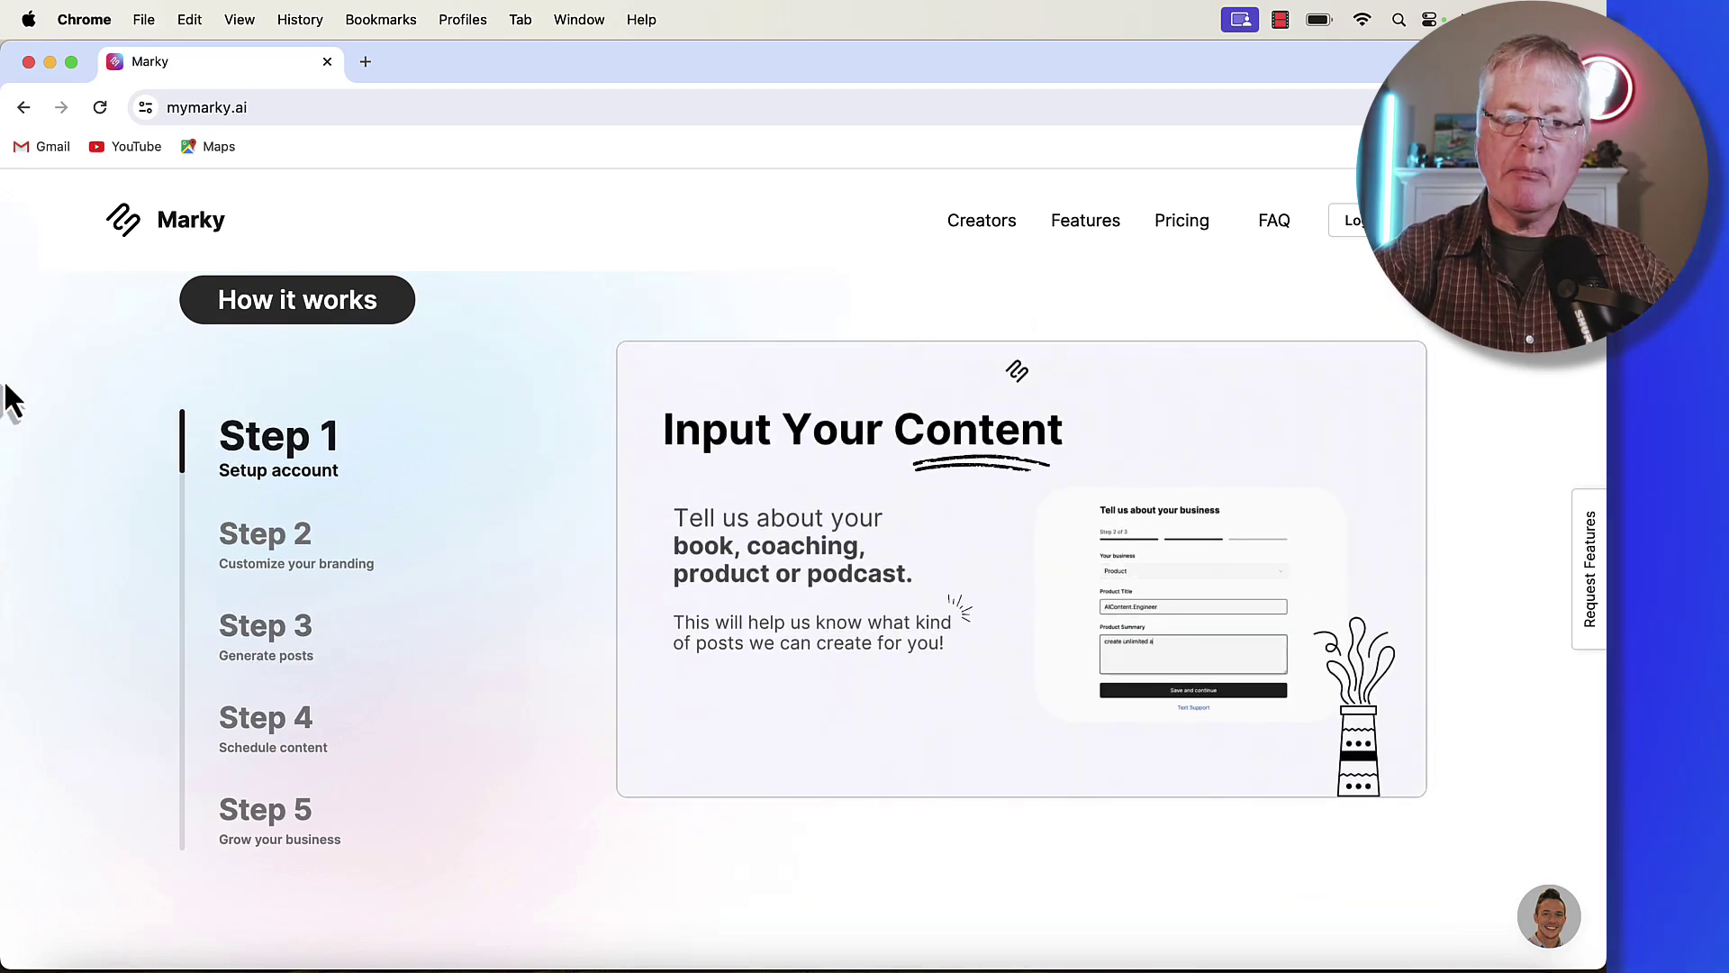
{"action": "left_click", "coordinate": [292, 564]}
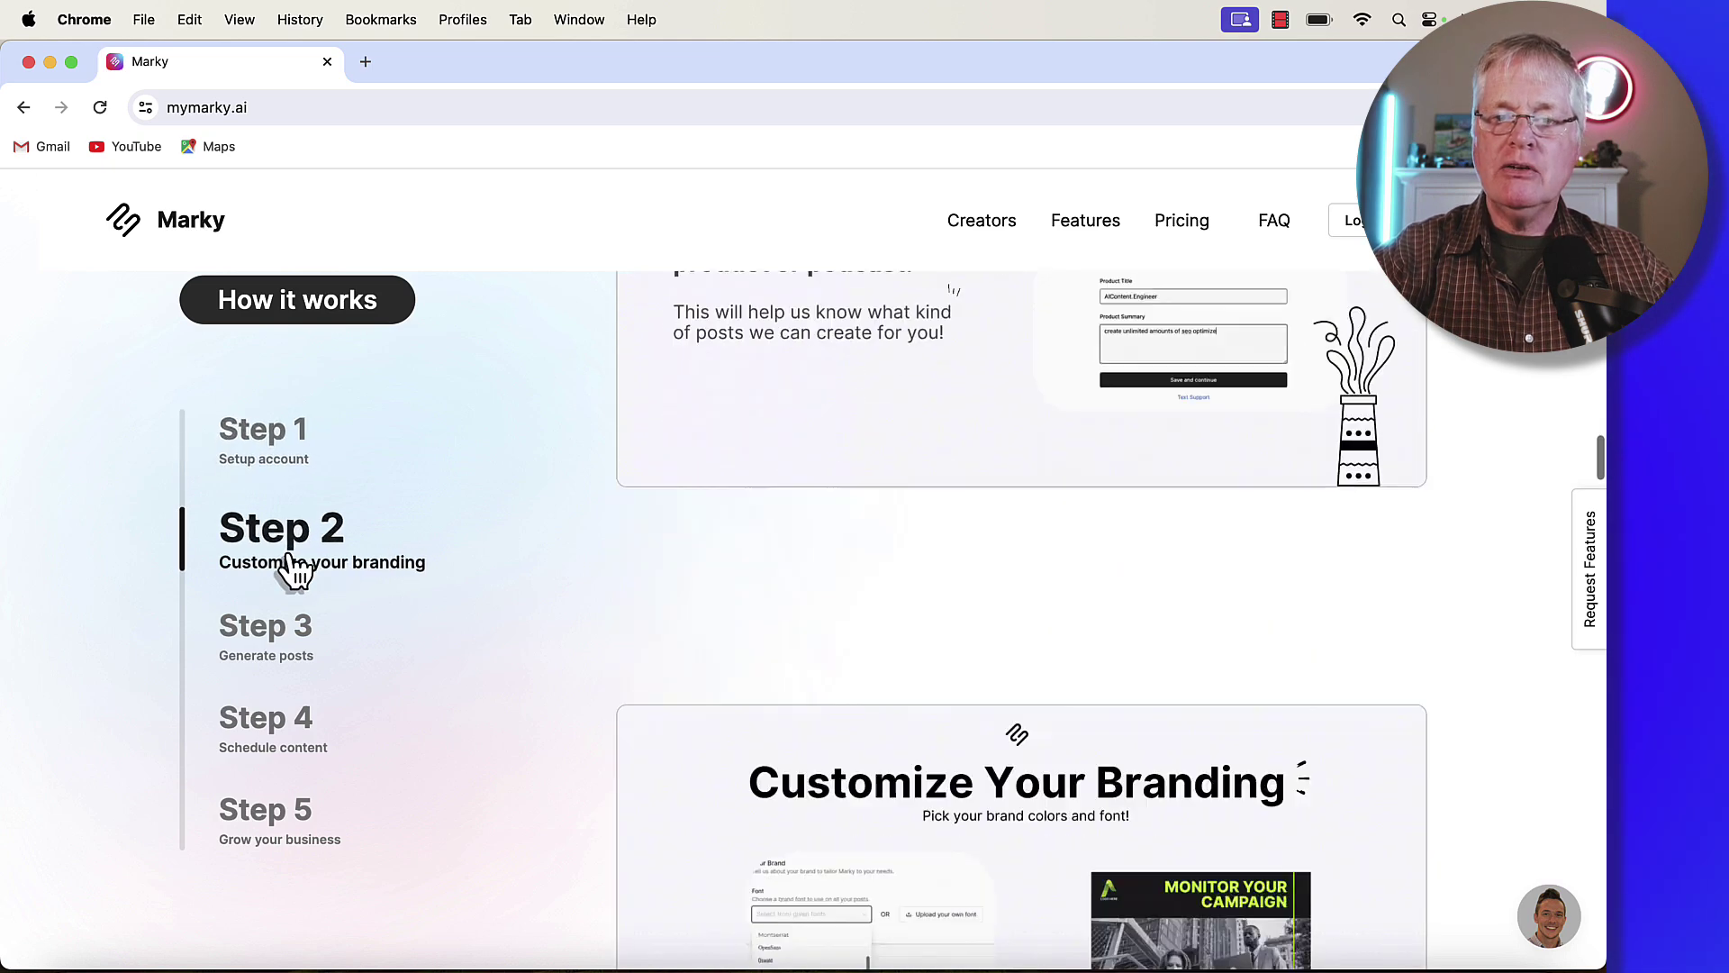
{"action": "left_click", "coordinate": [298, 664]}
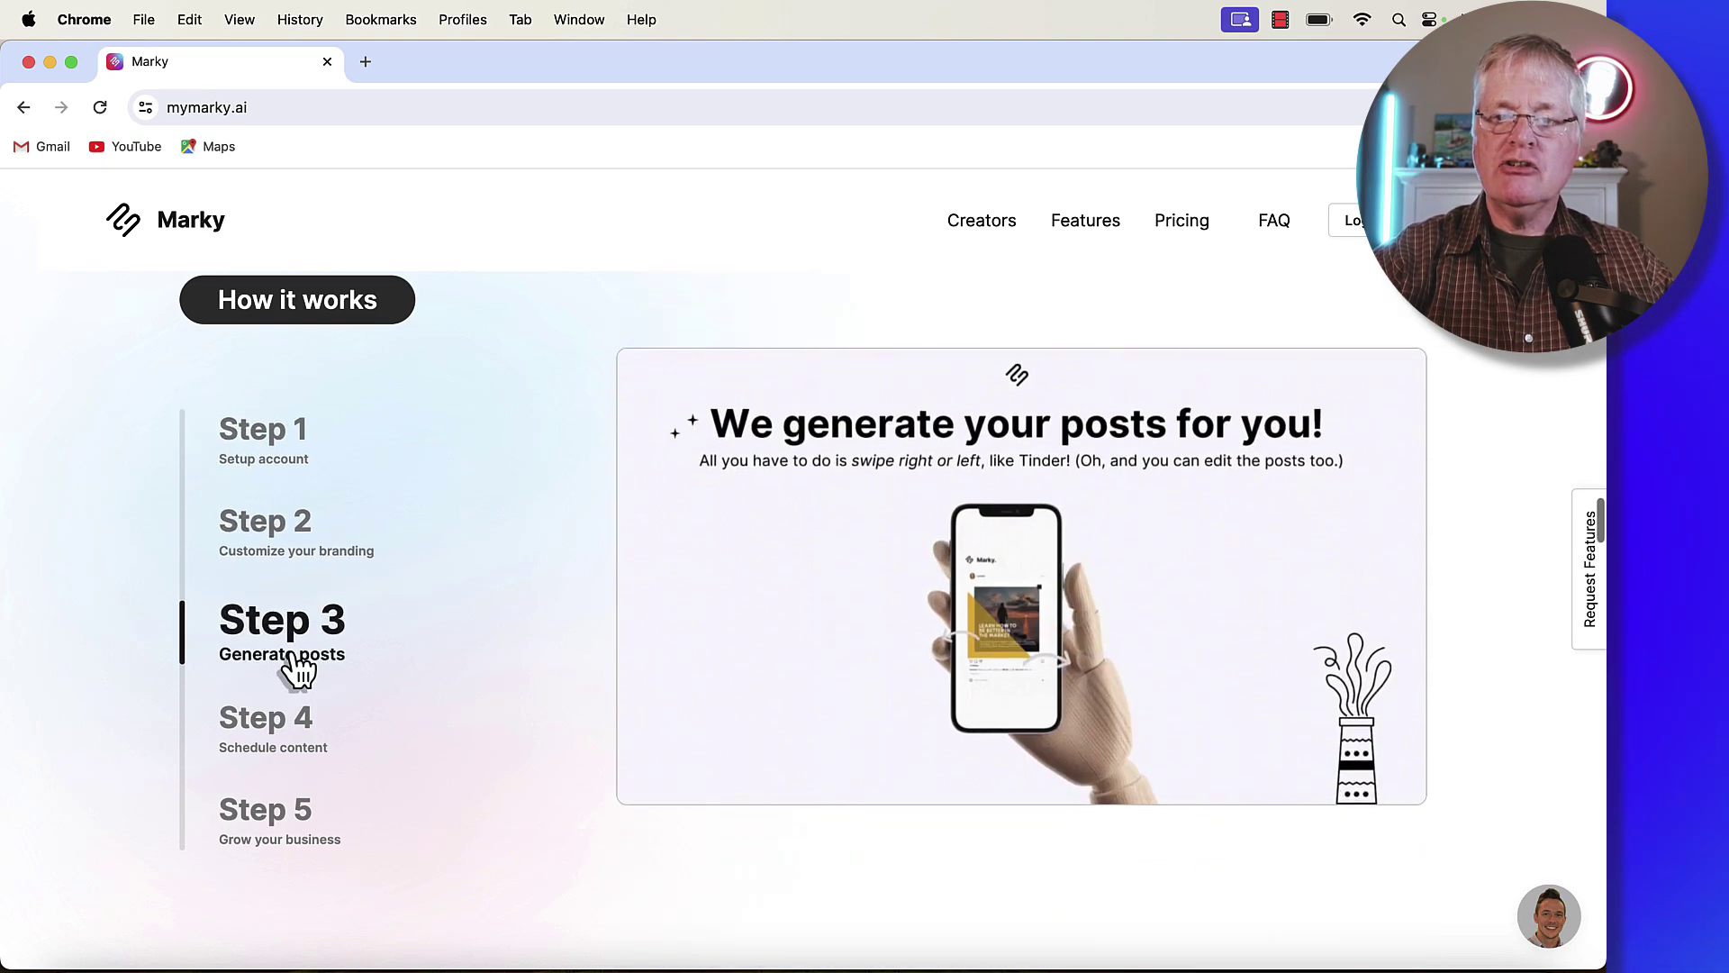
{"action": "left_click", "coordinate": [290, 750]}
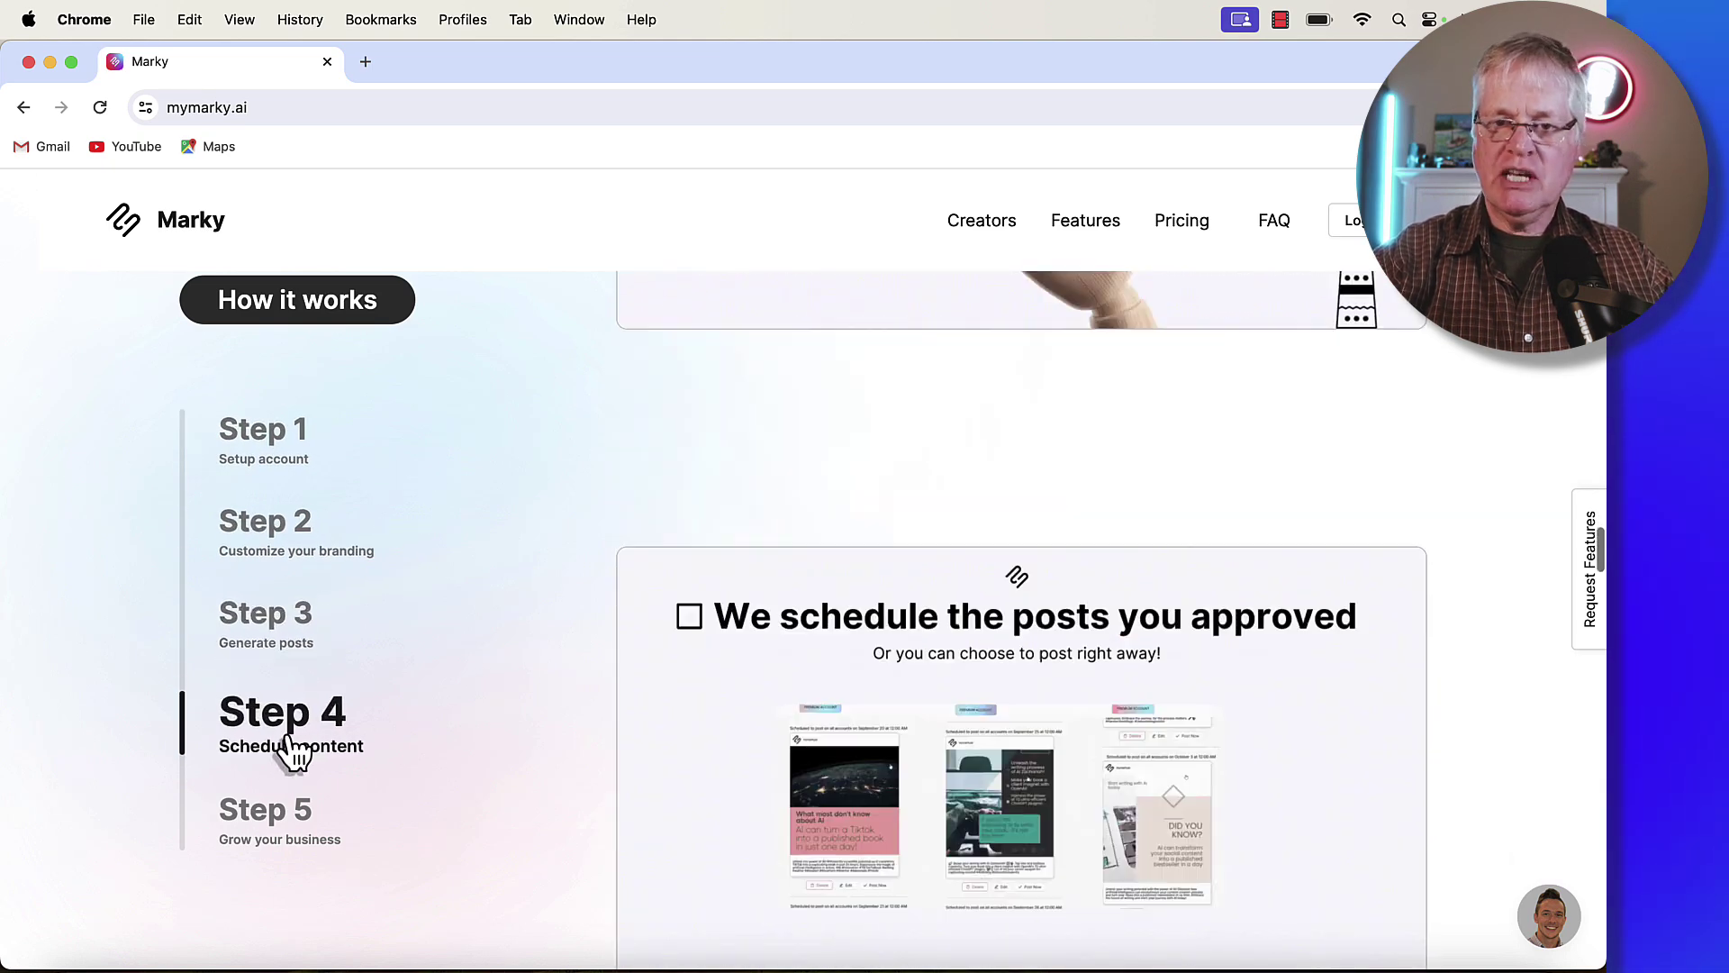
{"action": "left_click", "coordinate": [289, 824]}
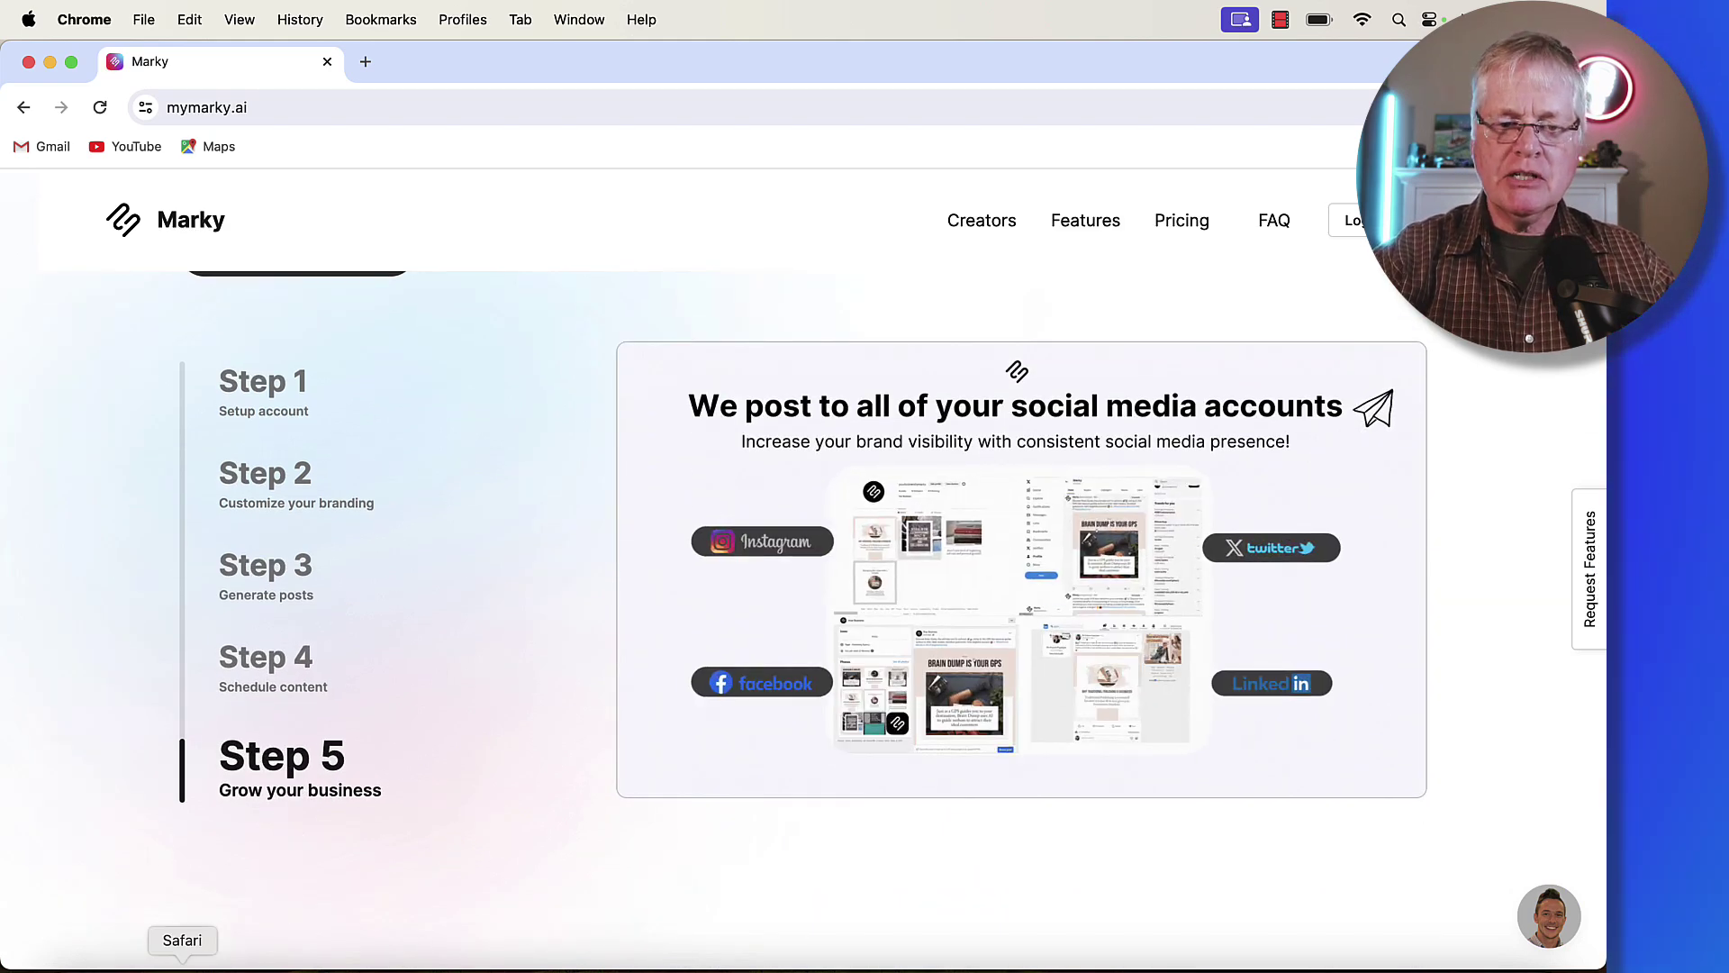
Switch back to Safari and open the content topics of the YouTube channel brand in Marky.
{"action": "left_click", "coordinate": [182, 965]}
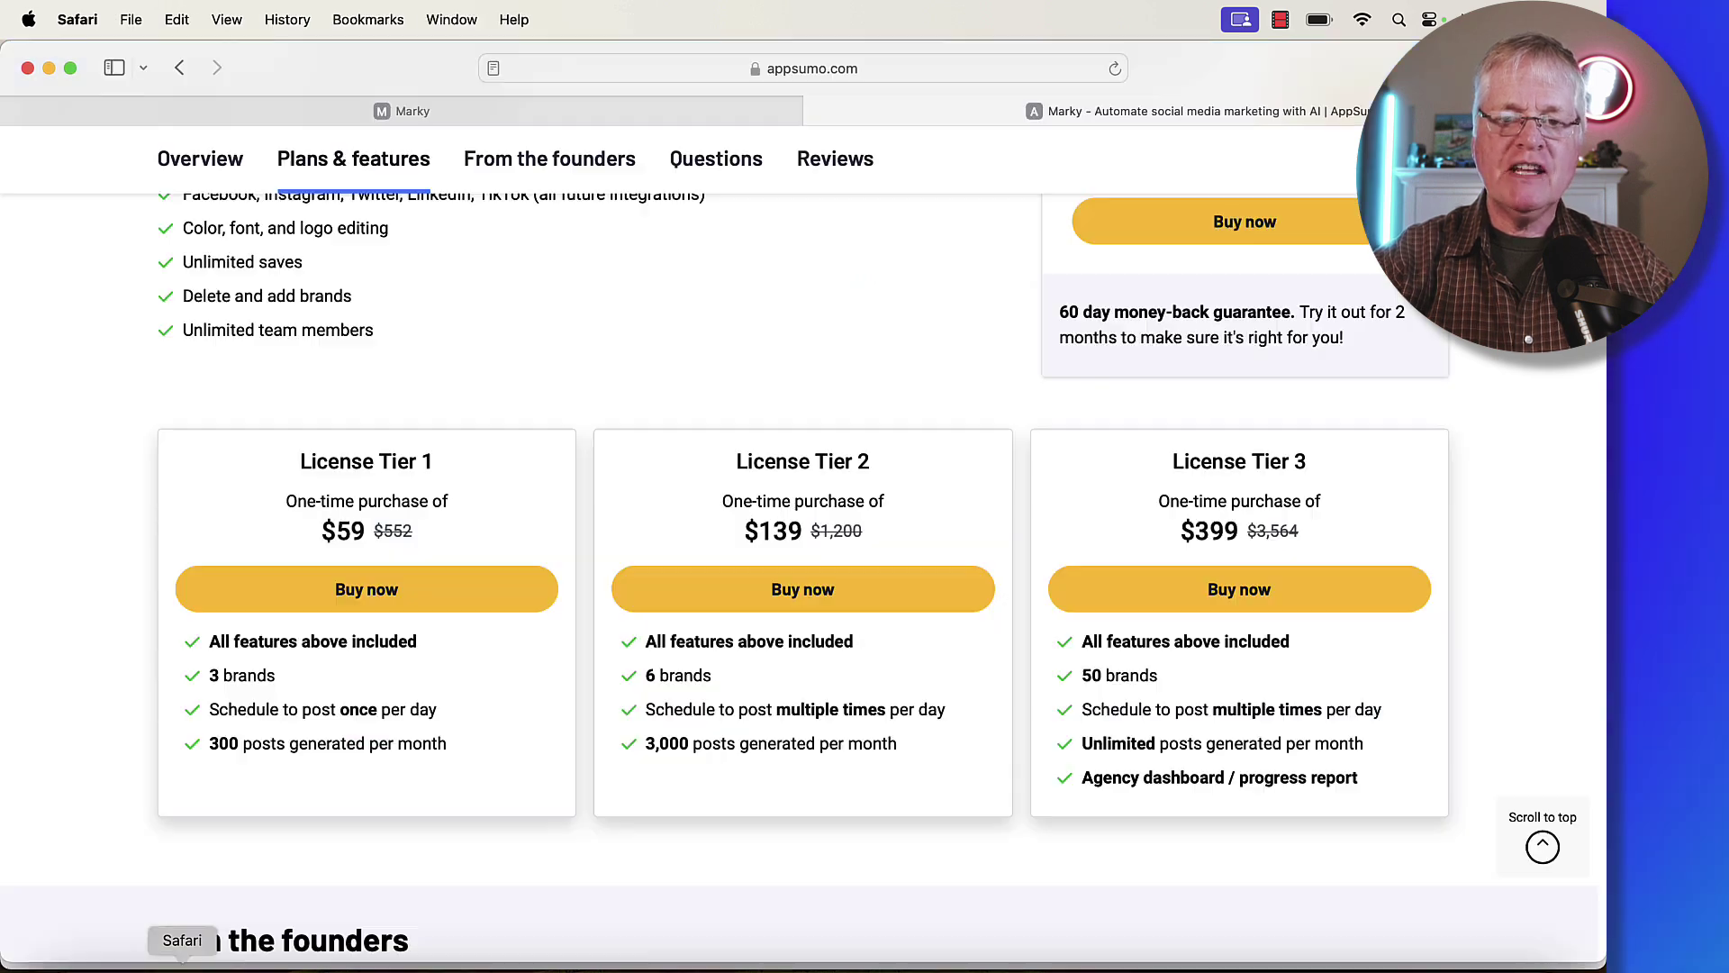
{"action": "key", "text": "ctrl+shift+Tab"}
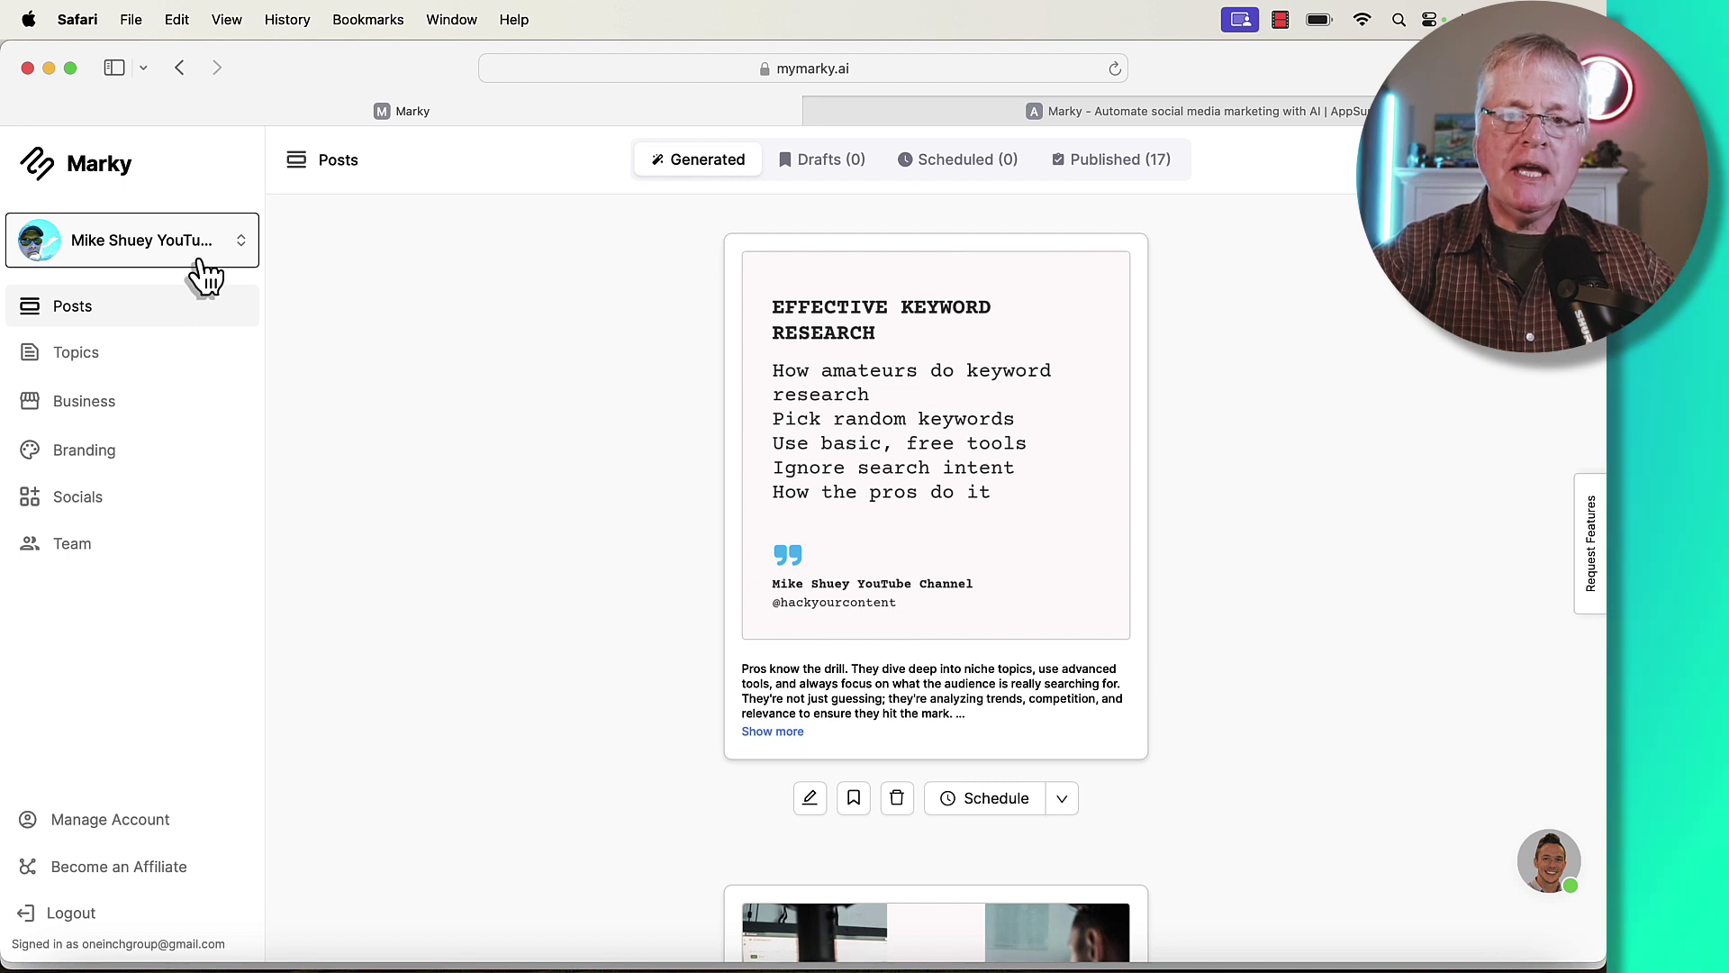
{"action": "left_click", "coordinate": [87, 358]}
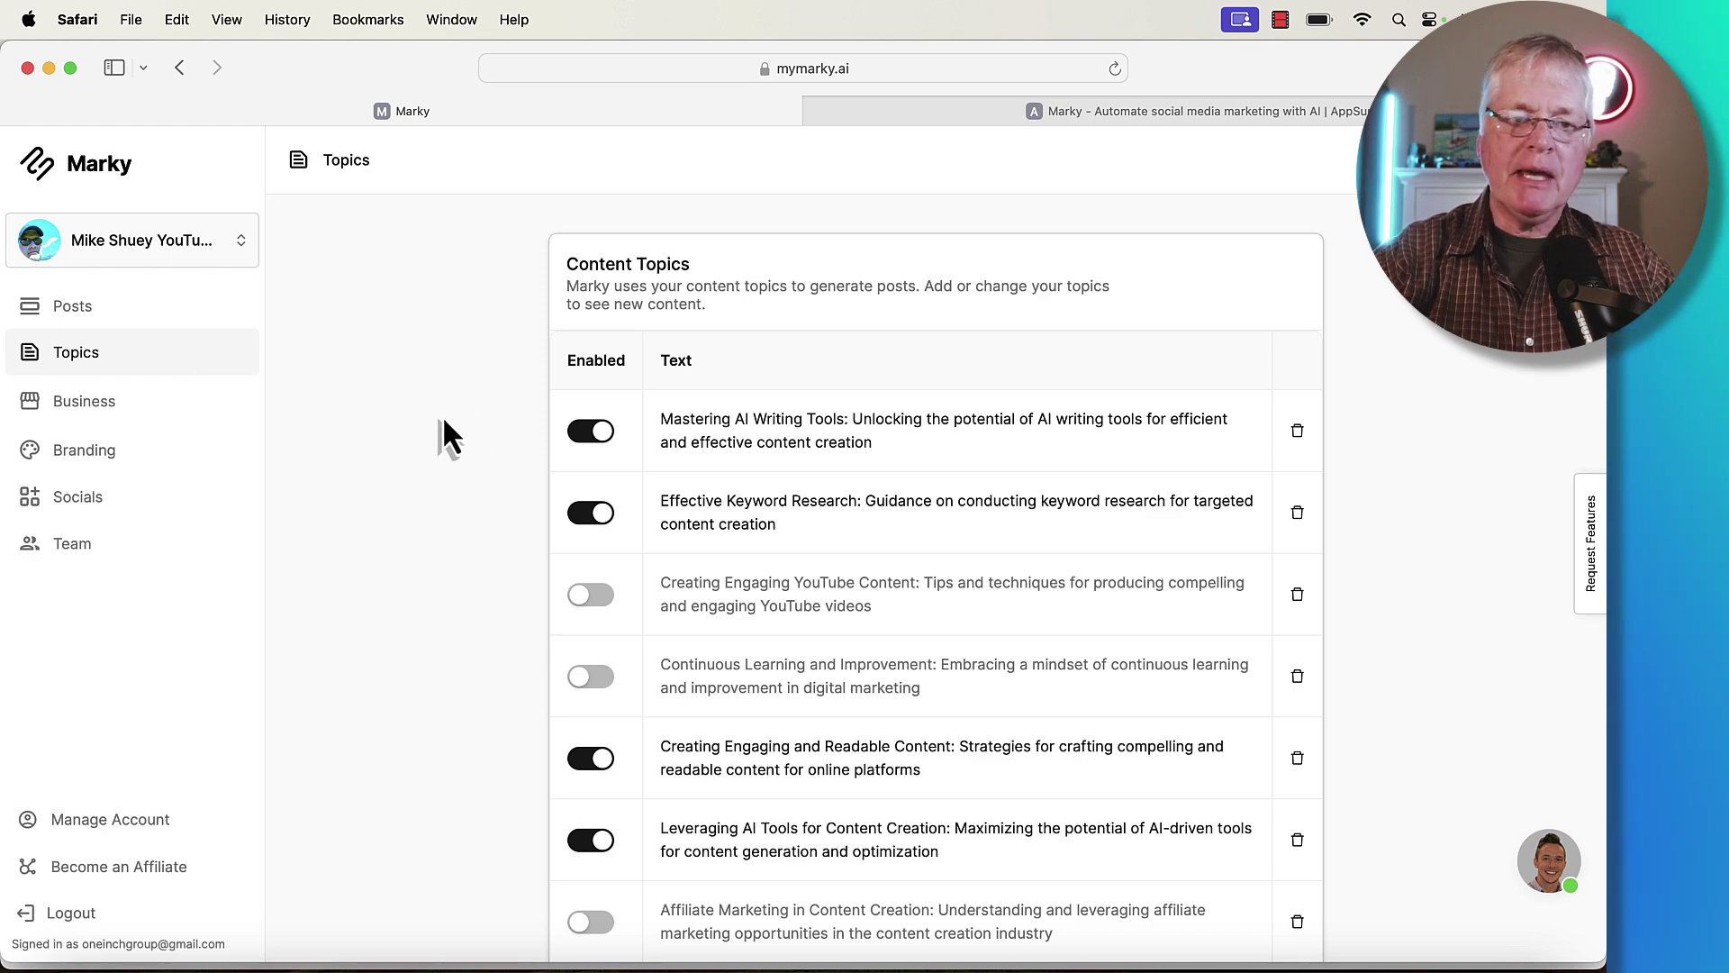
Open the brand's business summary in its editable form and examine the promoted name, audience and objectives.
{"action": "left_click", "coordinate": [95, 402]}
{"action": "left_click", "coordinate": [675, 491]}
{"action": "left_click", "coordinate": [670, 513]}
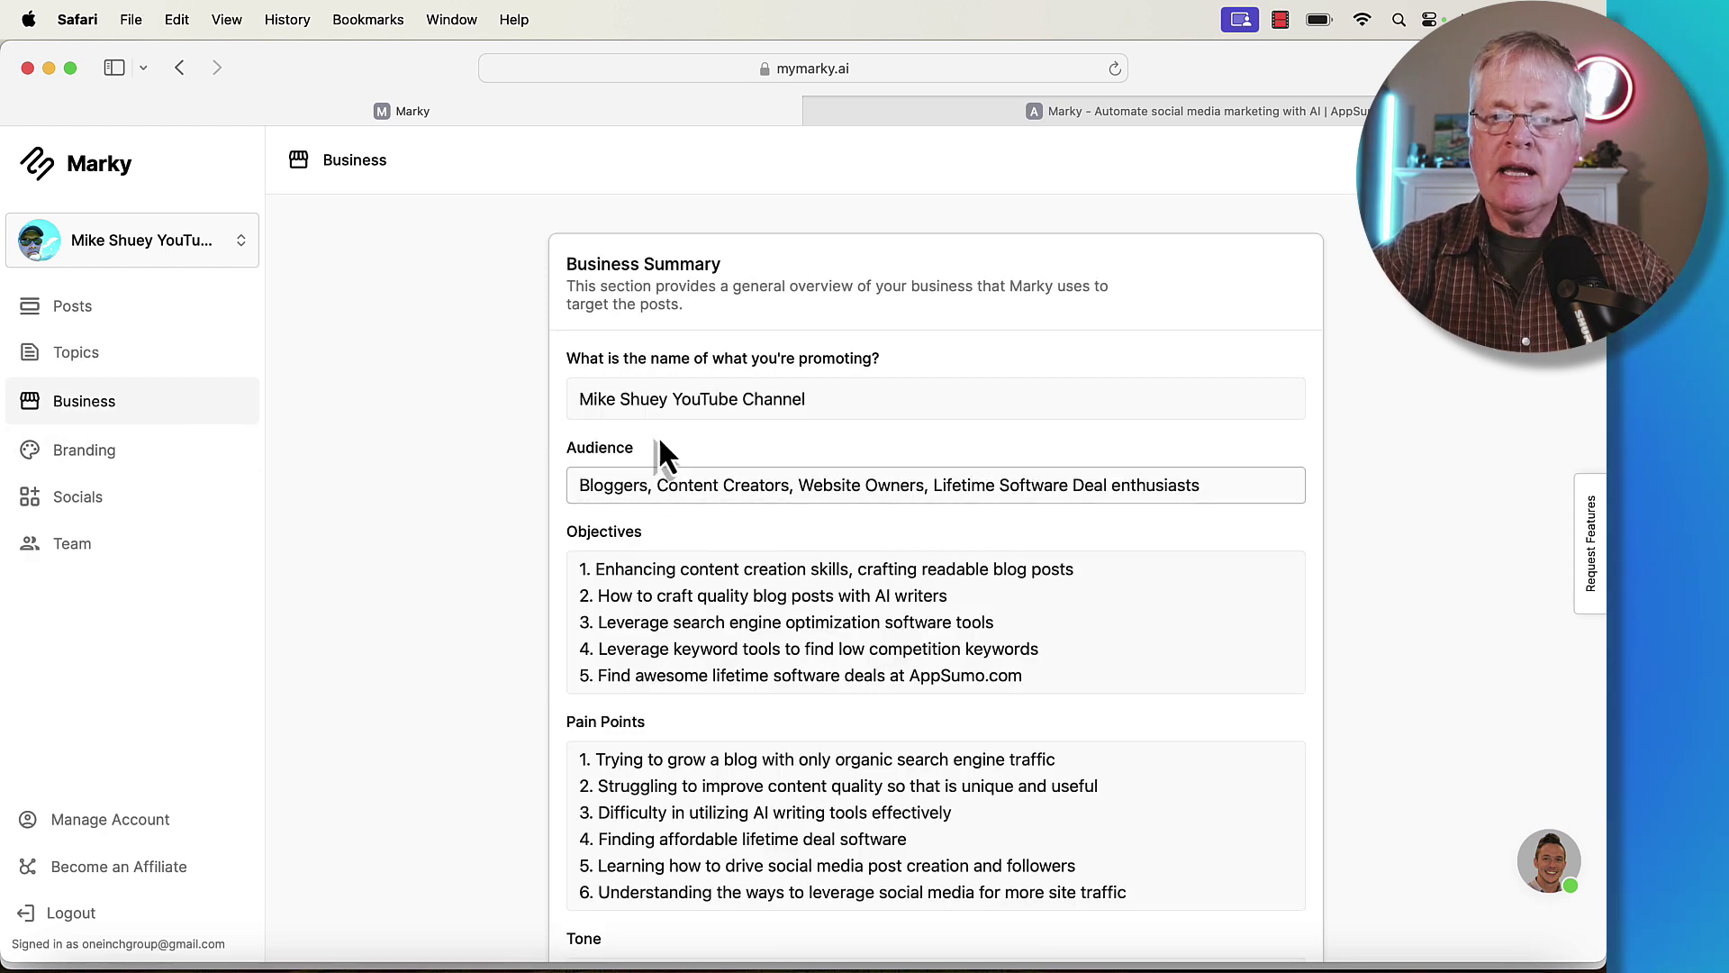
{"action": "left_click", "coordinate": [702, 414]}
{"action": "left_click", "coordinate": [743, 427]}
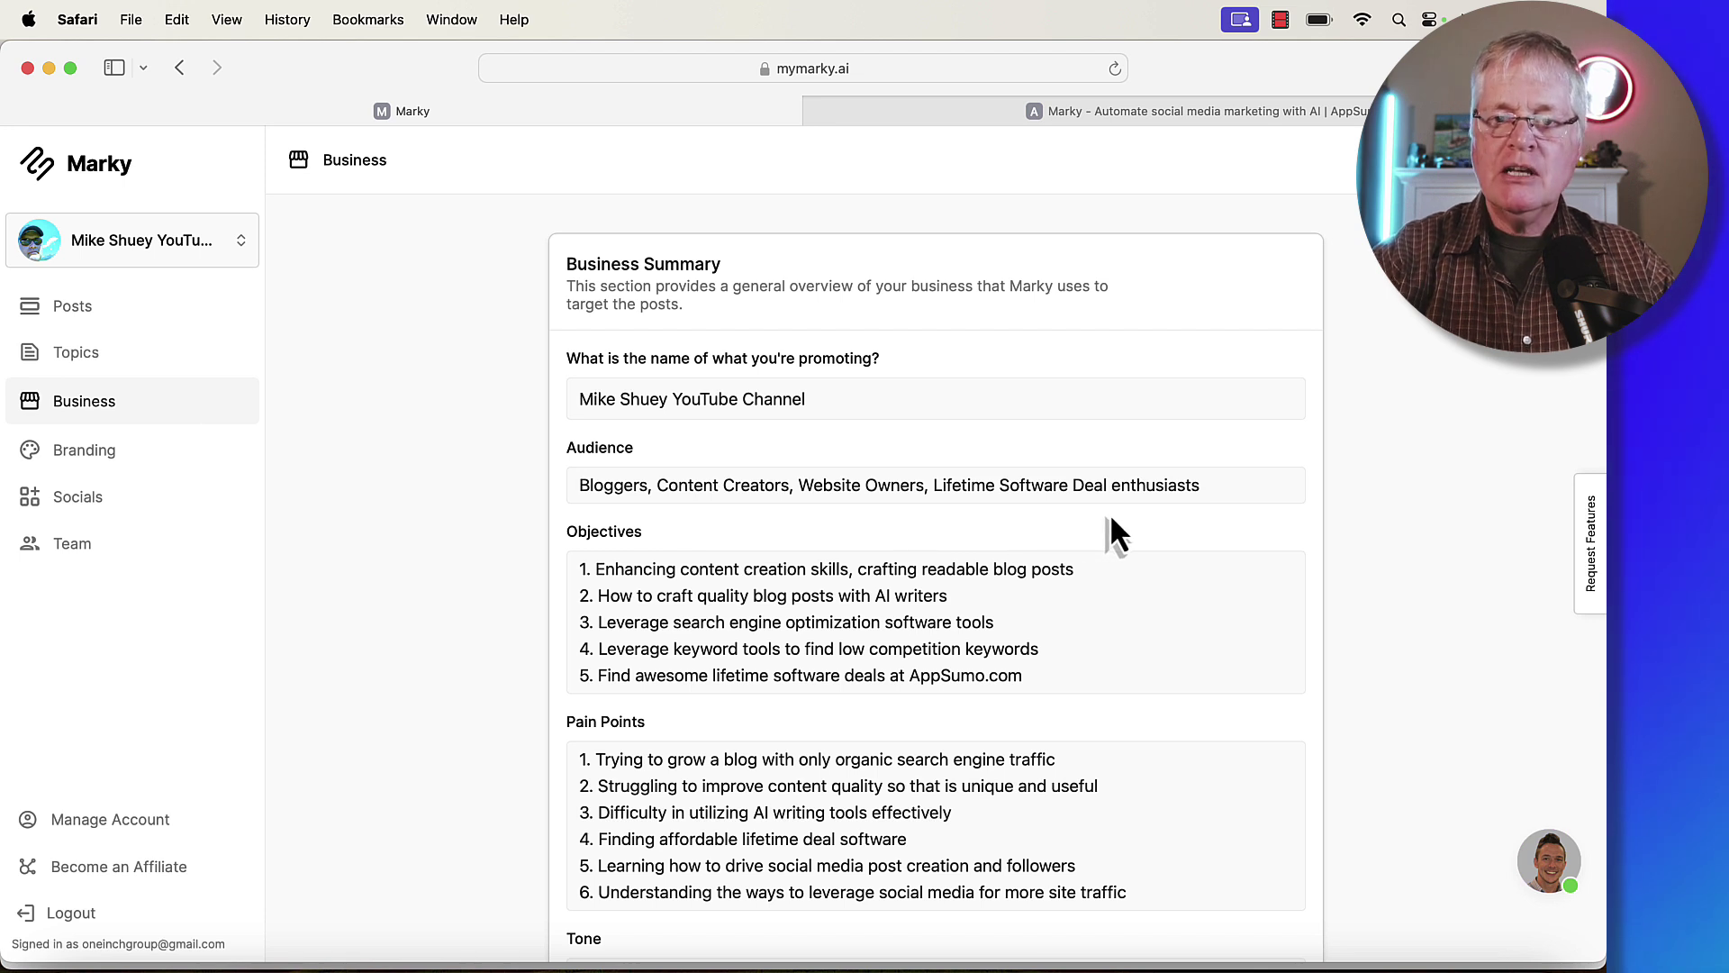
{"action": "scroll", "coordinate": [1039, 532], "scroll_direction": "down", "scroll_amount": 3}
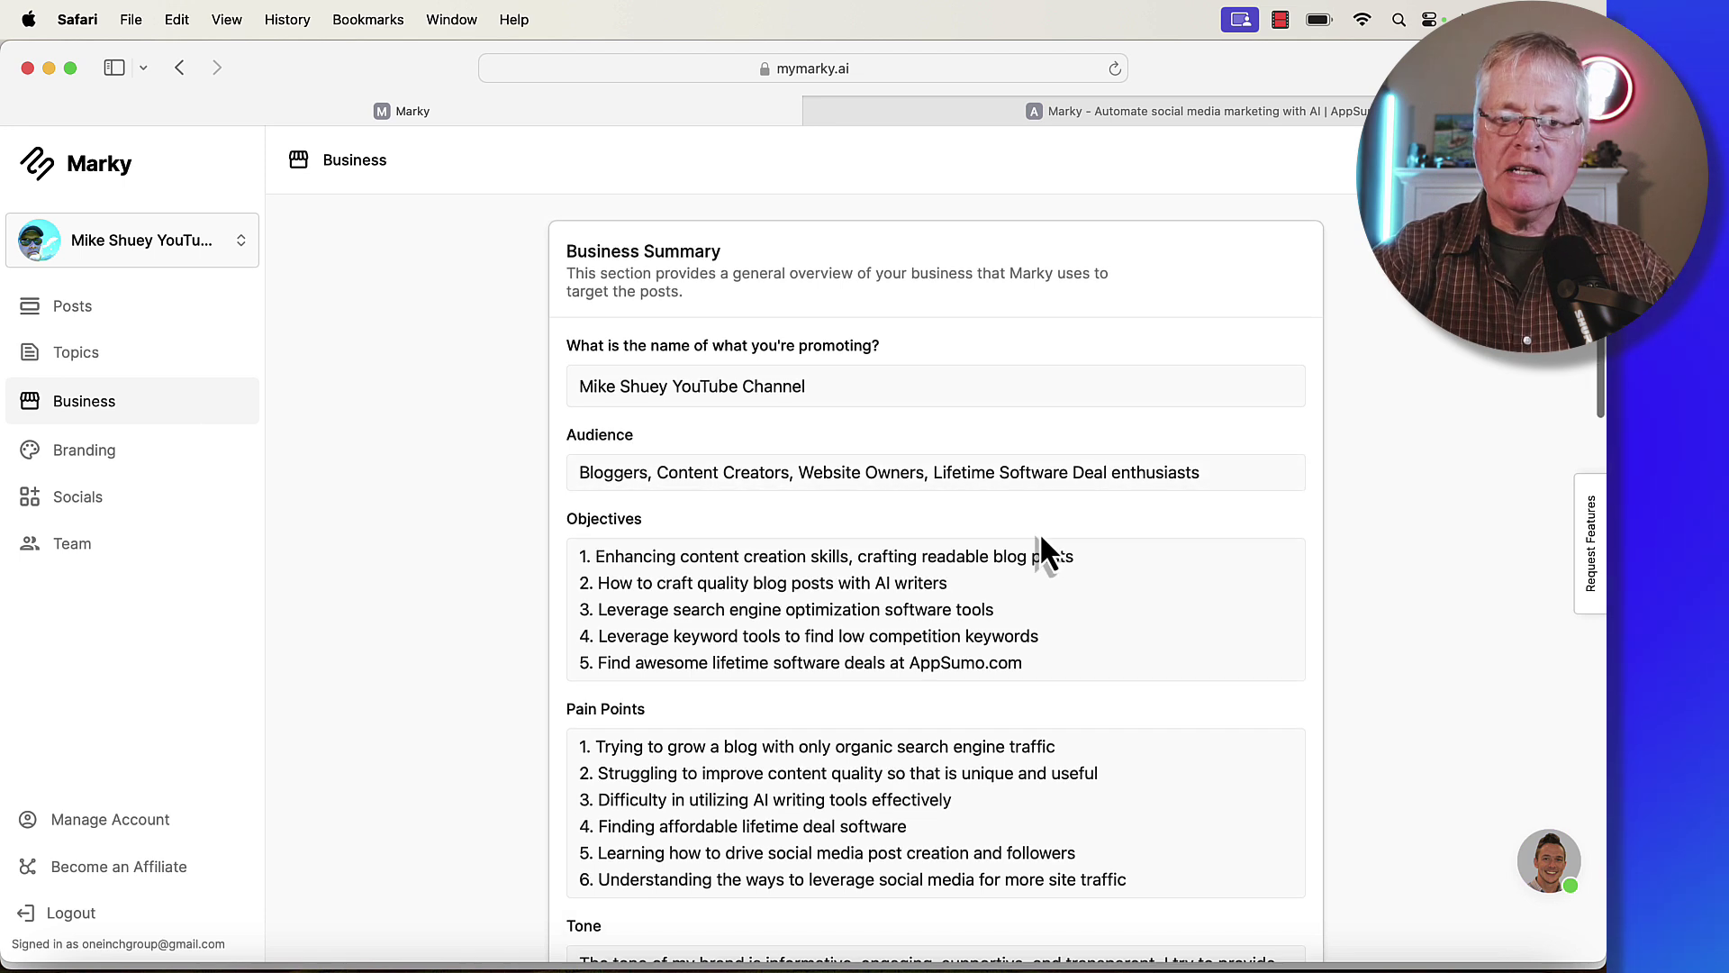
{"action": "left_click", "coordinate": [1039, 534]}
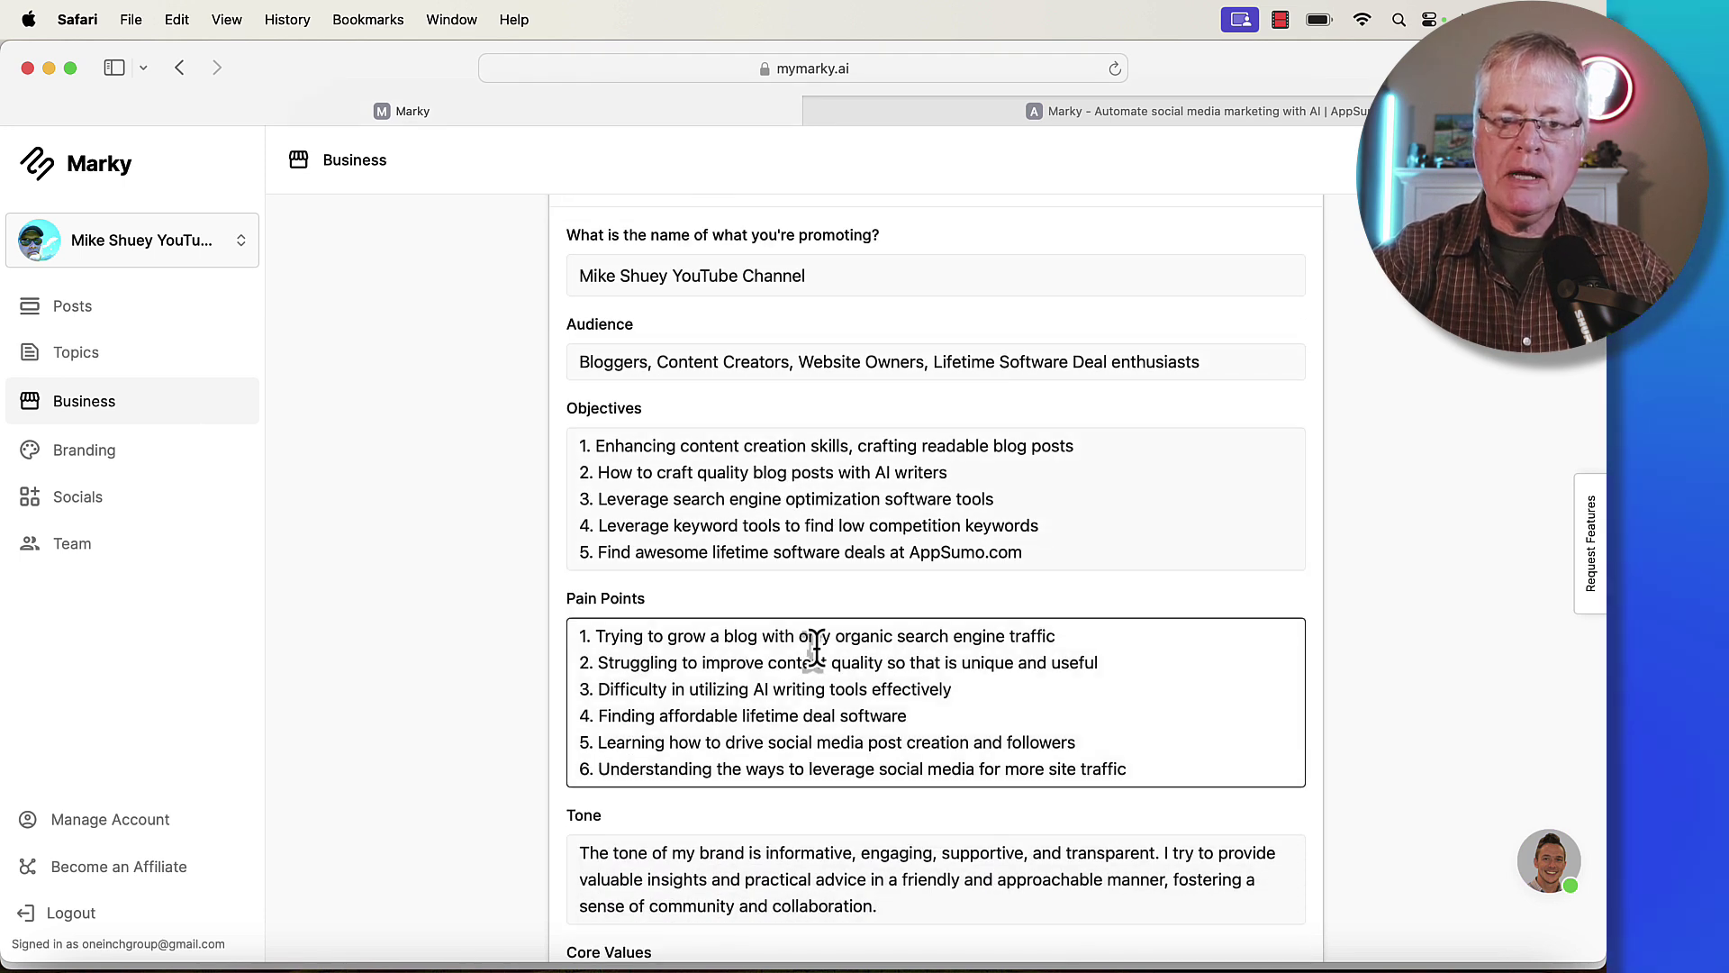
Examine the business summary's remaining fields, from pain points, tone and niche to writing samples and caption sentence length.
{"action": "scroll", "coordinate": [811, 641], "scroll_direction": "down", "scroll_amount": 3}
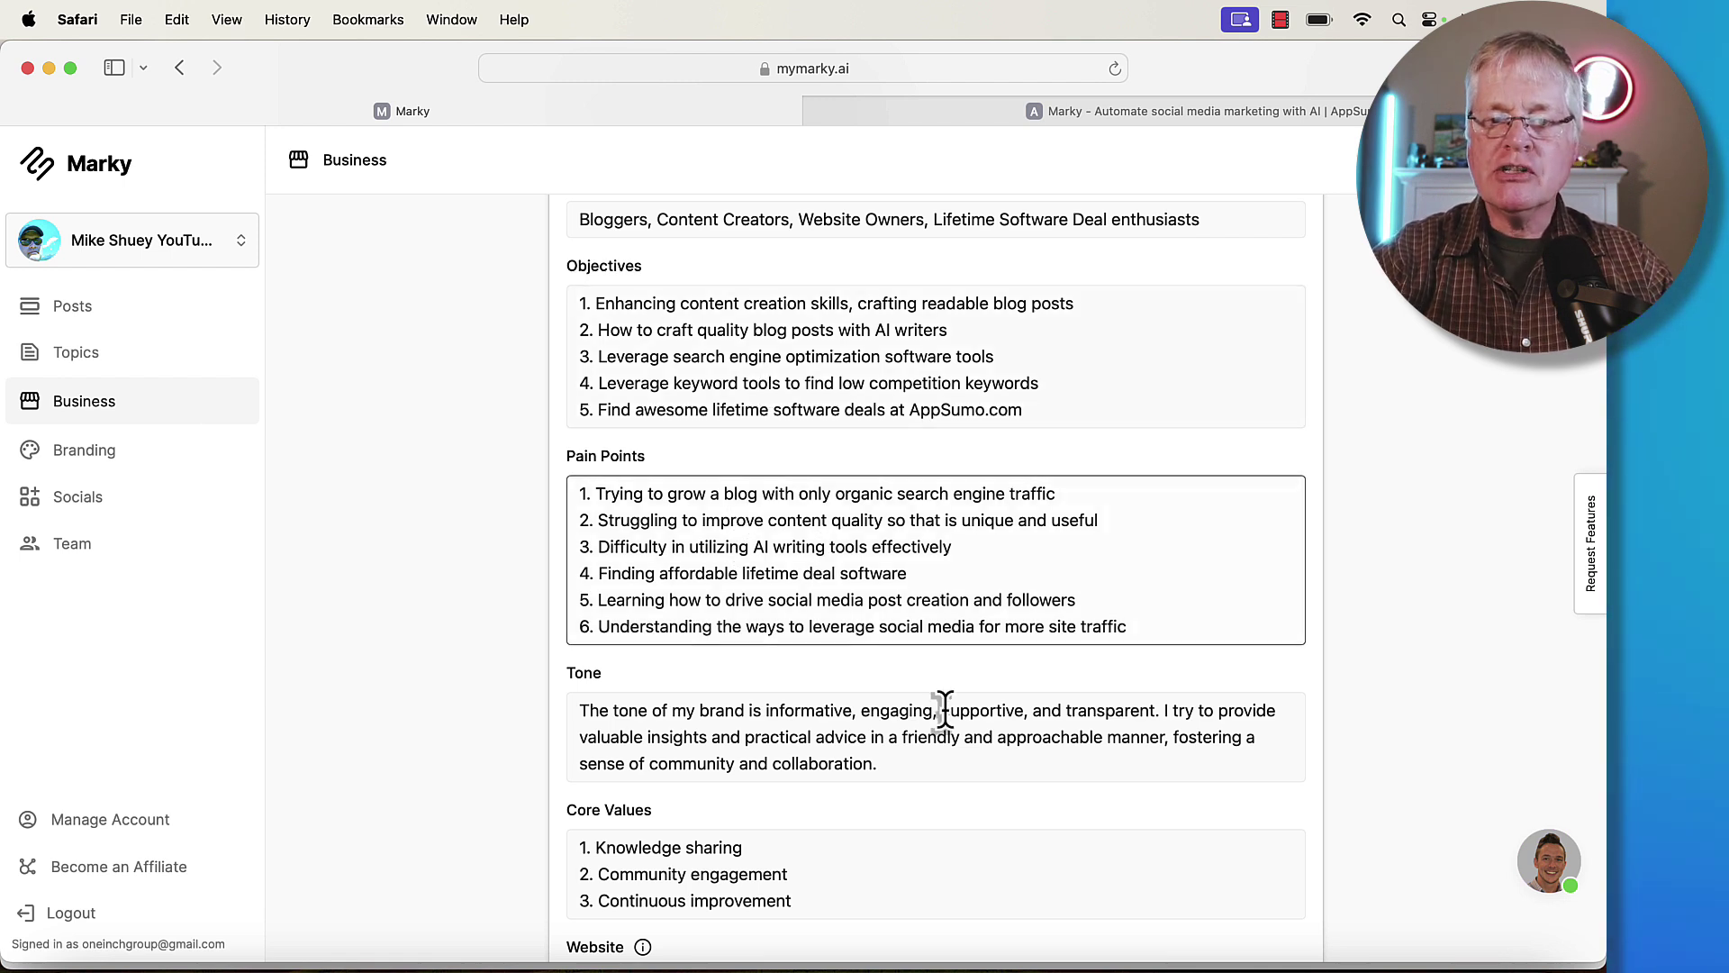
{"action": "scroll", "coordinate": [964, 774], "scroll_direction": "down", "scroll_amount": 3}
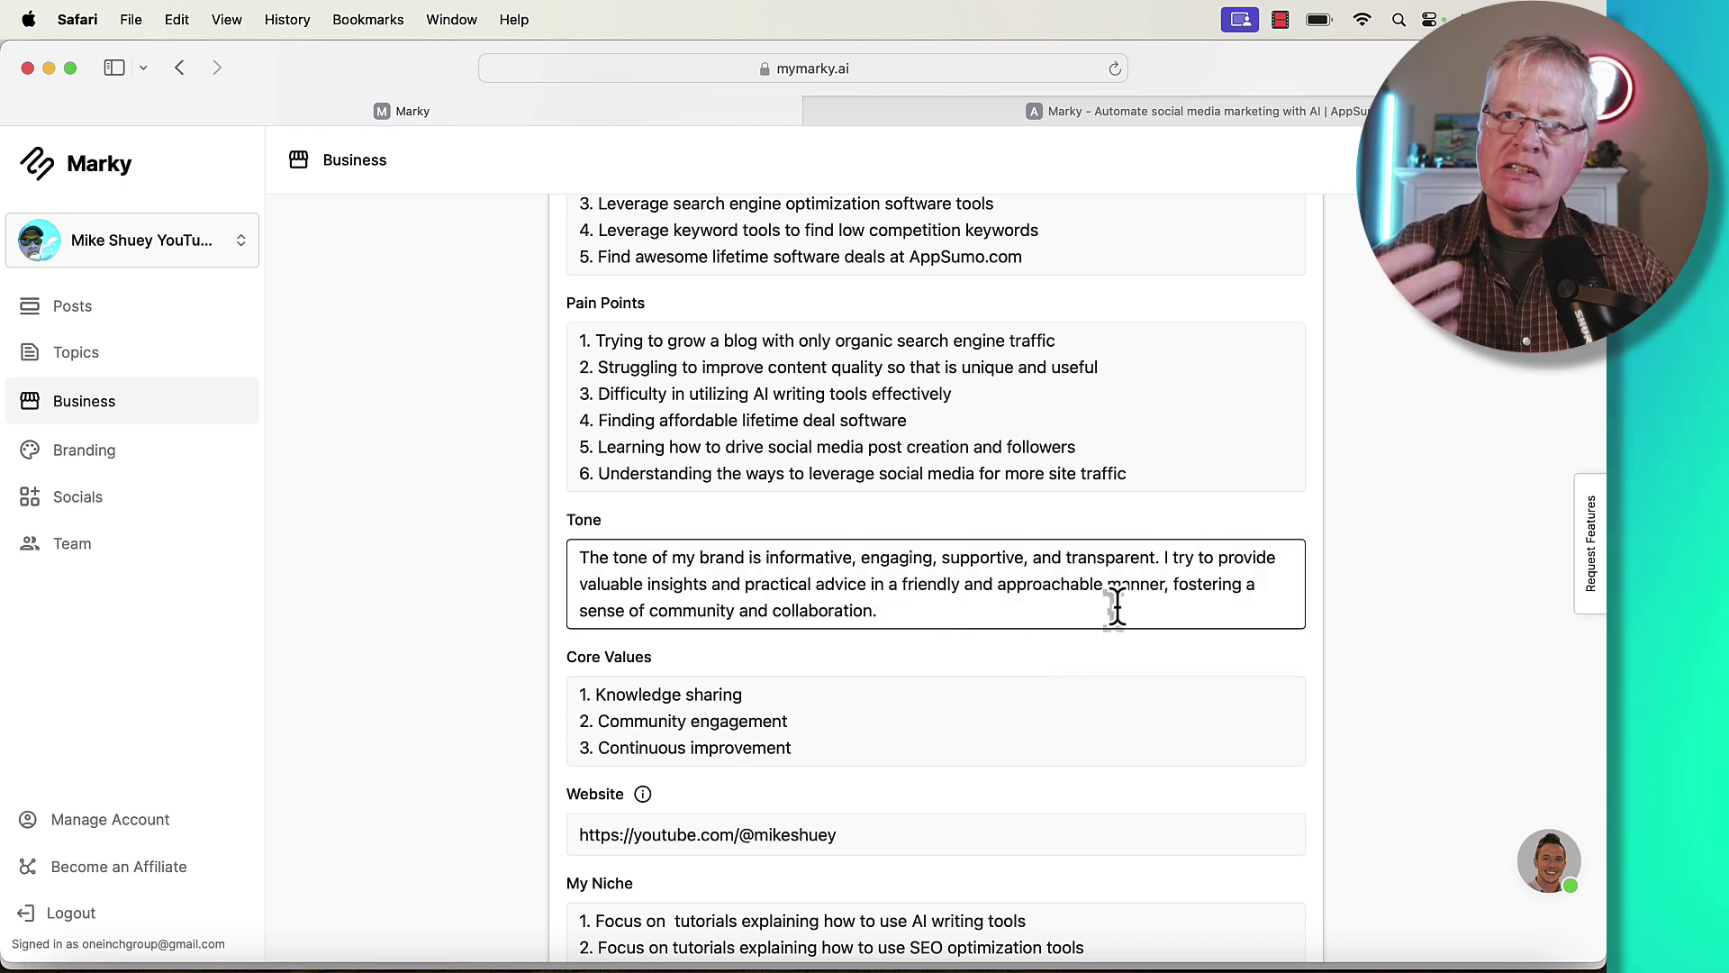
{"action": "scroll", "coordinate": [1115, 607], "scroll_direction": "down", "scroll_amount": 5}
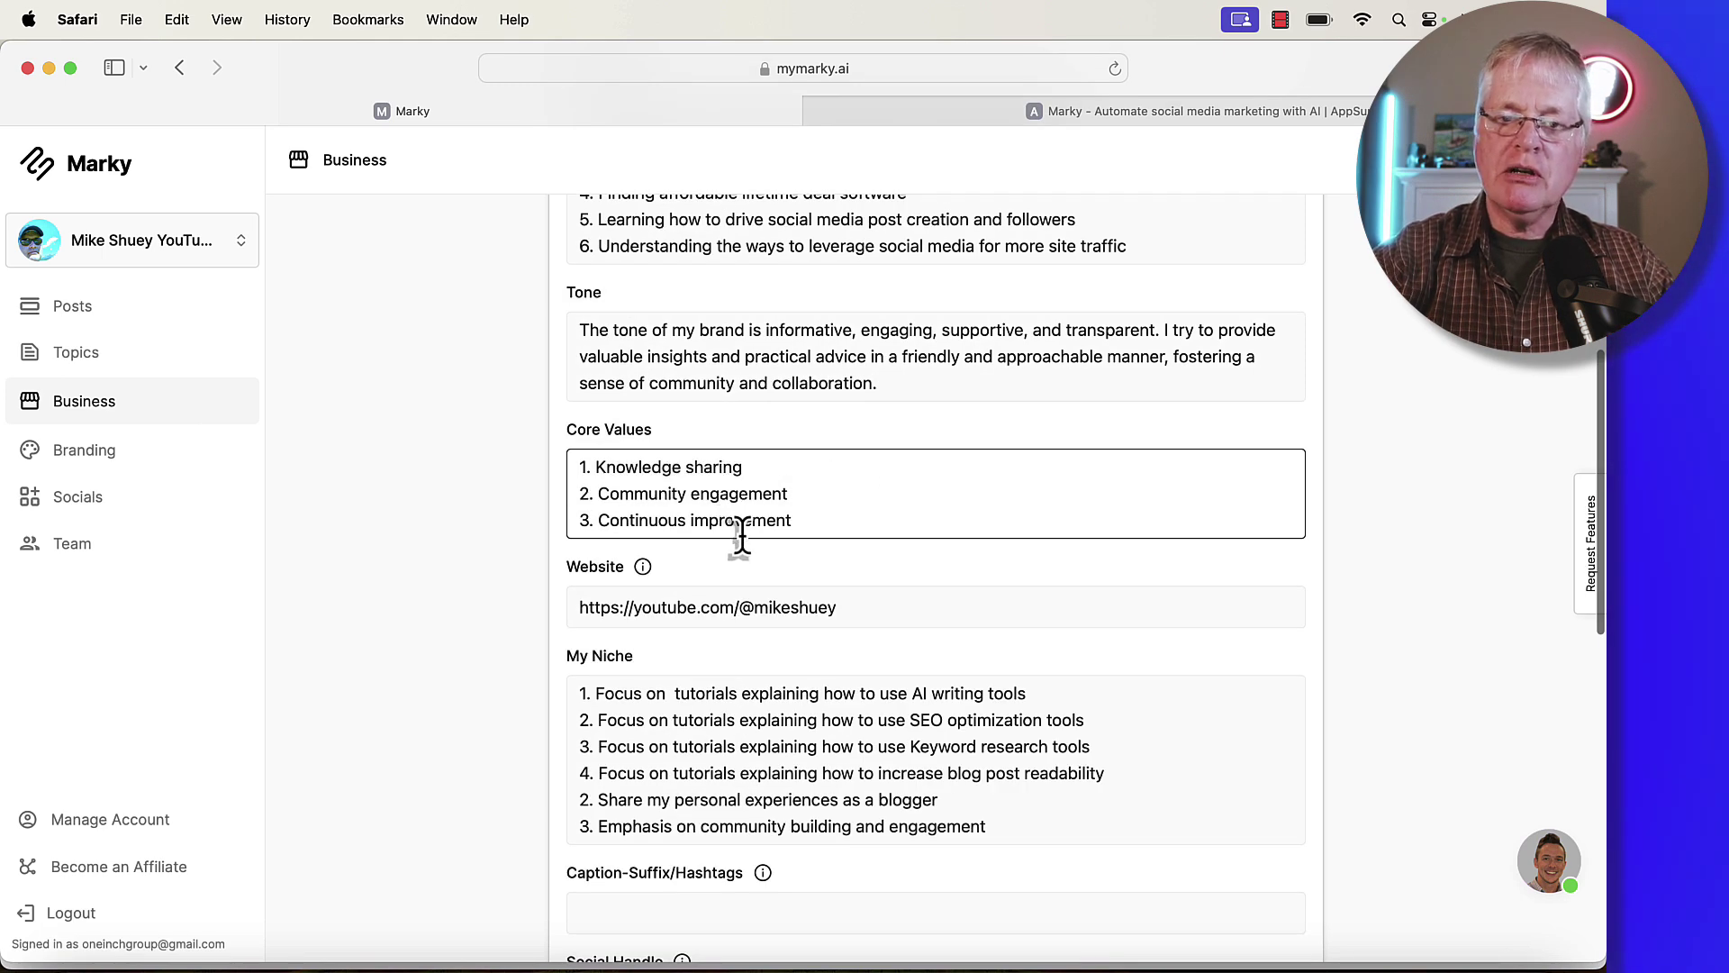
{"action": "scroll", "coordinate": [1092, 591], "scroll_direction": "down", "scroll_amount": 4}
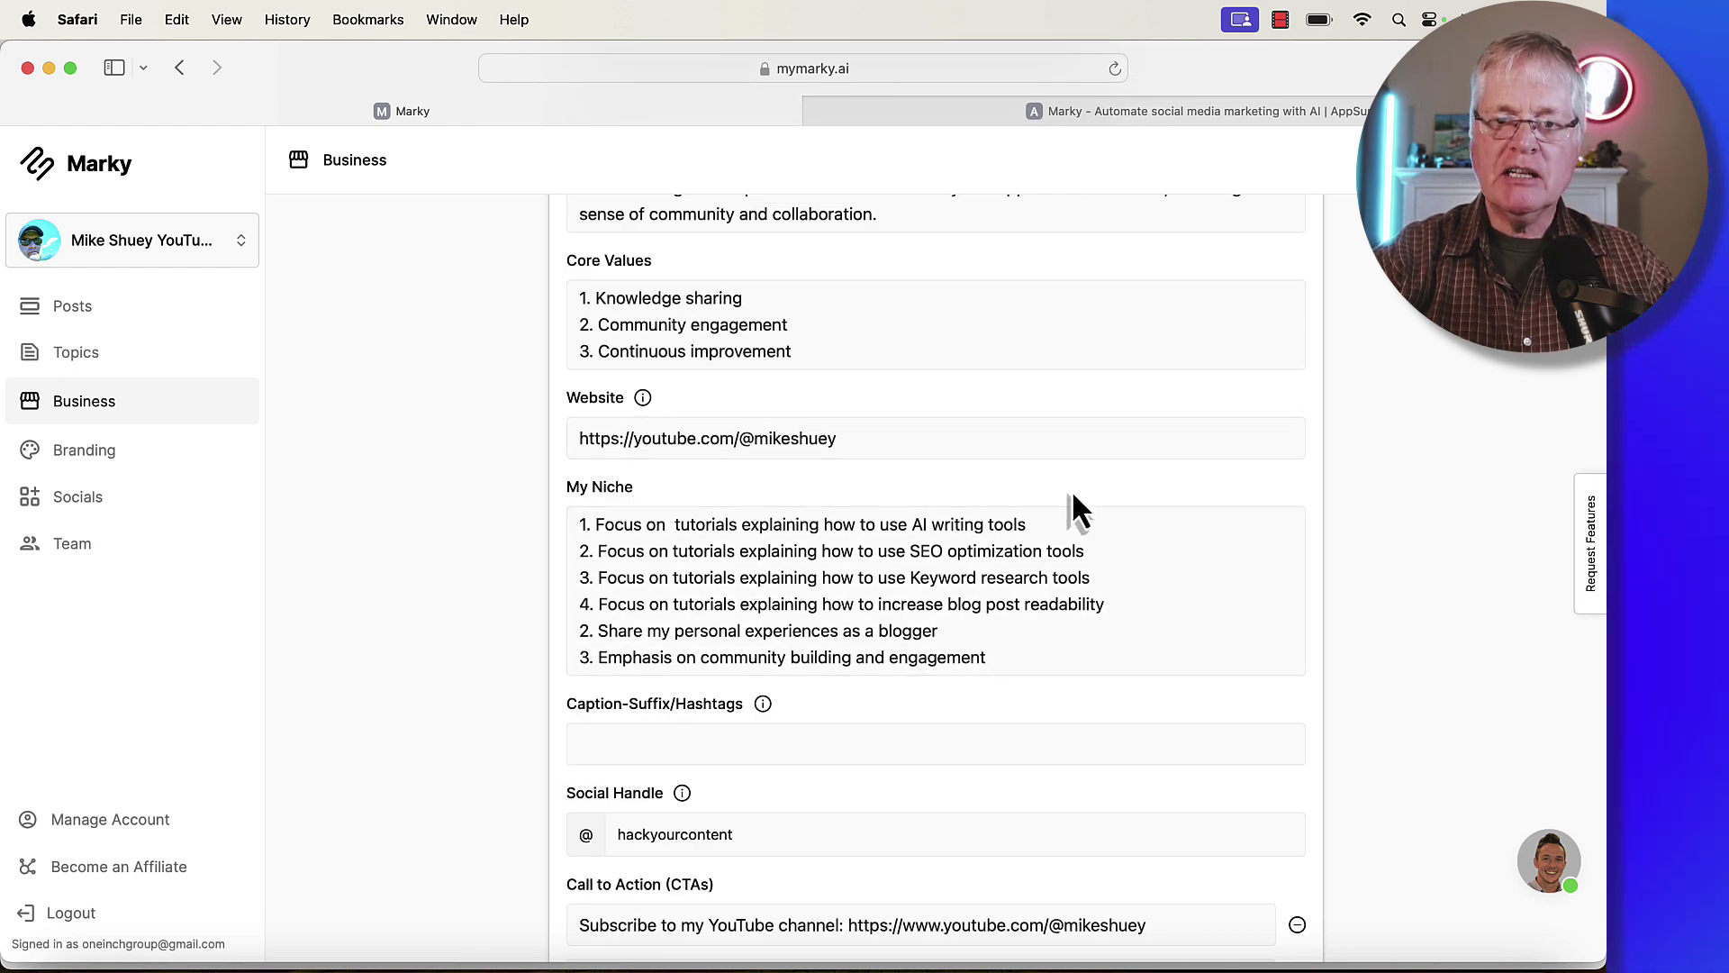
{"action": "scroll", "coordinate": [827, 654], "scroll_direction": "down", "scroll_amount": 12}
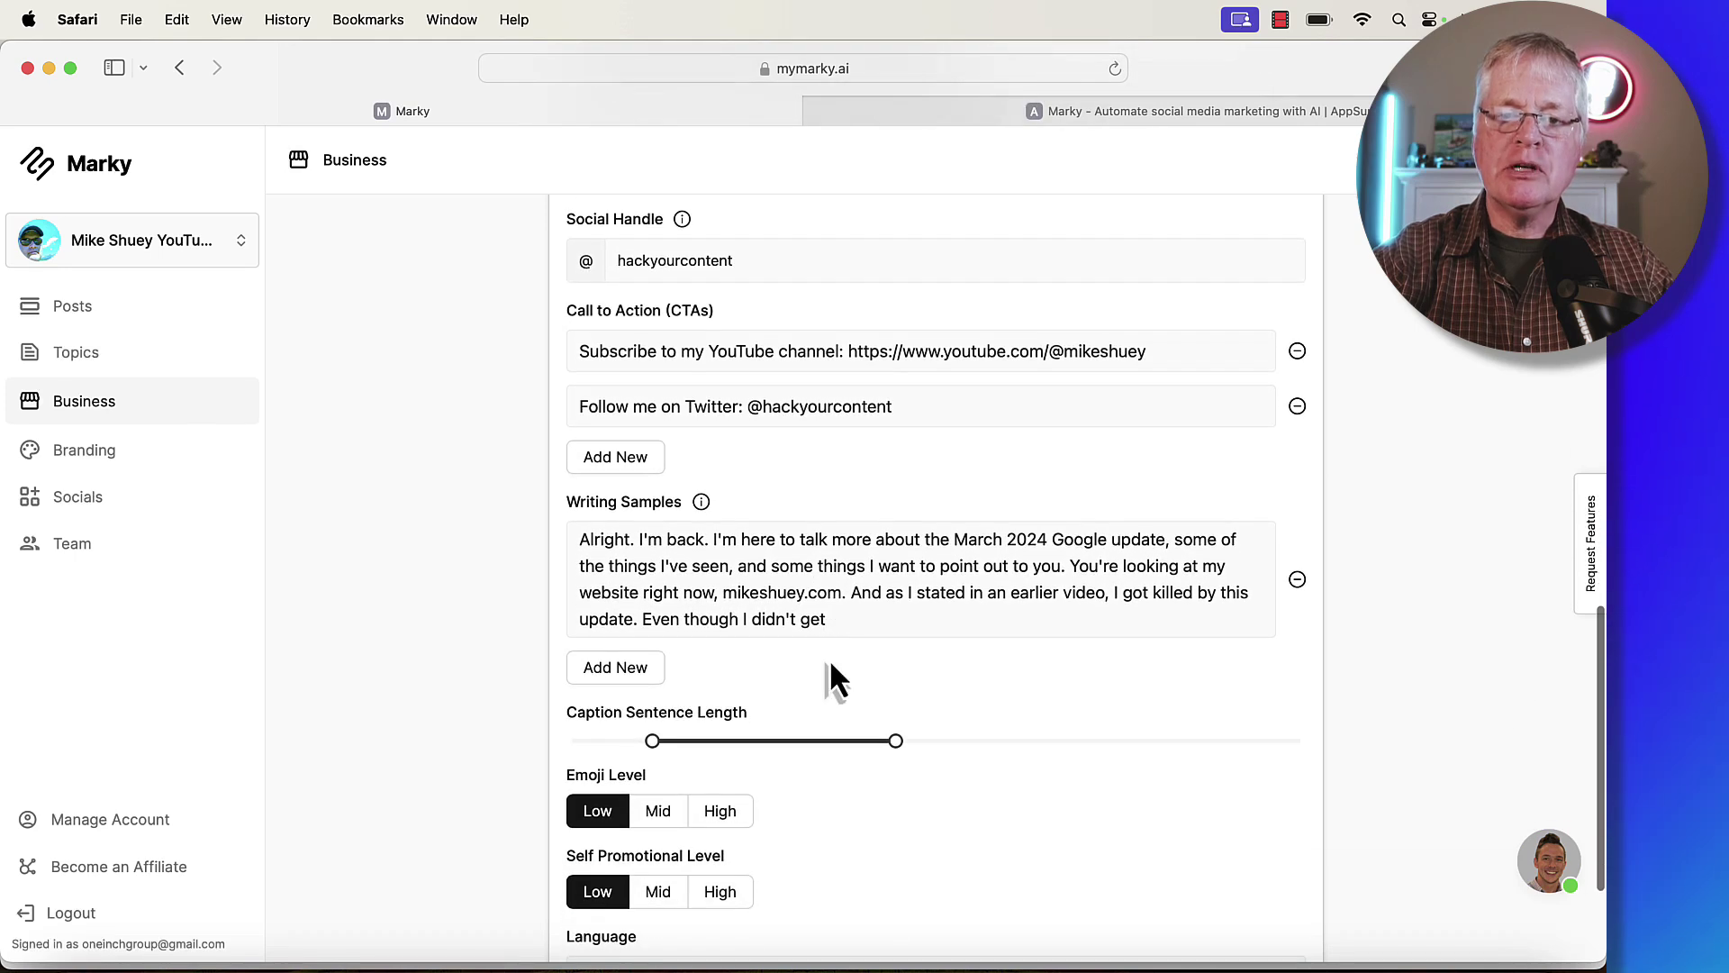
{"action": "scroll", "coordinate": [830, 657], "scroll_direction": "down", "scroll_amount": 1}
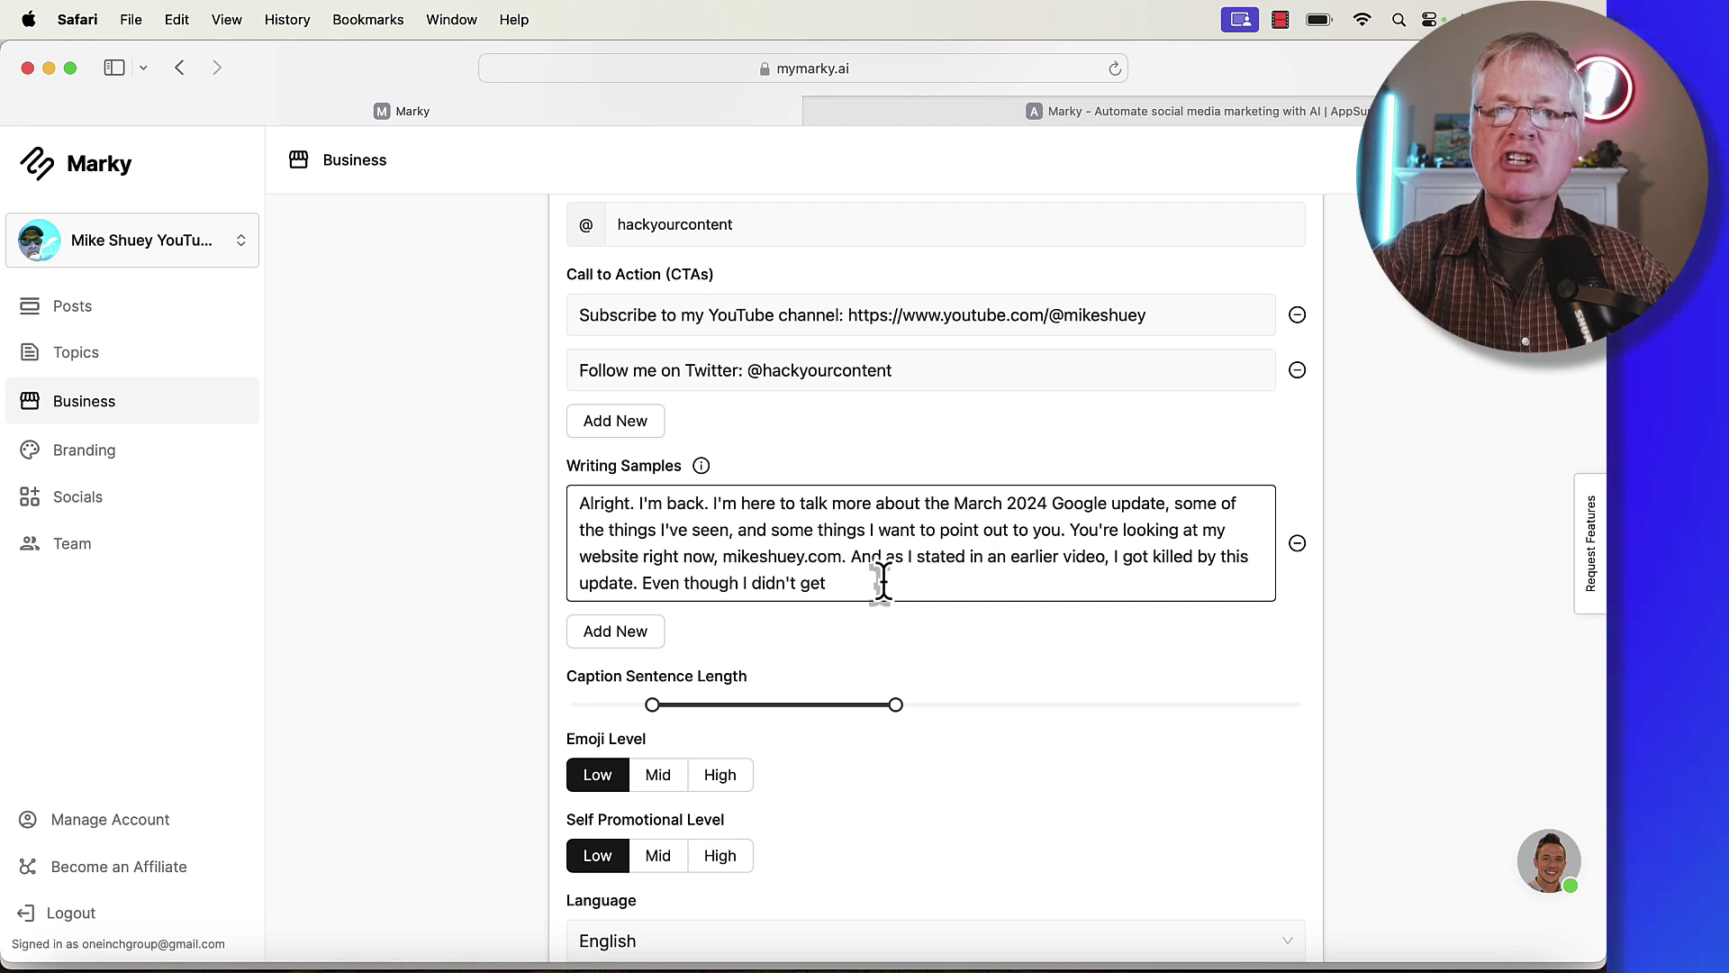
{"action": "scroll", "coordinate": [882, 582], "scroll_direction": "down", "scroll_amount": 3}
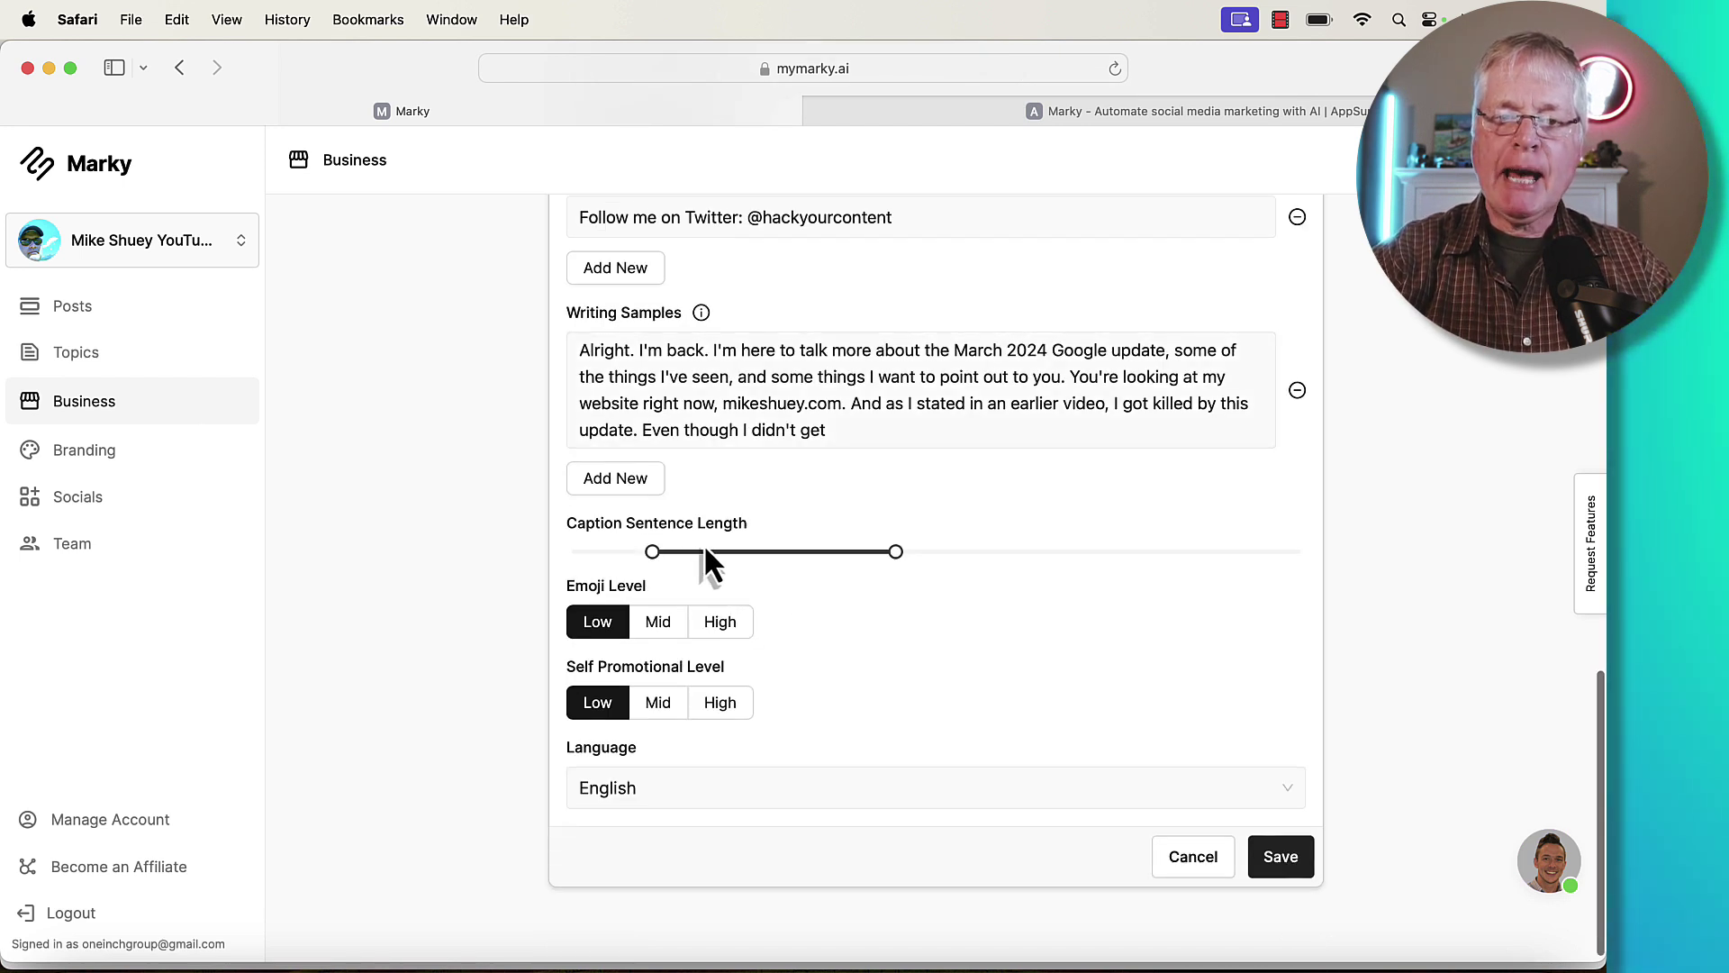
{"action": "mouse_move", "coordinate": [654, 553]}
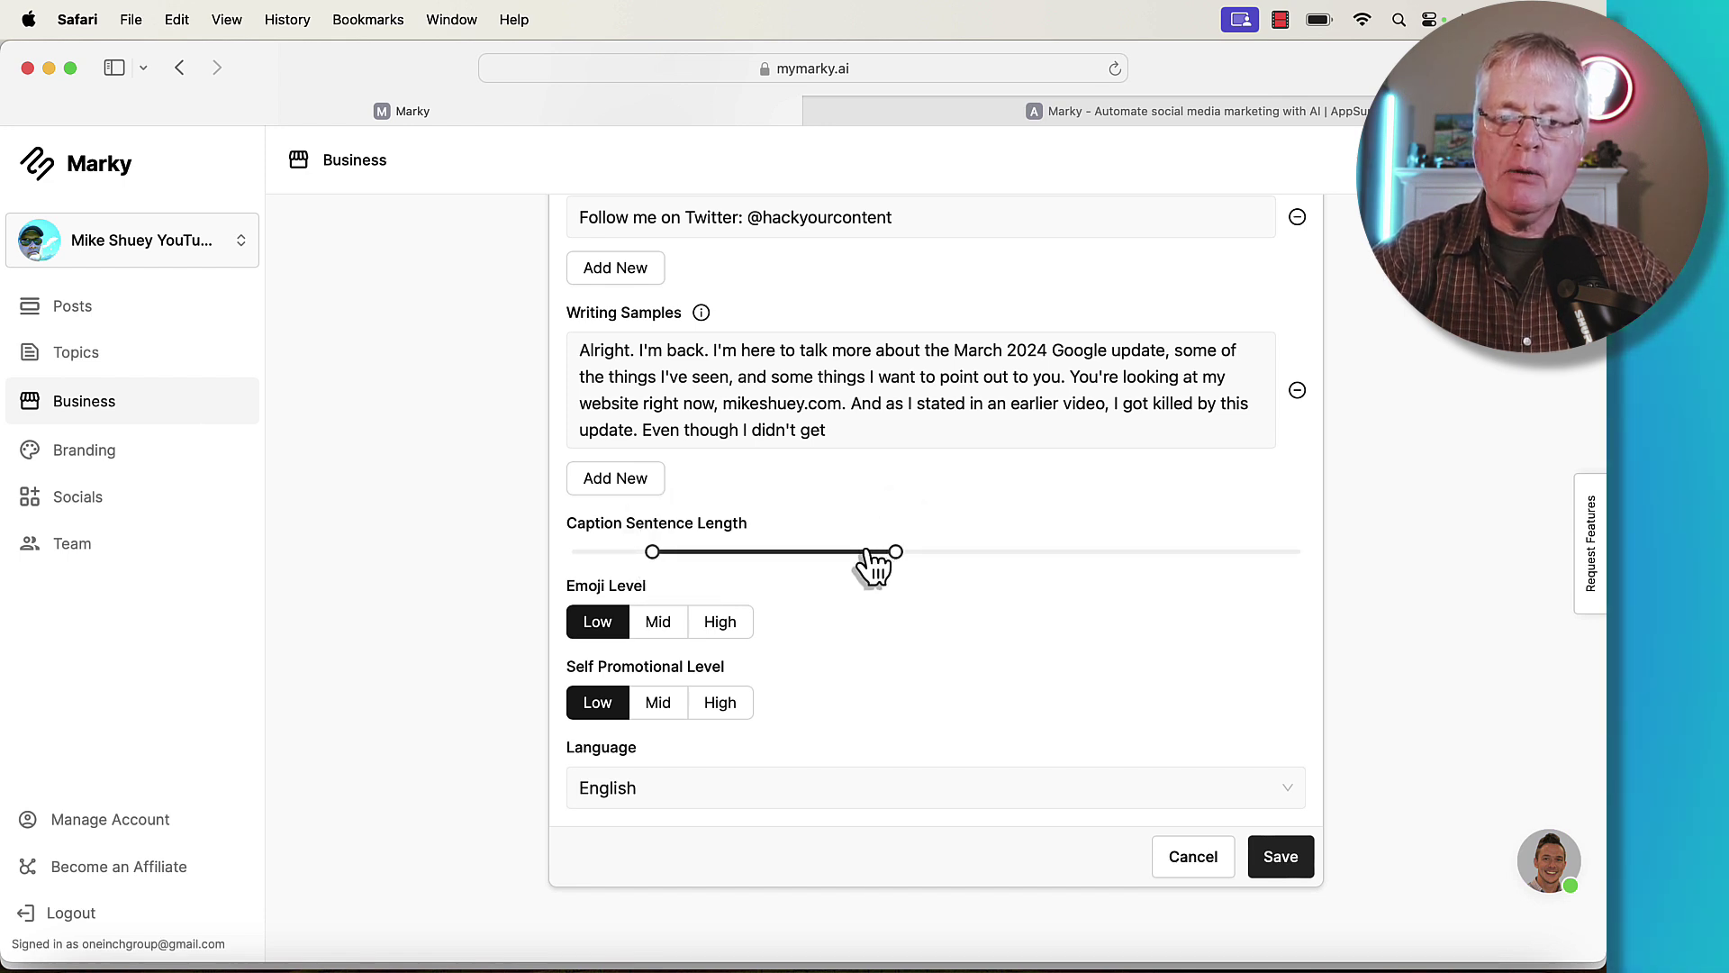
Recheck the business summary from its first field down to the language setting and save it.
{"action": "scroll", "coordinate": [987, 560], "scroll_direction": "up", "scroll_amount": 15}
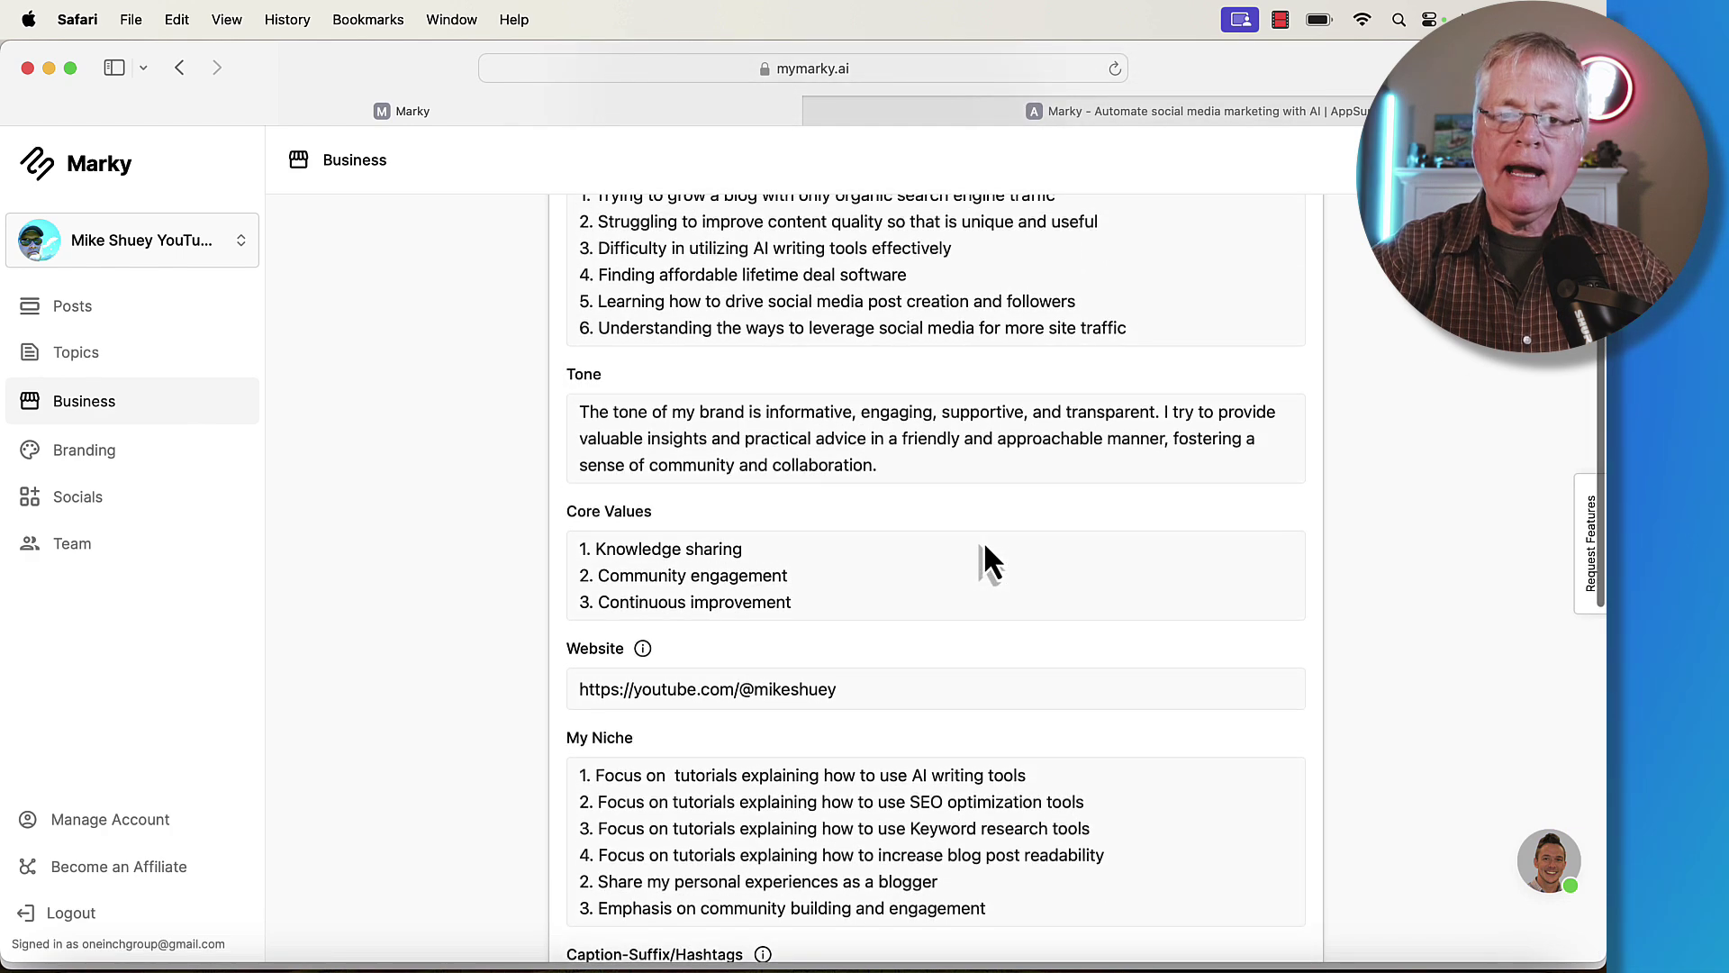
{"action": "scroll", "coordinate": [986, 558], "scroll_direction": "up", "scroll_amount": 10}
{"action": "left_click", "coordinate": [610, 391]}
{"action": "left_click", "coordinate": [472, 447]}
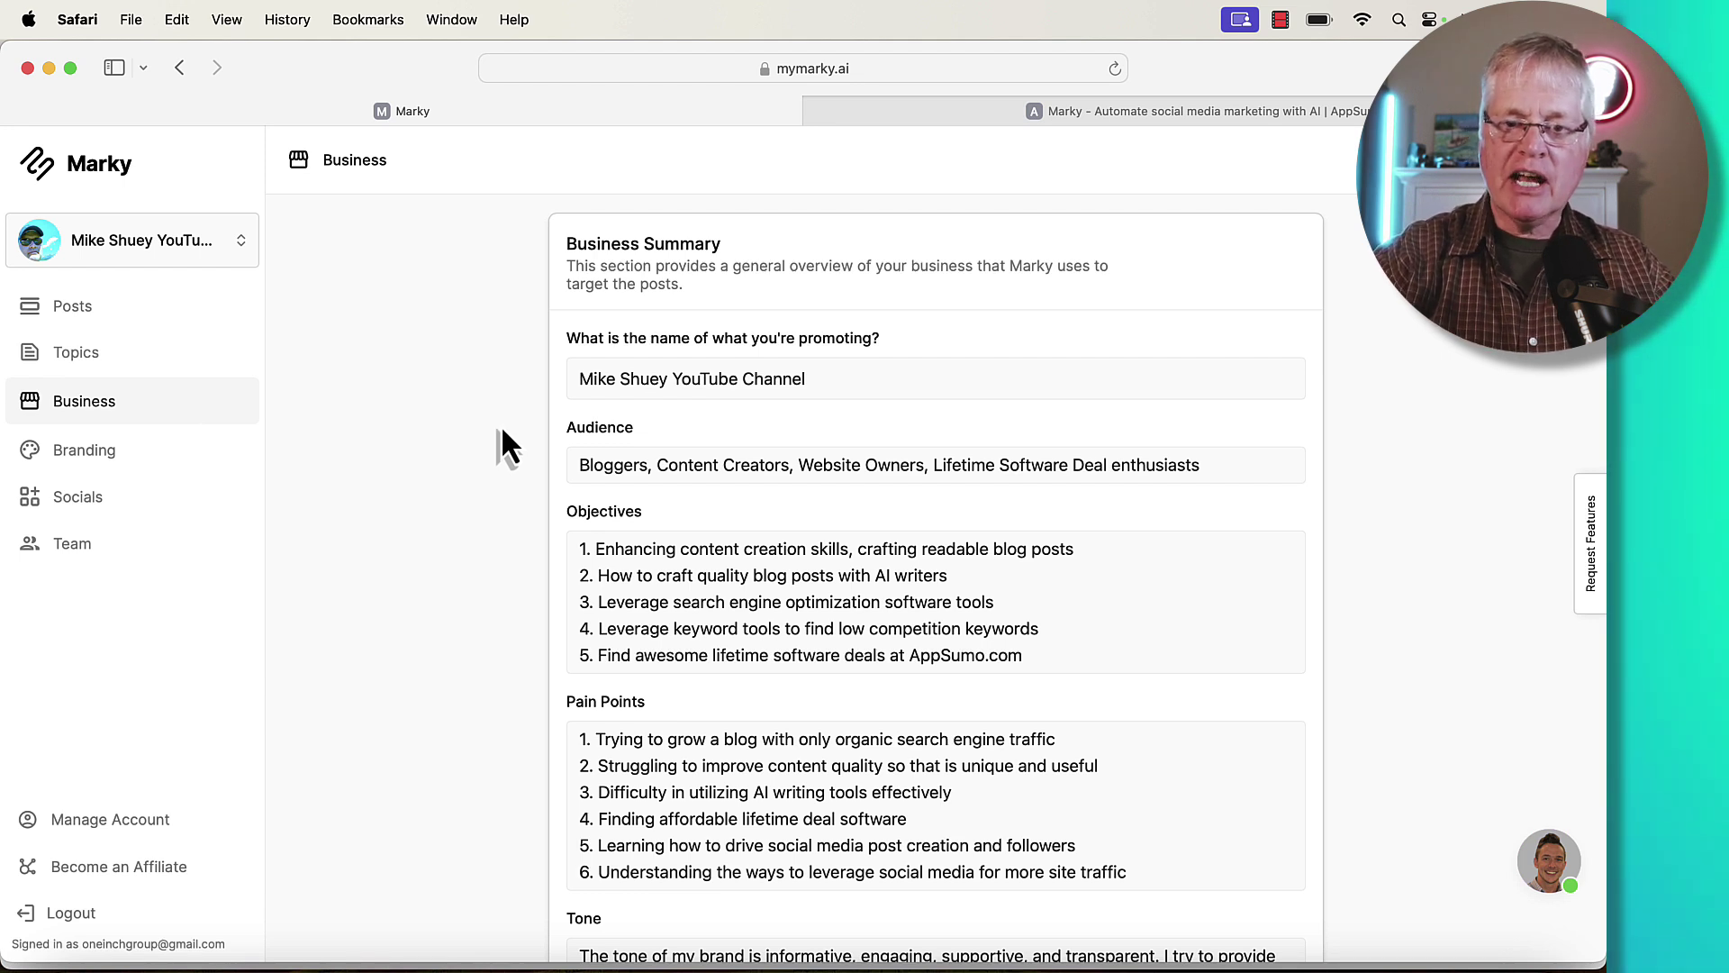
{"action": "scroll", "coordinate": [838, 402], "scroll_direction": "down", "scroll_amount": 15}
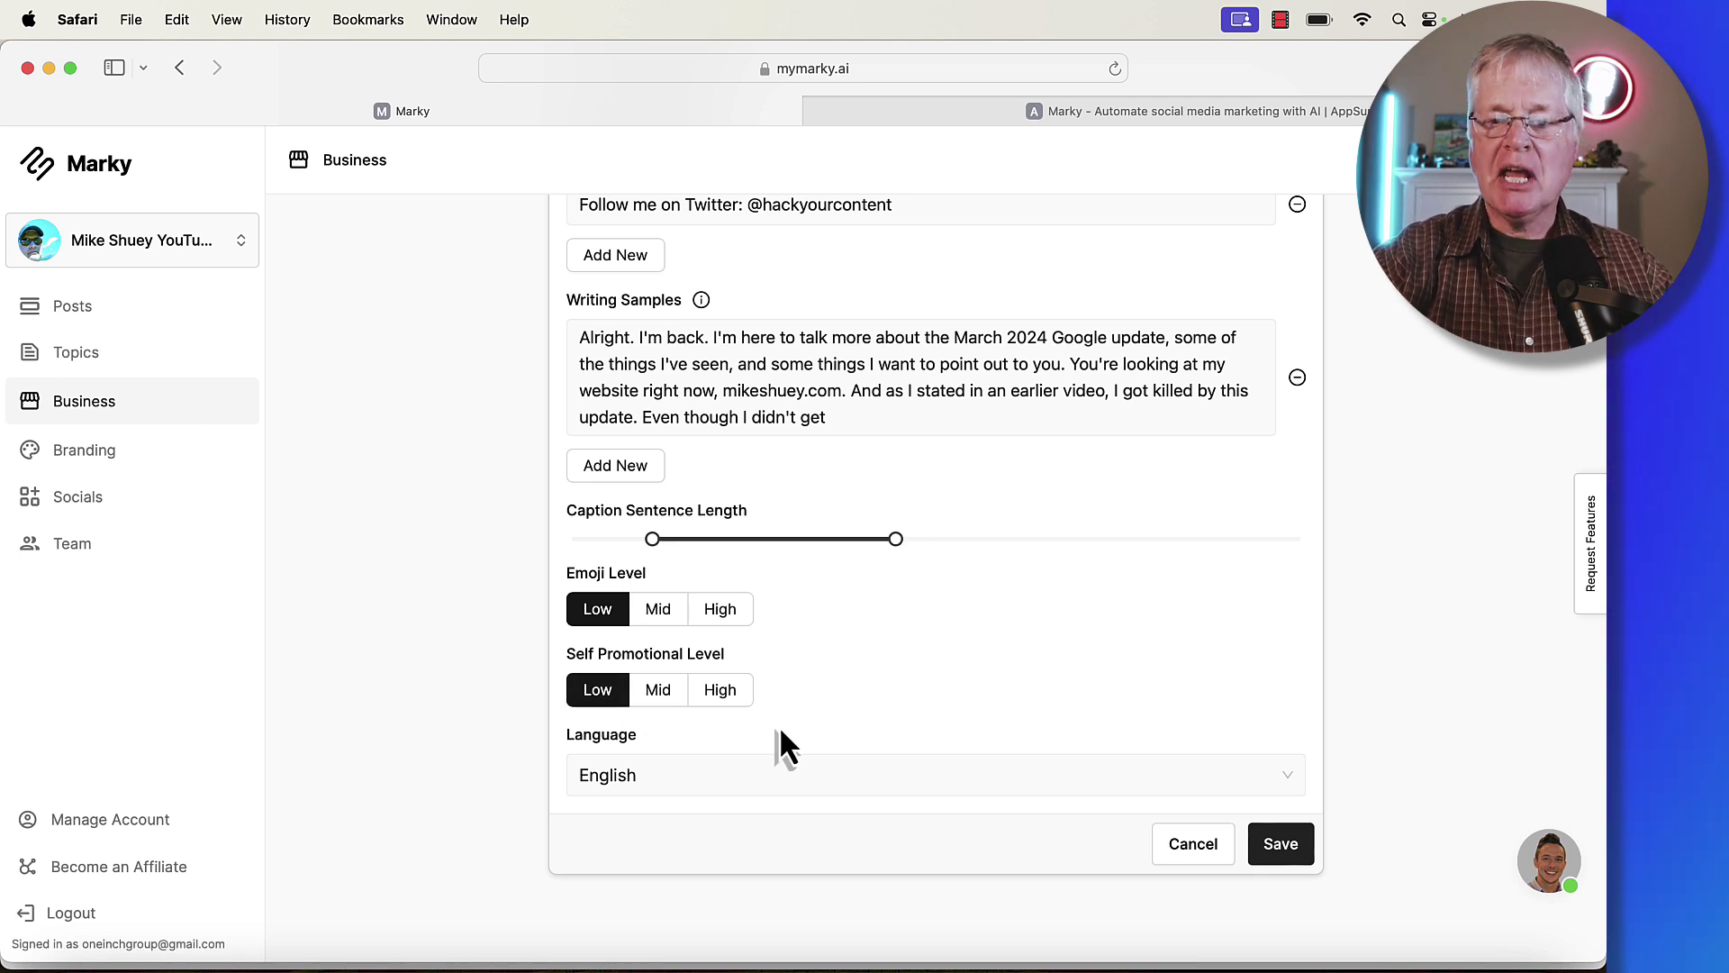
{"action": "left_click", "coordinate": [1285, 842]}
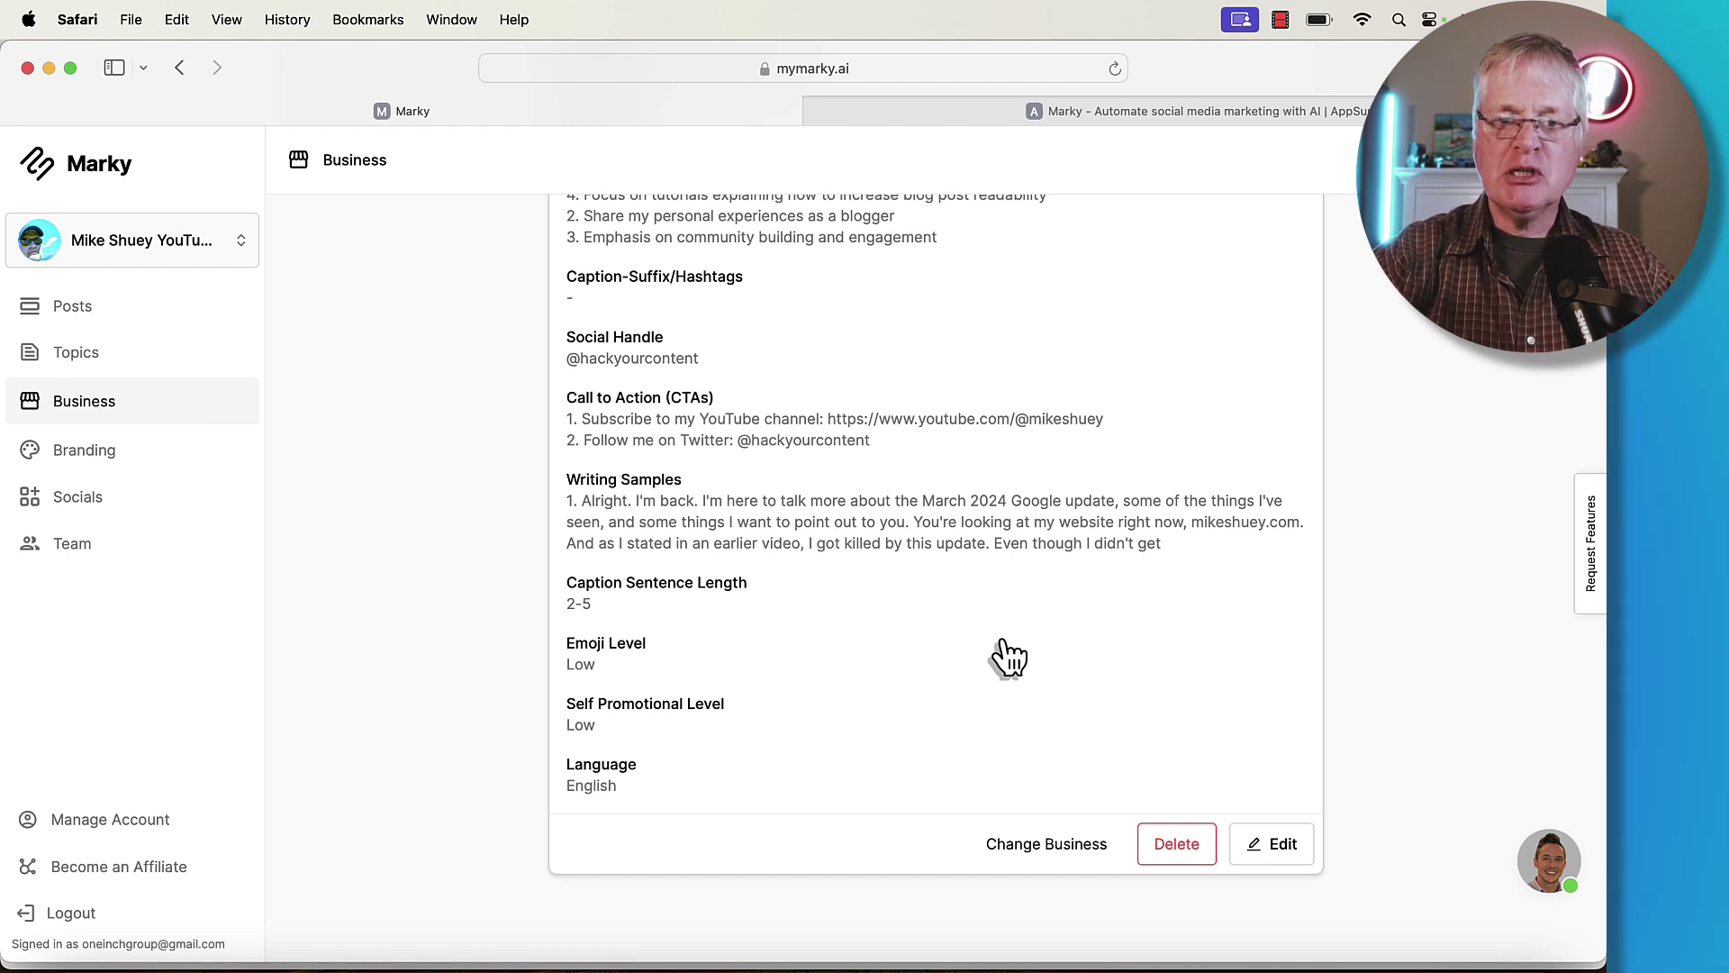
Review the saved business summary, and return to the brand's content topics to examine the enabled and disabled ones.
{"action": "scroll", "coordinate": [820, 562], "scroll_direction": "up", "scroll_amount": 10}
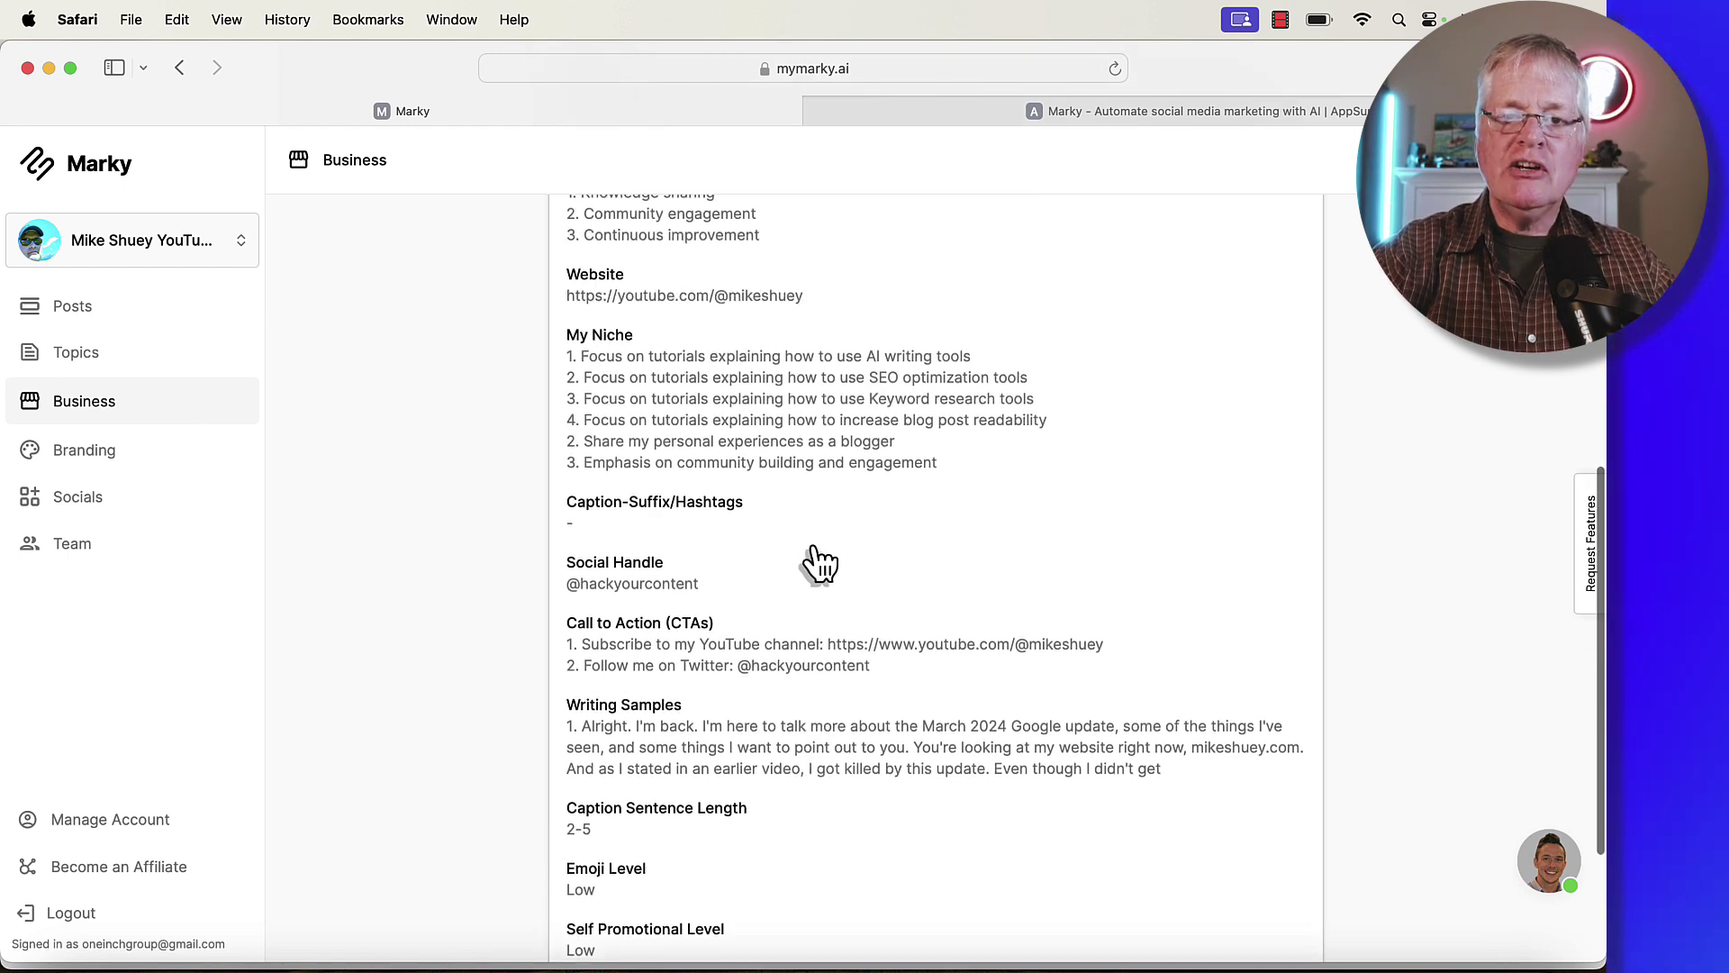
{"action": "scroll", "coordinate": [819, 563], "scroll_direction": "down", "scroll_amount": 10}
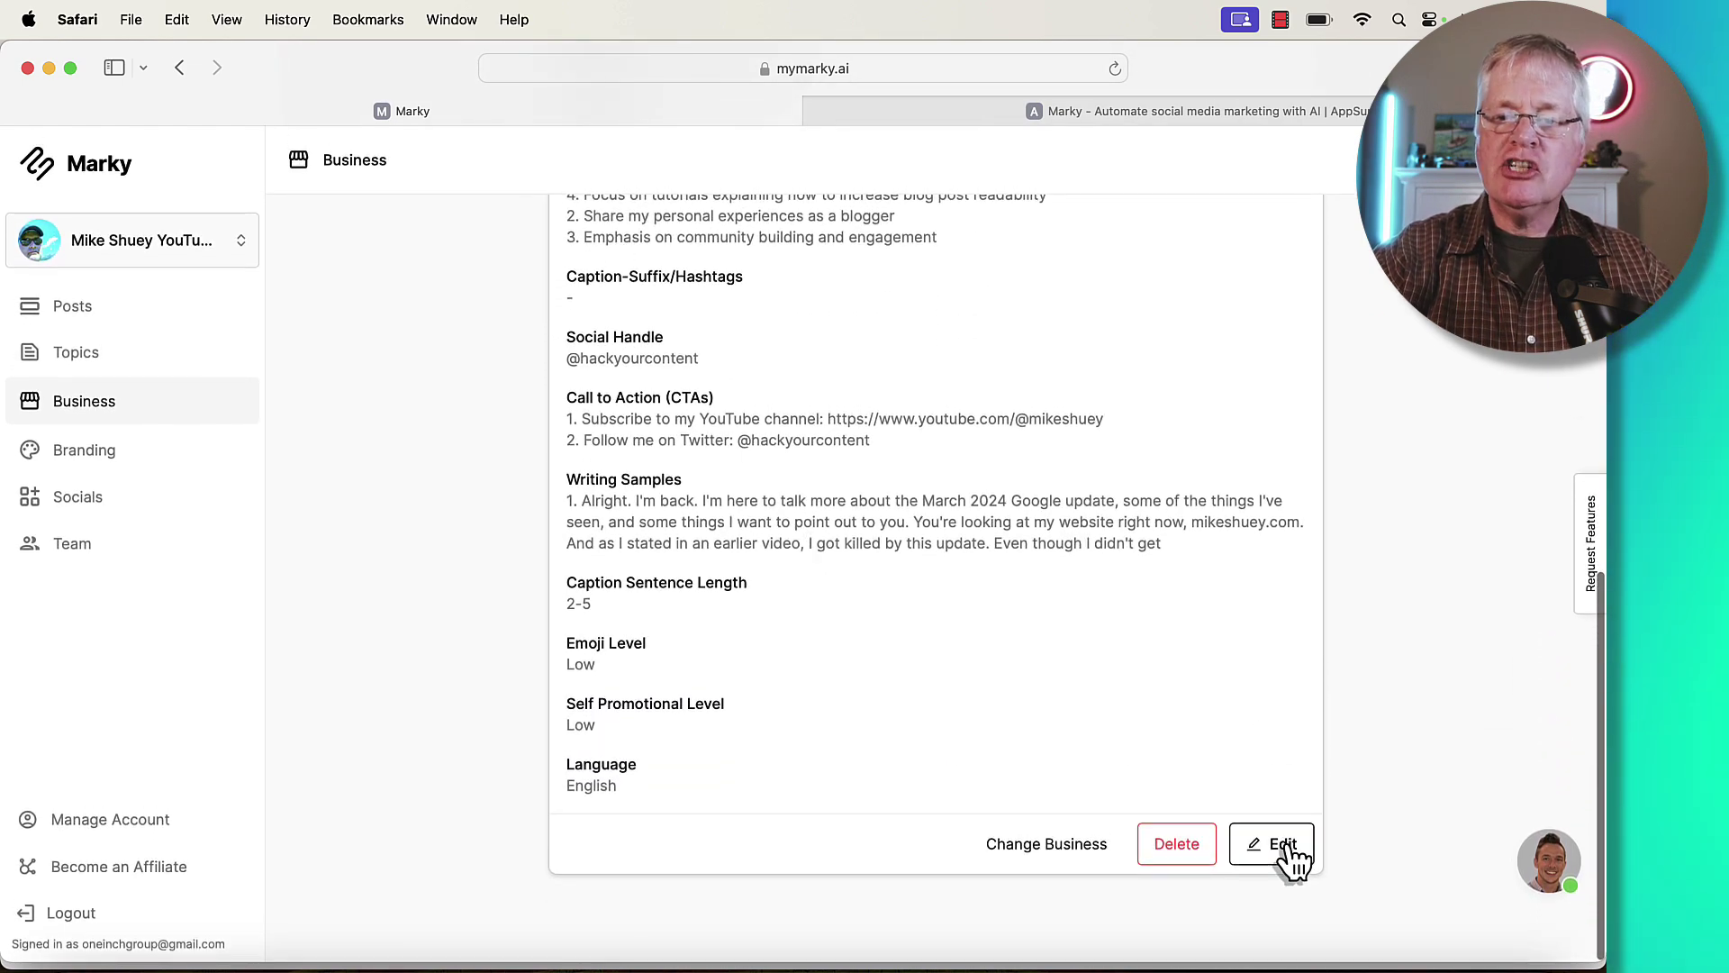
{"action": "left_click", "coordinate": [76, 352]}
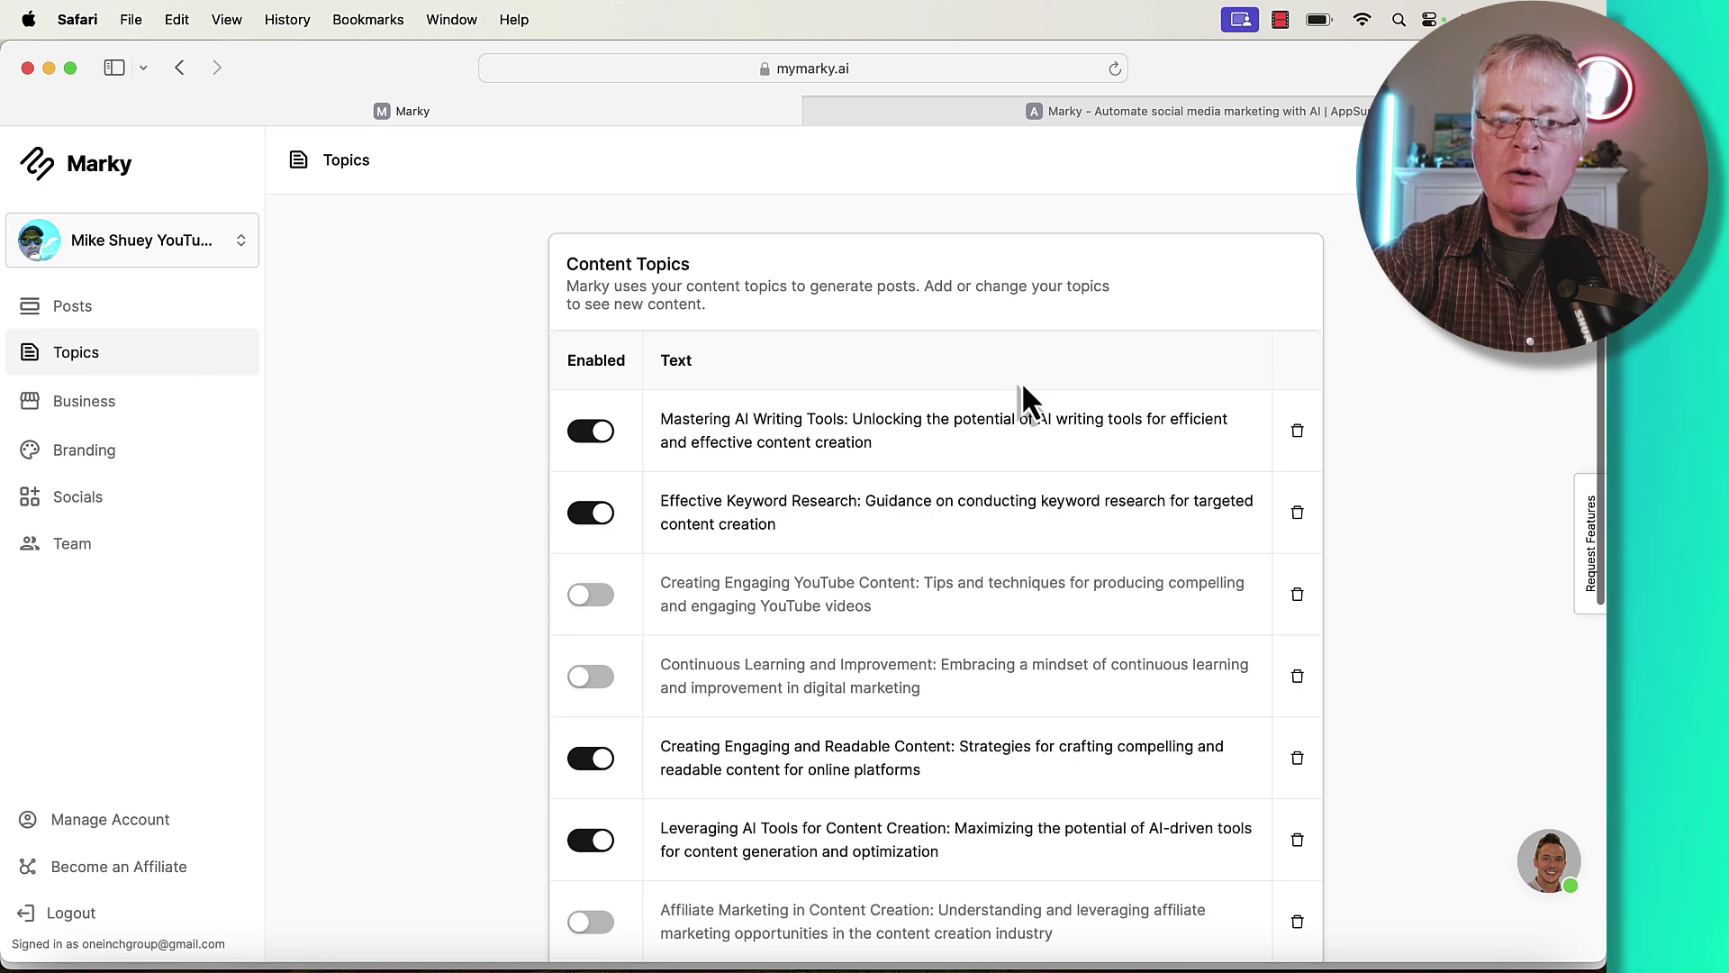
{"action": "scroll", "coordinate": [1045, 414], "scroll_direction": "down", "scroll_amount": 2}
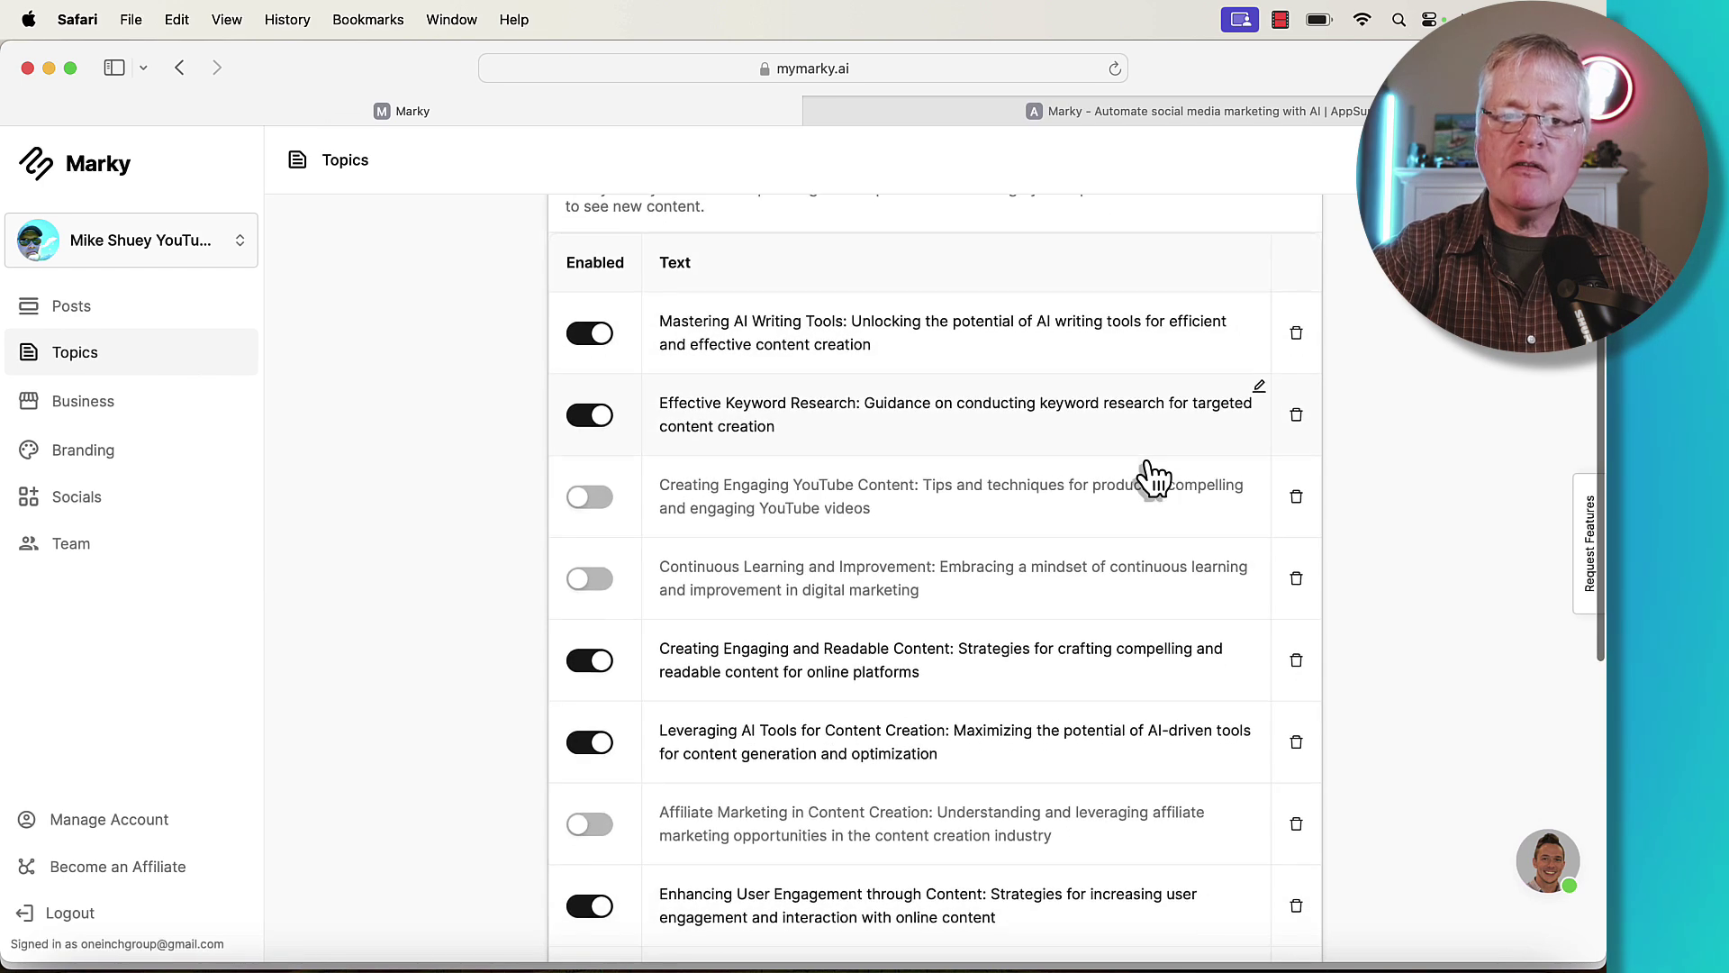
{"action": "scroll", "coordinate": [1153, 478], "scroll_direction": "down", "scroll_amount": 1}
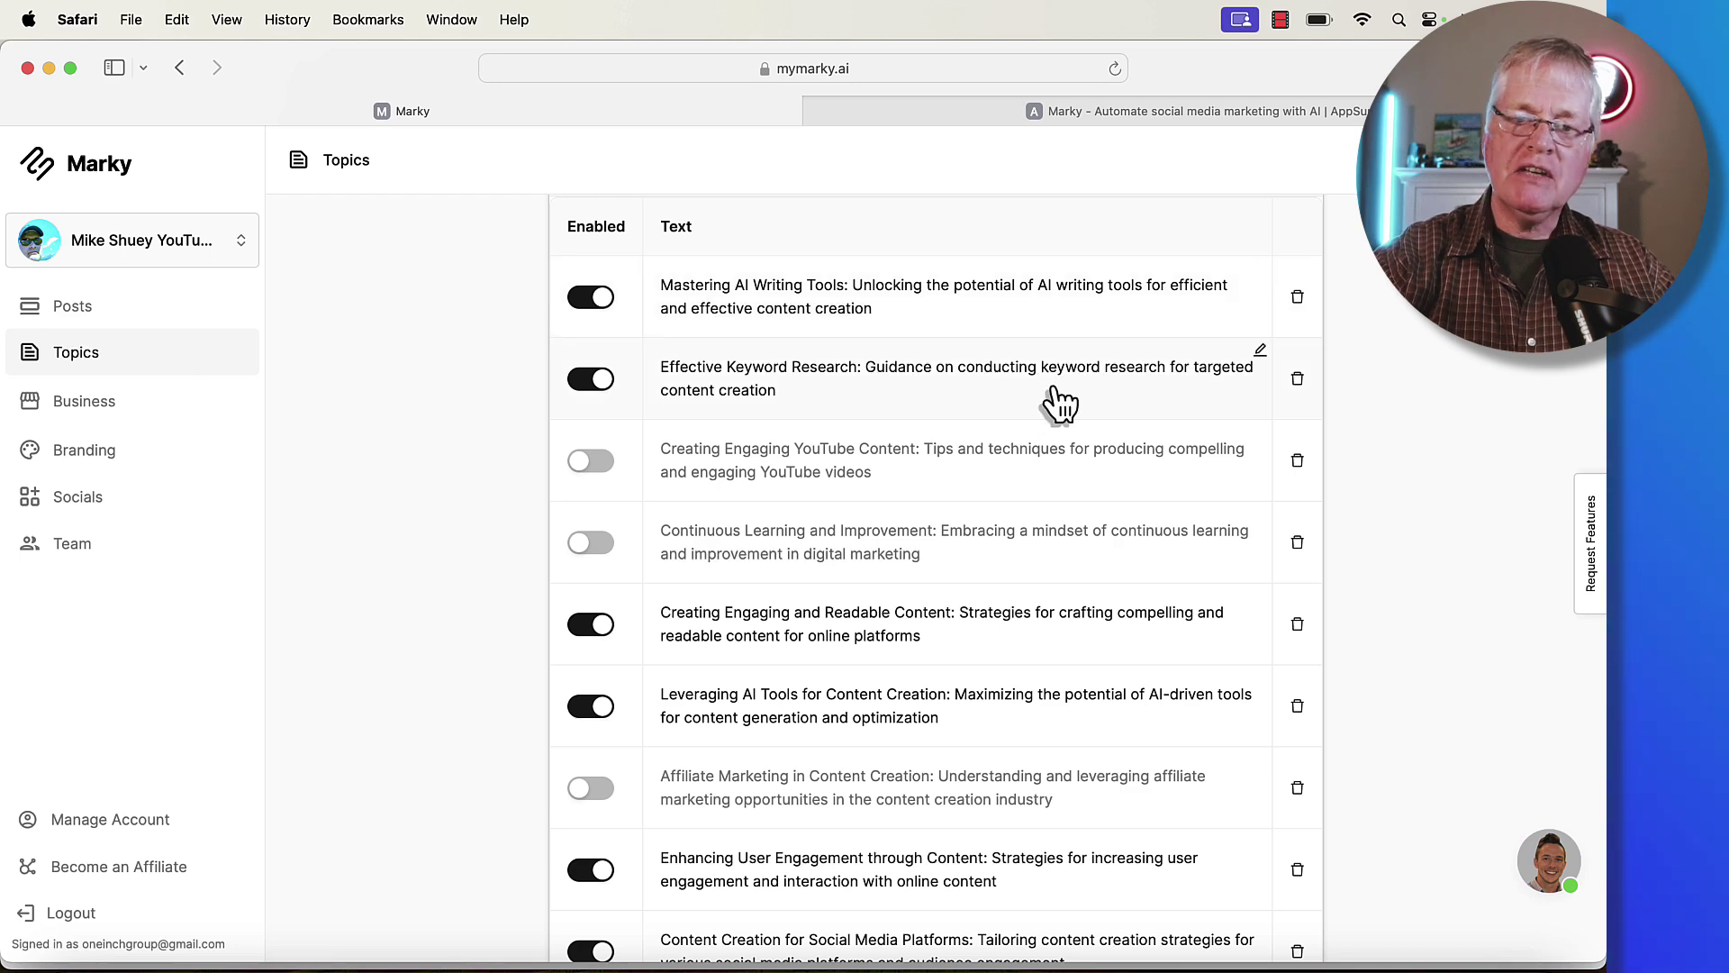
{"action": "scroll", "coordinate": [1077, 463], "scroll_direction": "down", "scroll_amount": 2}
Enable the Creating Engaging YouTube Content topic and try switching the Continuous Learning and Improvement topic on and off.
{"action": "left_click", "coordinate": [594, 374]}
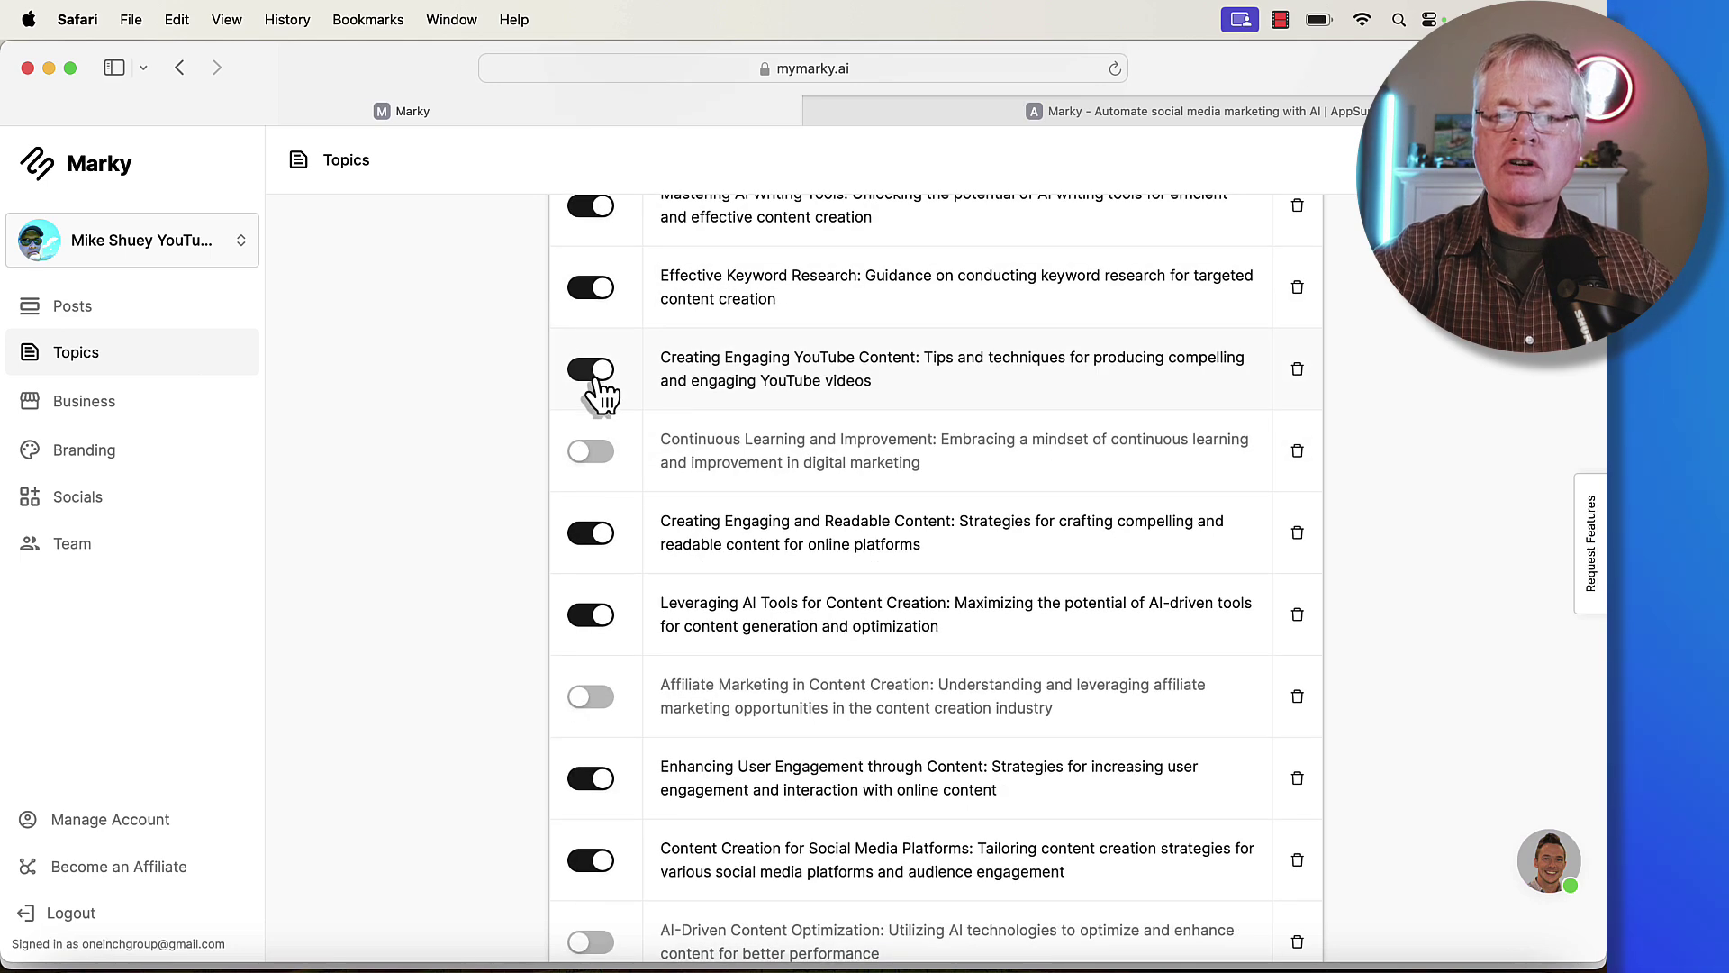
{"action": "left_click", "coordinate": [604, 452]}
{"action": "left_click", "coordinate": [605, 452]}
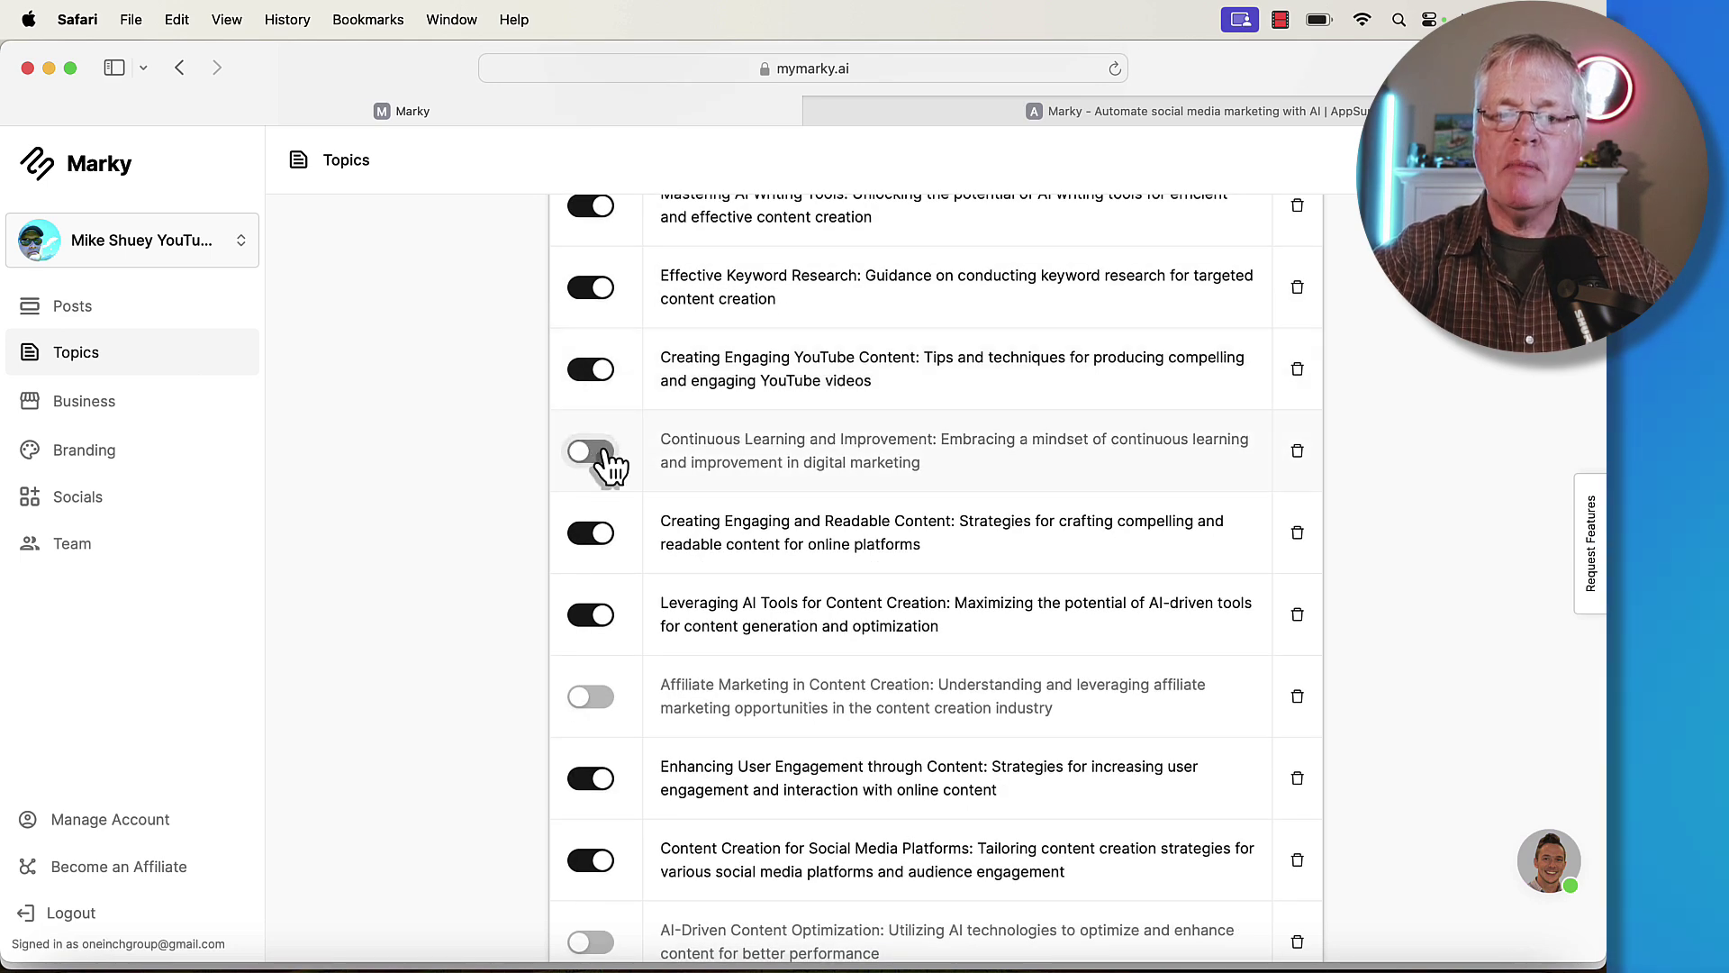
Disable the topics on keyword research, engaging YouTube content, engaging and readable content, and leveraging AI tools.
{"action": "scroll", "coordinate": [684, 405], "scroll_direction": "up", "scroll_amount": 2}
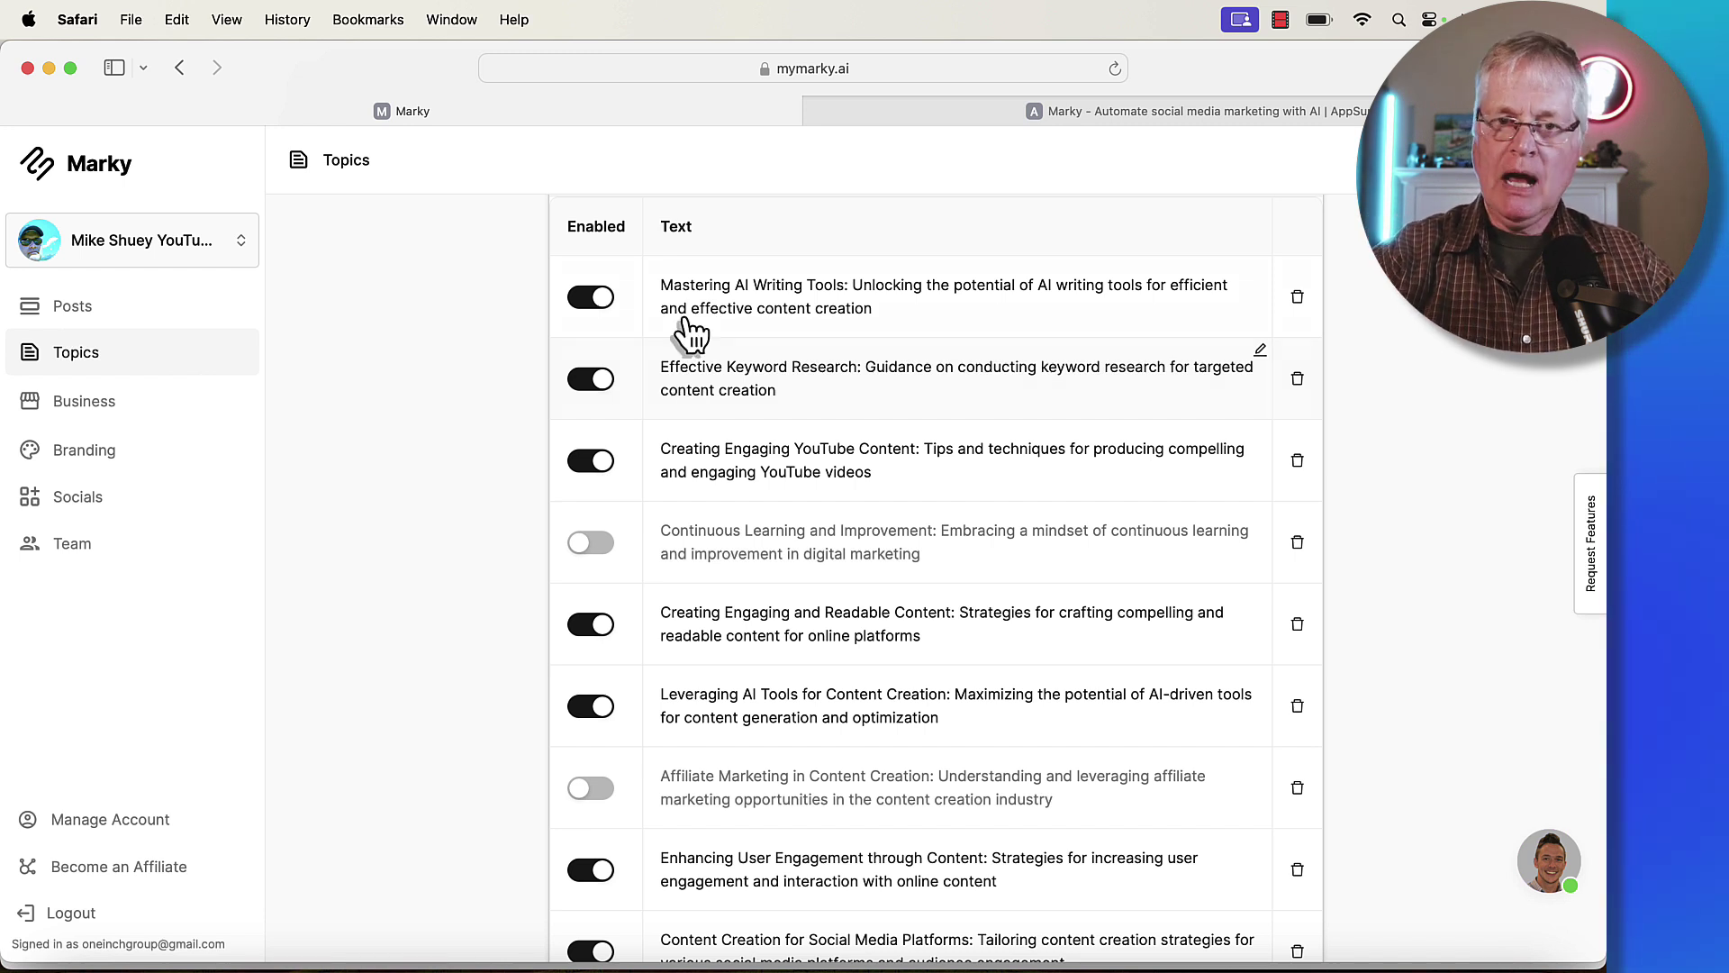
{"action": "left_click", "coordinate": [604, 385]}
{"action": "left_click", "coordinate": [604, 461]}
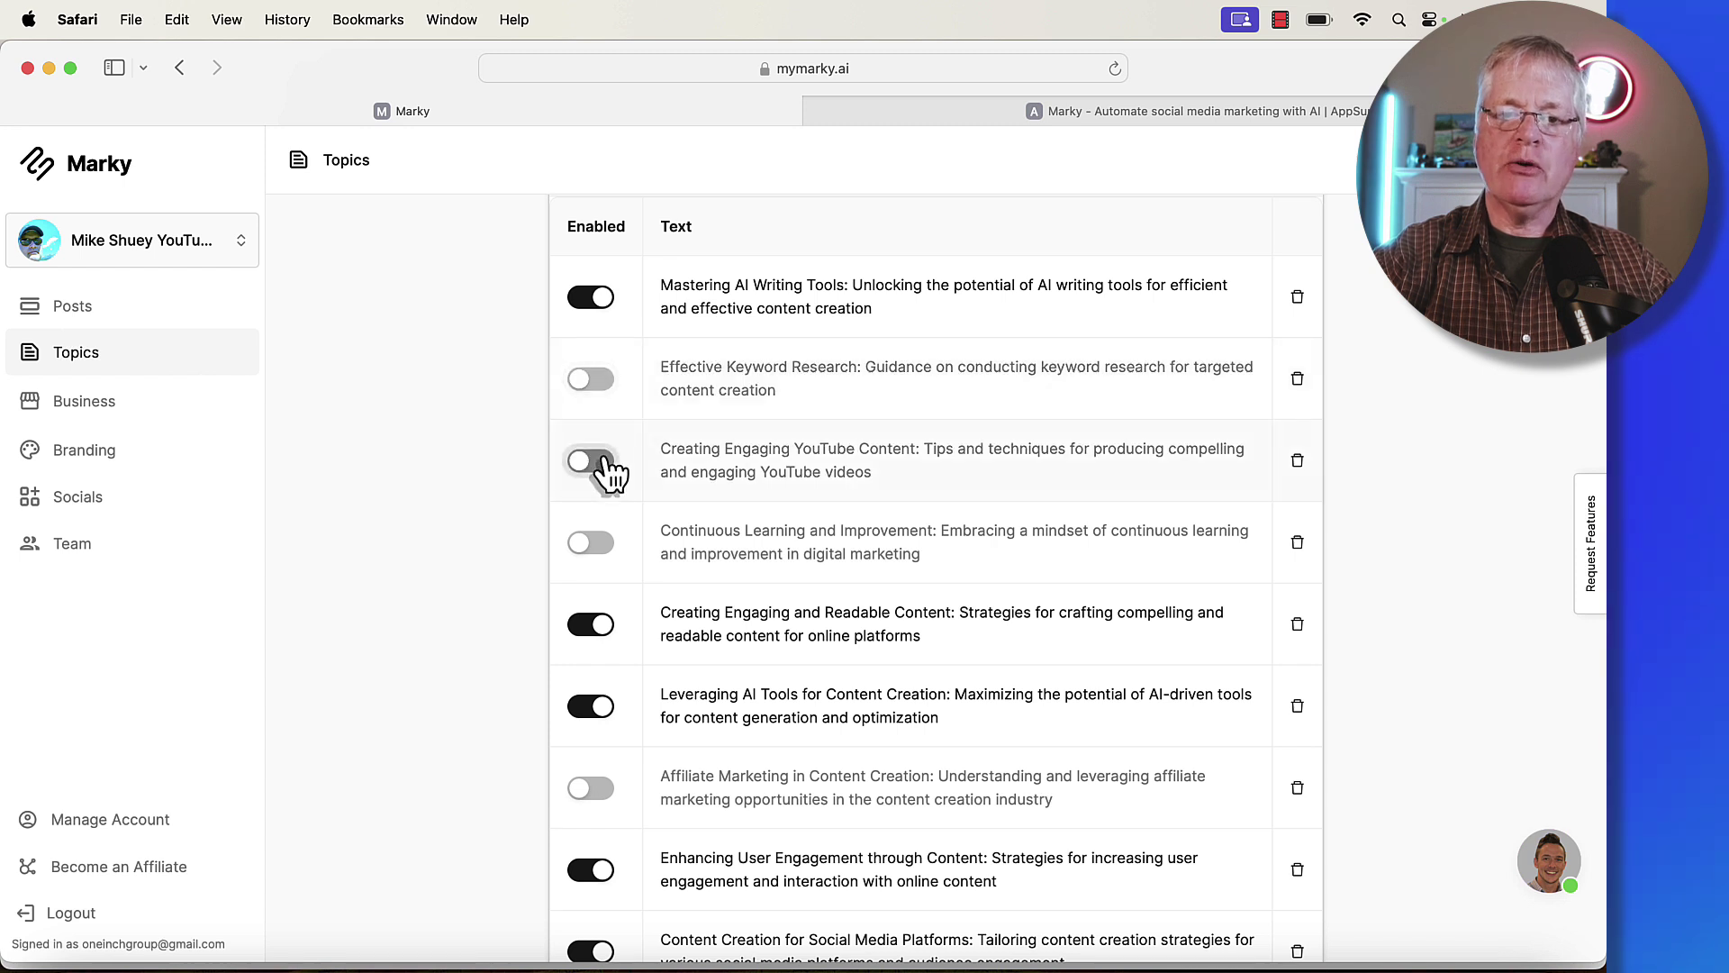
{"action": "left_click", "coordinate": [604, 621]}
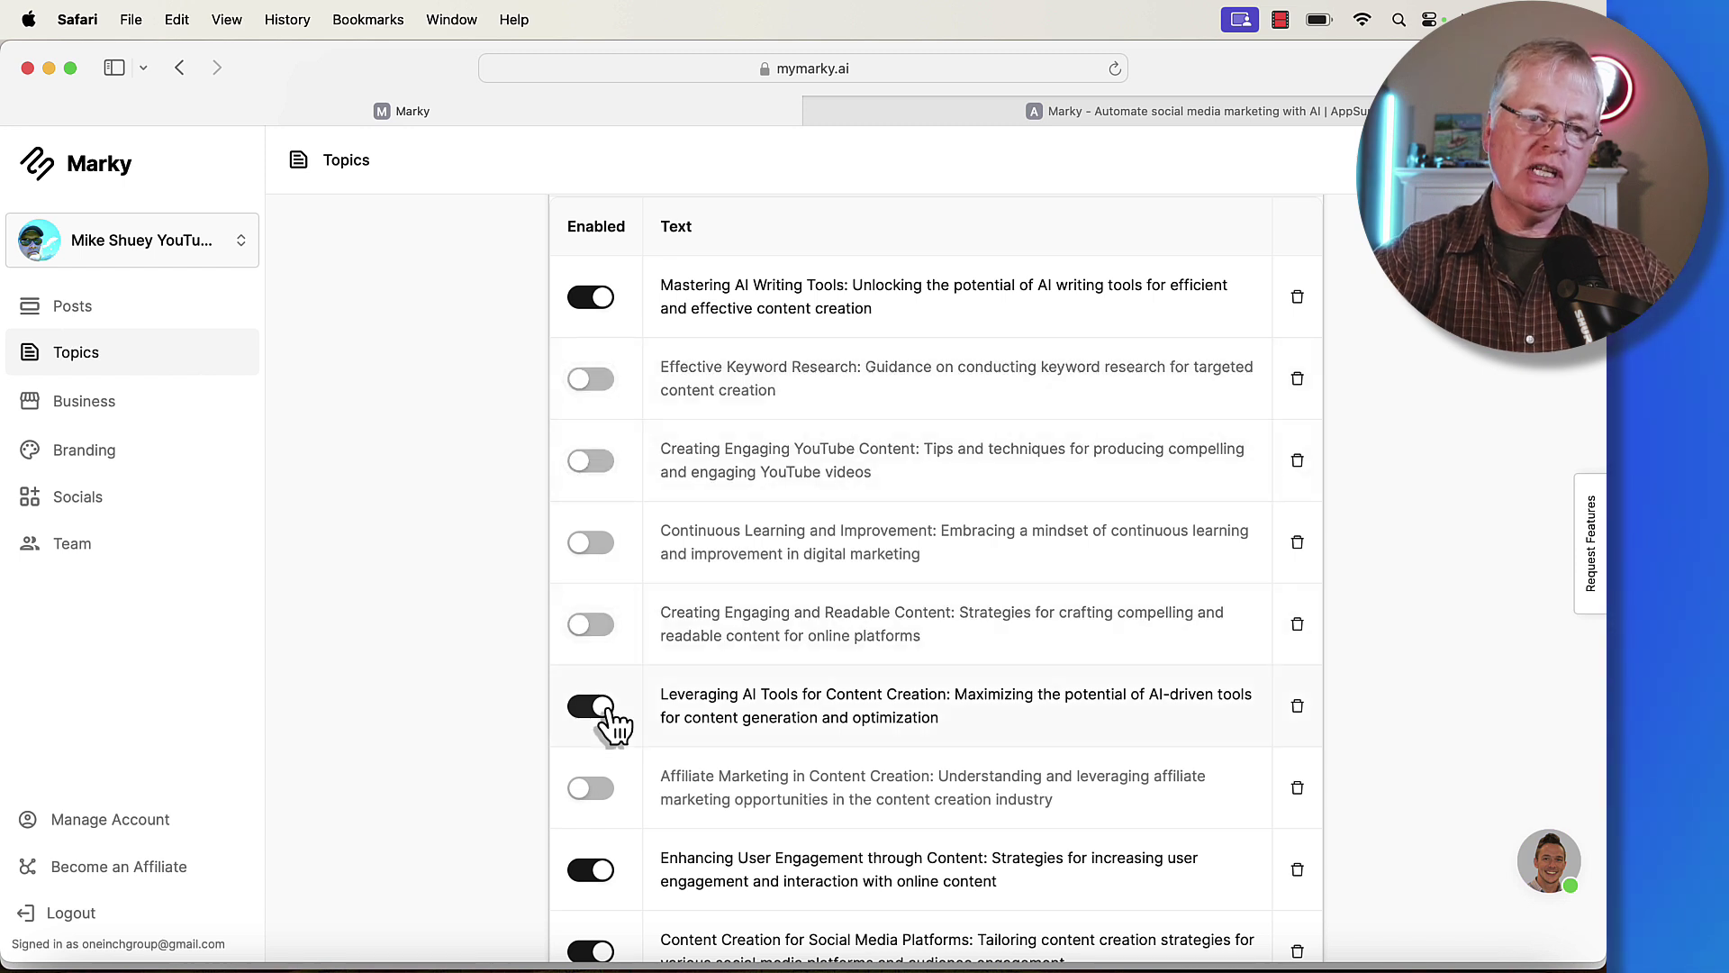
{"action": "left_click", "coordinate": [604, 707]}
Enable every content topic from Effective Keyword Research down to Leveraging AI Tools for Content Creation, including Continuous Learning and Improvement.
{"action": "left_click", "coordinate": [604, 461]}
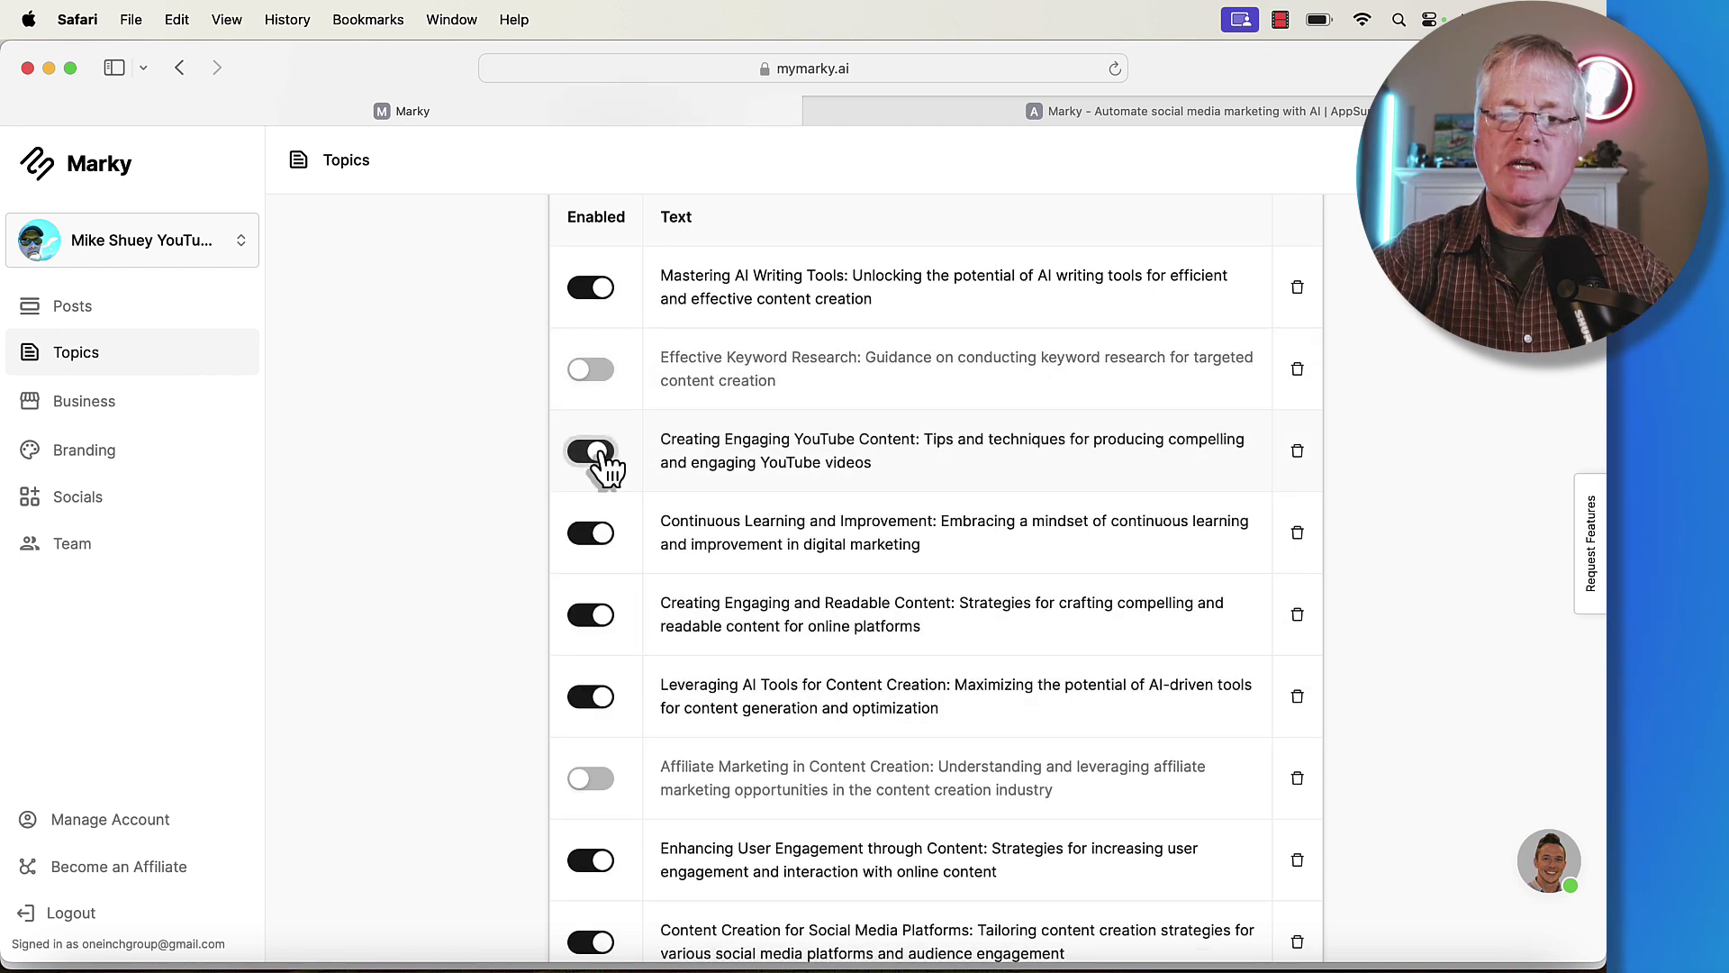
{"action": "left_click", "coordinate": [602, 384]}
{"action": "scroll", "coordinate": [594, 698], "scroll_direction": "down", "scroll_amount": 3}
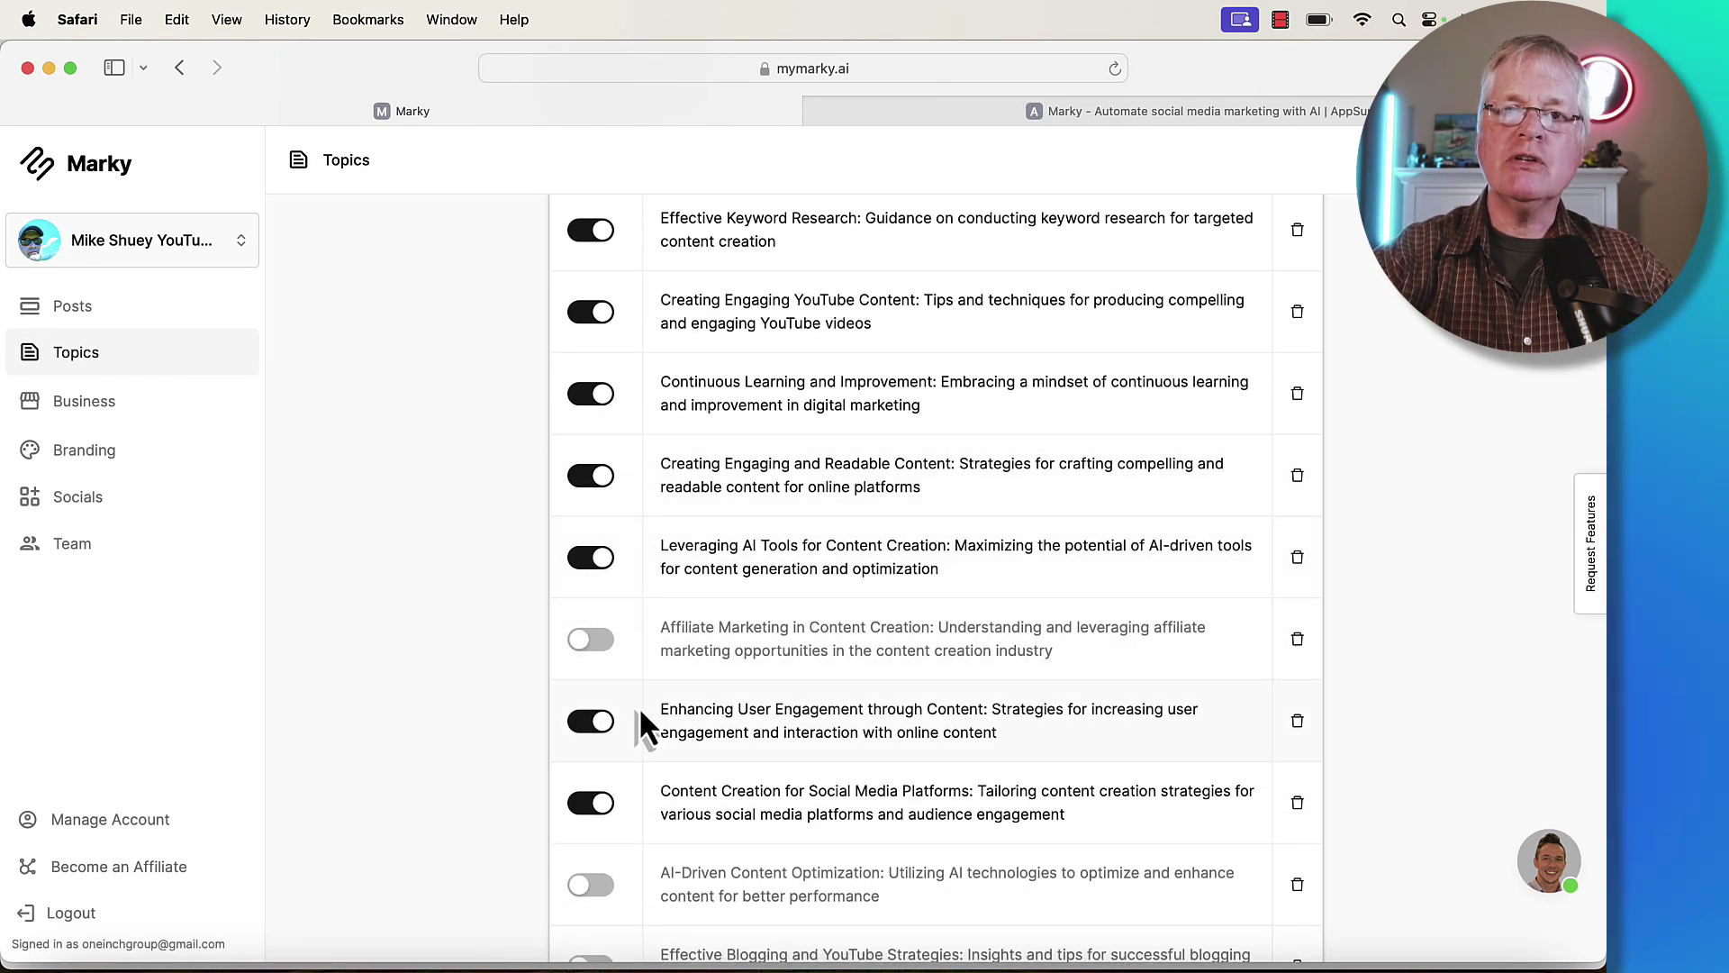
{"action": "scroll", "coordinate": [606, 645], "scroll_direction": "down", "scroll_amount": 4}
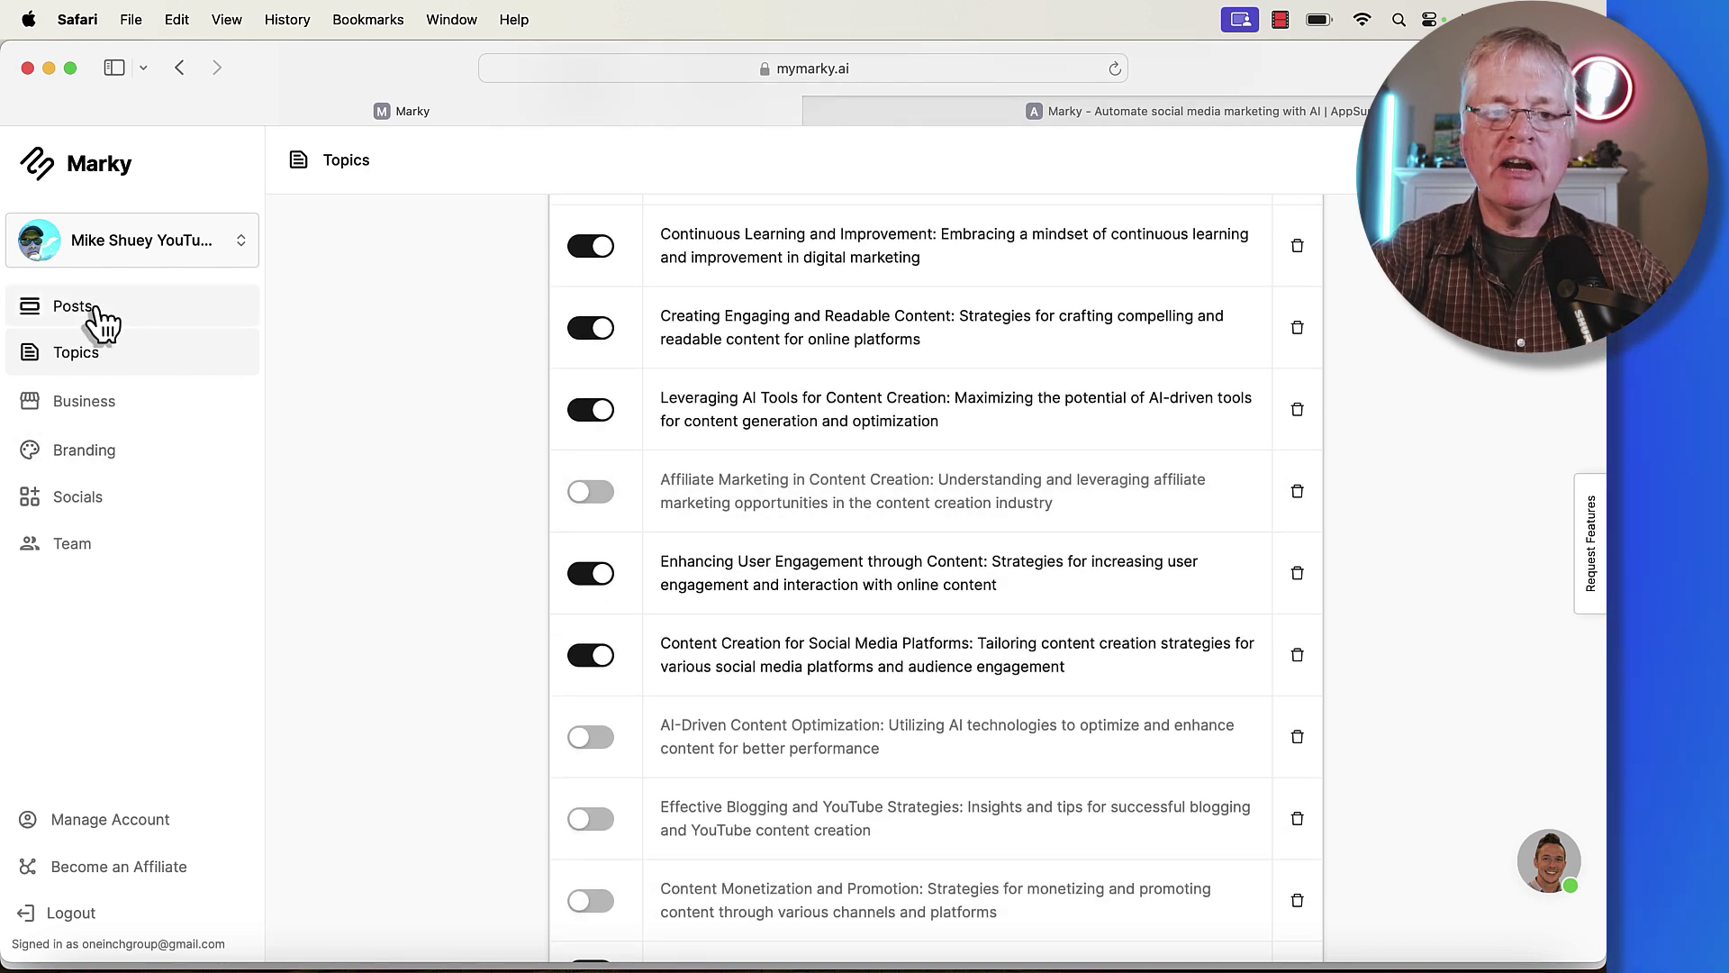
Open the brand's branding settings and examine its headshot, colors, font and the available post themes from Influencer to Cyber.
{"action": "left_click", "coordinate": [99, 450]}
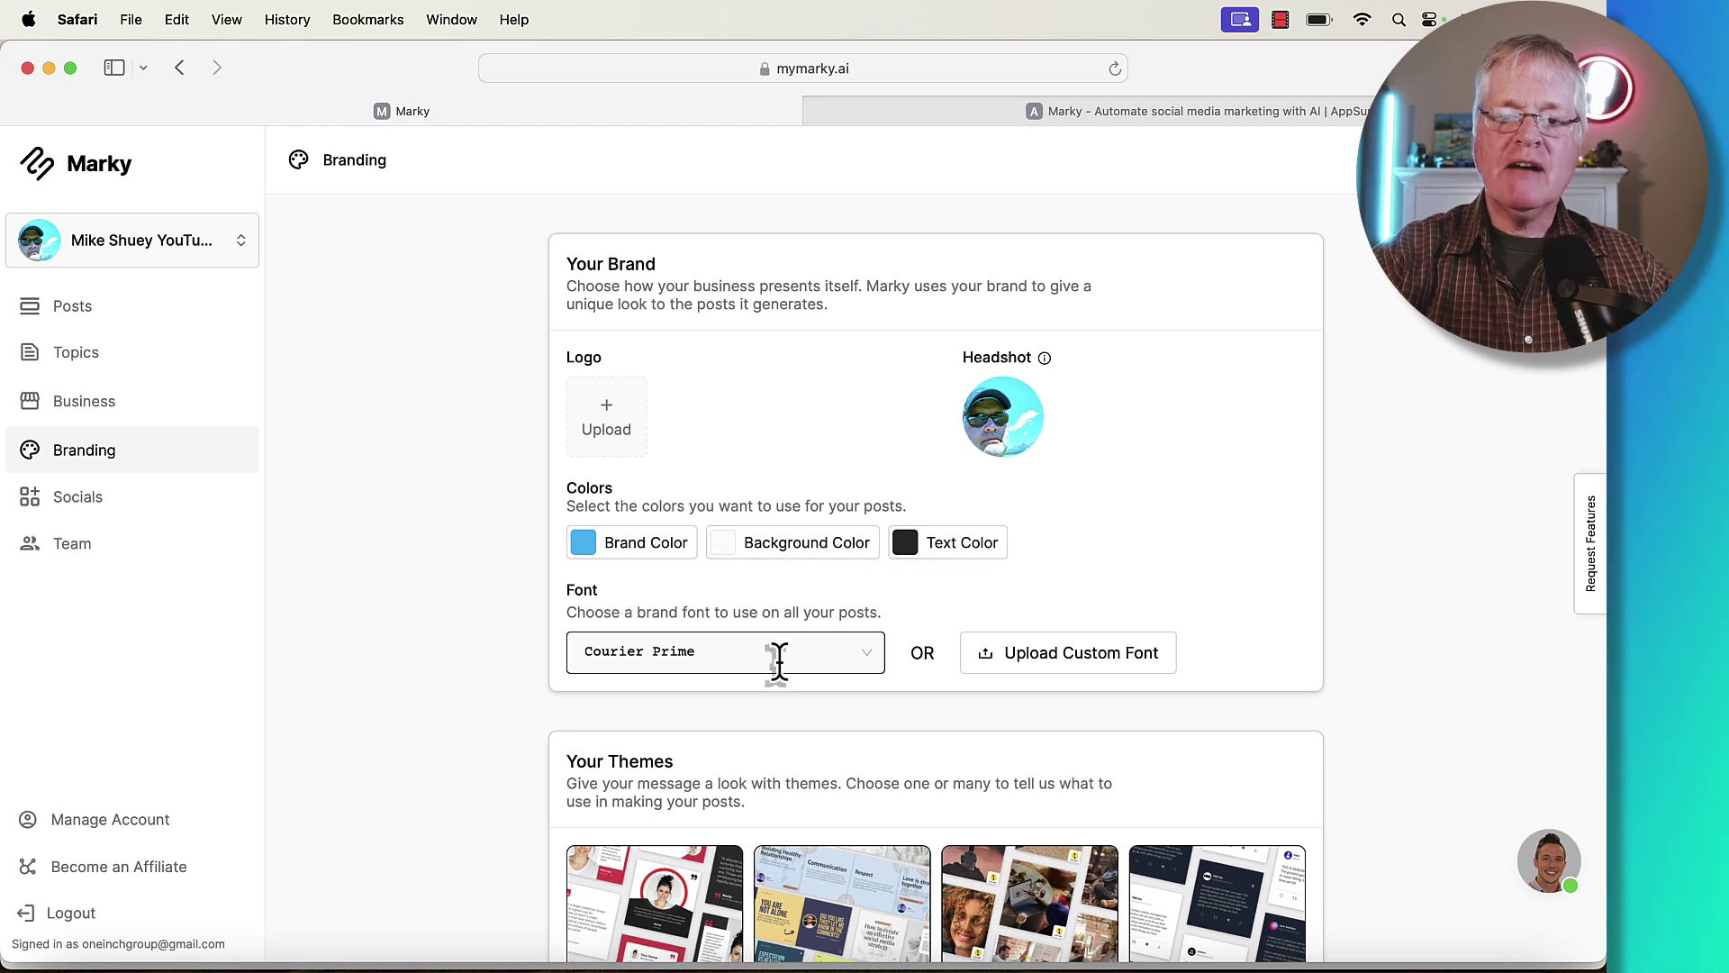
{"action": "scroll", "coordinate": [772, 656], "scroll_direction": "down", "scroll_amount": 3}
{"action": "scroll", "coordinate": [1189, 650], "scroll_direction": "down", "scroll_amount": 1}
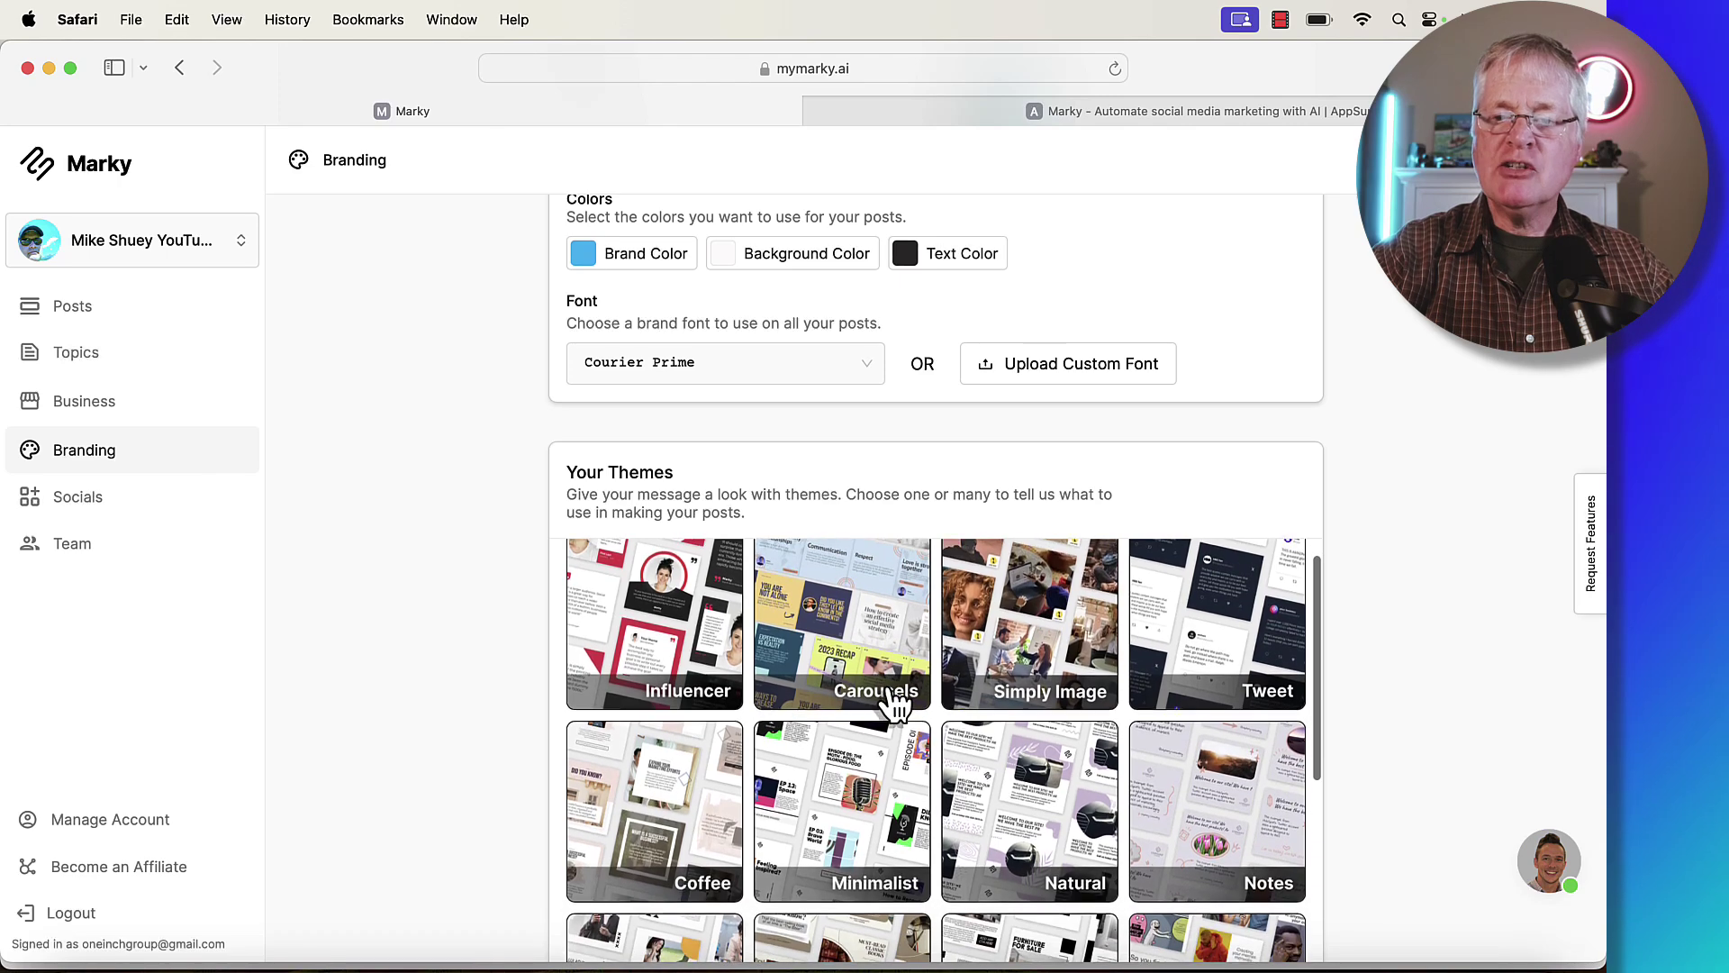
{"action": "scroll", "coordinate": [892, 706], "scroll_direction": "down", "scroll_amount": 3}
{"action": "scroll", "coordinate": [892, 706], "scroll_direction": "down", "scroll_amount": 3}
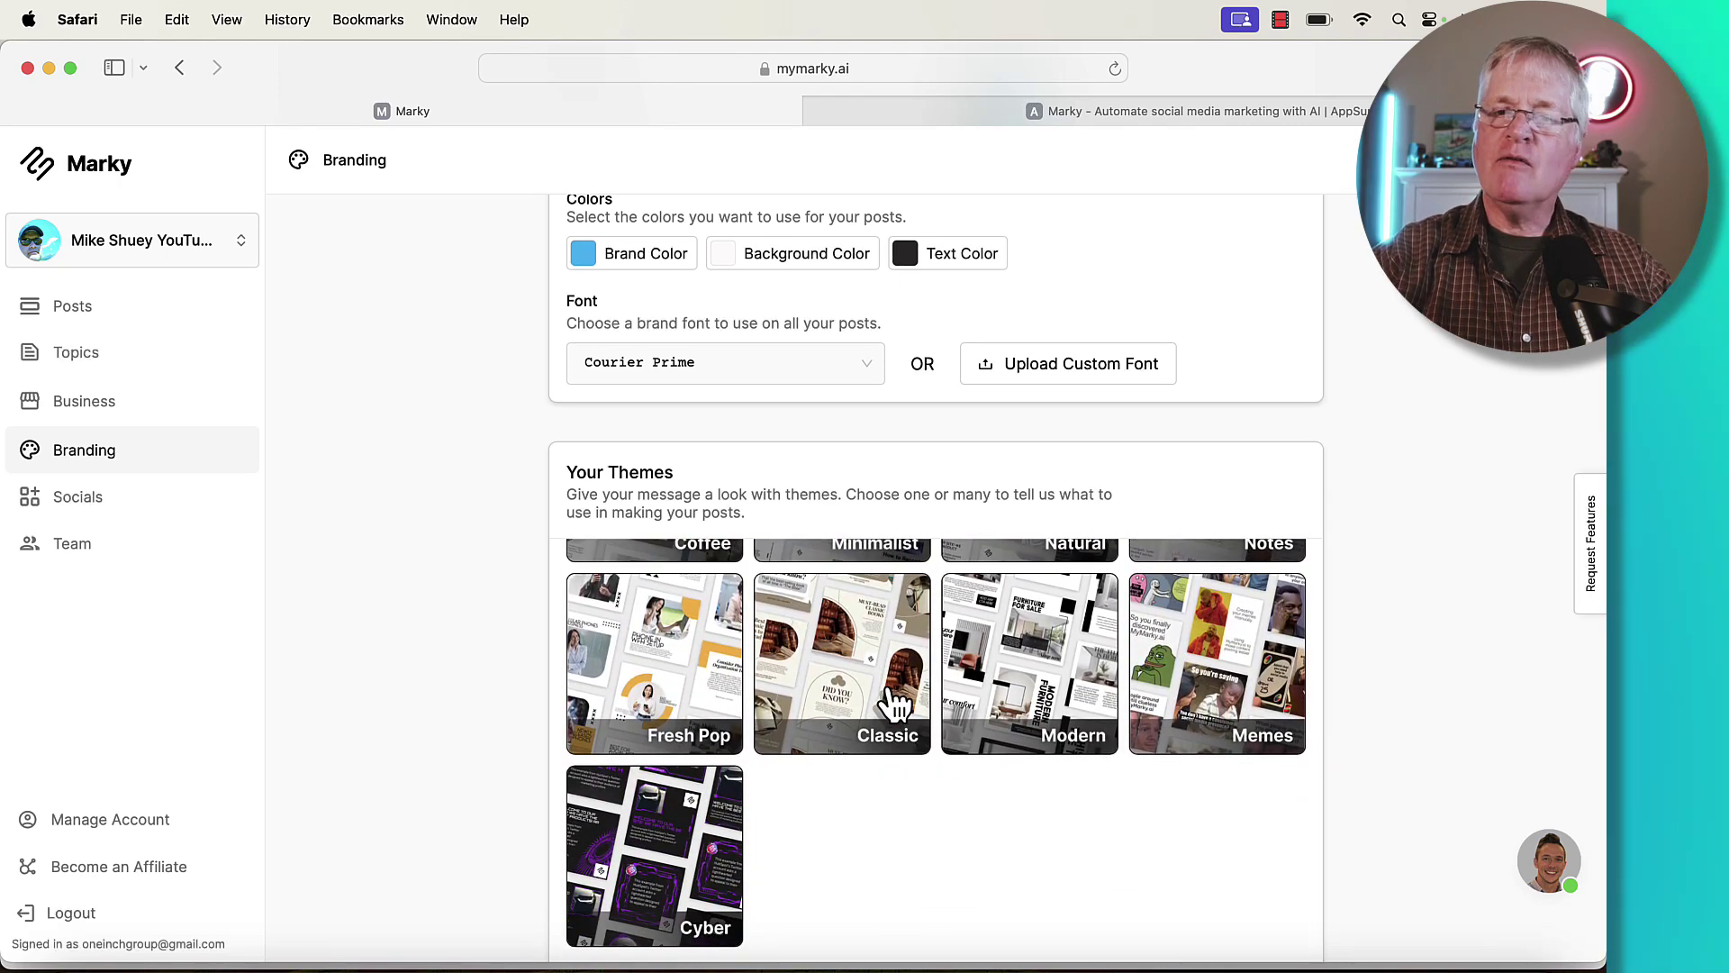
{"action": "scroll", "coordinate": [889, 703], "scroll_direction": "up", "scroll_amount": 5}
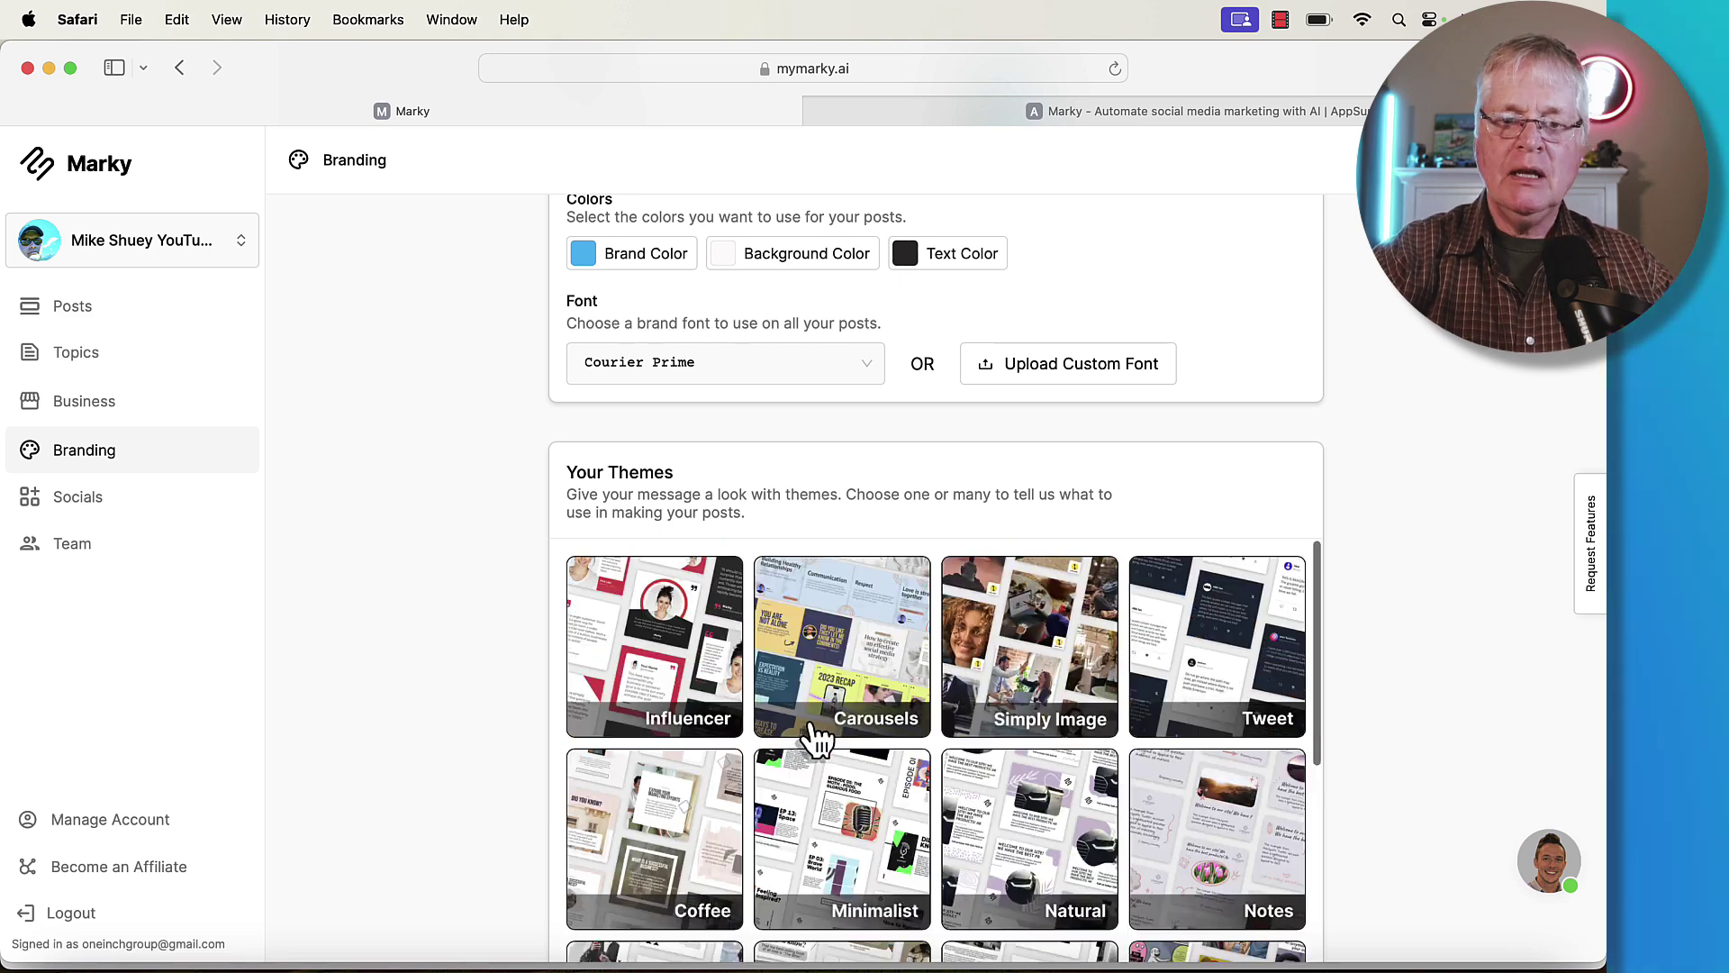
Open the post themes for selection and save them with the themes from Influencer to Notes selected.
{"action": "left_click", "coordinate": [684, 629]}
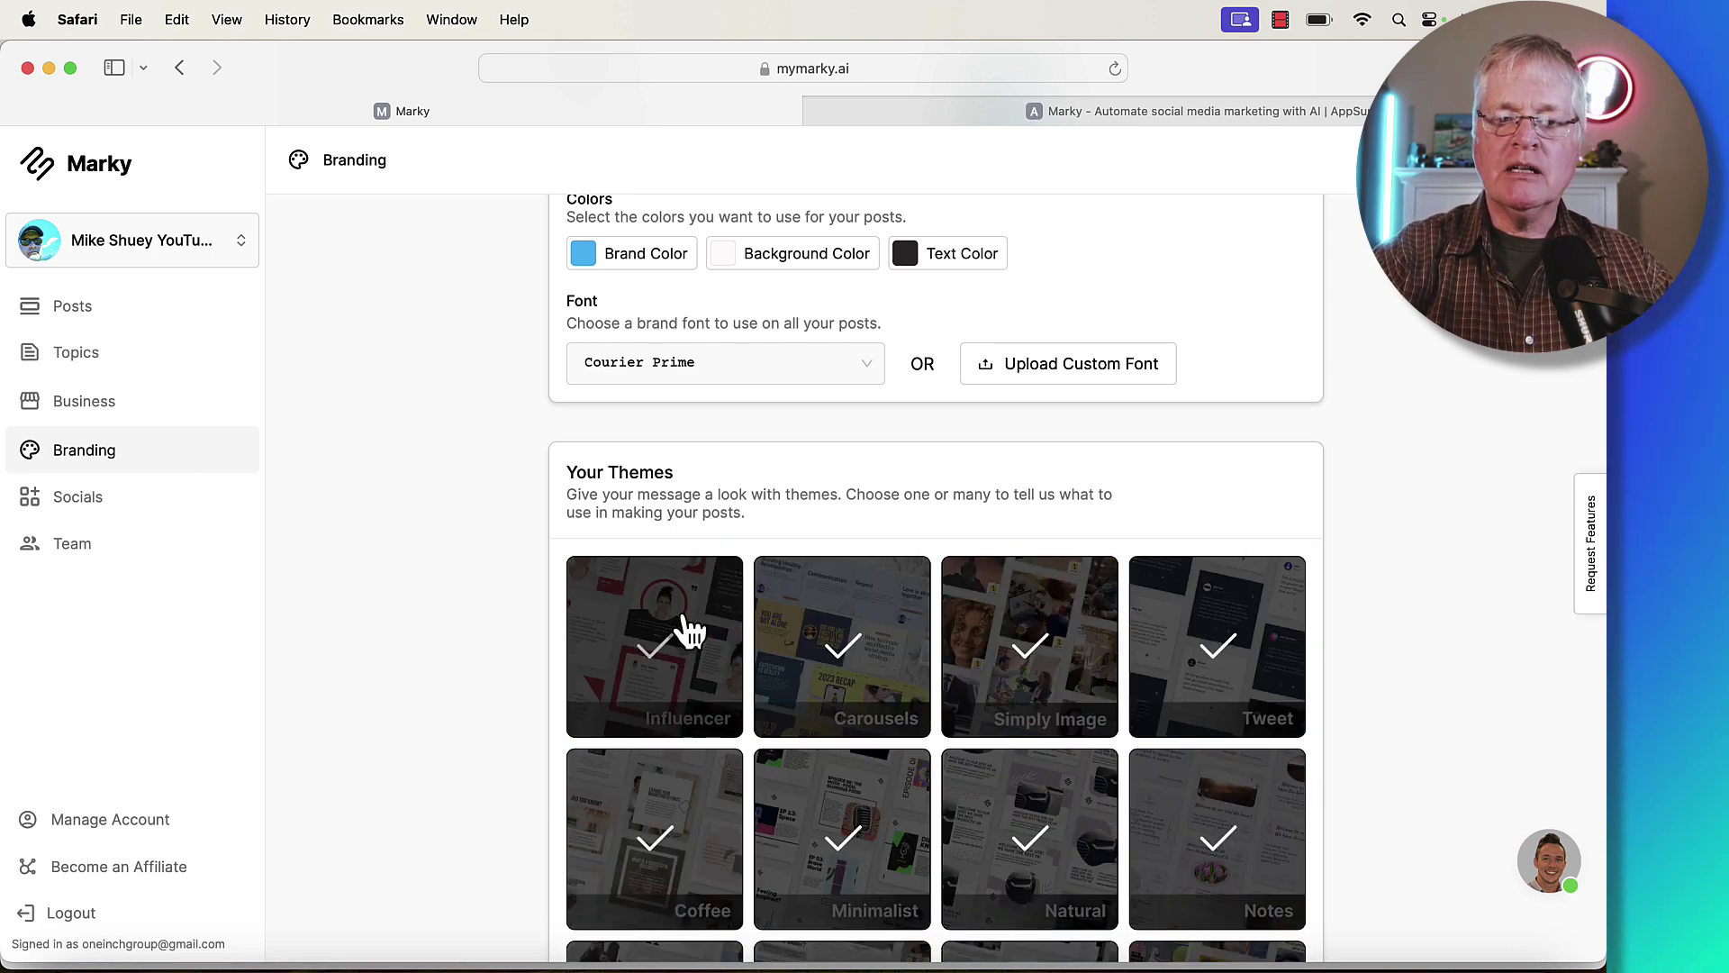
{"action": "scroll", "coordinate": [1386, 688], "scroll_direction": "down", "scroll_amount": 3}
{"action": "left_click", "coordinate": [1290, 863]}
Open the brand's social settings and examine the publishing schedule and the social media accounts available for connection.
{"action": "left_click", "coordinate": [85, 498]}
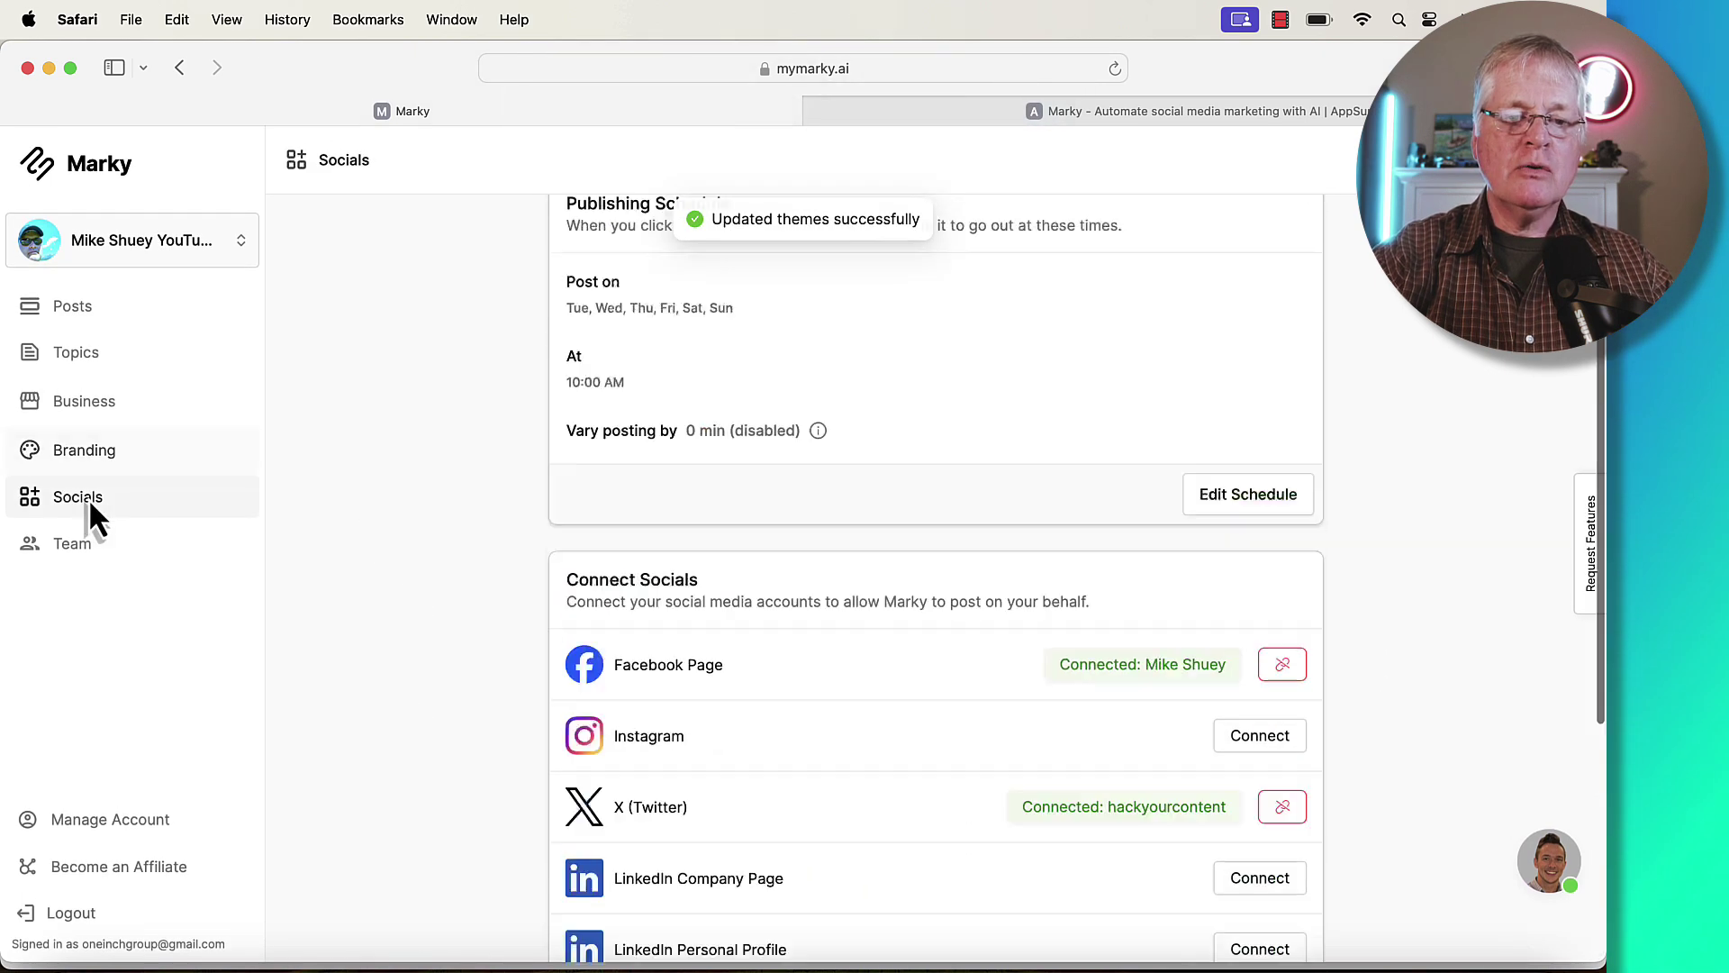
{"action": "scroll", "coordinate": [1080, 415], "scroll_direction": "down", "scroll_amount": 2}
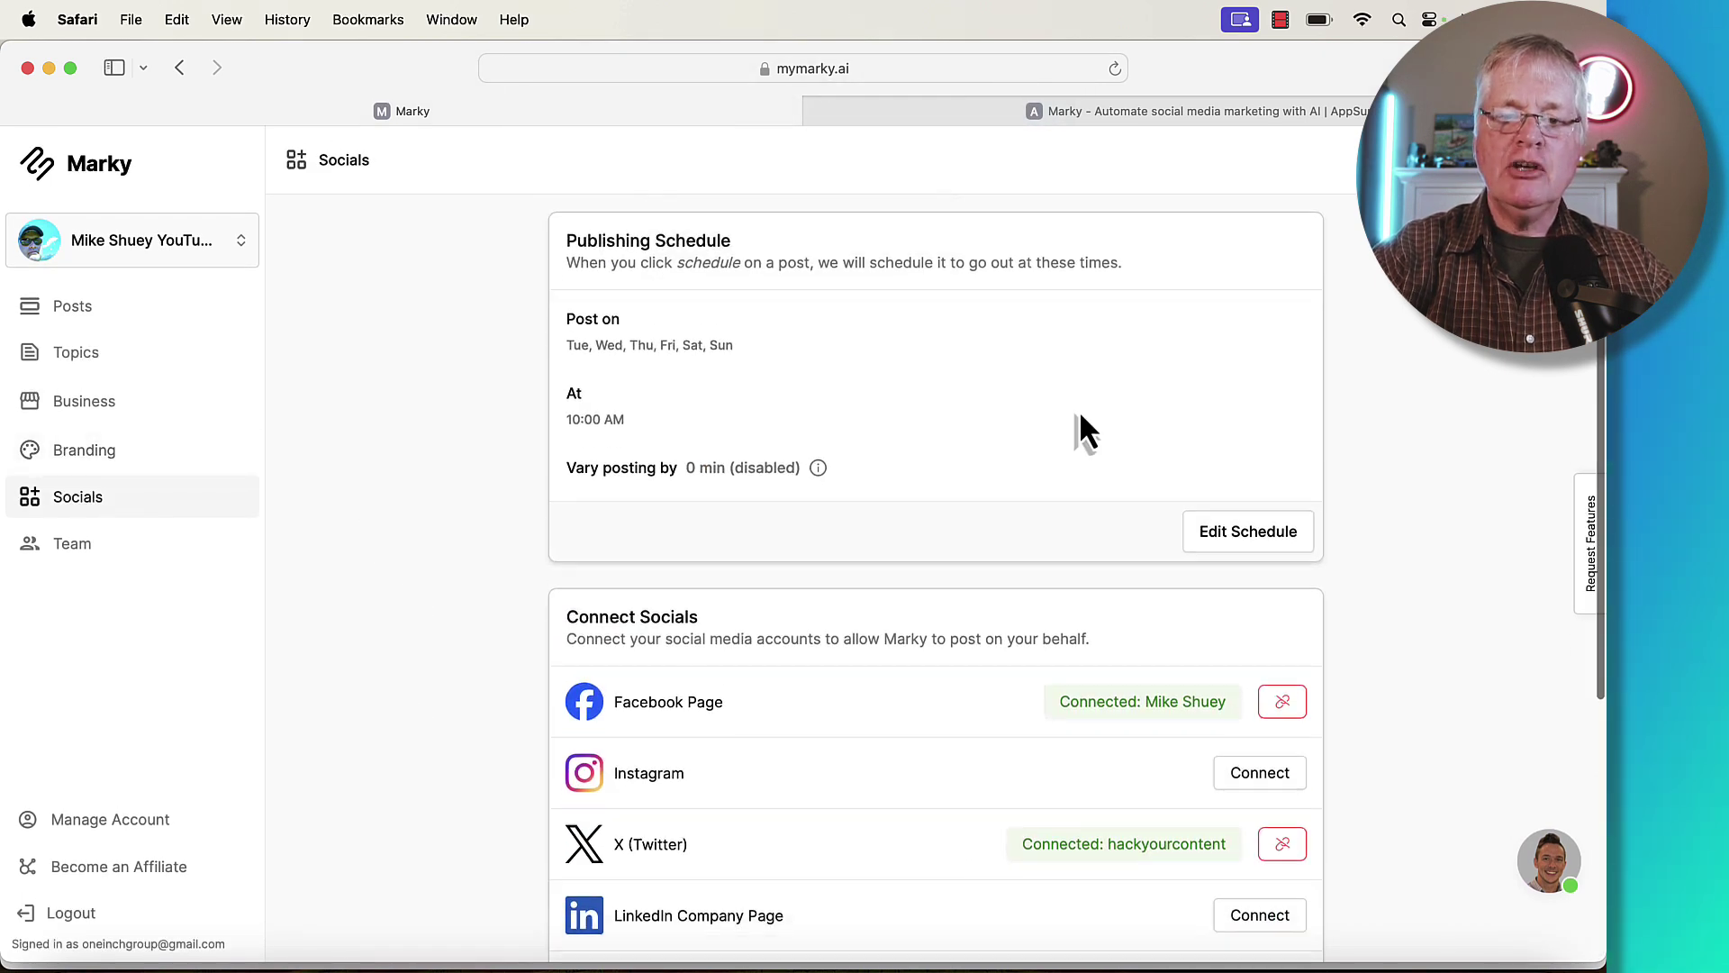
{"action": "scroll", "coordinate": [1080, 415], "scroll_direction": "down", "scroll_amount": 5}
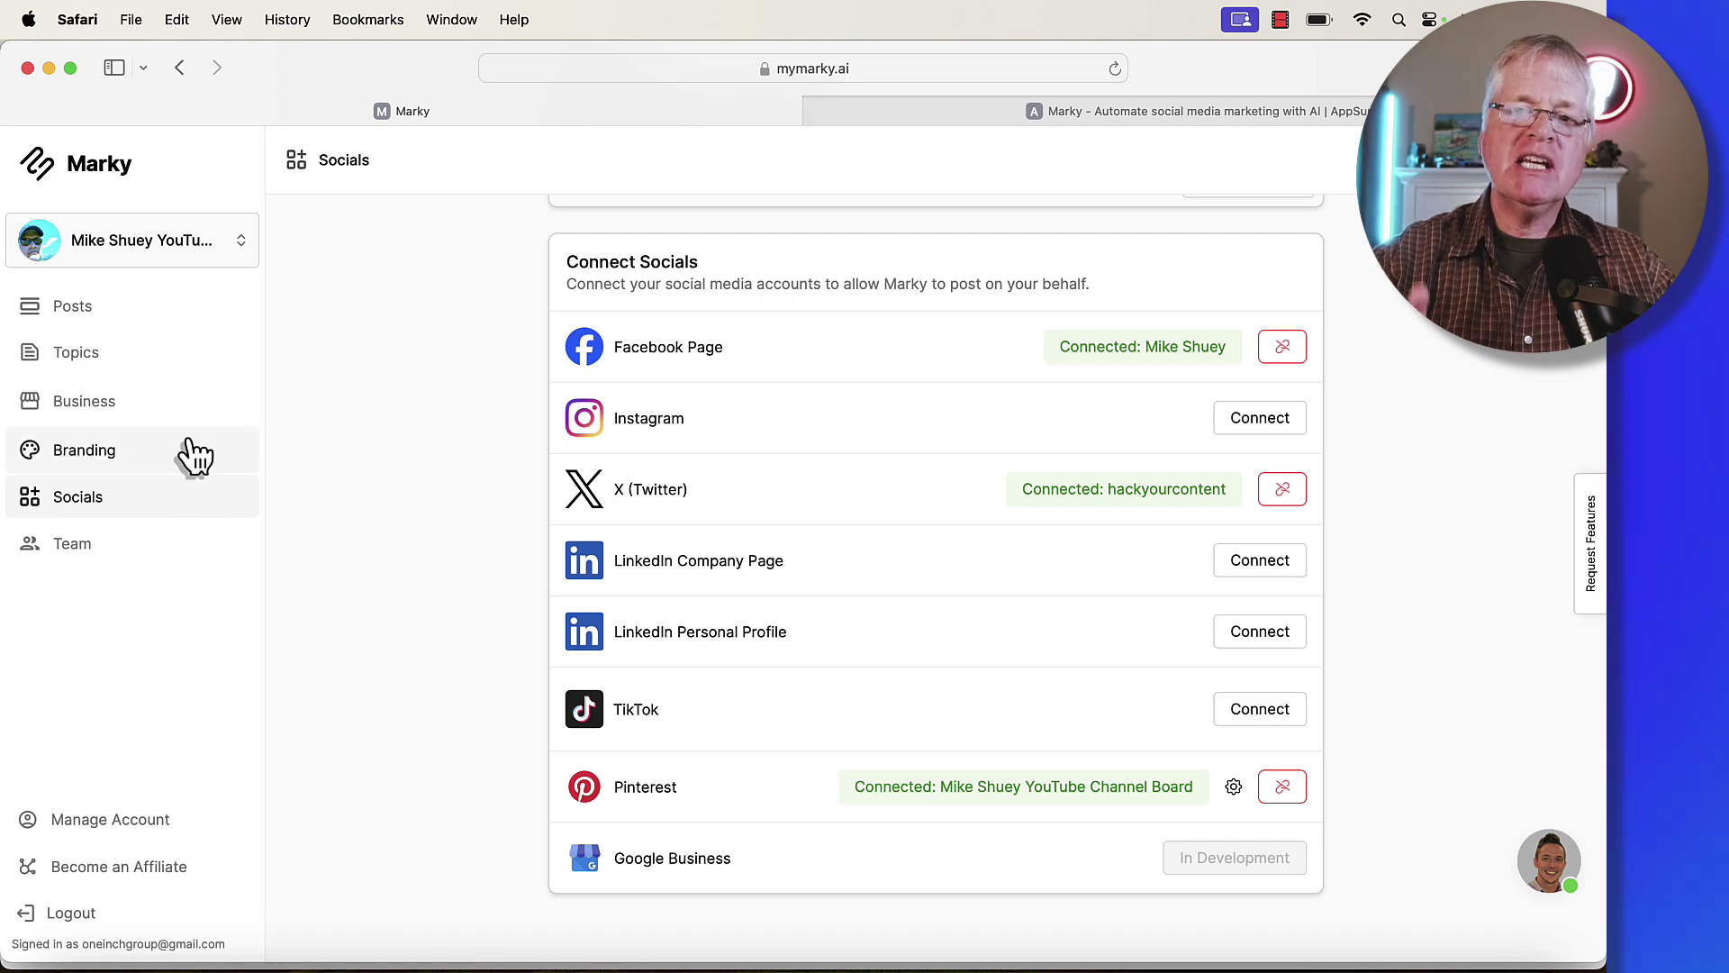
{"action": "scroll", "coordinate": [187, 446], "scroll_direction": "up", "scroll_amount": 1}
{"action": "scroll", "coordinate": [187, 450], "scroll_direction": "up", "scroll_amount": 5}
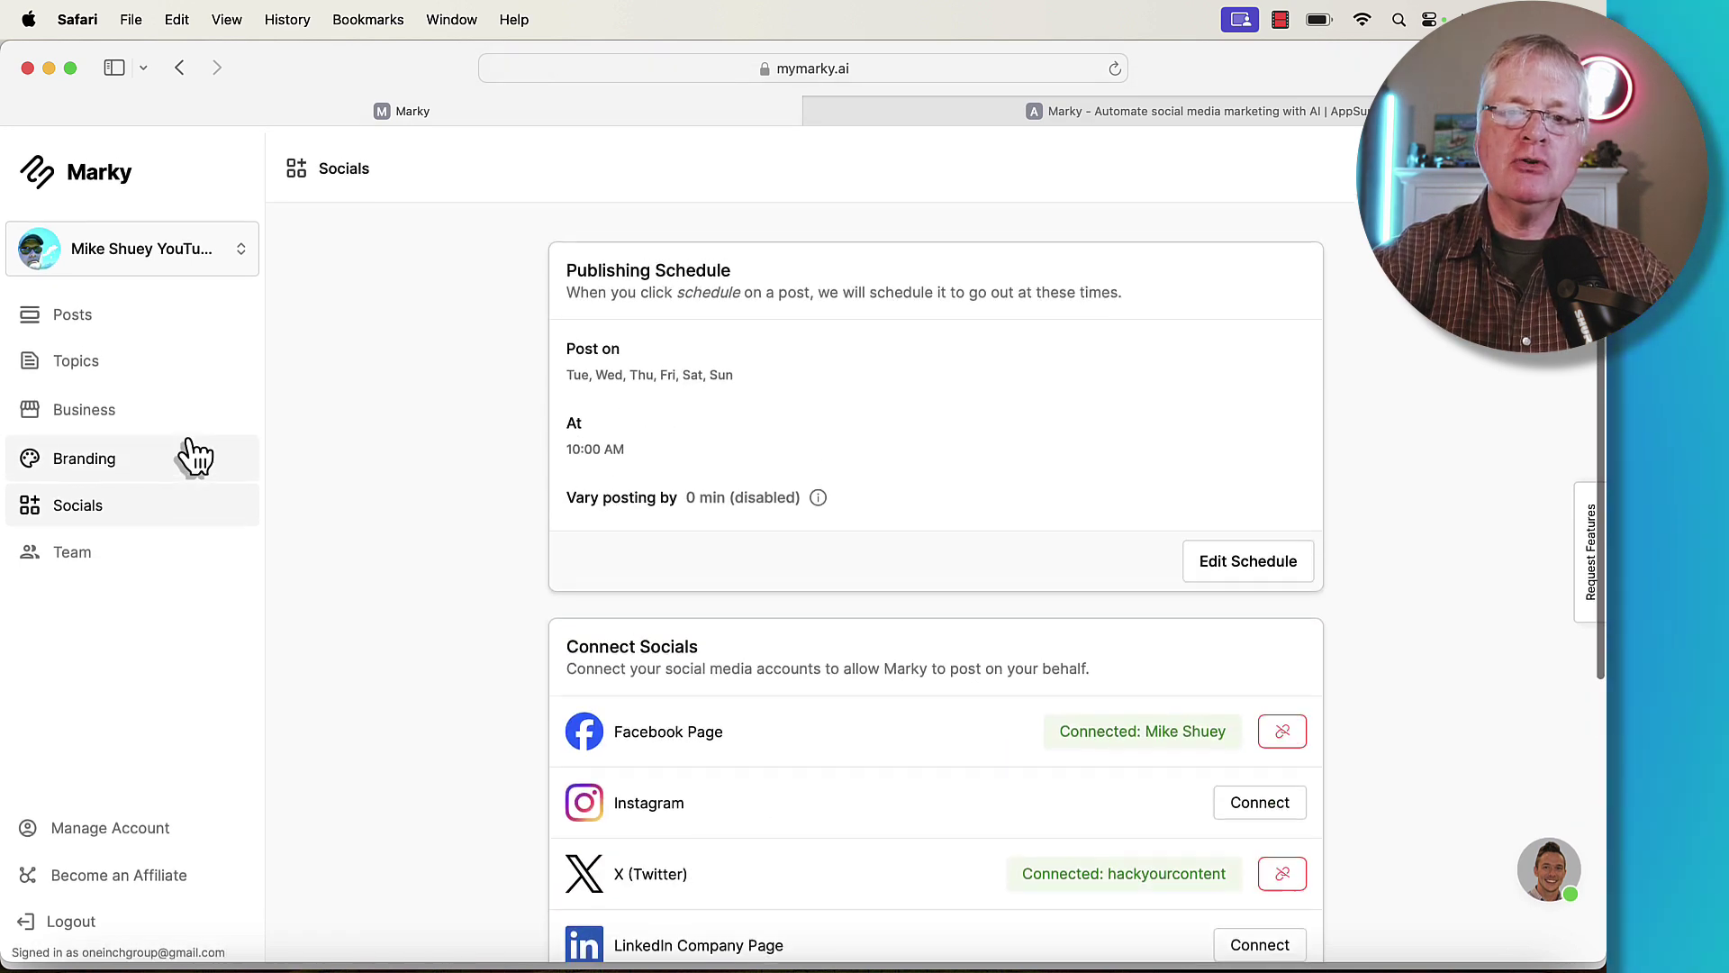
Browse the generated posts down to the meme post about sparking conversations and read its full caption.
{"action": "left_click", "coordinate": [83, 320]}
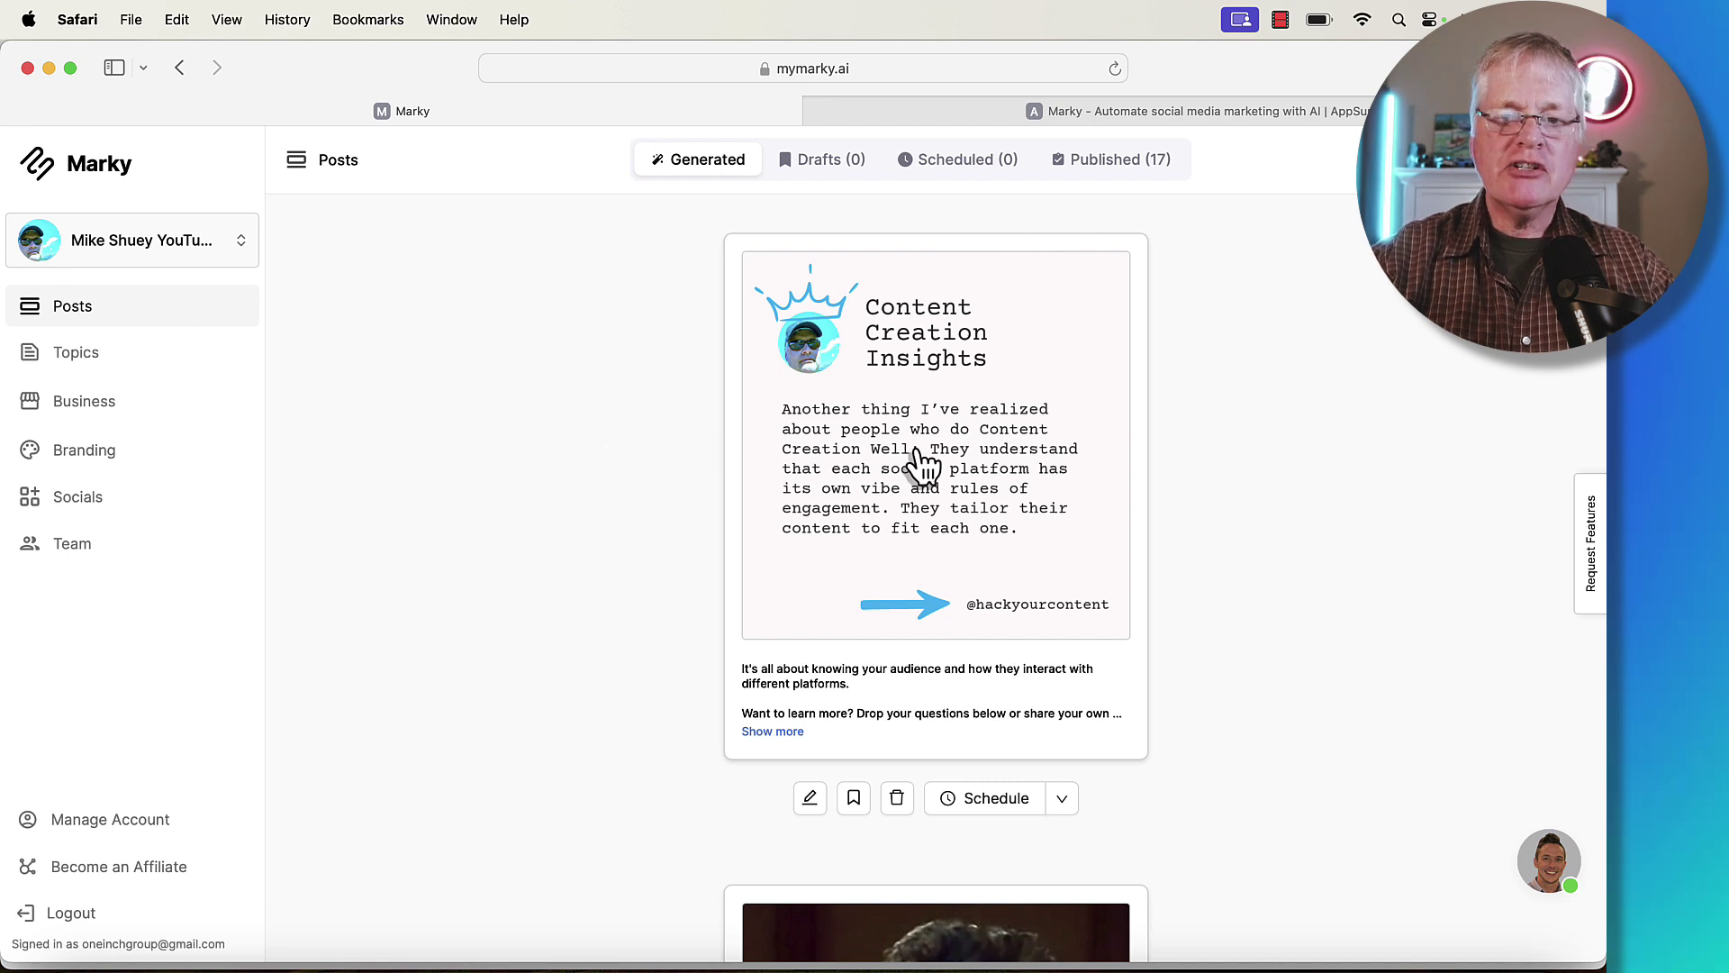
{"action": "scroll", "coordinate": [909, 500], "scroll_direction": "down", "scroll_amount": 3}
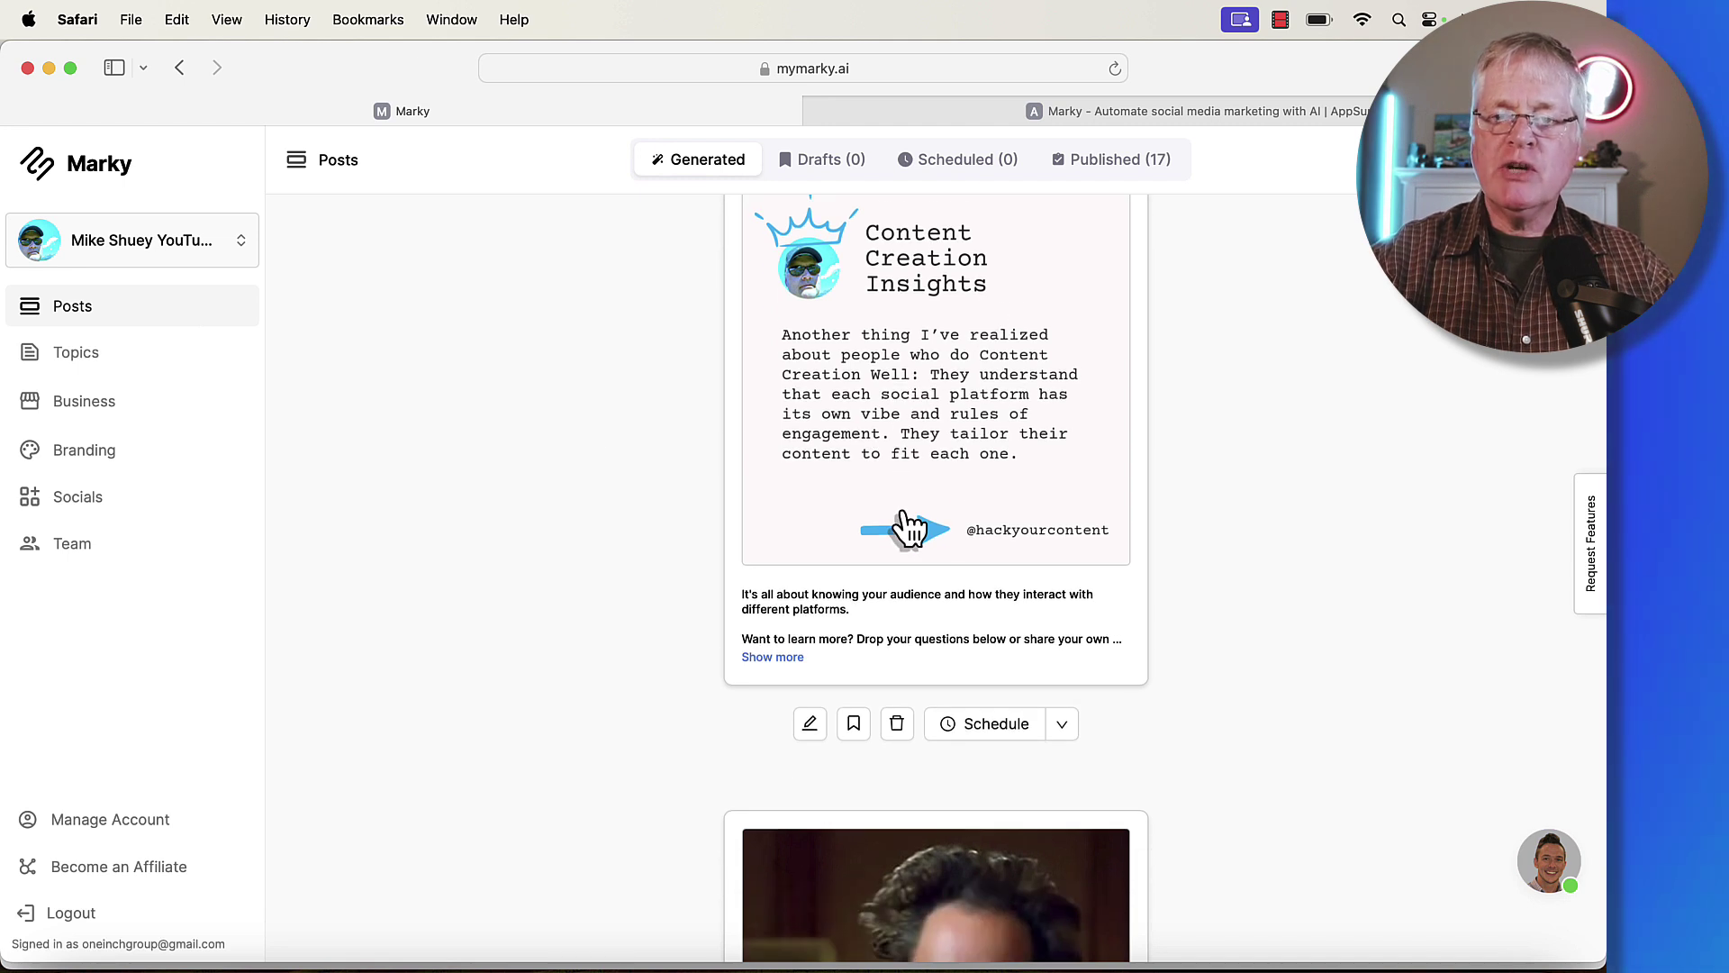
{"action": "scroll", "coordinate": [906, 522], "scroll_direction": "down", "scroll_amount": 4}
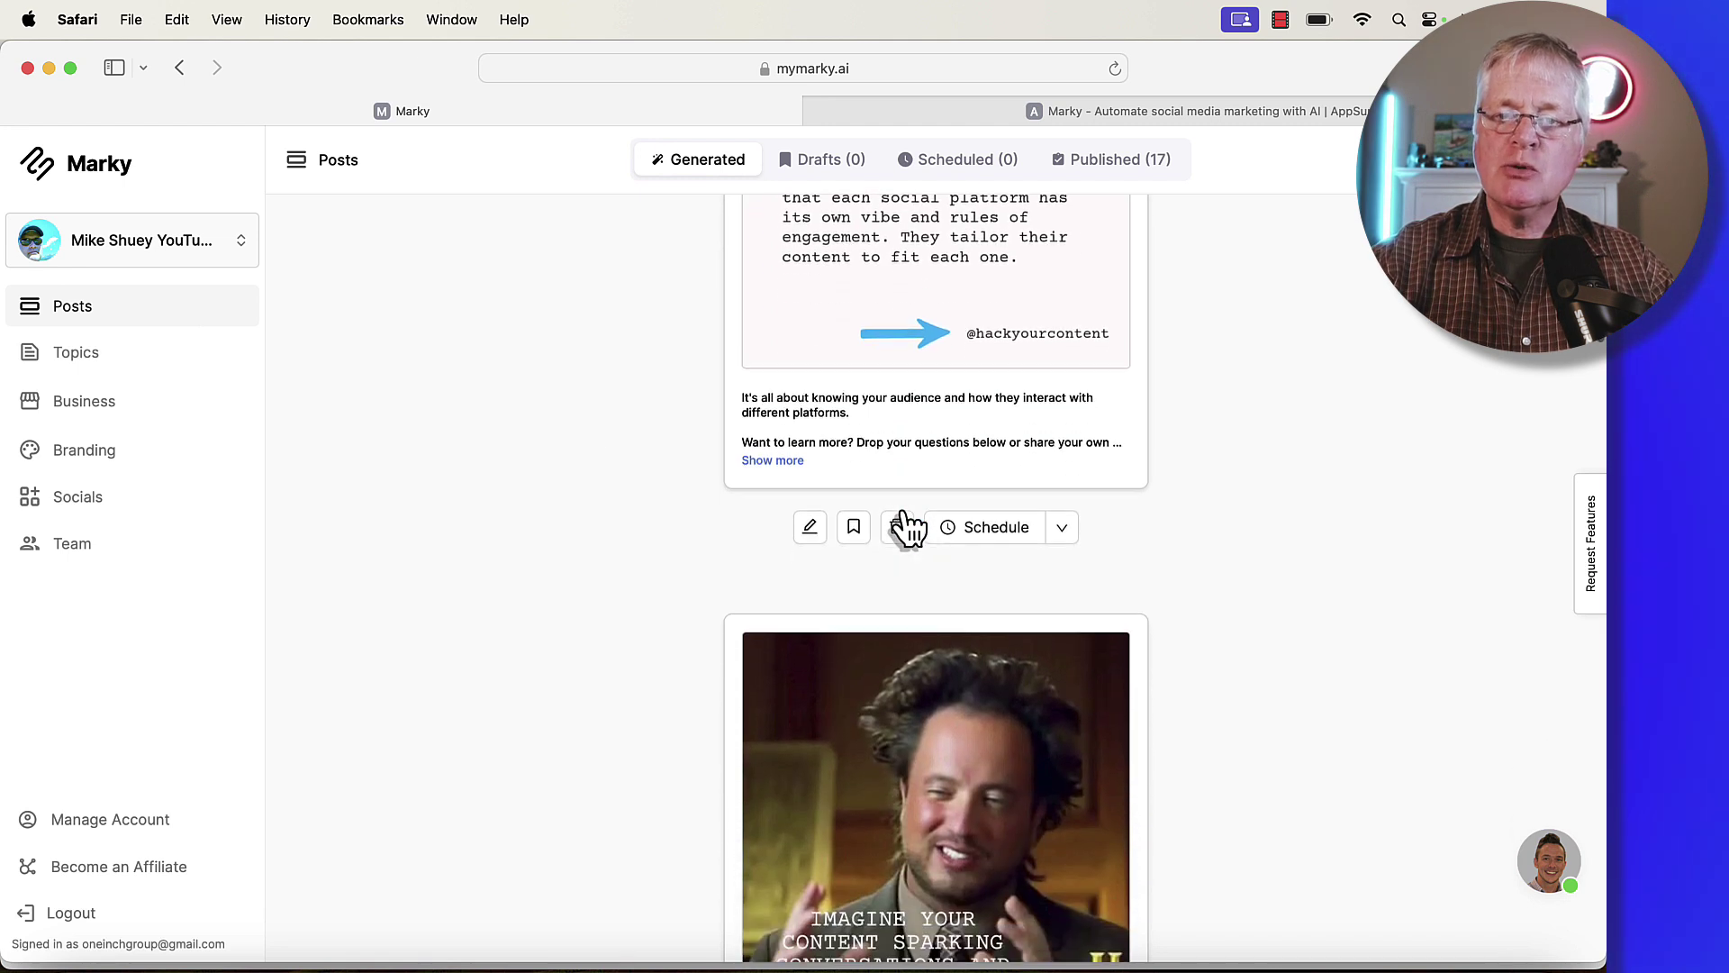
{"action": "scroll", "coordinate": [901, 510], "scroll_direction": "down", "scroll_amount": 8}
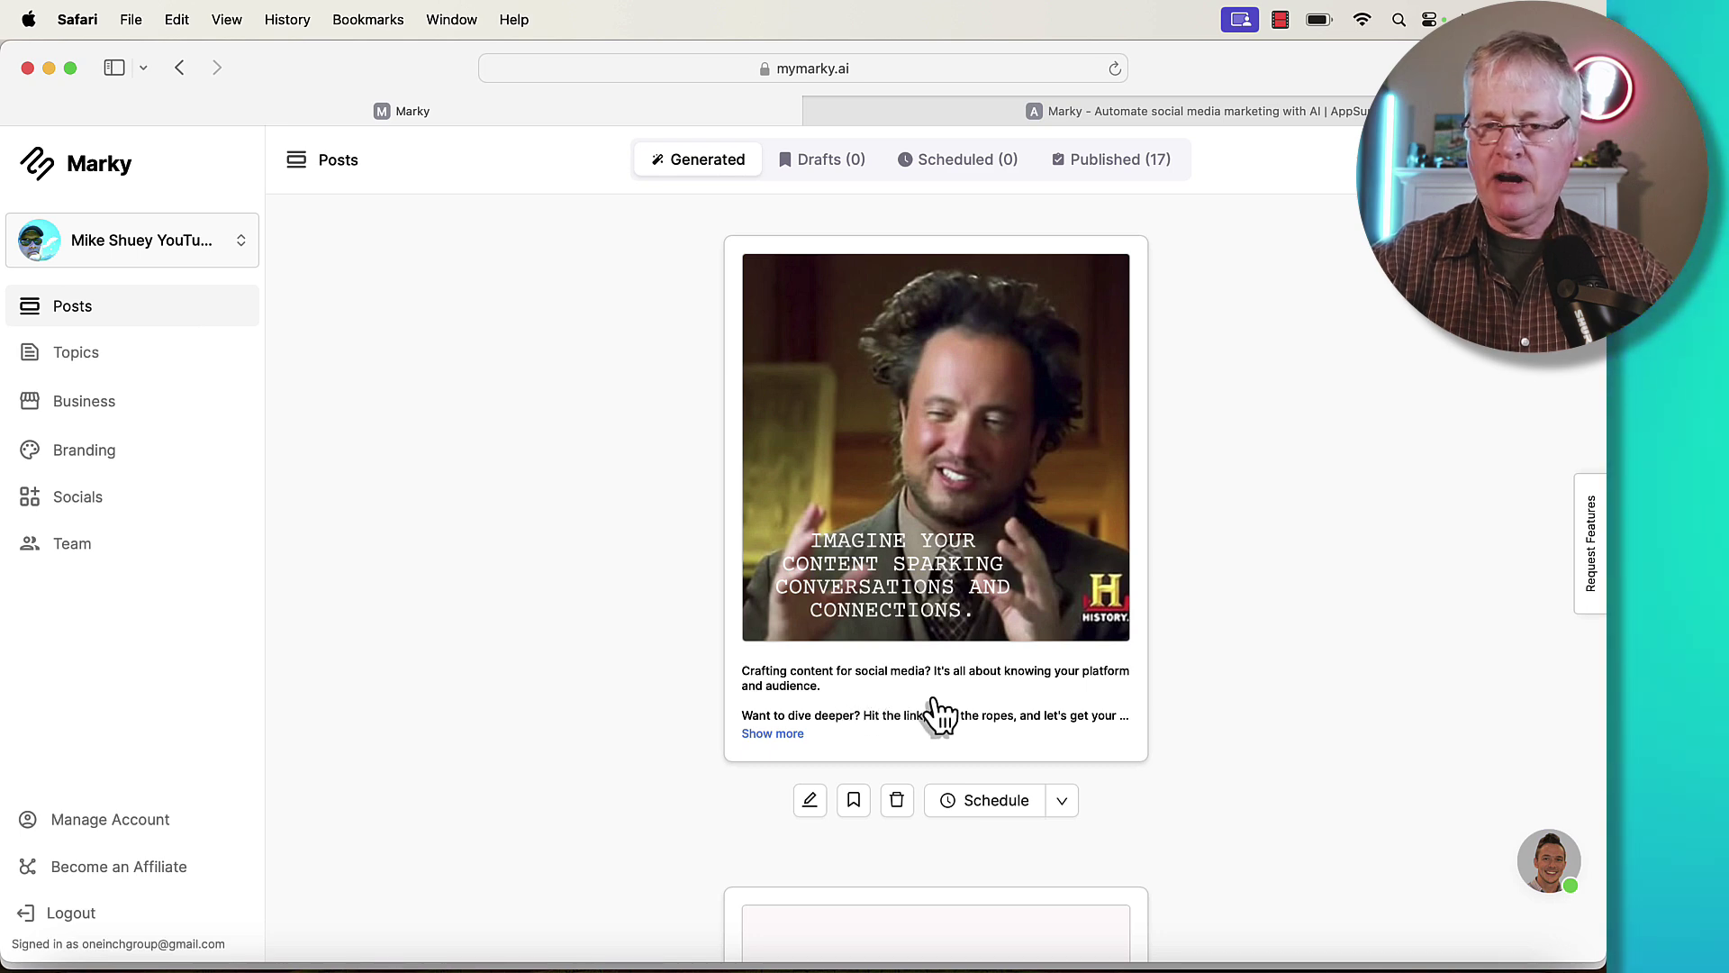
{"action": "left_click", "coordinate": [781, 734]}
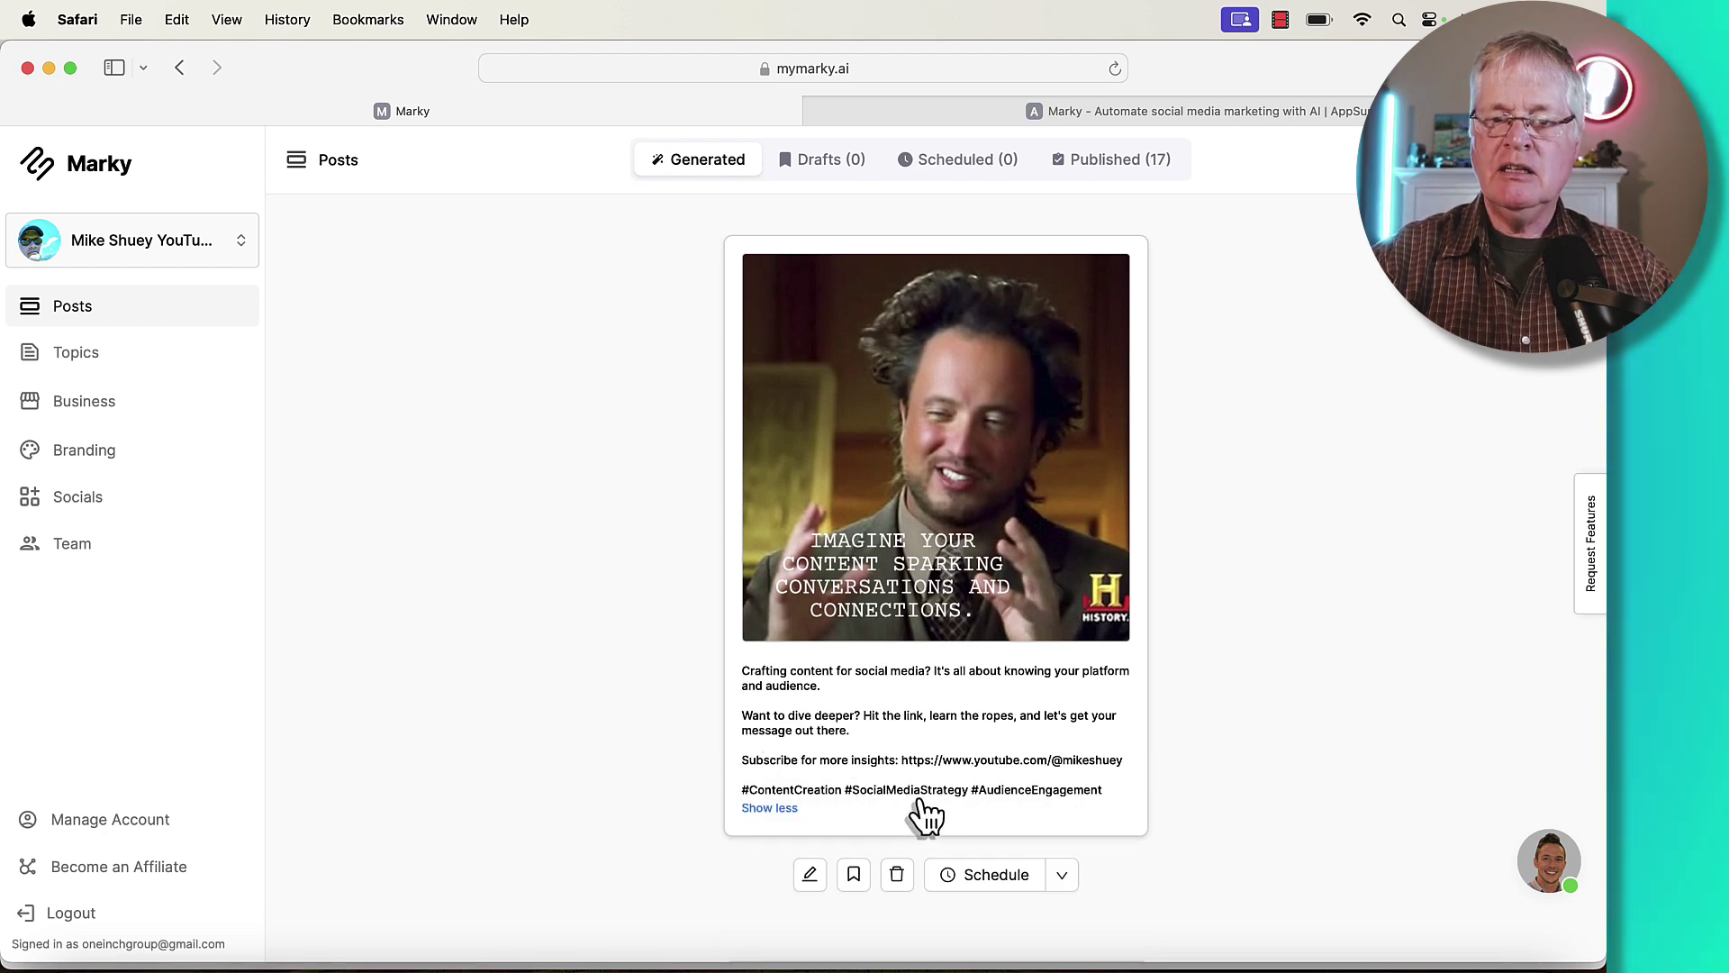
{"action": "scroll", "coordinate": [885, 815], "scroll_direction": "down", "scroll_amount": 3}
{"action": "scroll", "coordinate": [885, 815], "scroll_direction": "up", "scroll_amount": 3}
{"action": "scroll", "coordinate": [885, 815], "scroll_direction": "up", "scroll_amount": 1}
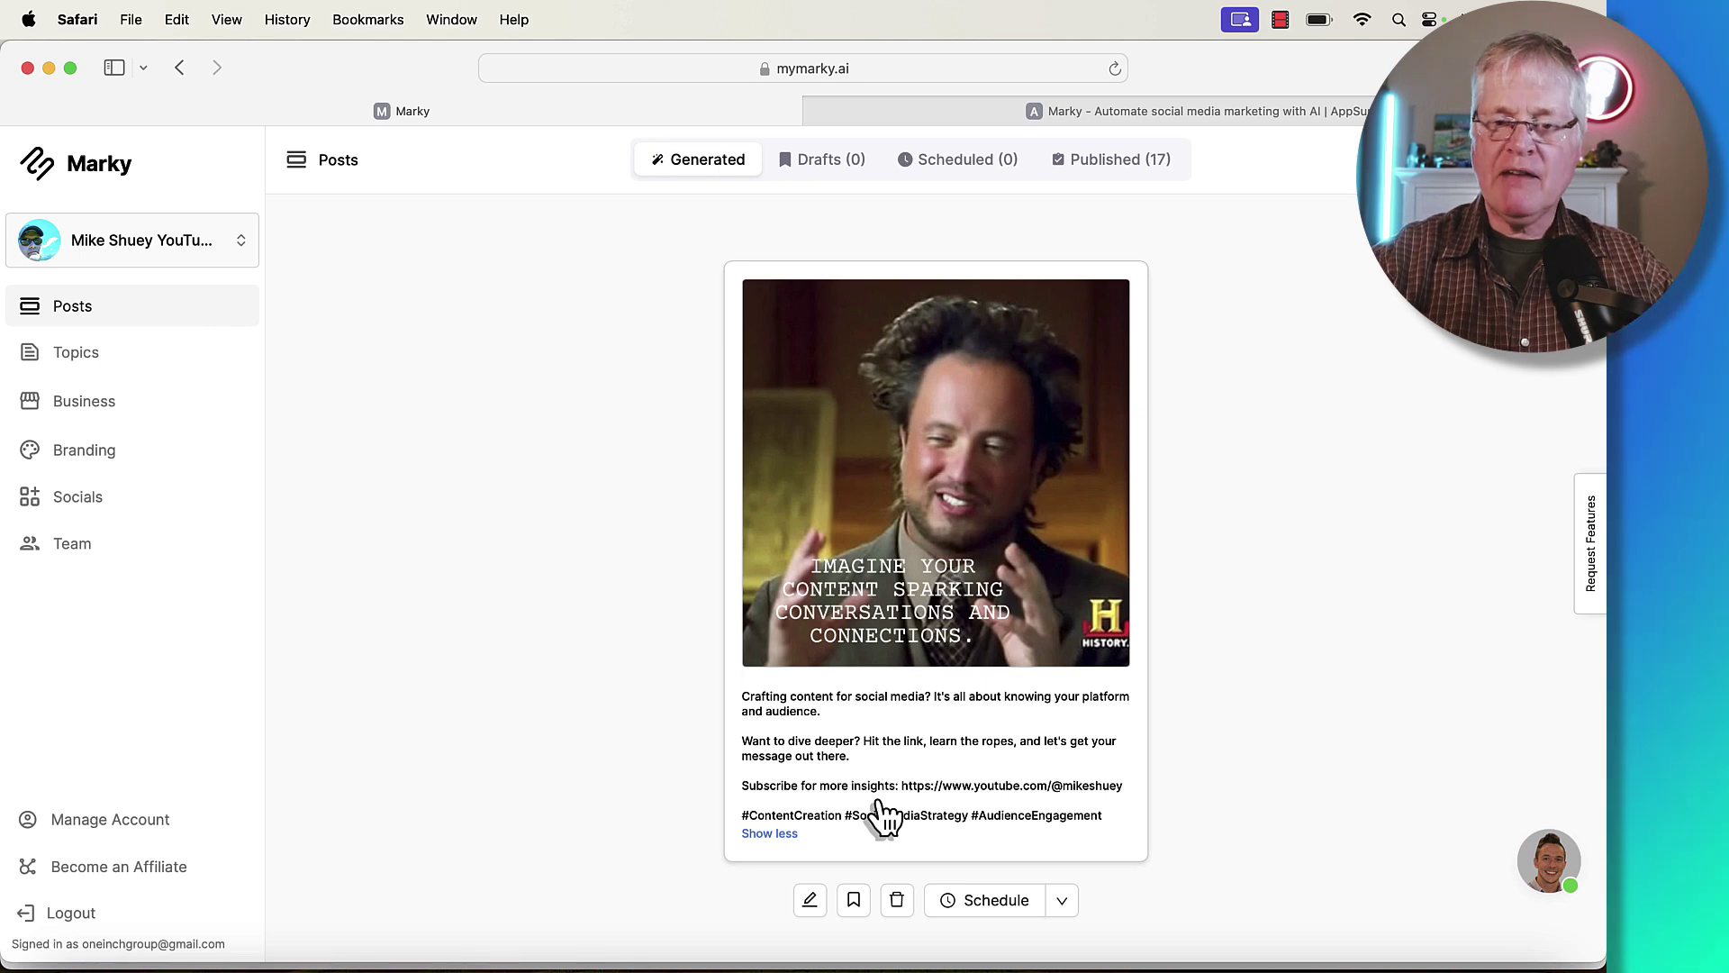
Open the meme post for editing, check its image text and caption as editable elements, and save and close it.
{"action": "left_click", "coordinate": [810, 900]}
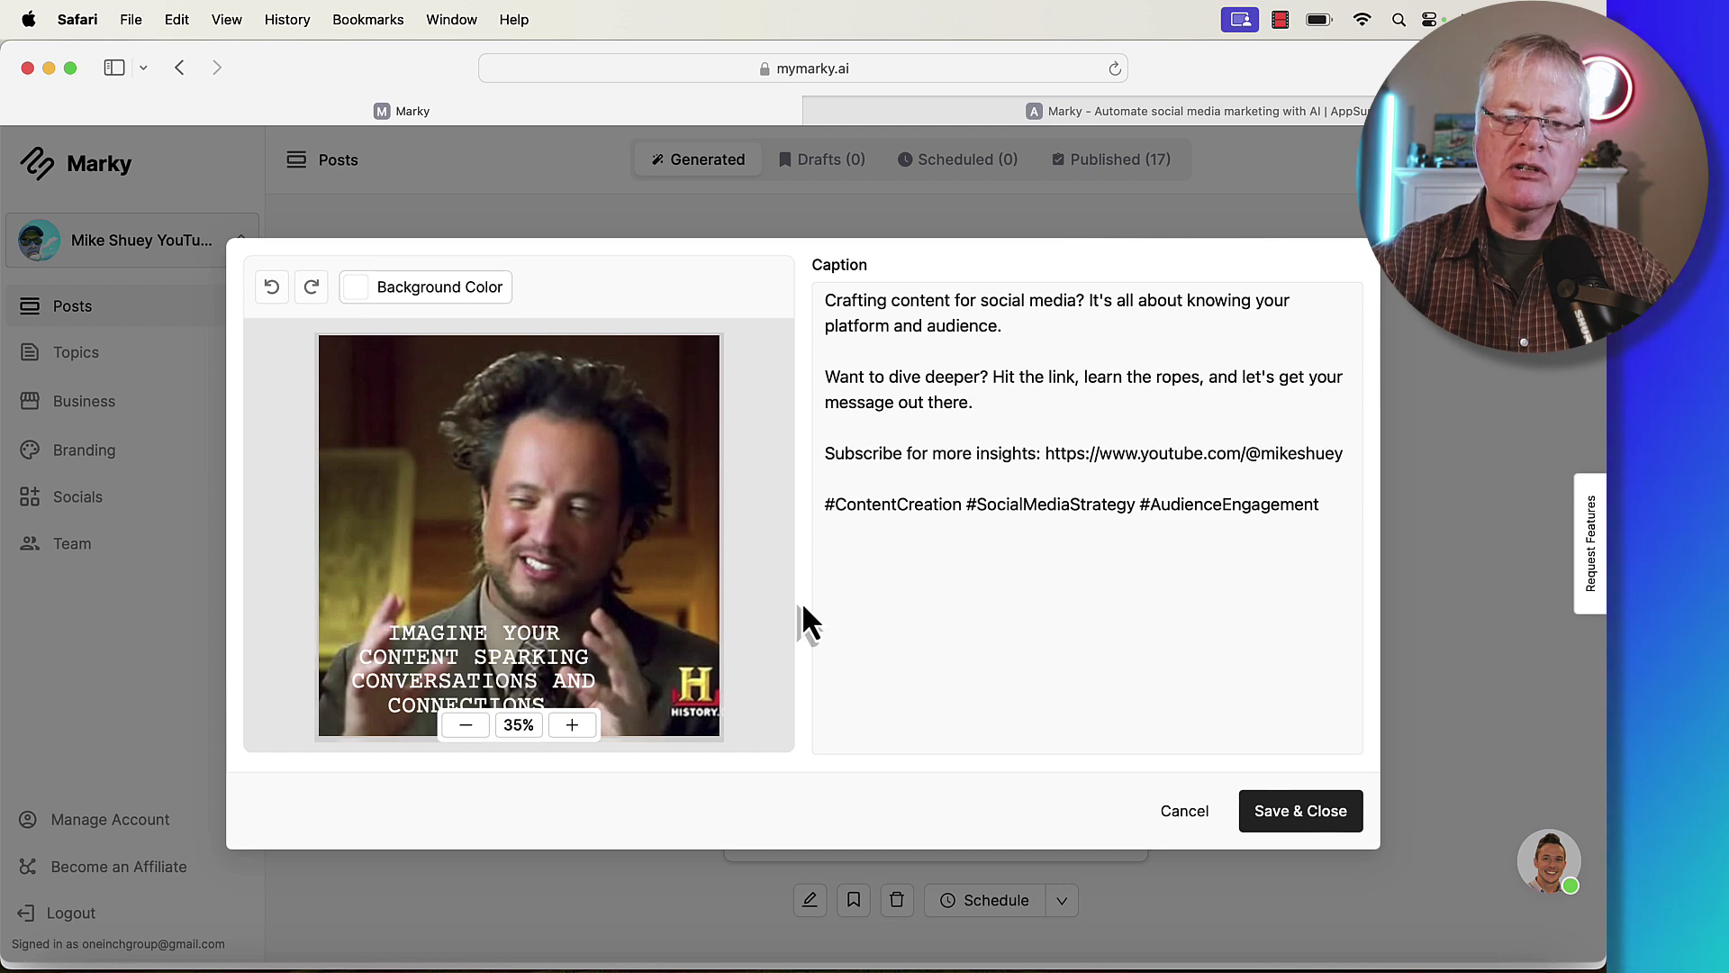
{"action": "left_click", "coordinate": [458, 667]}
{"action": "left_click", "coordinate": [1060, 306]}
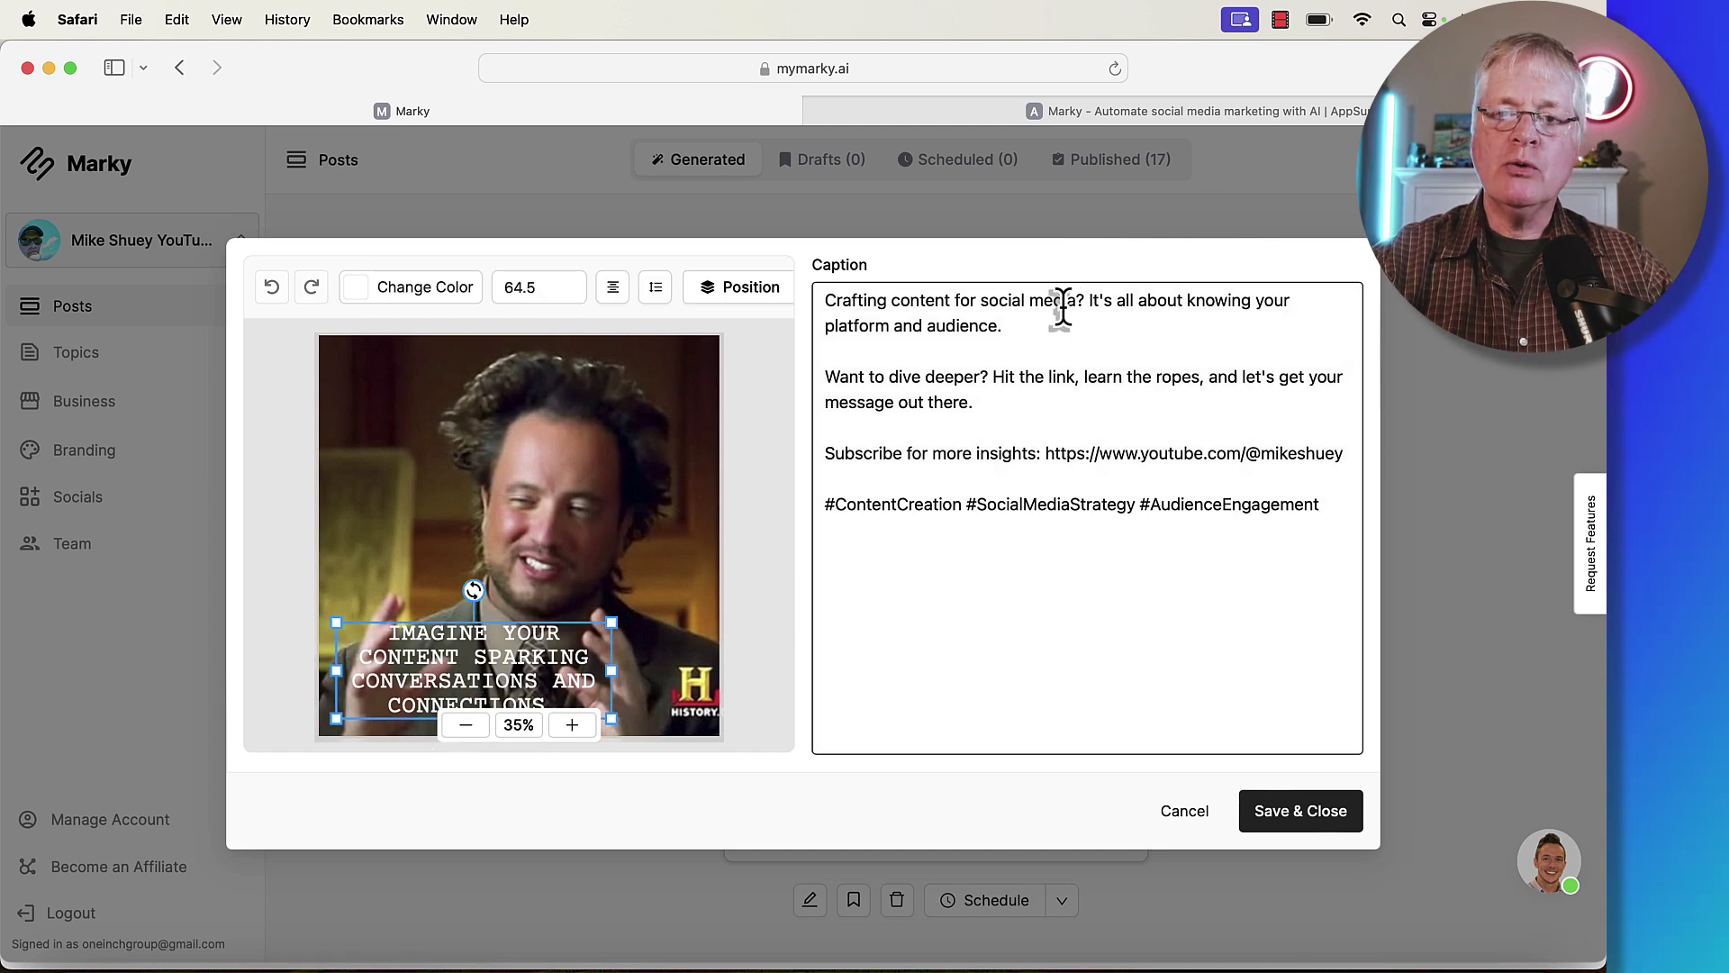
{"action": "left_click", "coordinate": [1277, 812]}
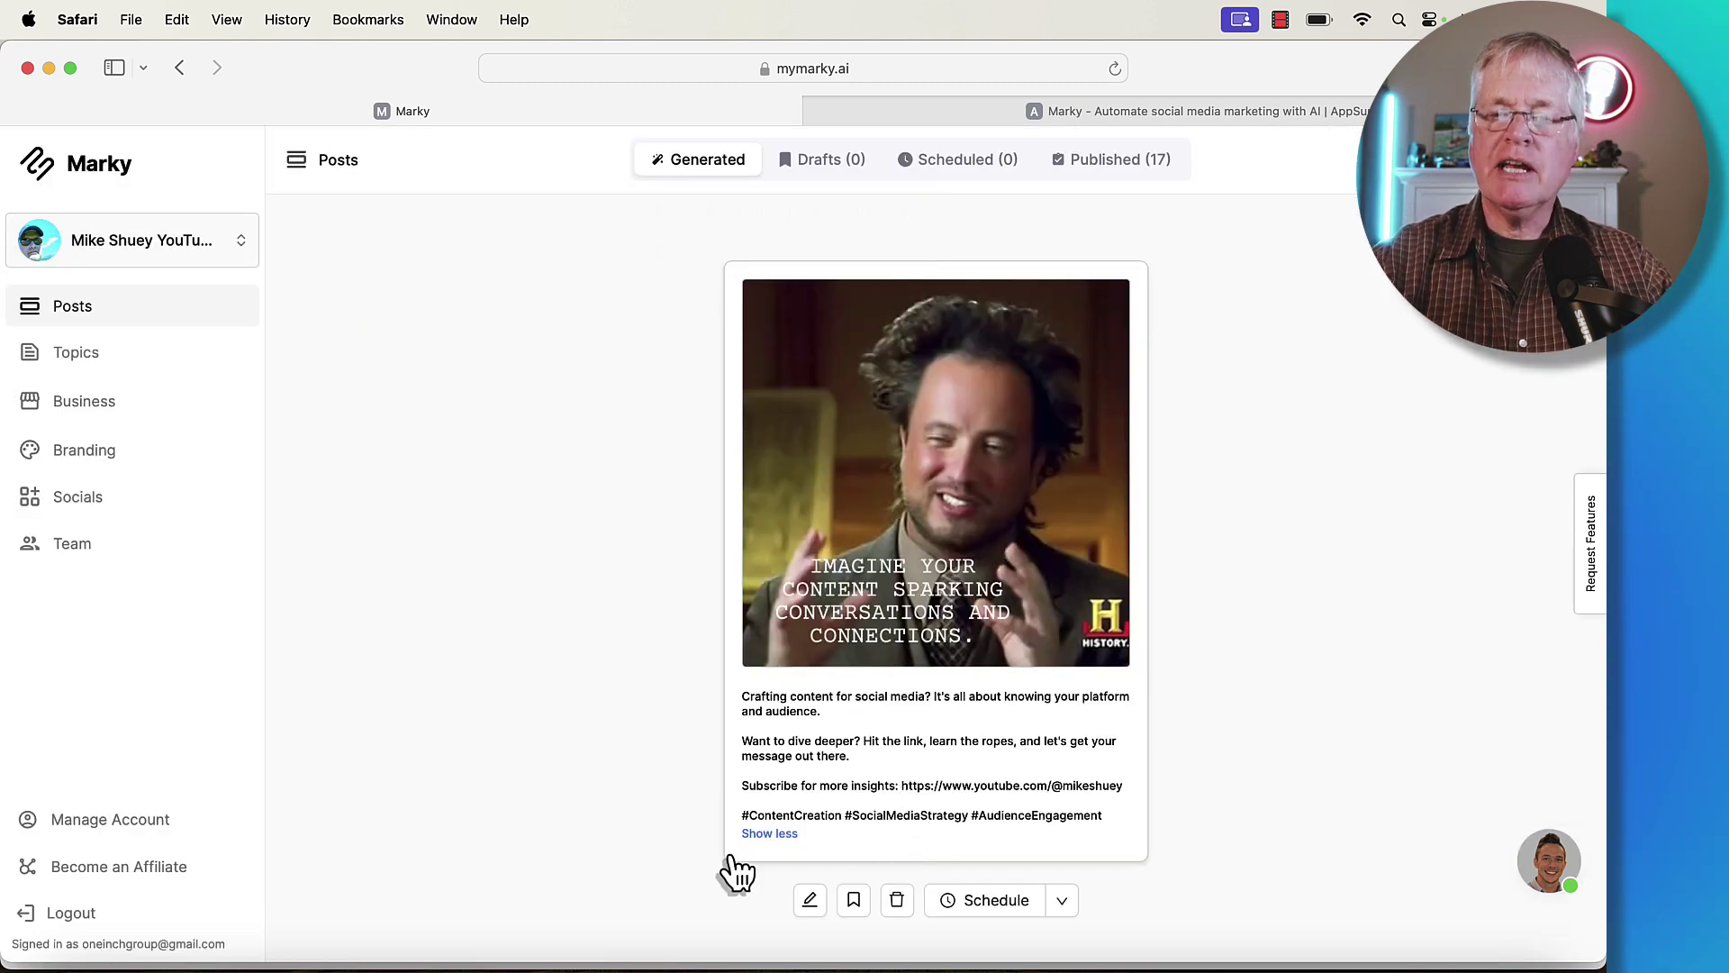
Add the meme post to the drafts and schedule it from there with the Post Next option.
{"action": "left_click", "coordinate": [854, 899]}
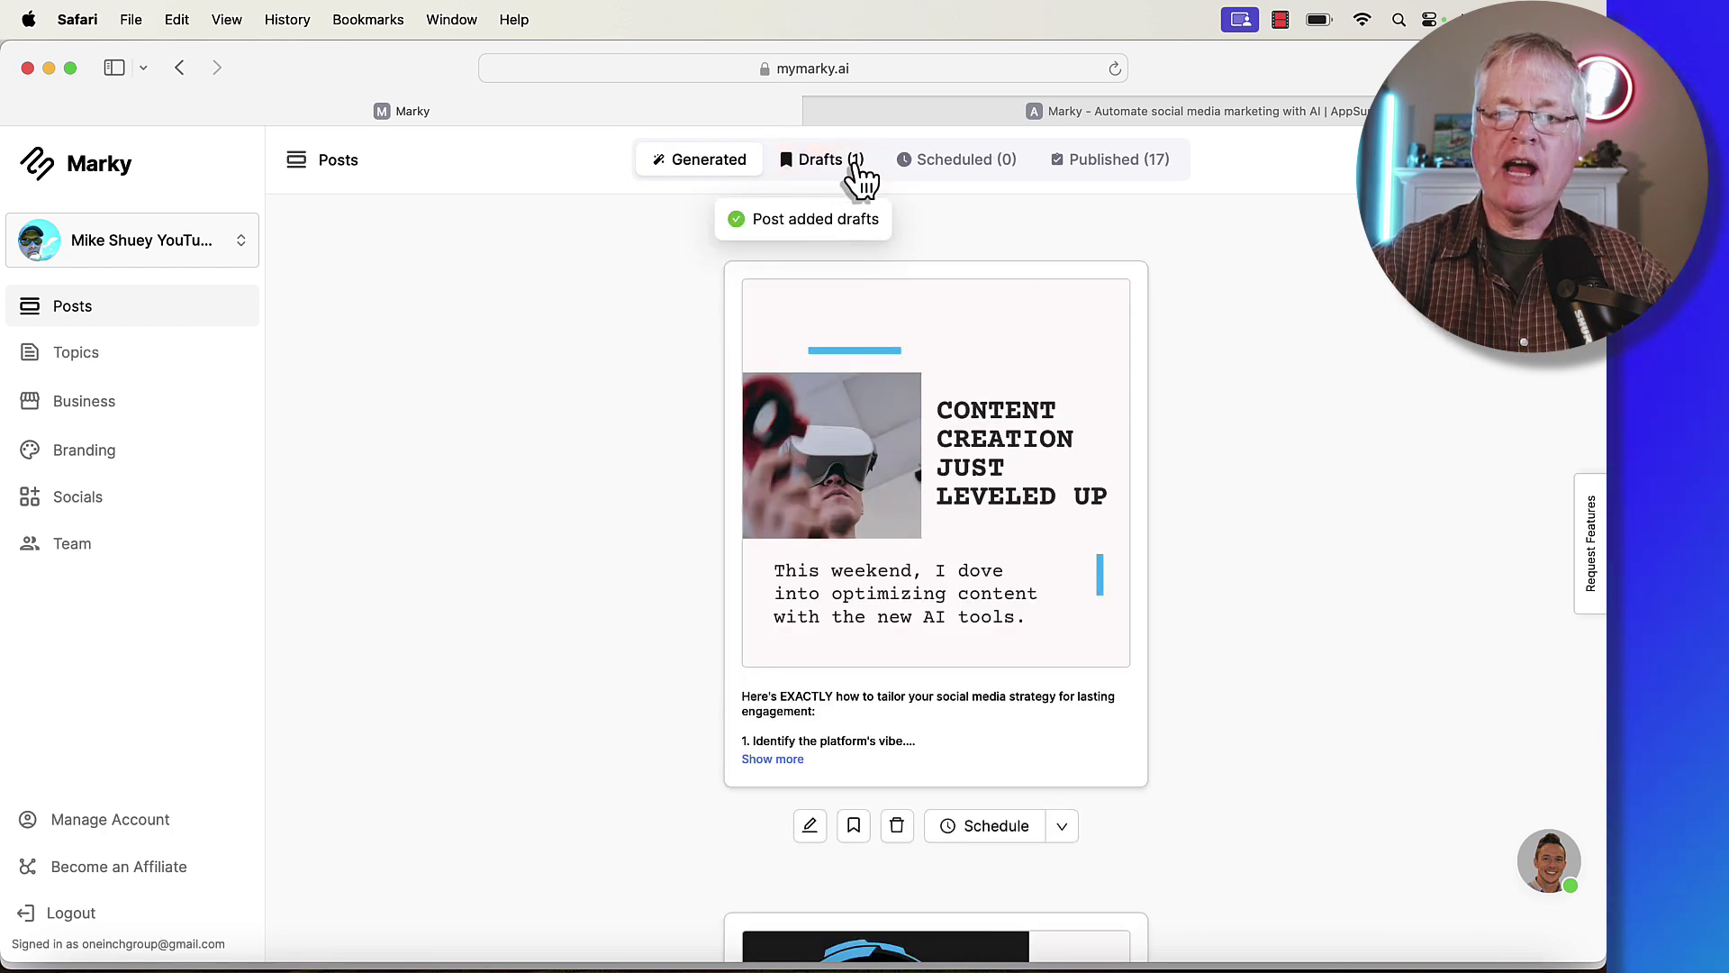
{"action": "left_click", "coordinate": [856, 170]}
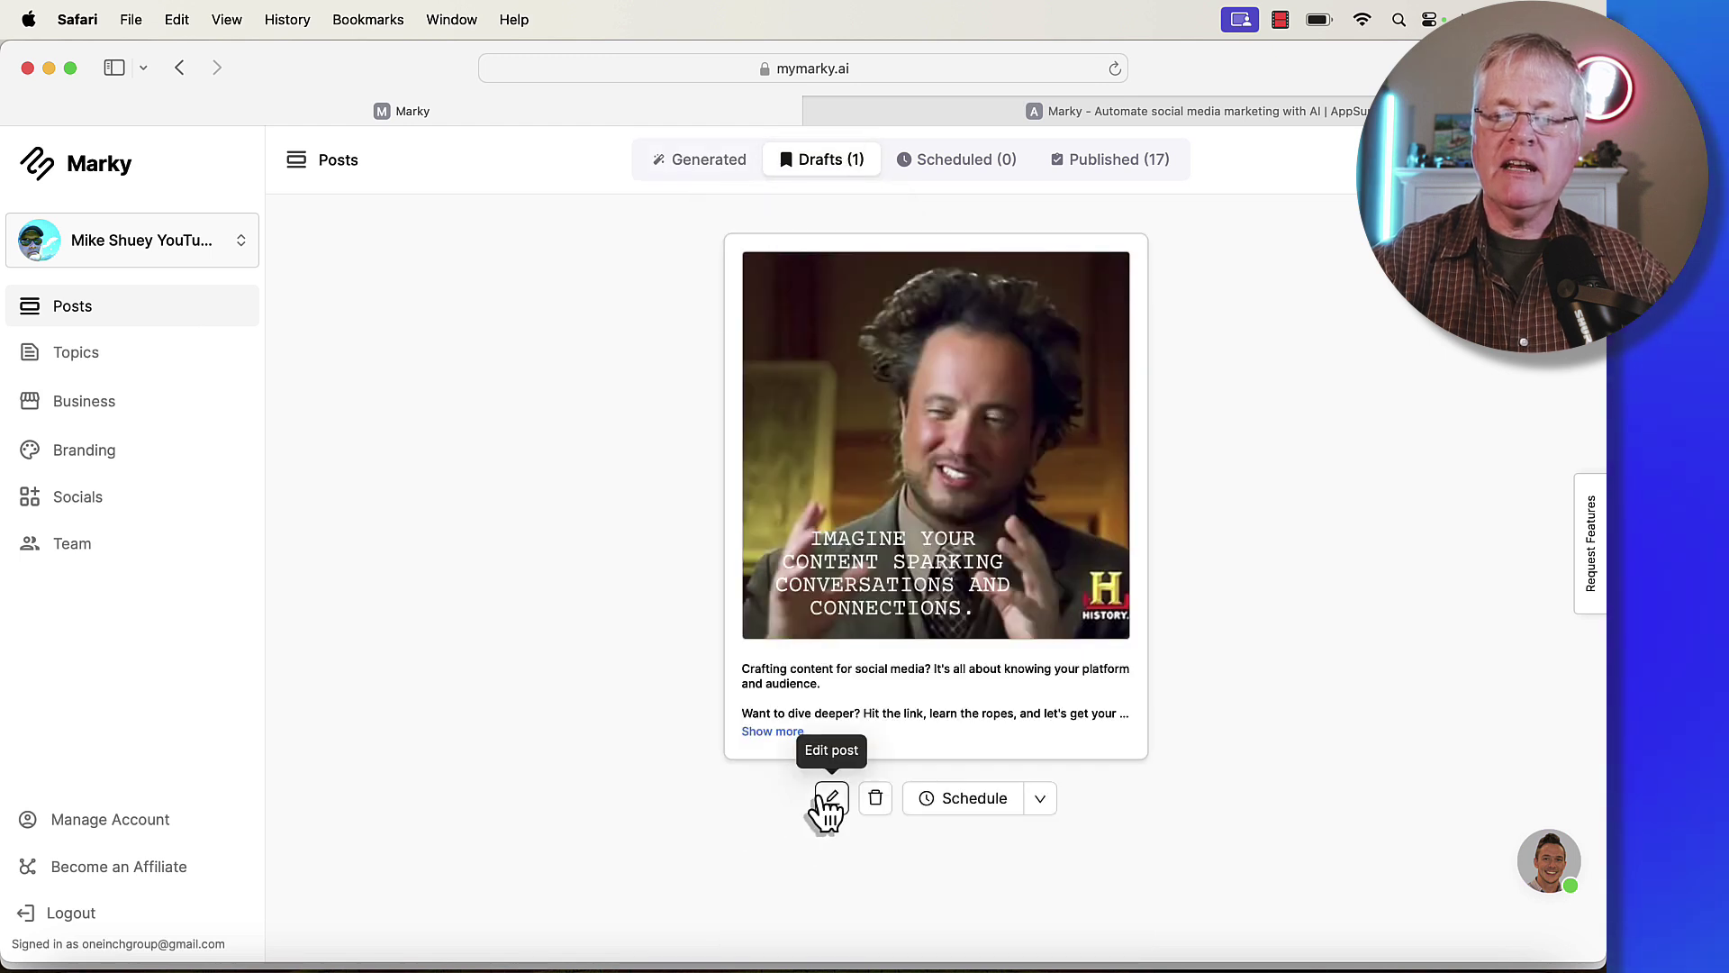
{"action": "left_click", "coordinate": [1042, 800]}
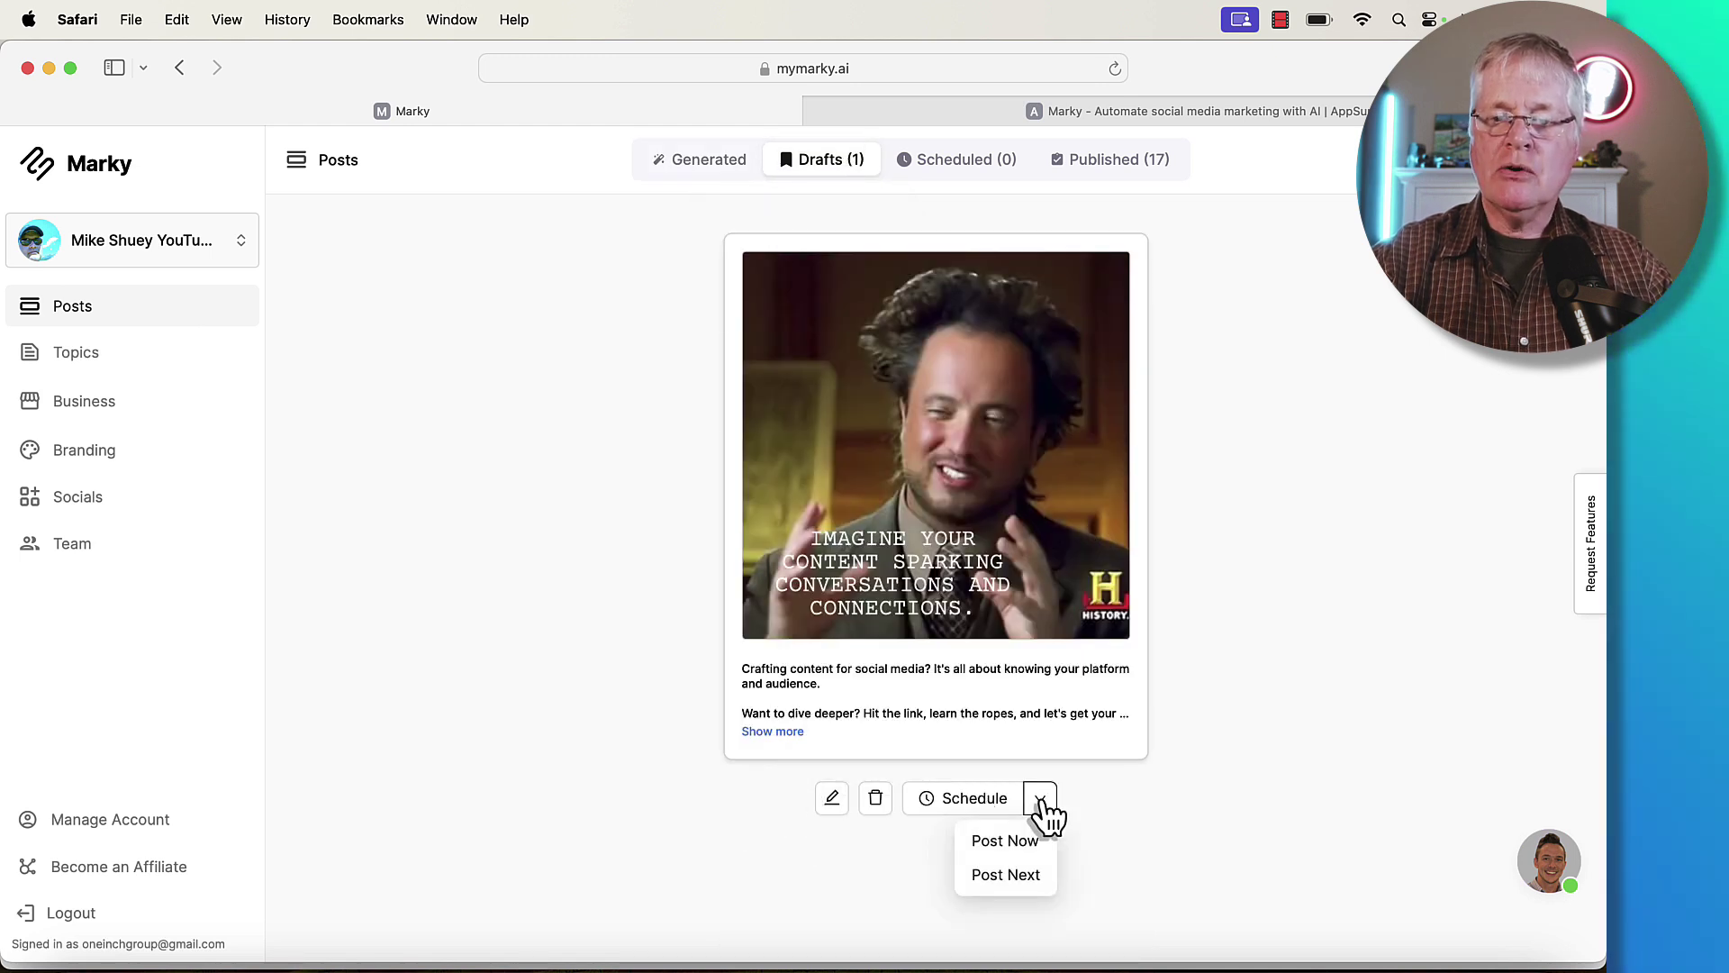
{"action": "left_click", "coordinate": [1028, 864]}
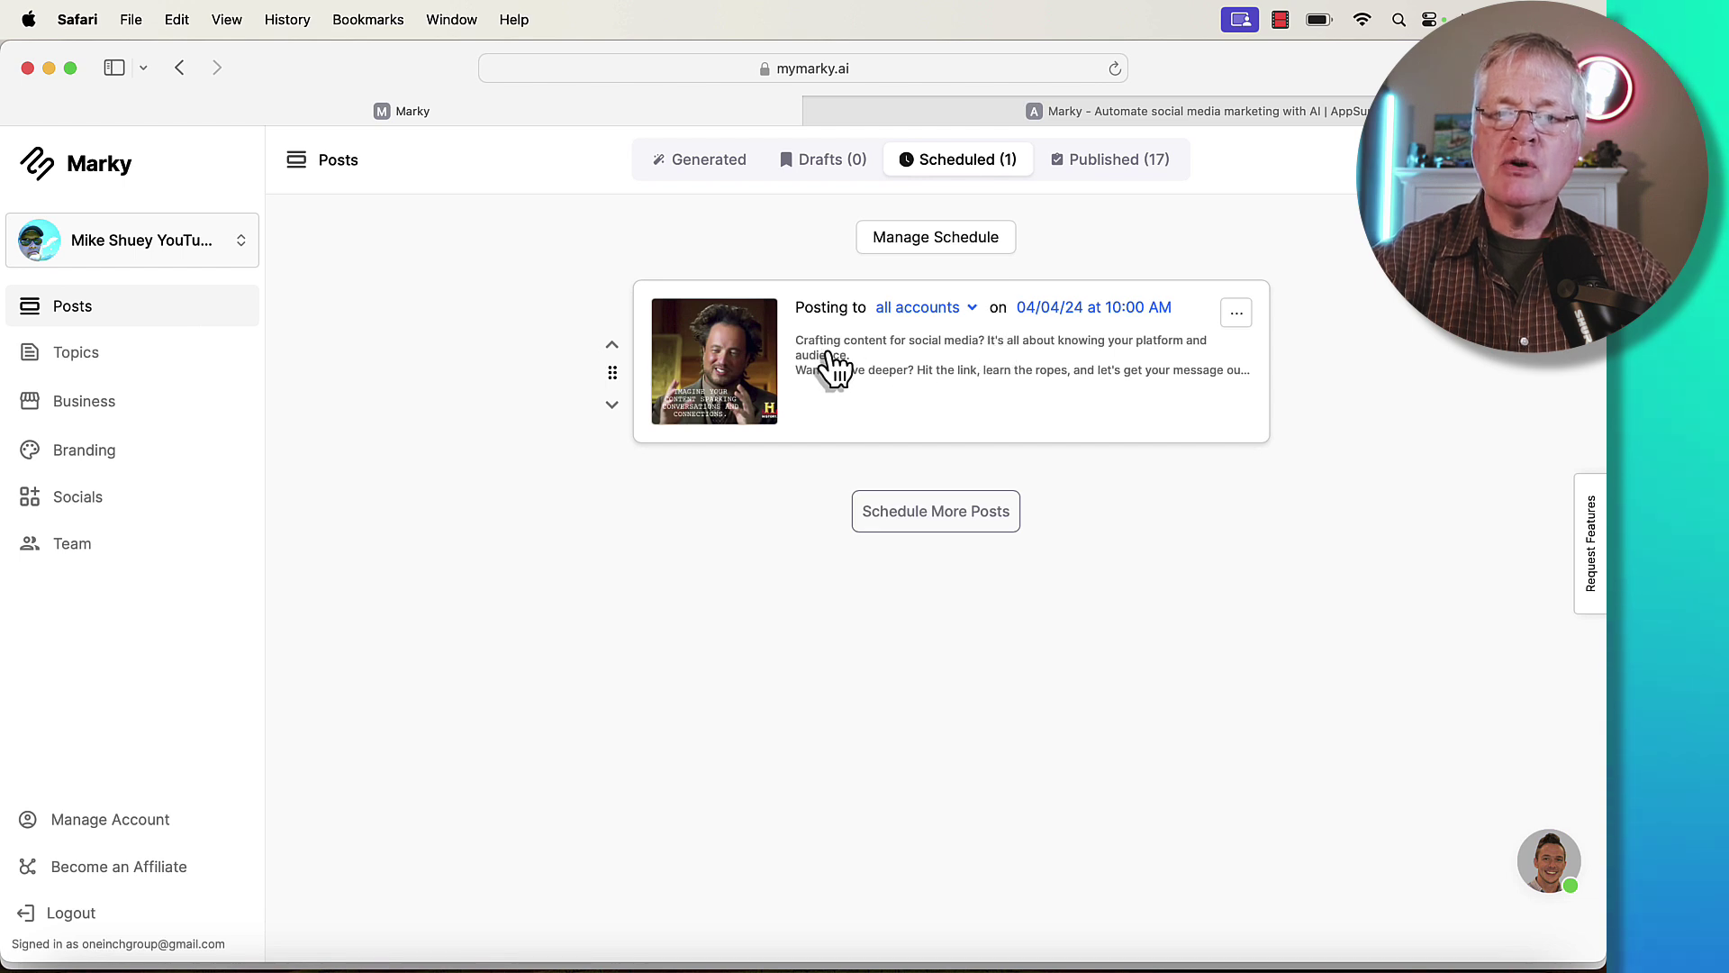
Check the scheduled meme post's posting-time options and target accounts, and move the post back to the drafts.
{"action": "right_click", "coordinate": [1017, 318]}
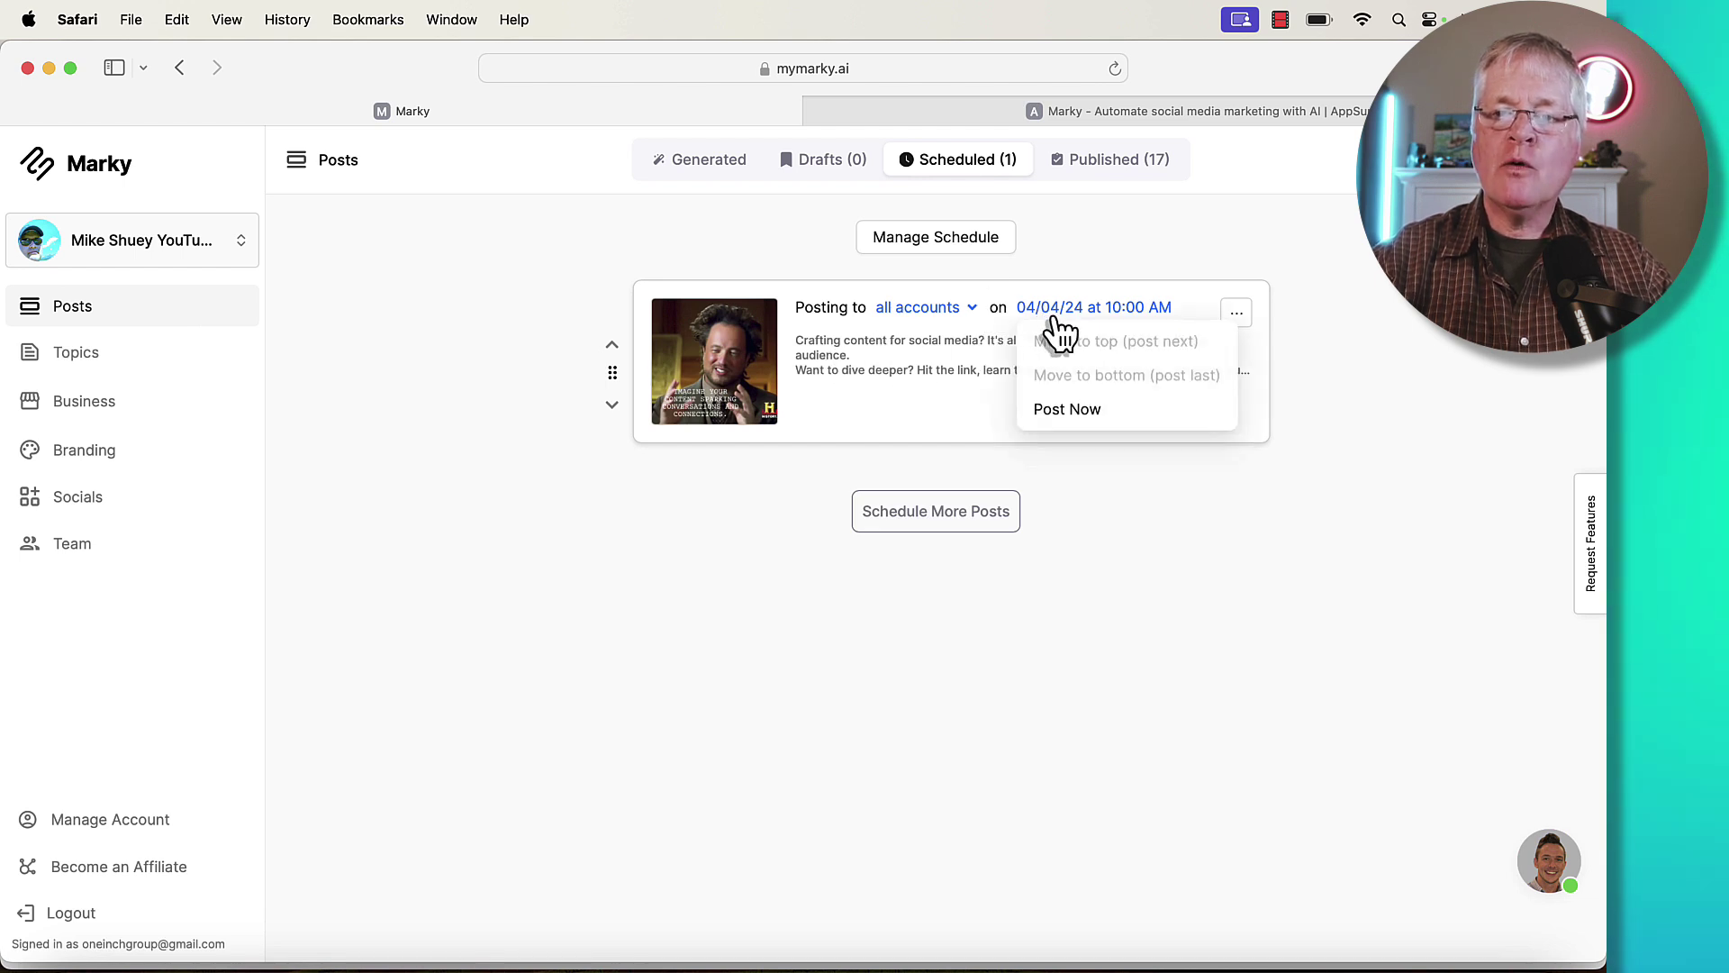
{"action": "left_click", "coordinate": [1129, 317]}
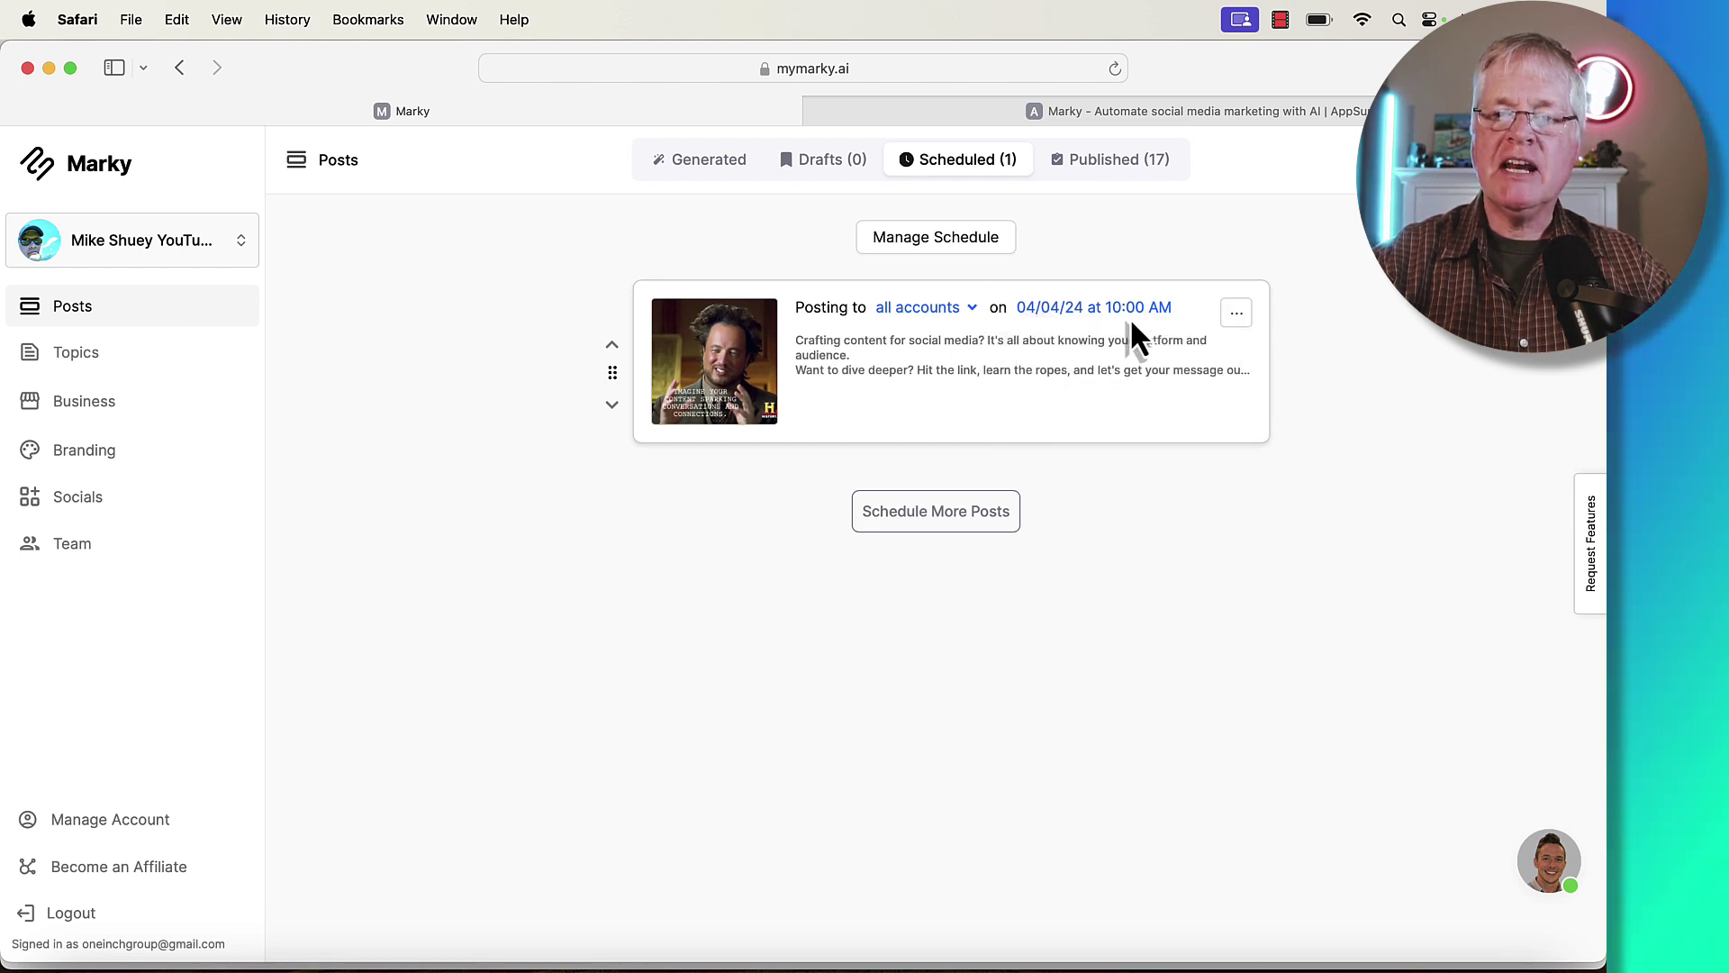
{"action": "left_click", "coordinate": [974, 315]}
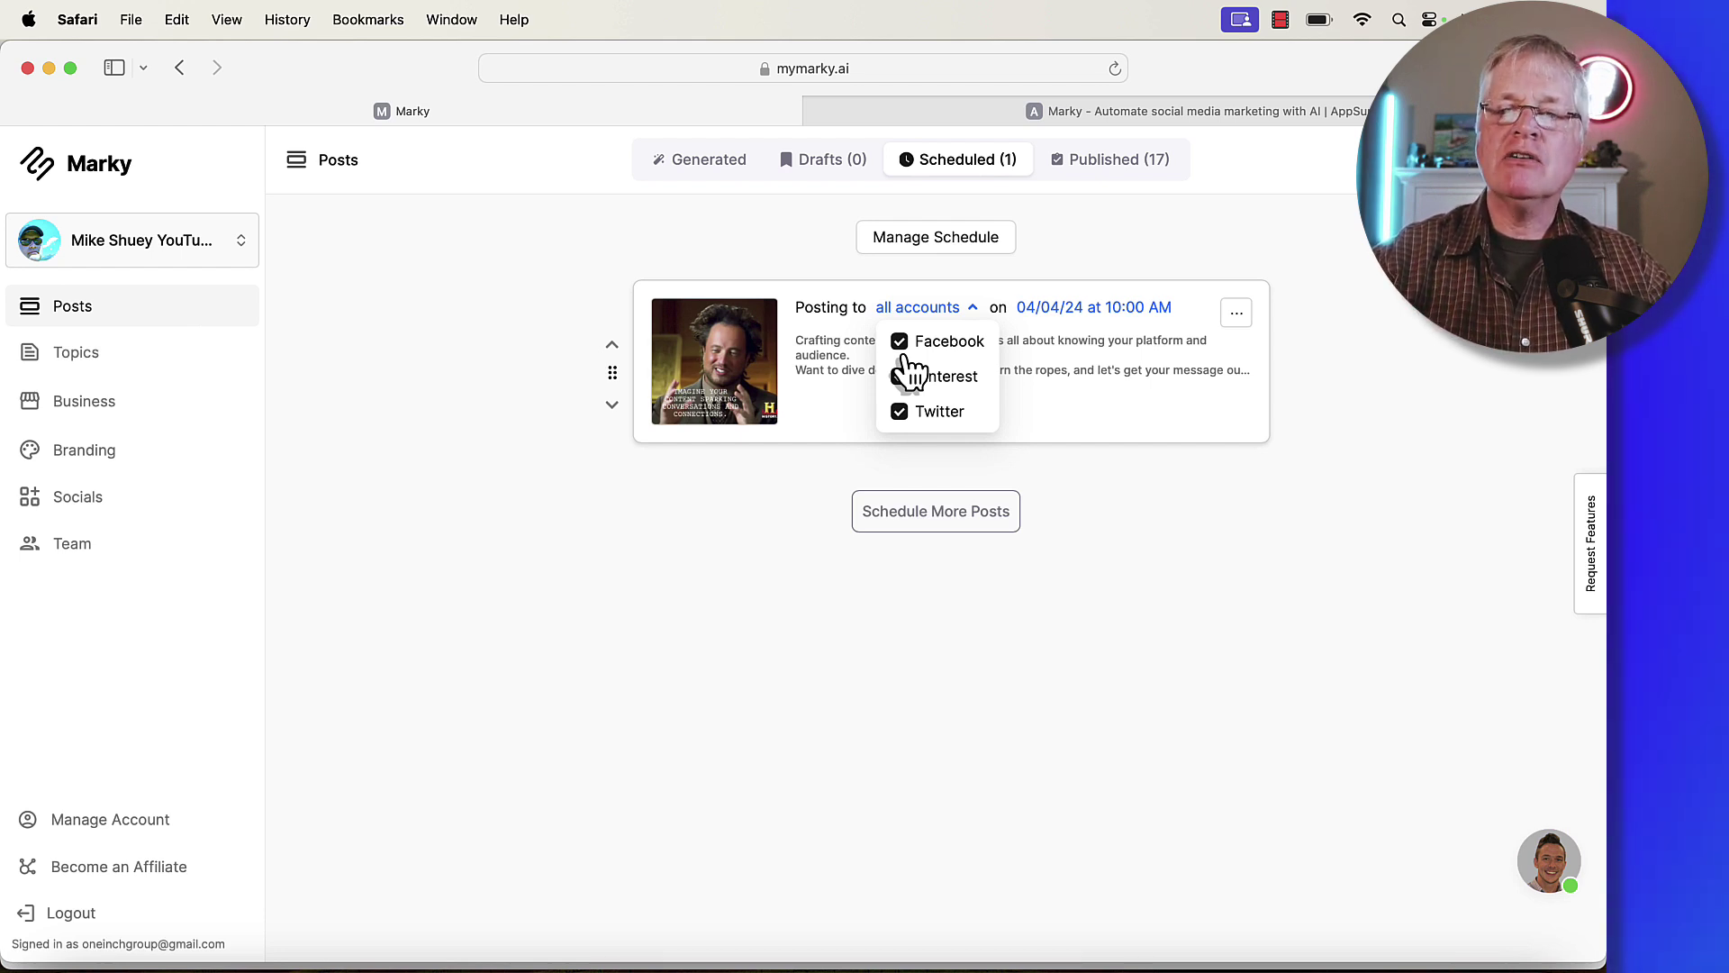
{"action": "left_click", "coordinate": [765, 515]}
{"action": "left_click", "coordinate": [1237, 315]}
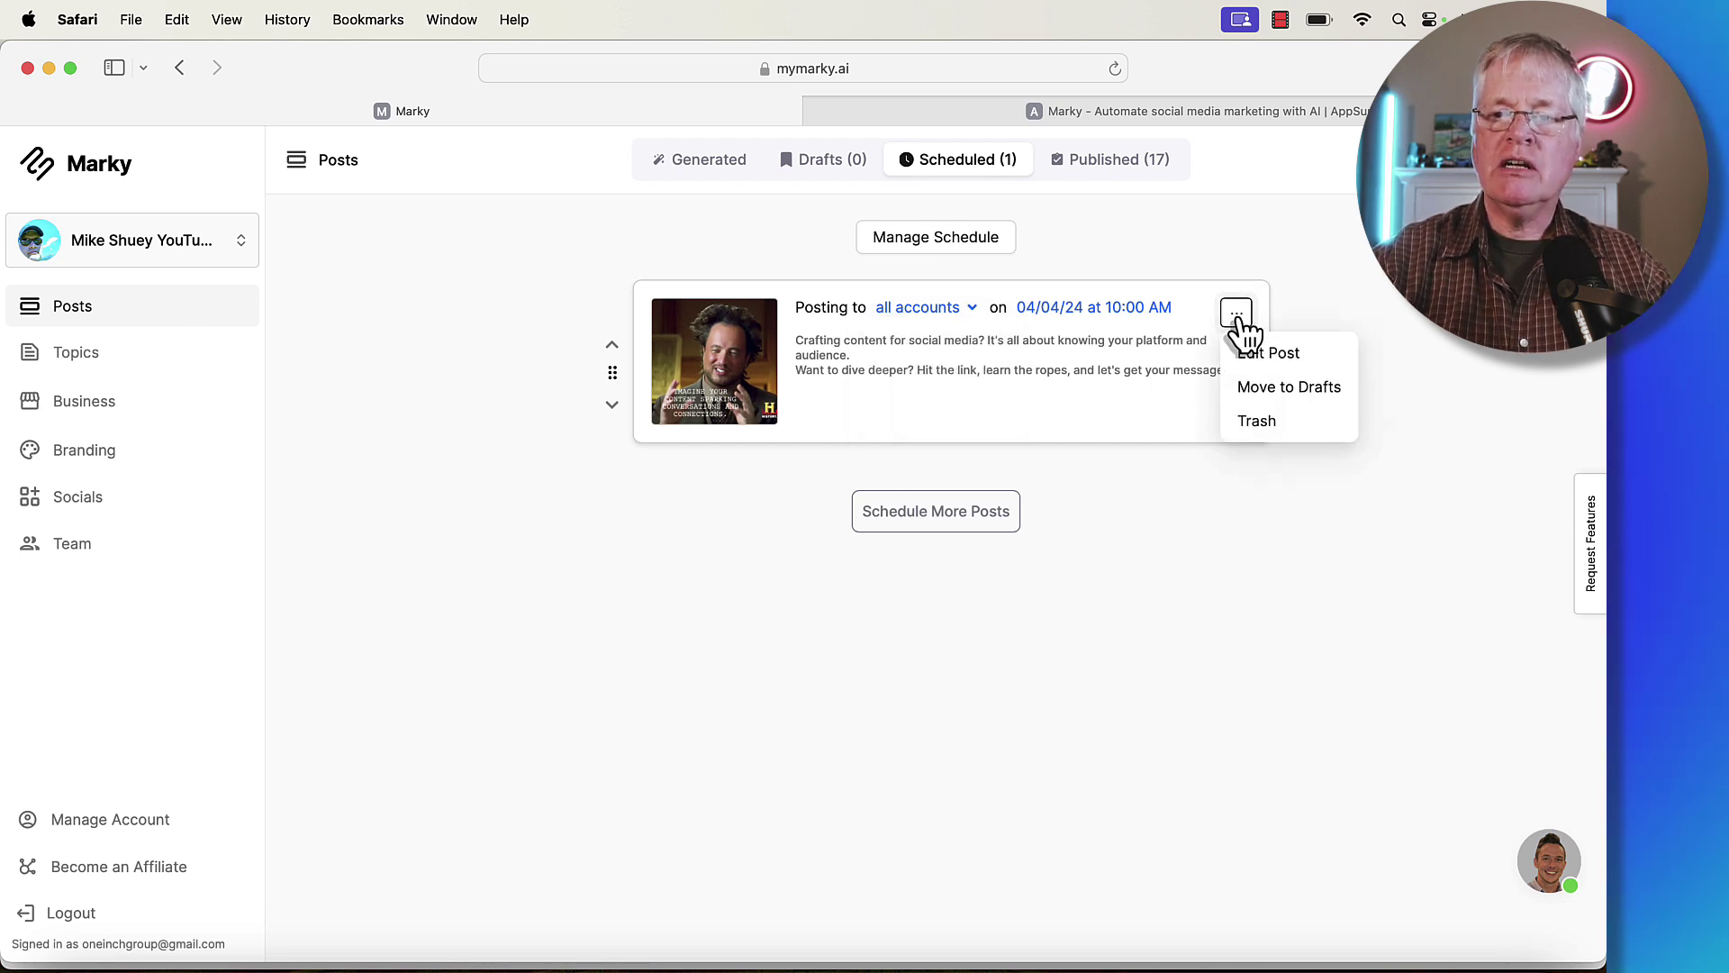
{"action": "left_click", "coordinate": [1261, 389]}
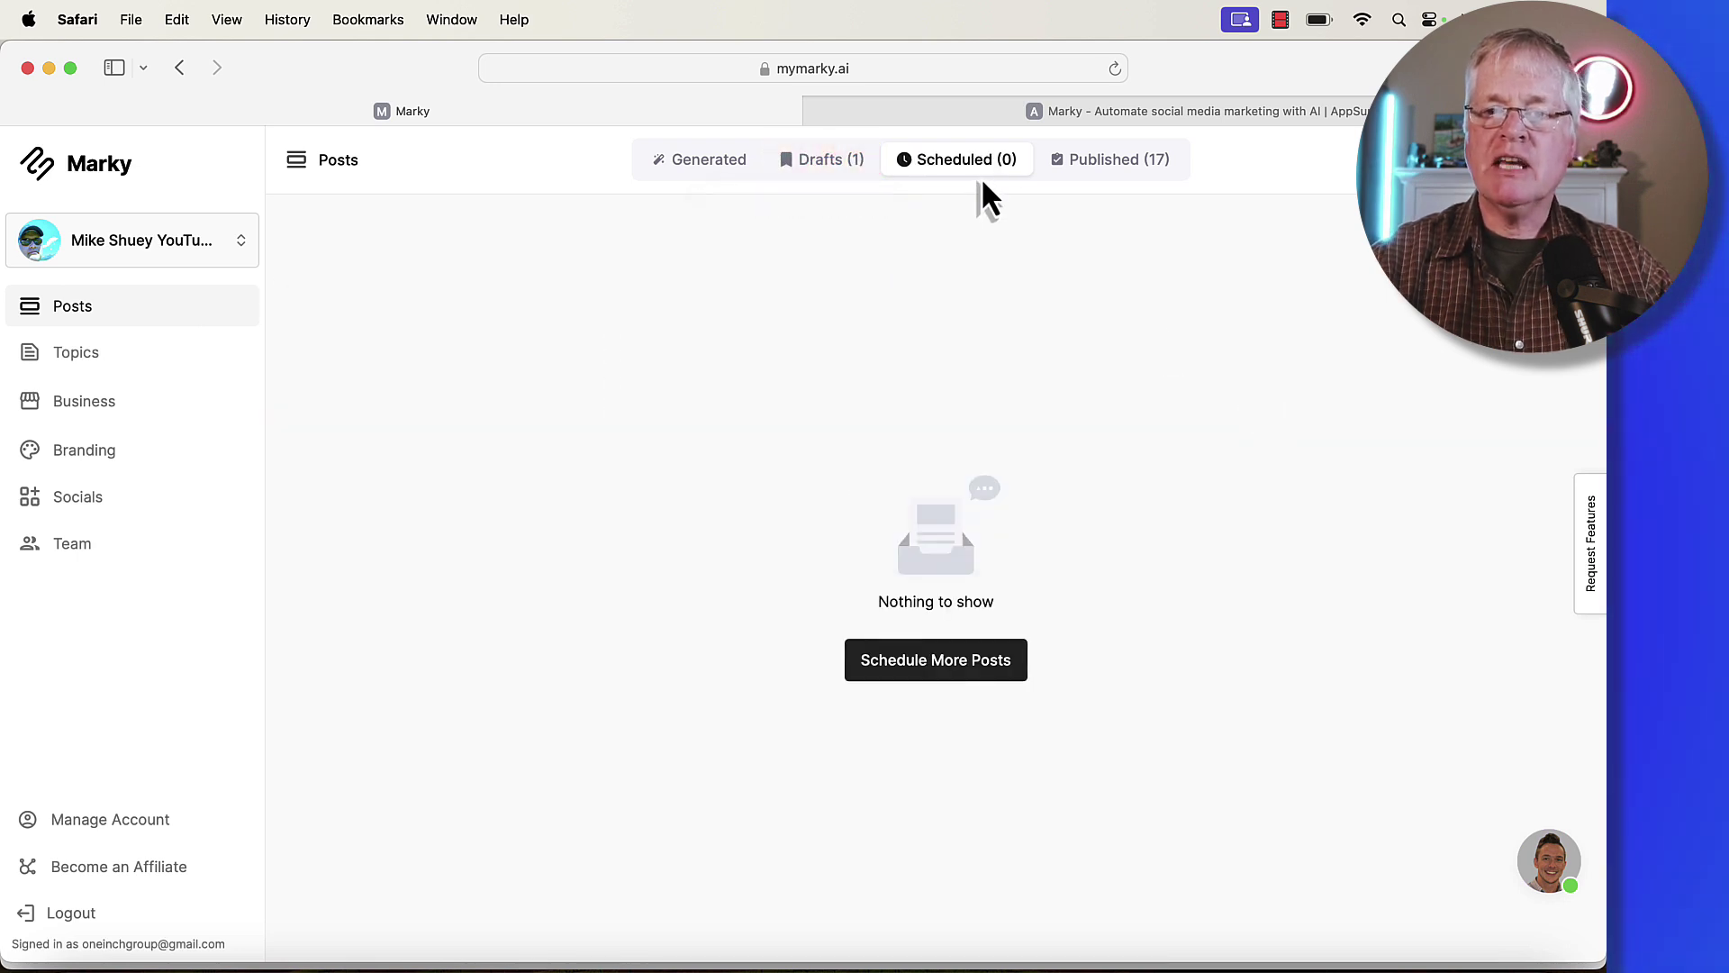
Browse the published posts and examine their publishing dates, target networks and publishing status.
{"action": "left_click", "coordinate": [1102, 160]}
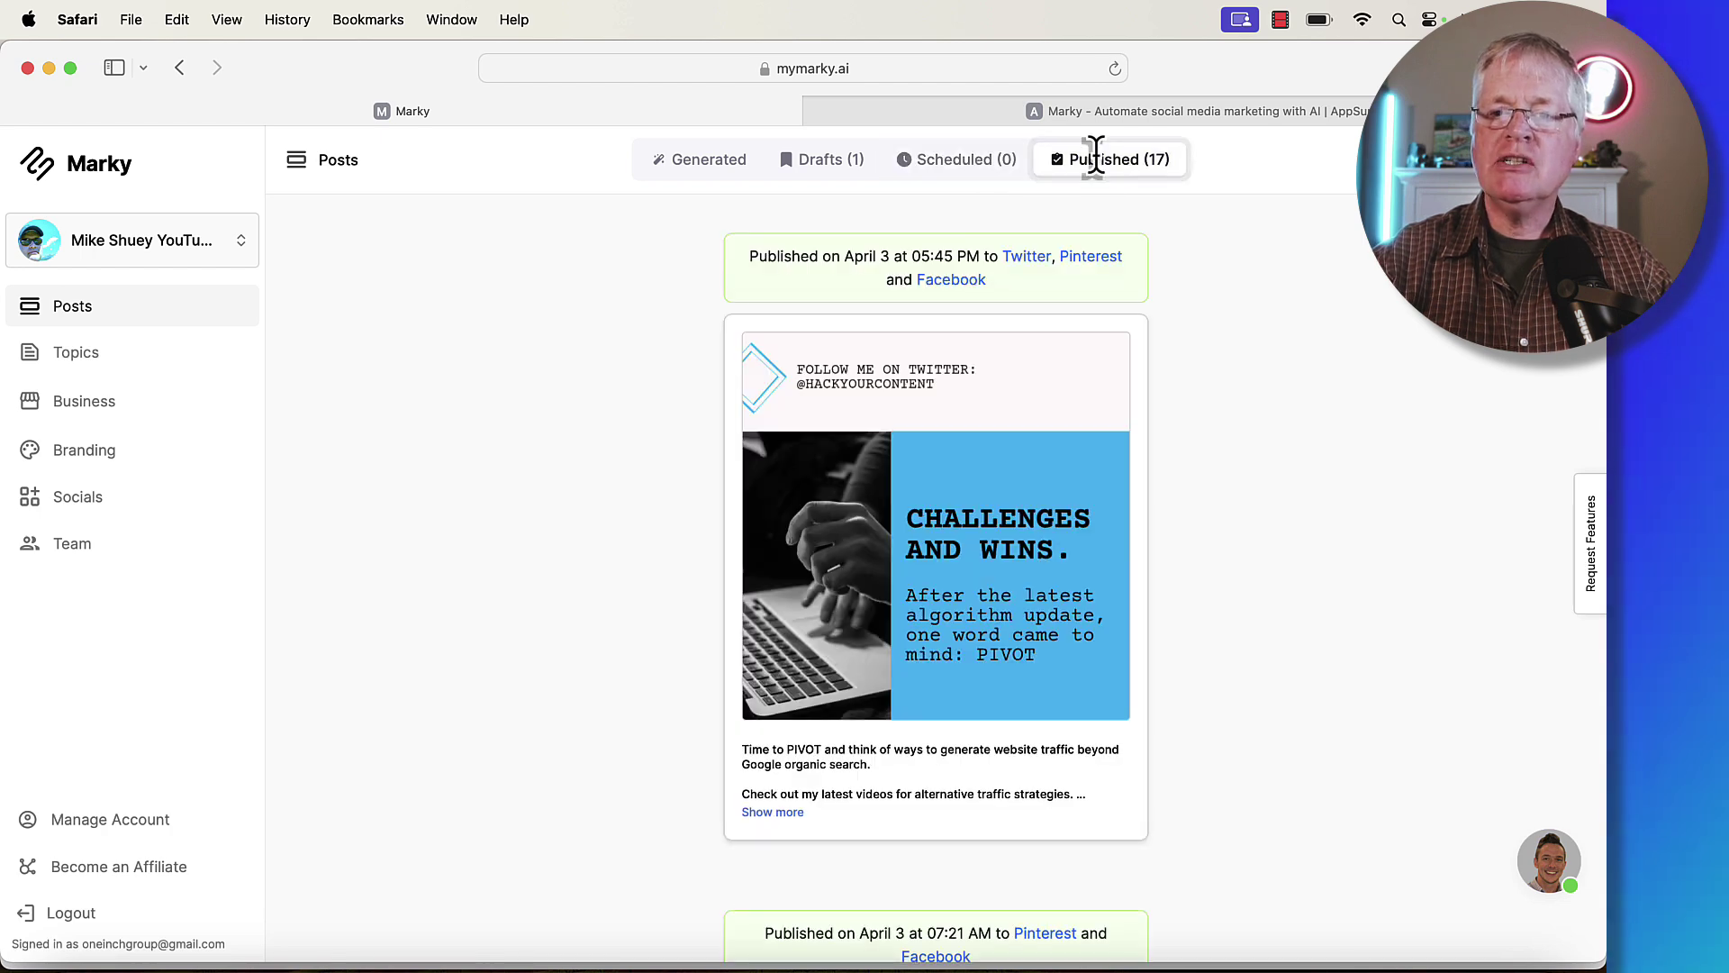
{"action": "scroll", "coordinate": [607, 470], "scroll_direction": "down", "scroll_amount": 5}
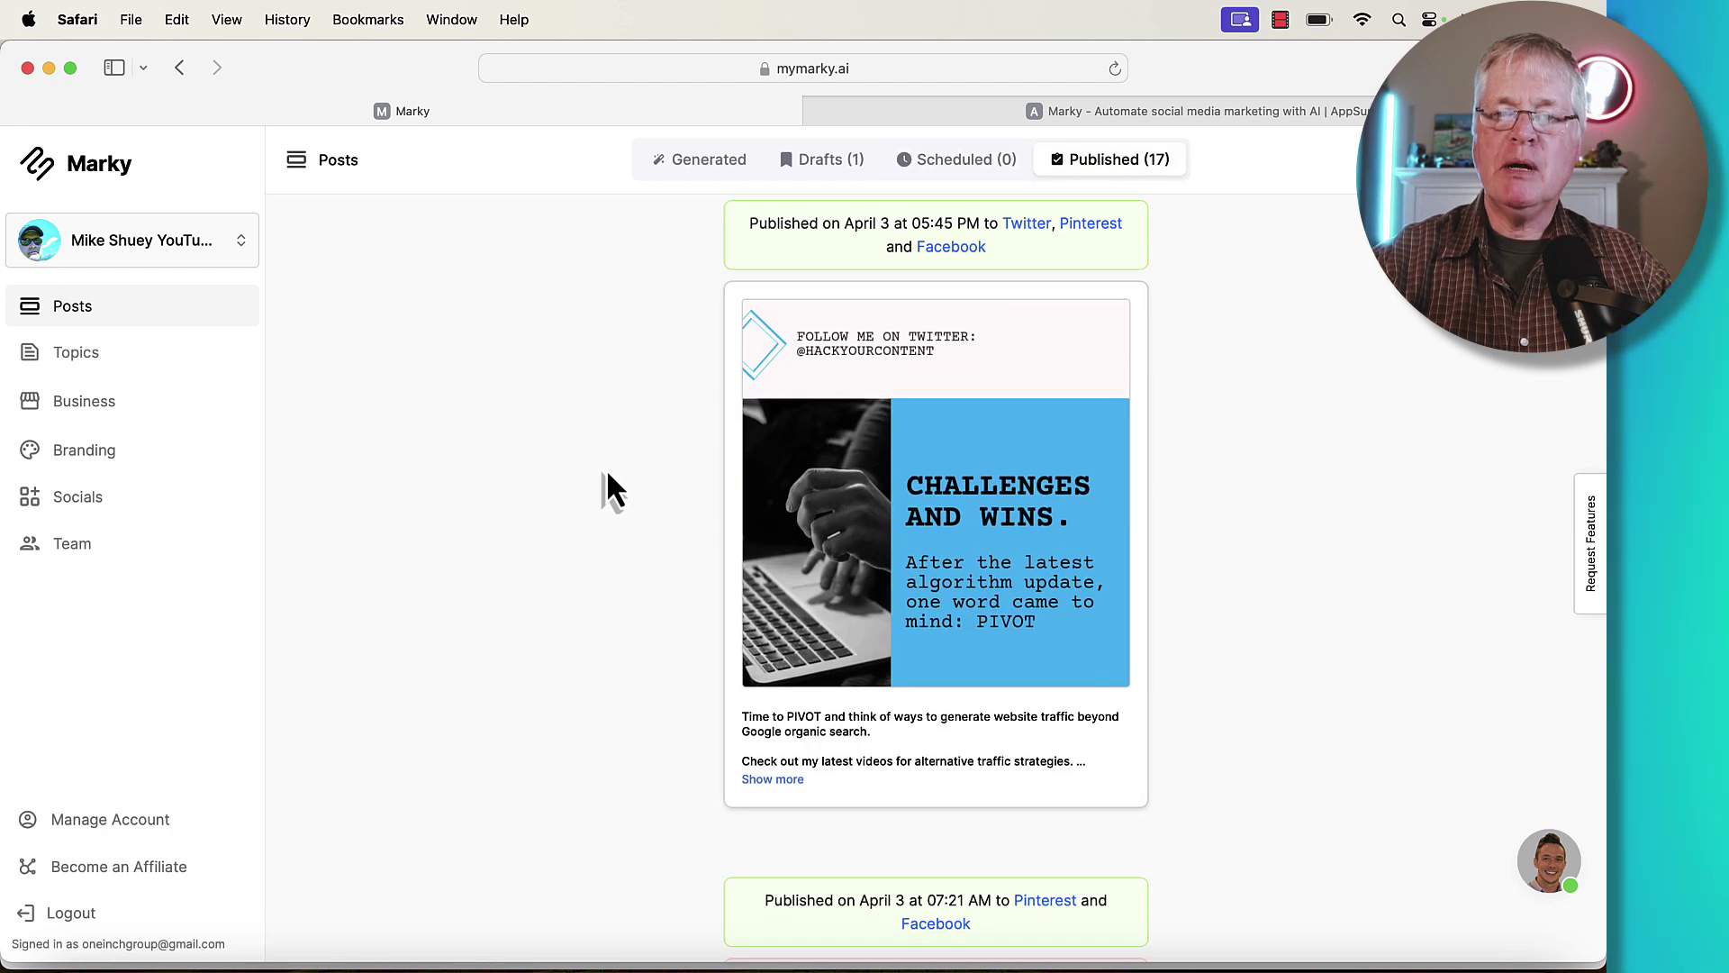
{"action": "scroll", "coordinate": [607, 478], "scroll_direction": "down", "scroll_amount": 20}
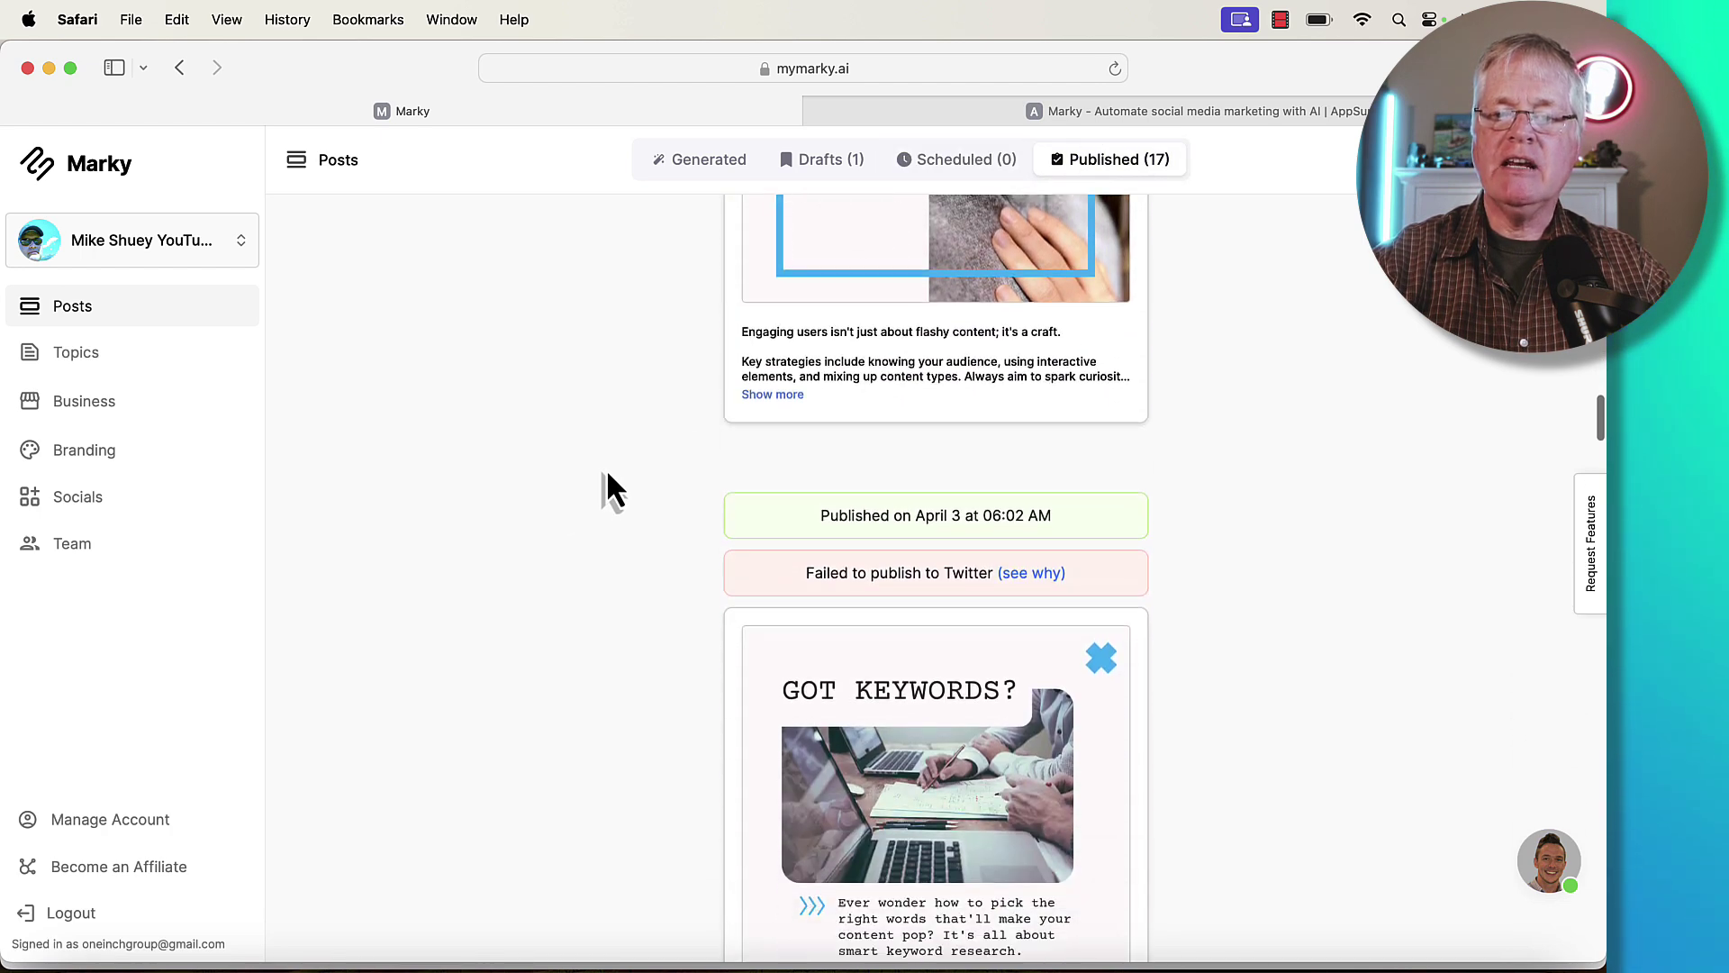
{"action": "scroll", "coordinate": [607, 474], "scroll_direction": "down", "scroll_amount": 15}
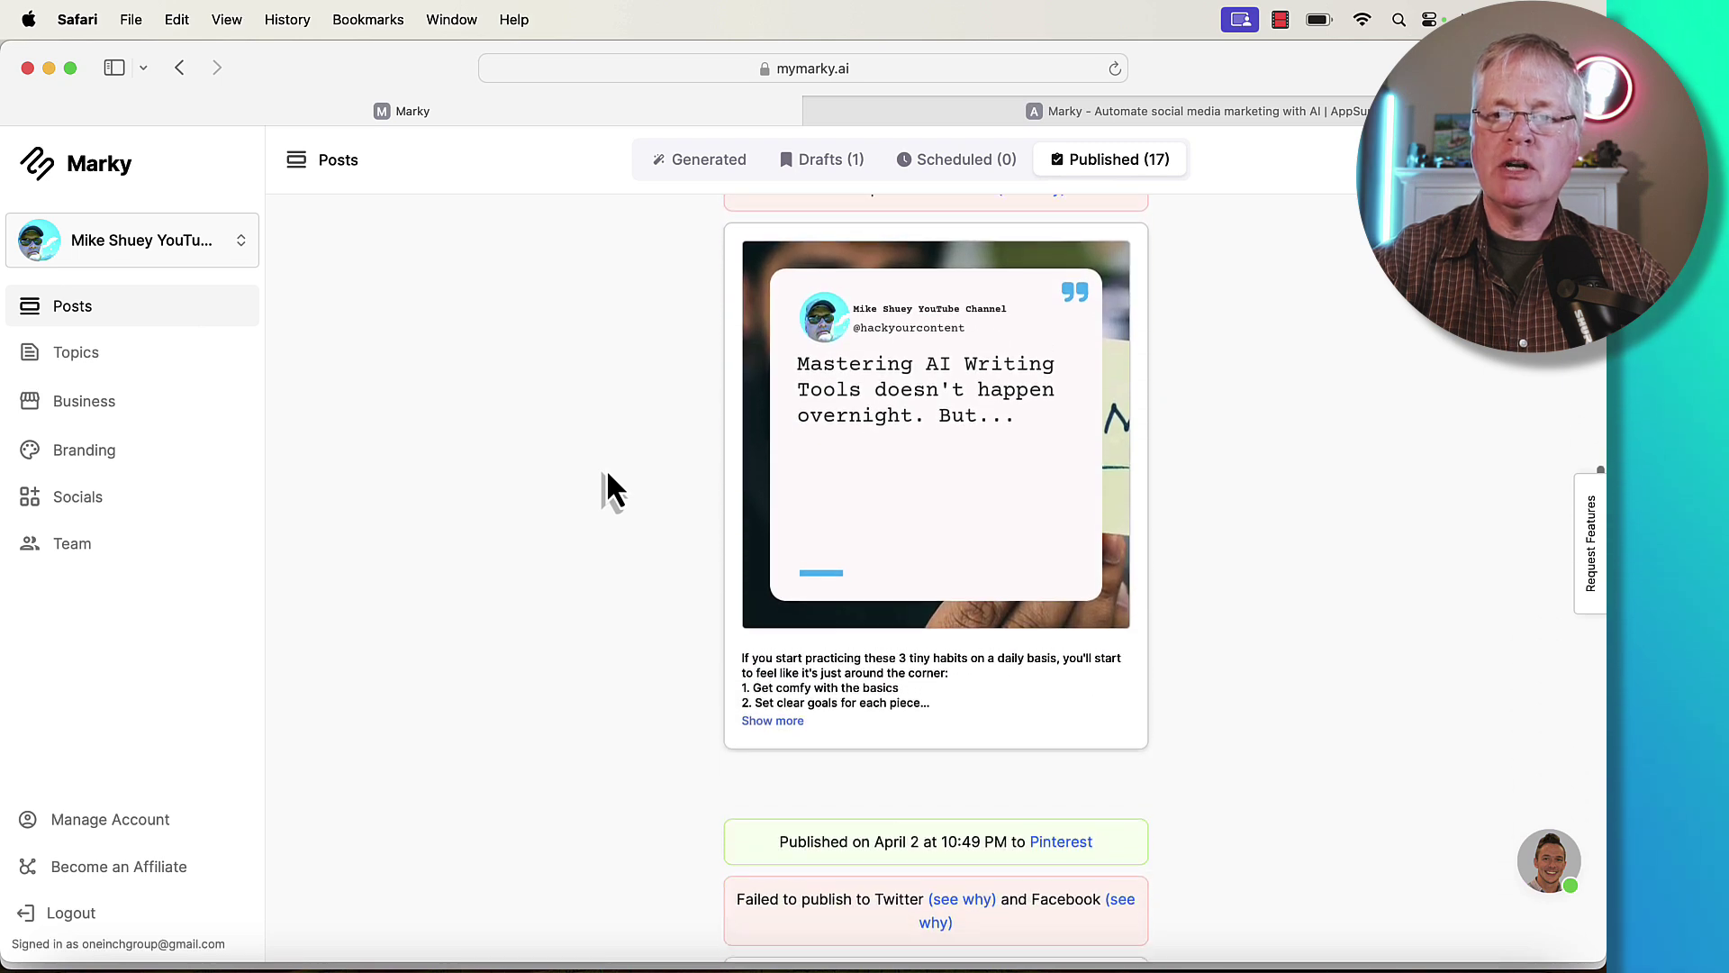
{"action": "scroll", "coordinate": [607, 491], "scroll_direction": "down", "scroll_amount": 3}
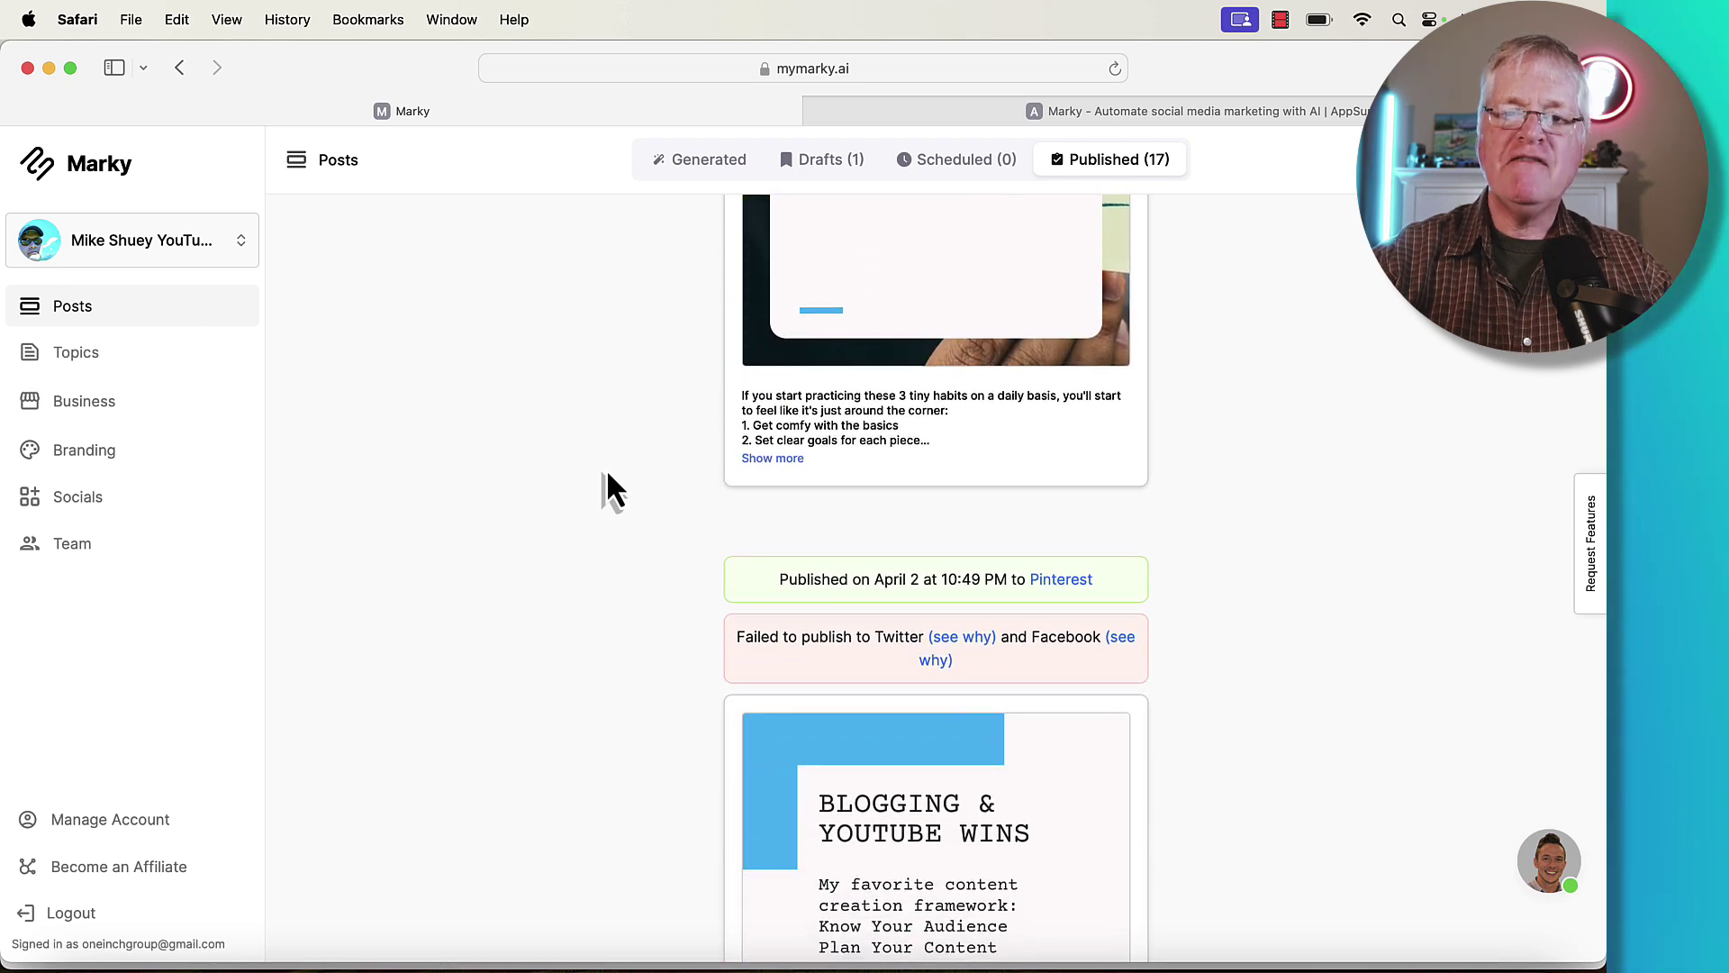
Return to the generated posts and move the "Content Creation Insights" post to the trash.
{"action": "left_click", "coordinate": [704, 162]}
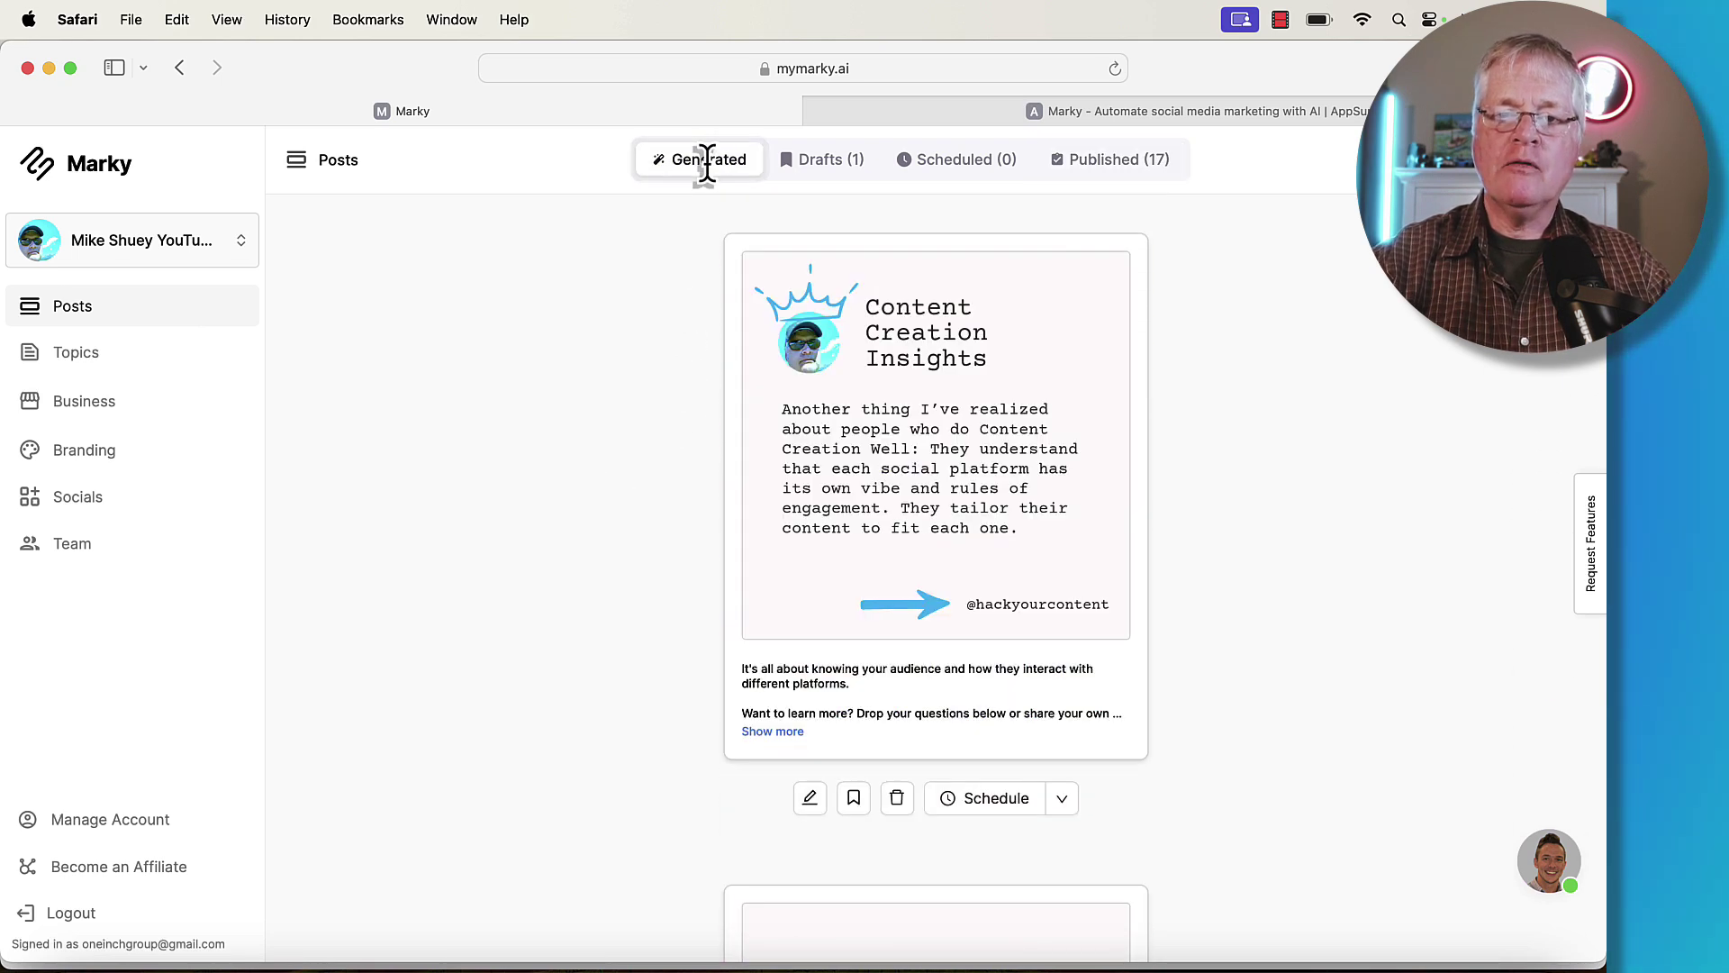
{"action": "scroll", "coordinate": [1182, 592], "scroll_direction": "down", "scroll_amount": 7}
{"action": "scroll", "coordinate": [1180, 579], "scroll_direction": "up", "scroll_amount": 7}
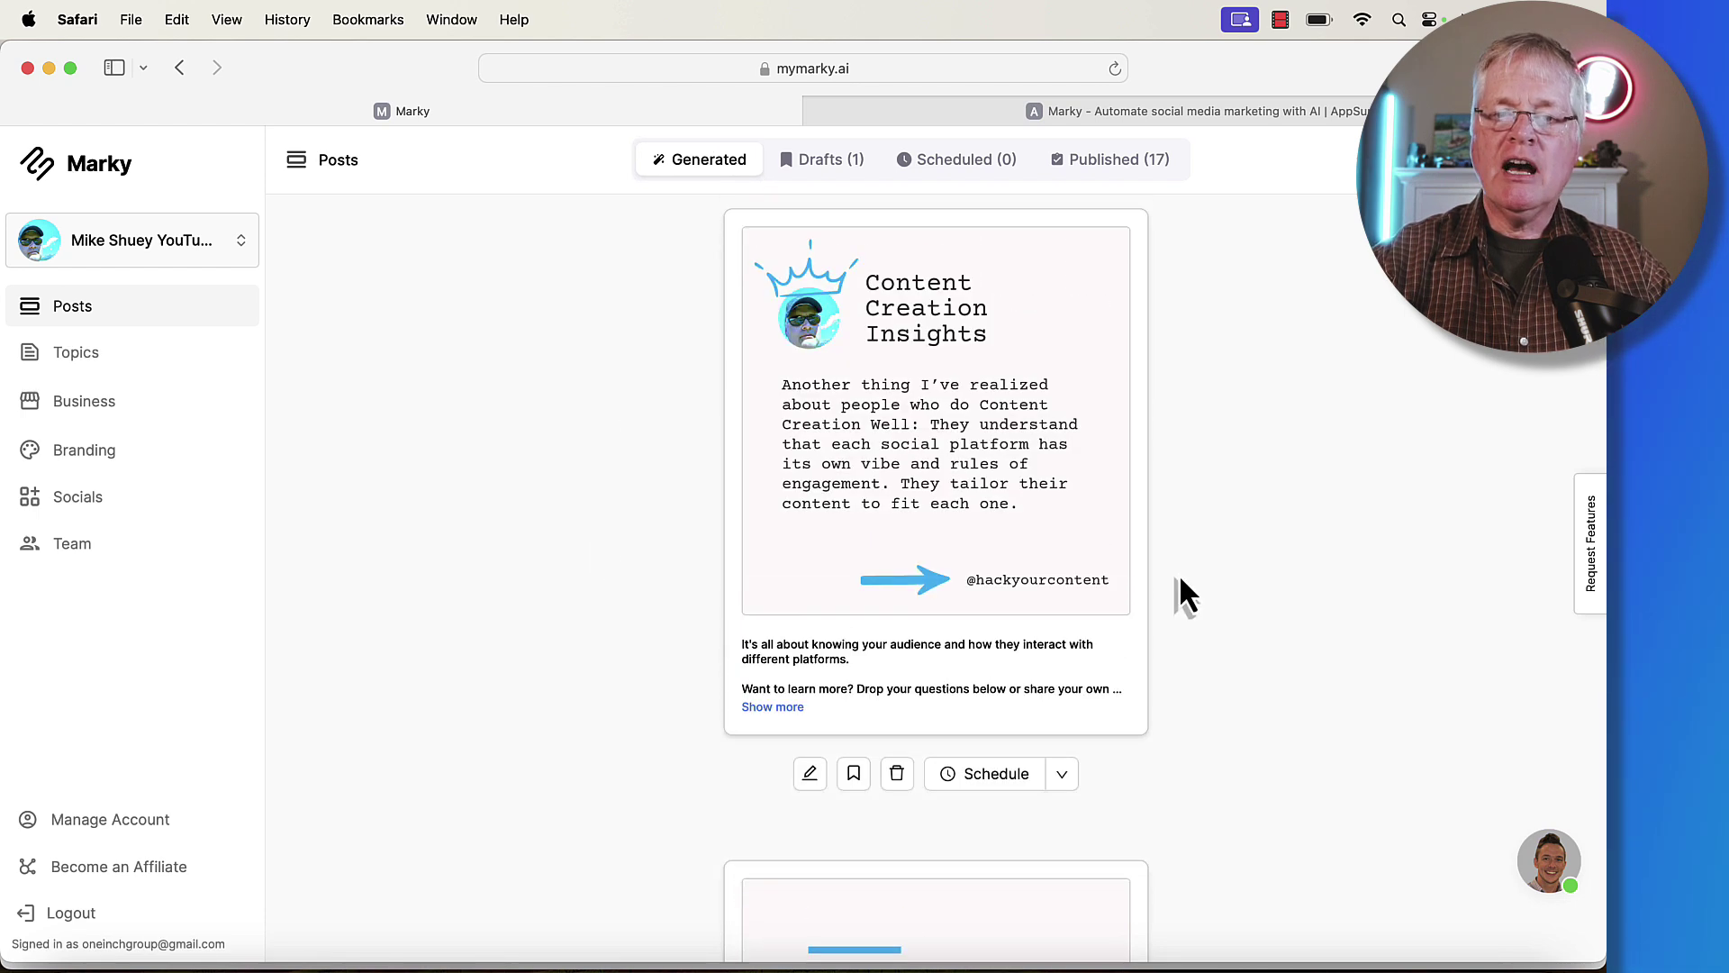
{"action": "left_click", "coordinate": [898, 801]}
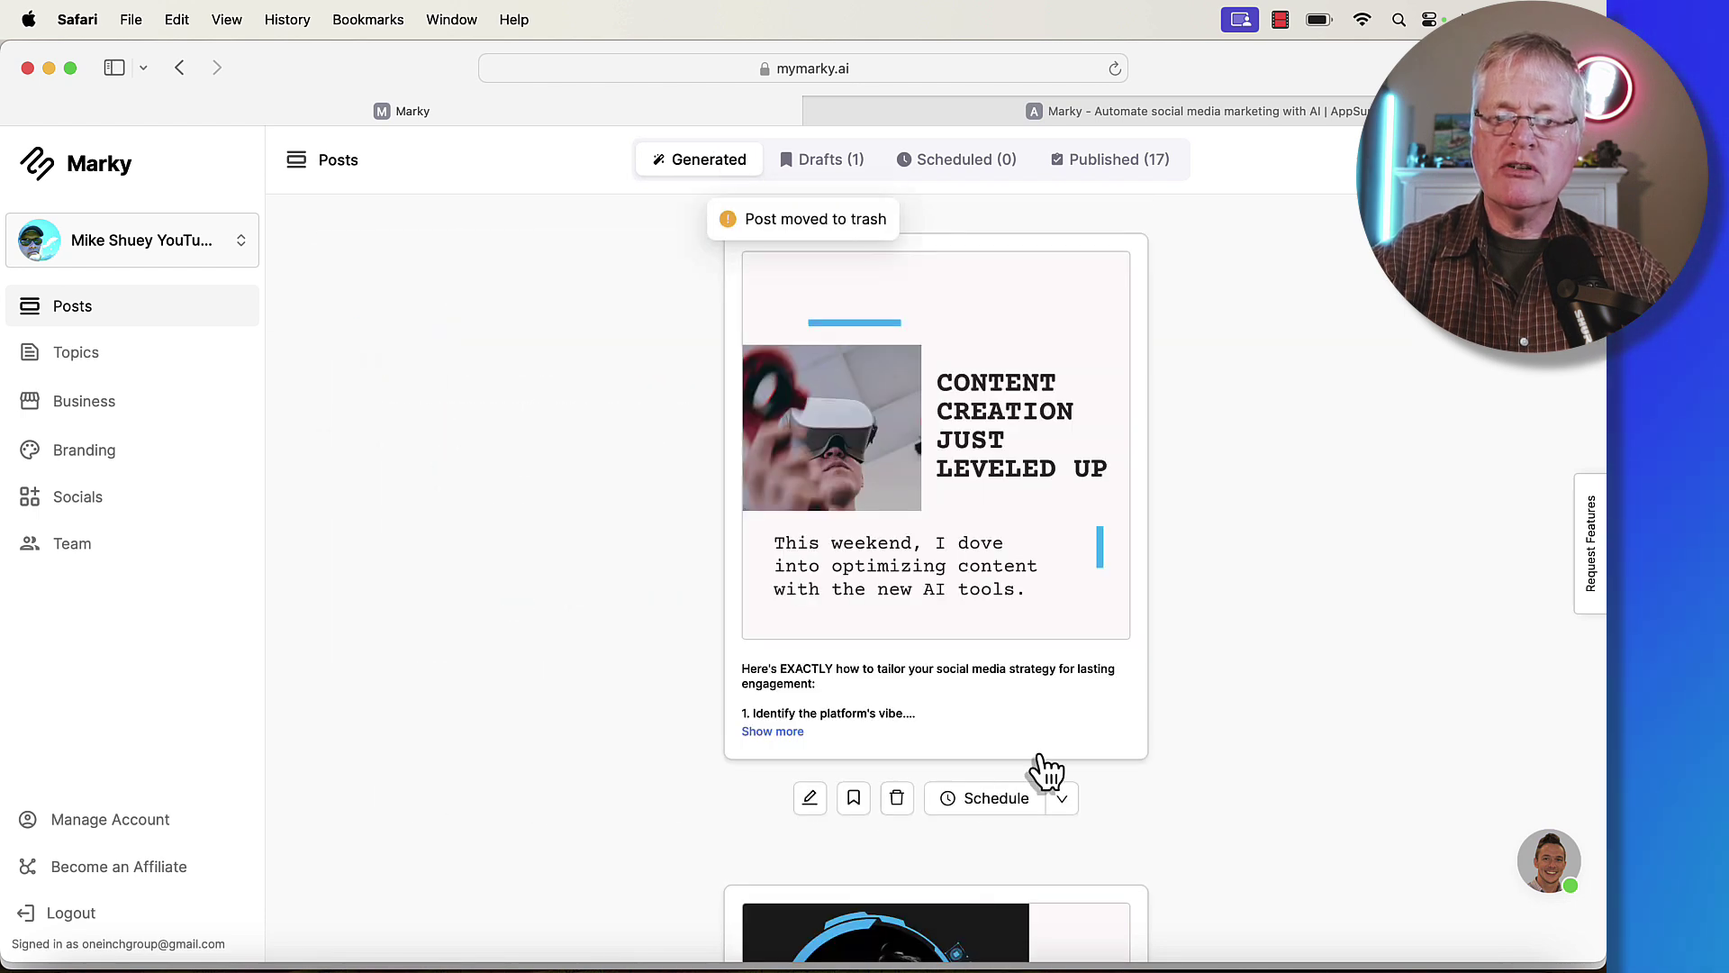
Save the generated posts "Content Creation Just Leveled Up" and "Writing Content..." to the drafts.
{"action": "scroll", "coordinate": [941, 441], "scroll_direction": "down", "scroll_amount": 2}
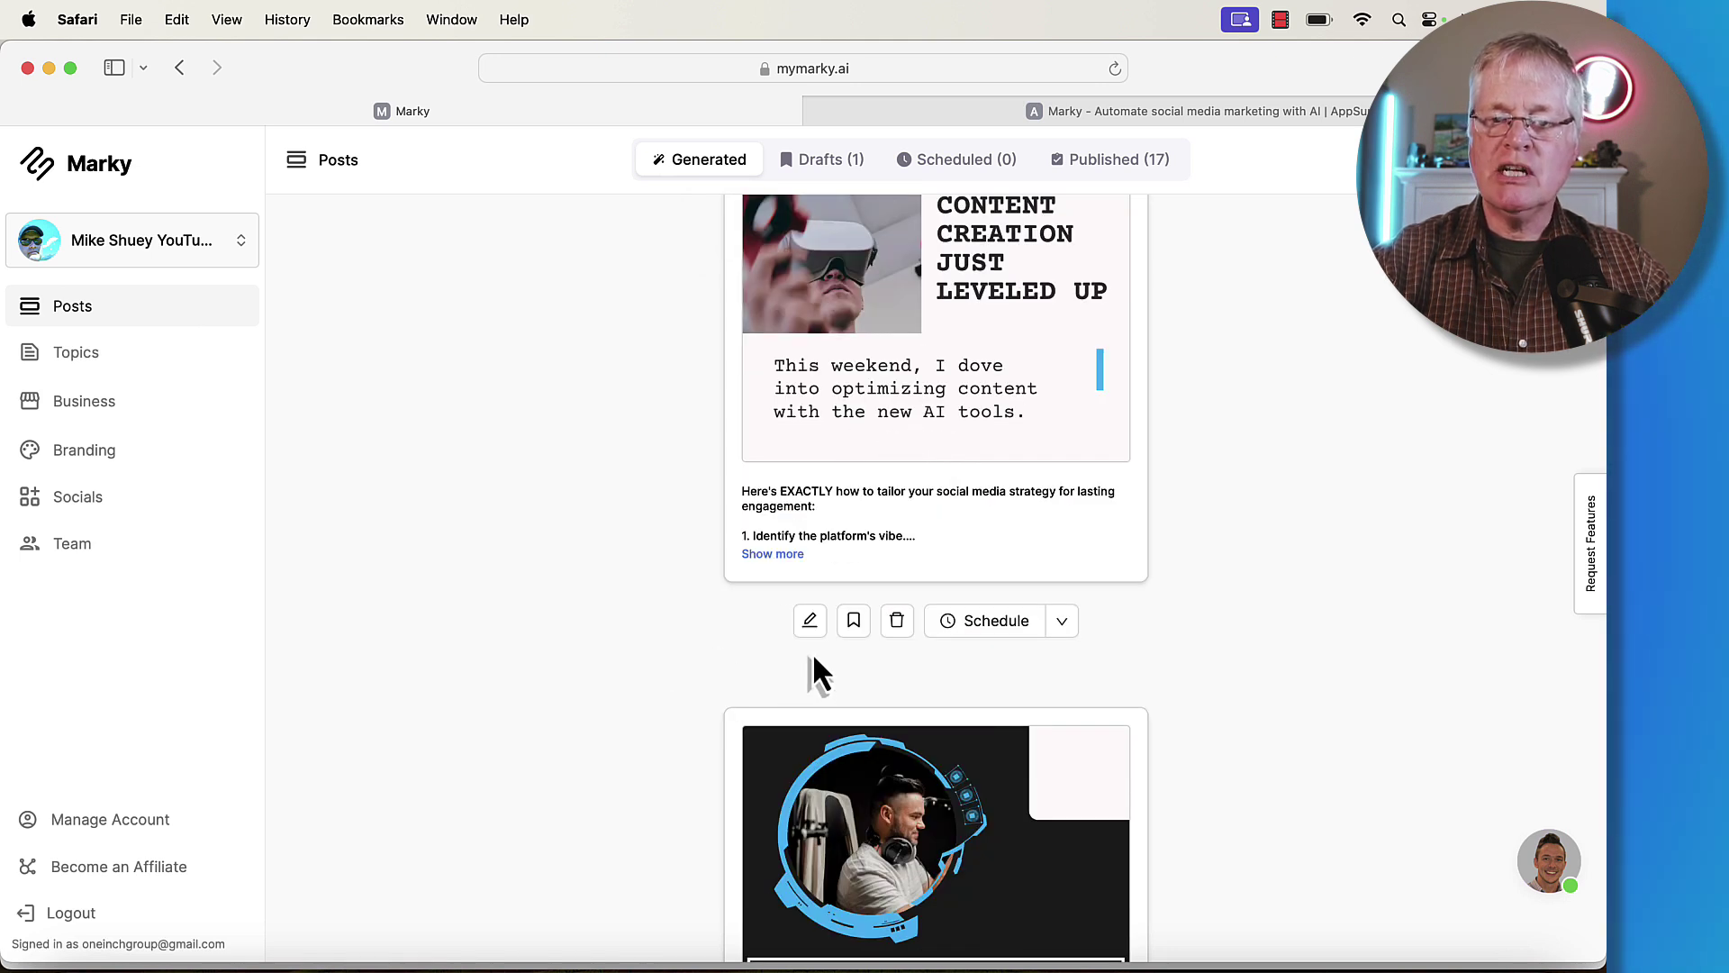
{"action": "left_click", "coordinate": [853, 622]}
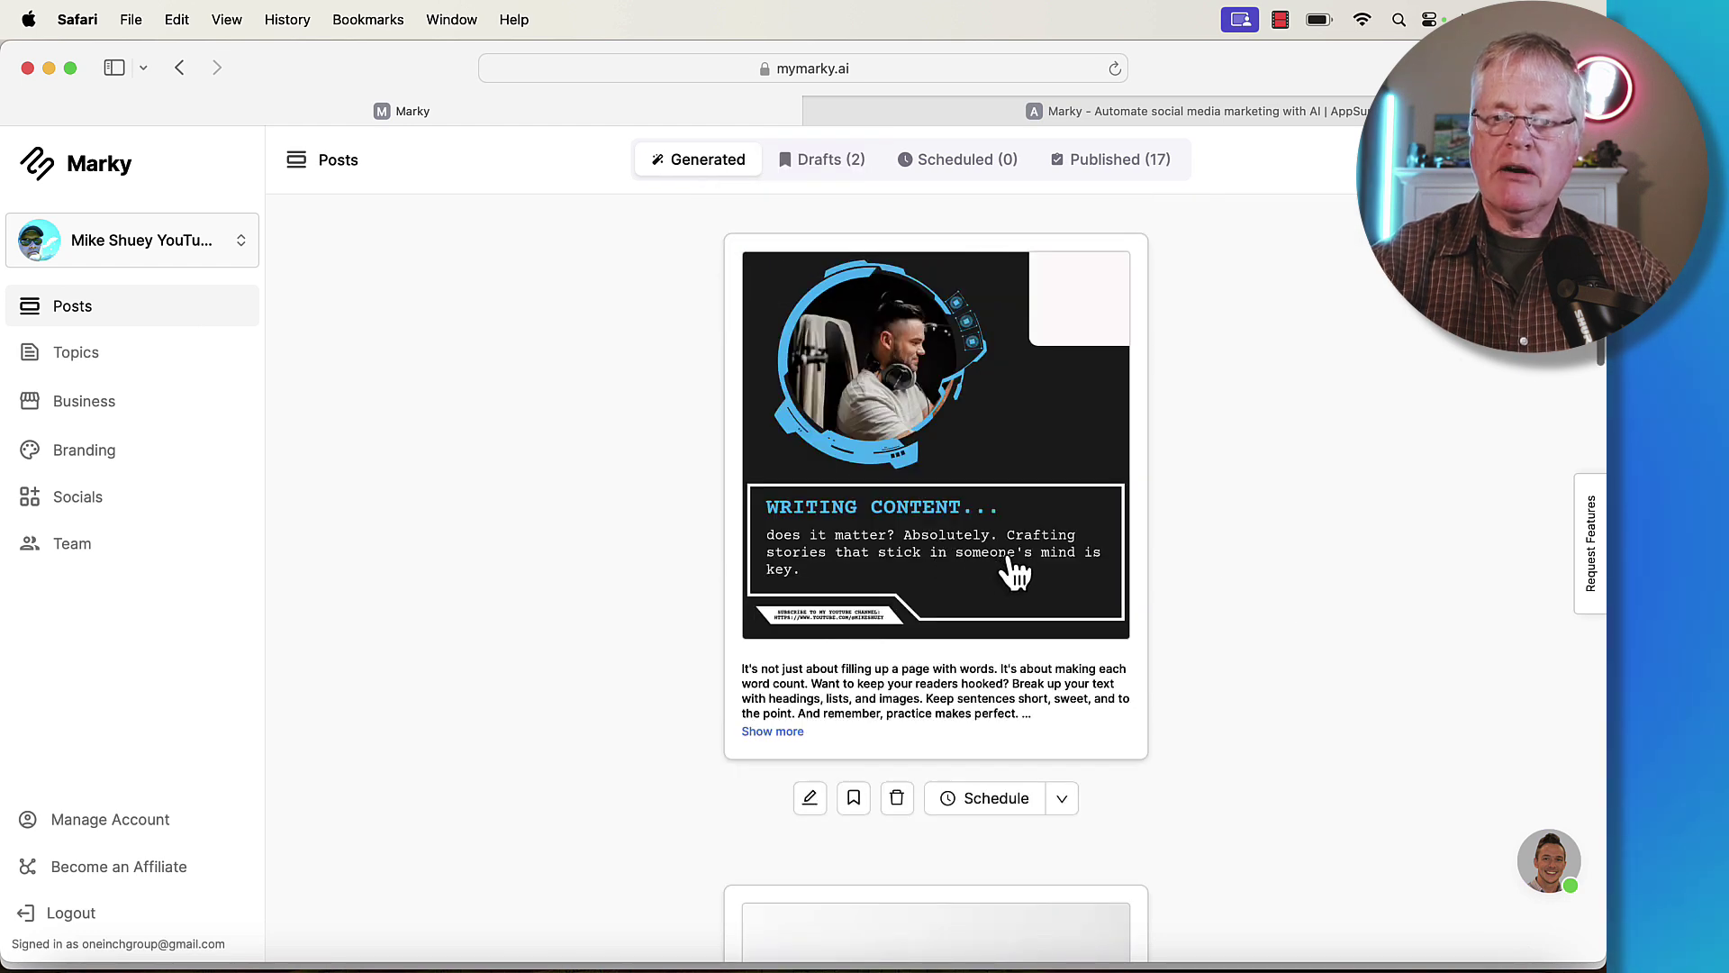
{"action": "left_click", "coordinate": [854, 798]}
Move the remaining generated posts to the trash, starting with the Google keyword research post.
{"action": "scroll", "coordinate": [1100, 765], "scroll_direction": "down", "scroll_amount": 3}
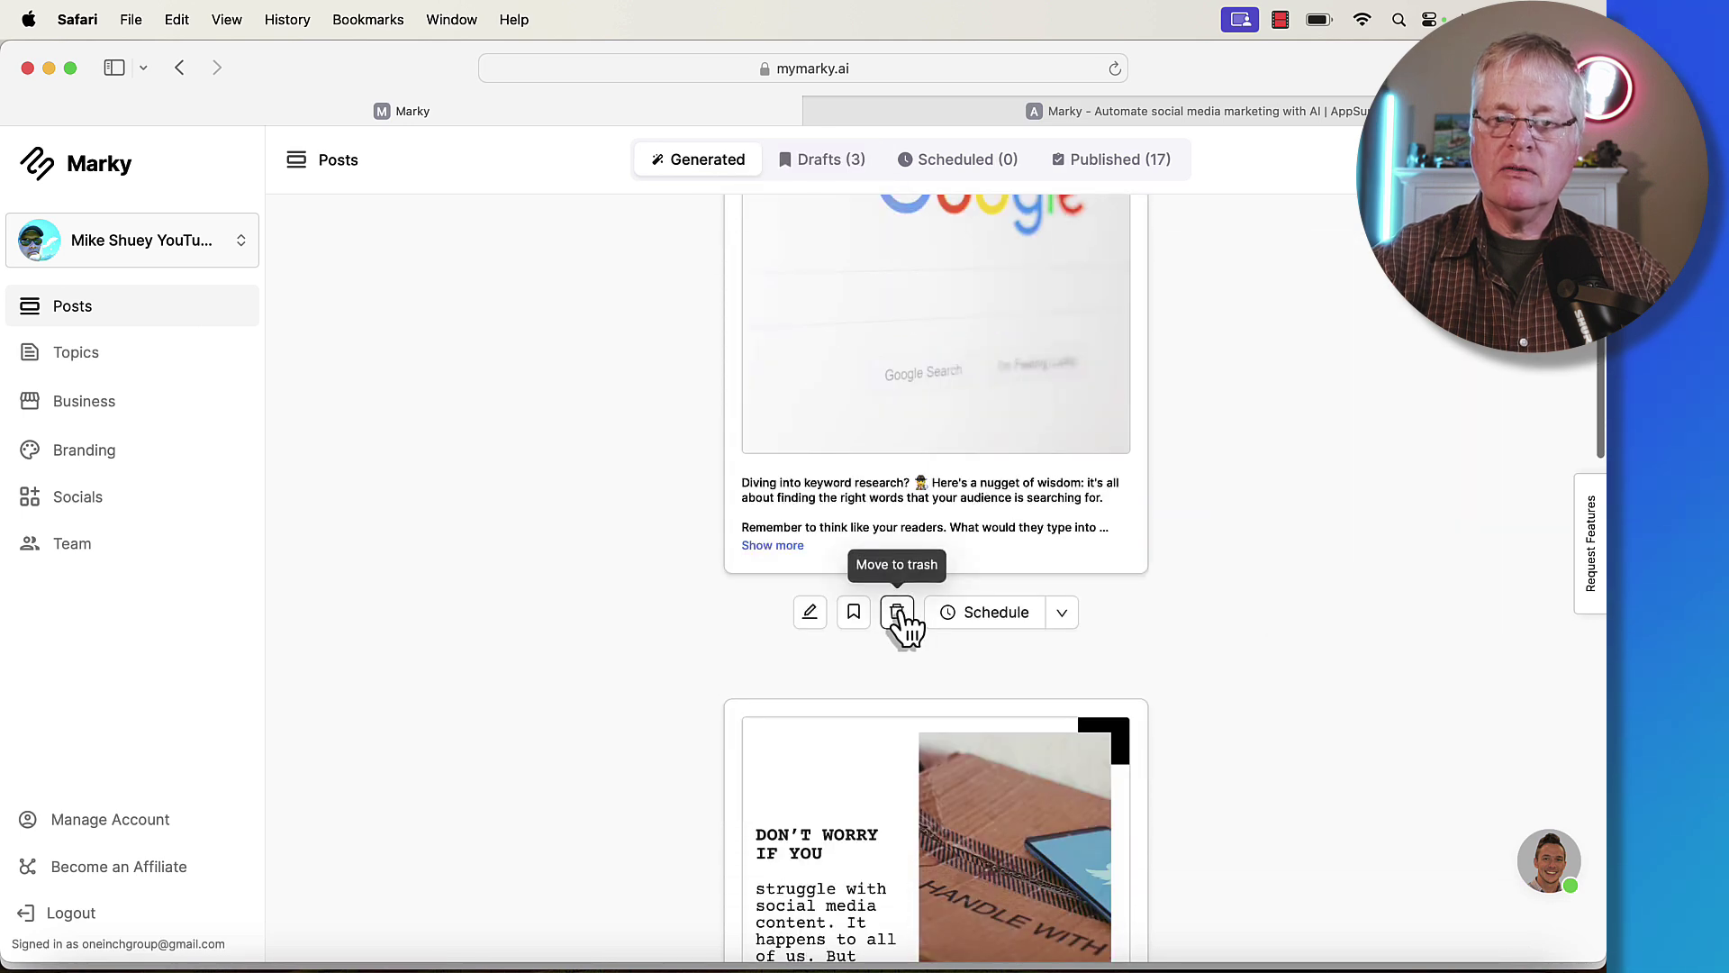
{"action": "left_click", "coordinate": [897, 613]}
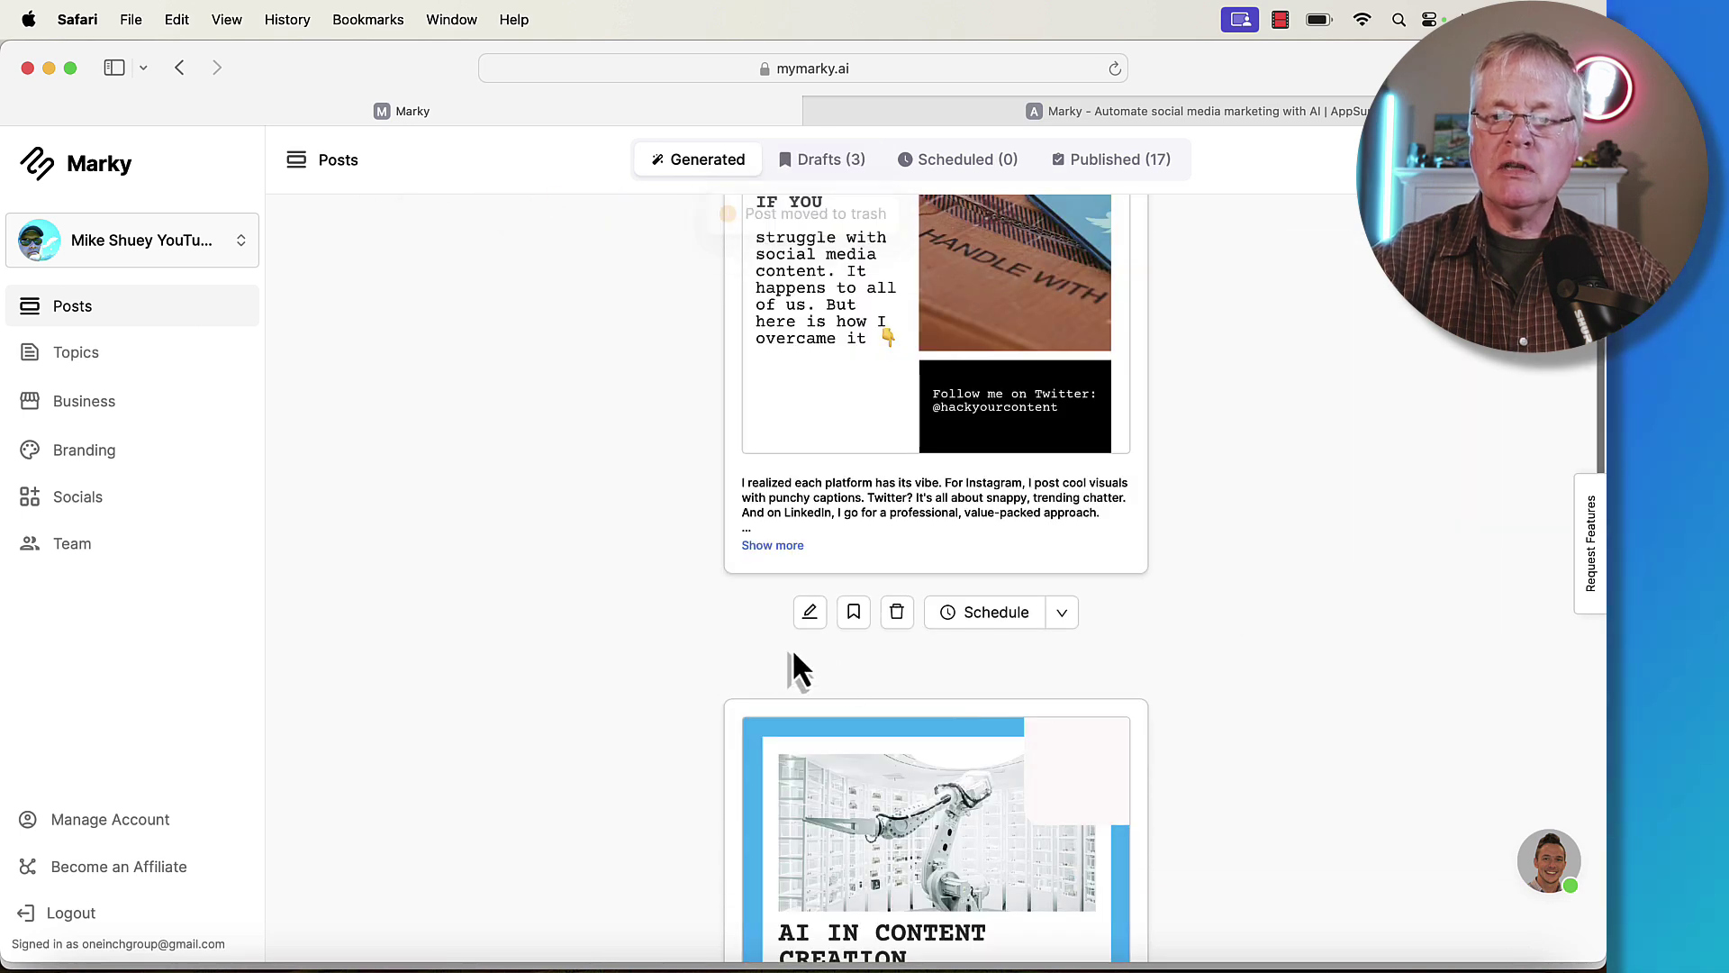
{"action": "left_click", "coordinate": [897, 613]}
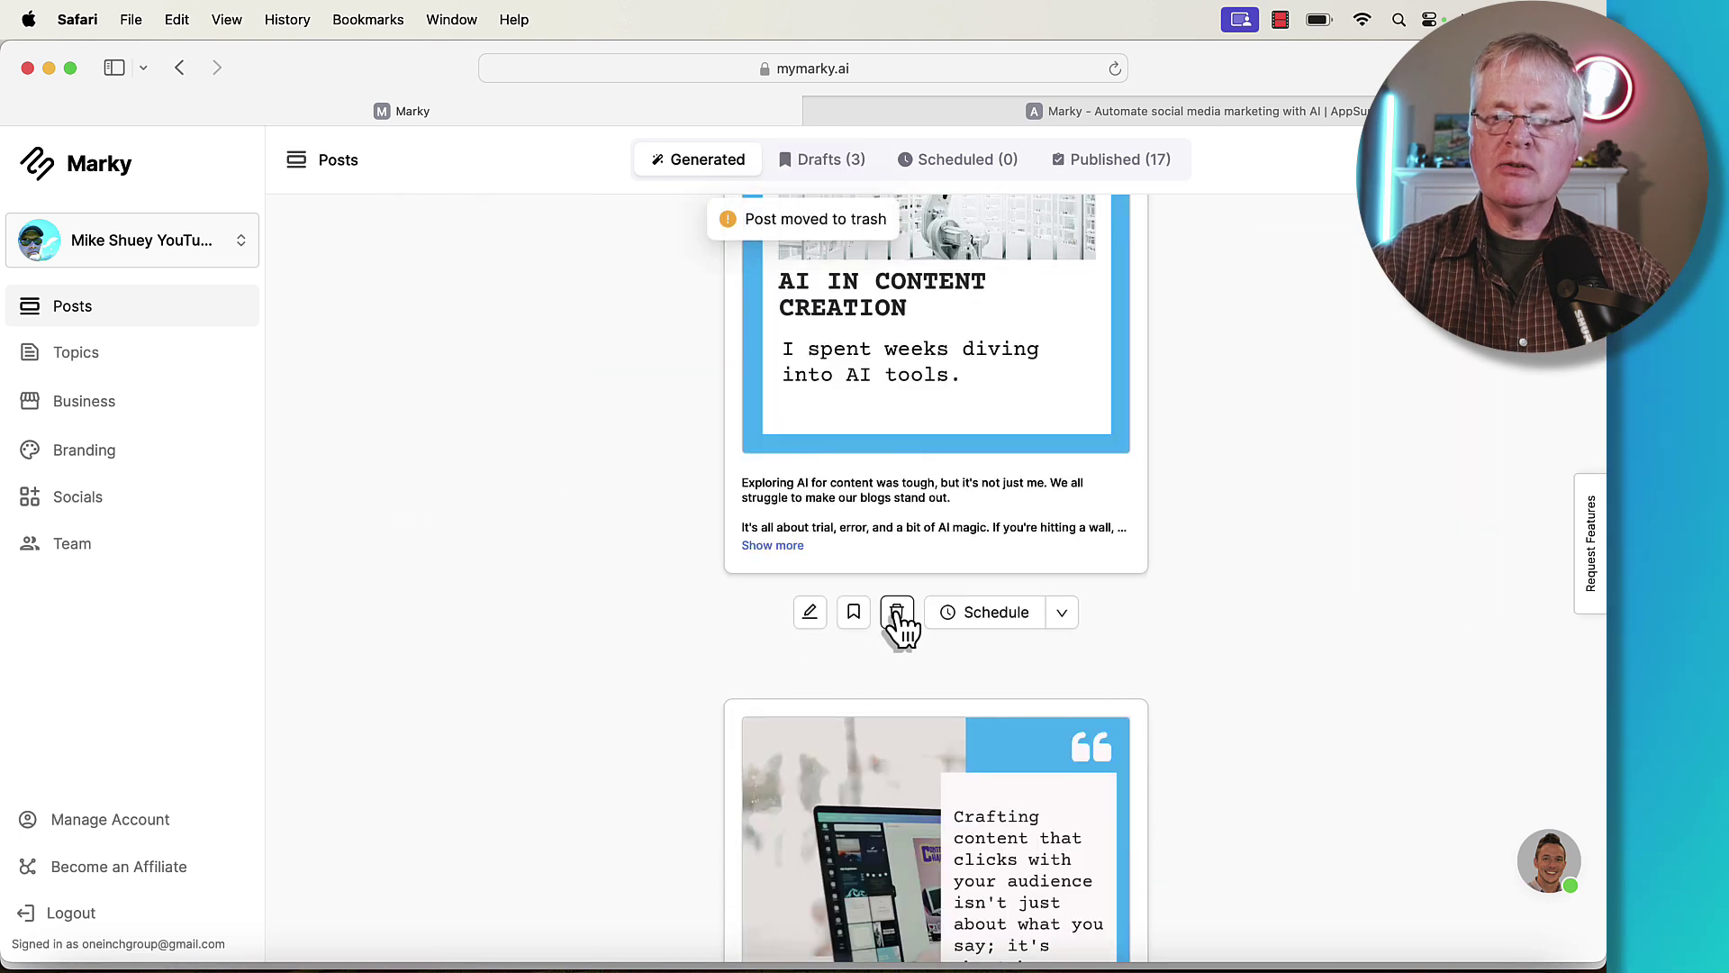
{"action": "left_click", "coordinate": [897, 612]}
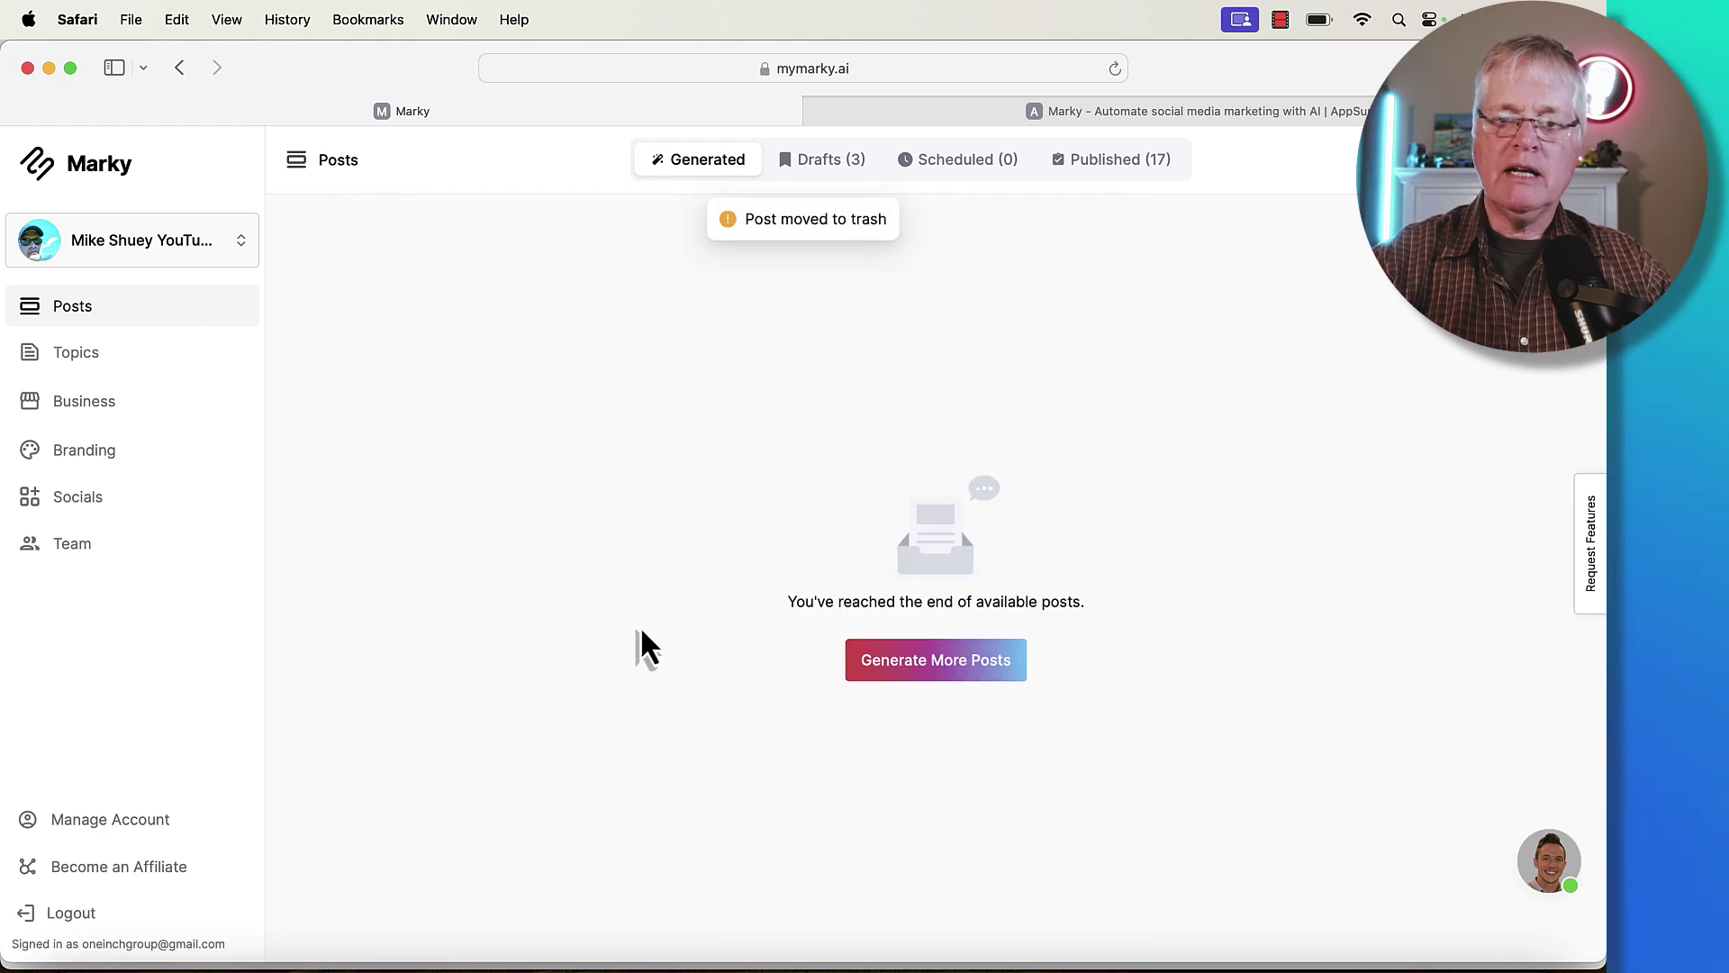
Generate more posts and browse the new batch down to the "Keyword Research 101" post.
{"action": "left_click", "coordinate": [902, 668]}
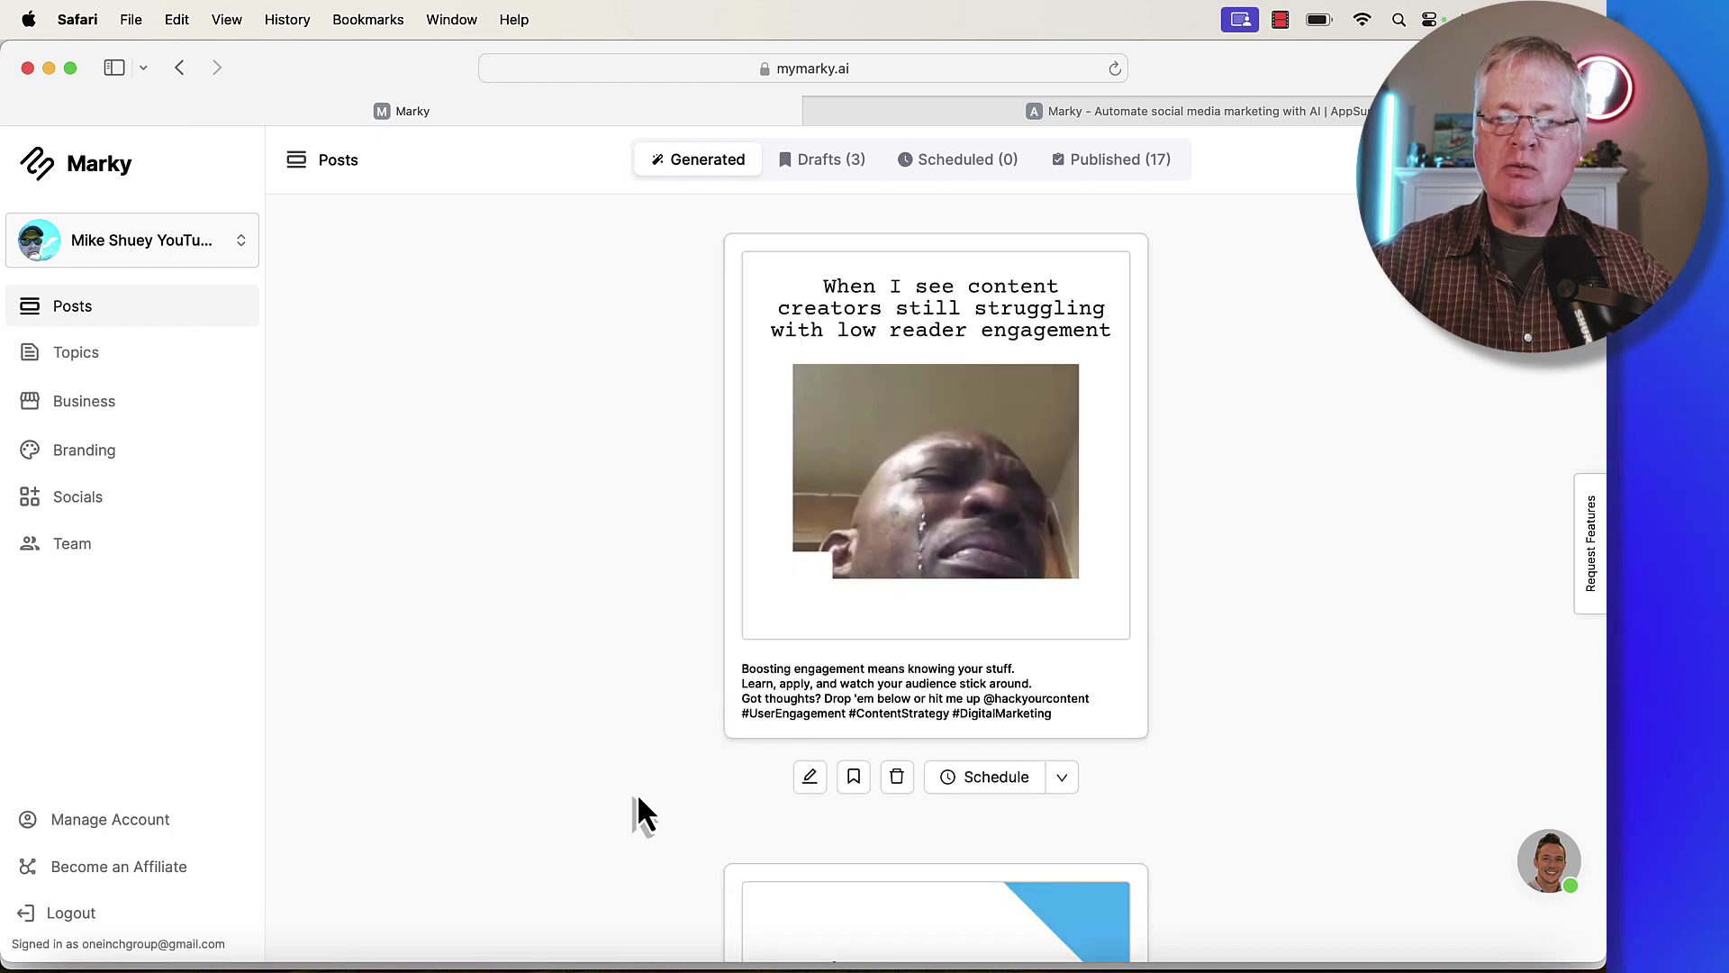
{"action": "scroll", "coordinate": [637, 800], "scroll_direction": "down", "scroll_amount": 5}
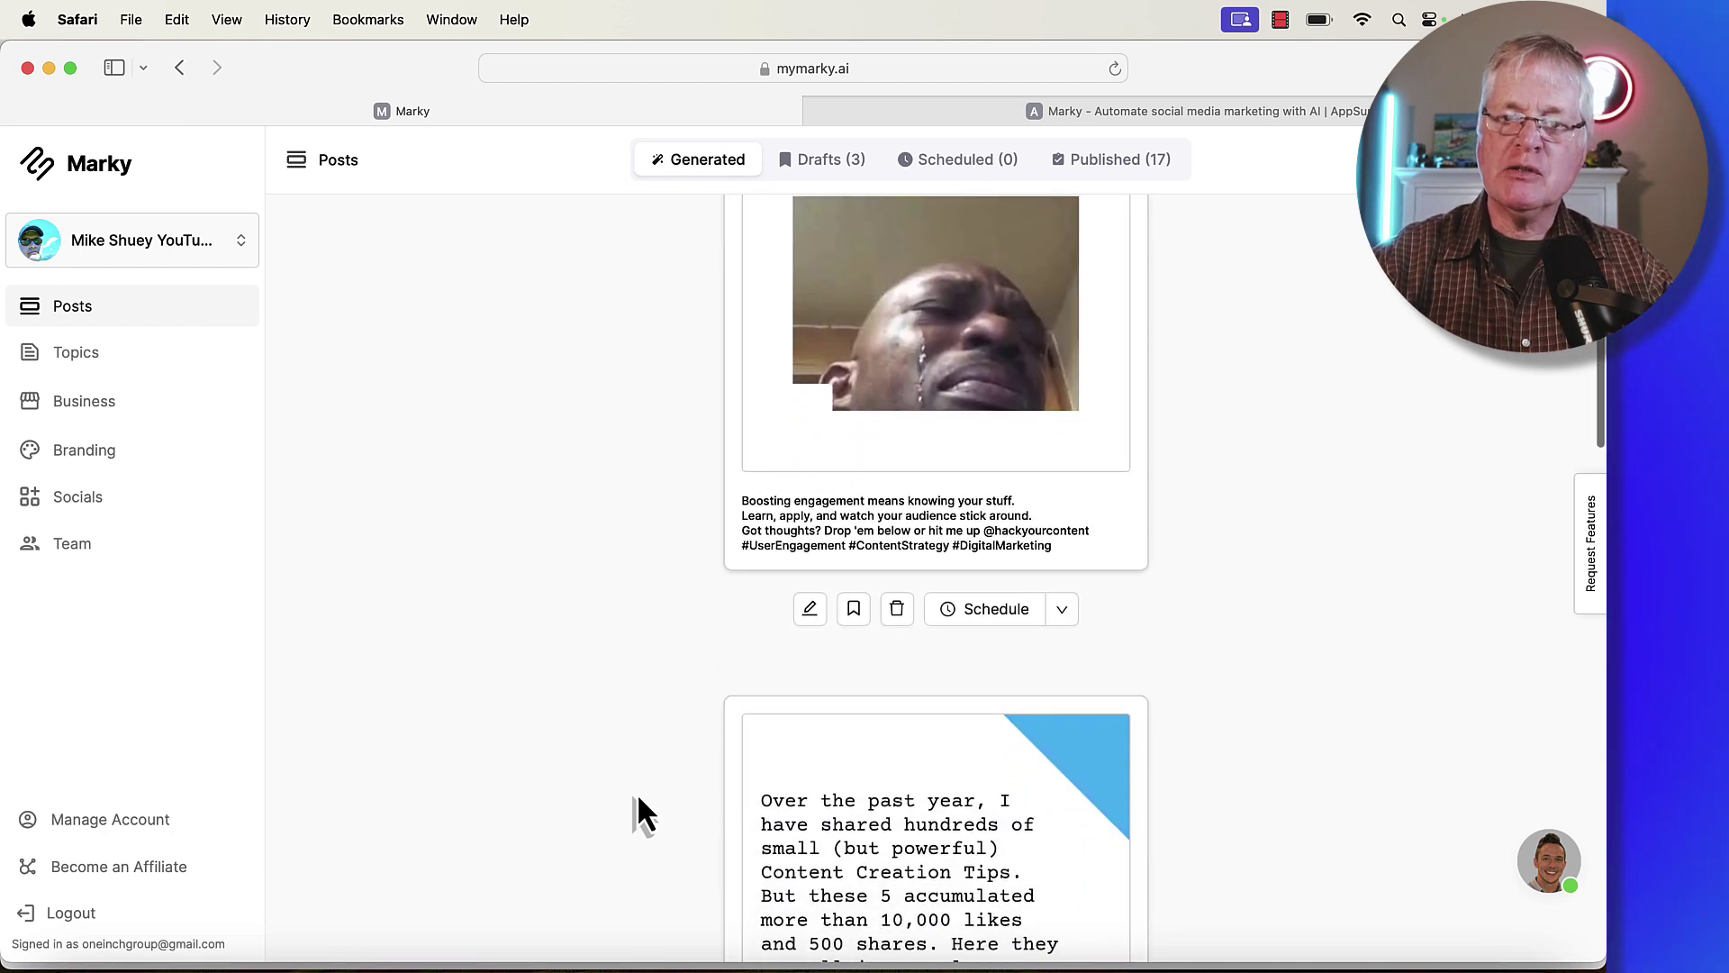
{"action": "scroll", "coordinate": [638, 798], "scroll_direction": "down", "scroll_amount": 5}
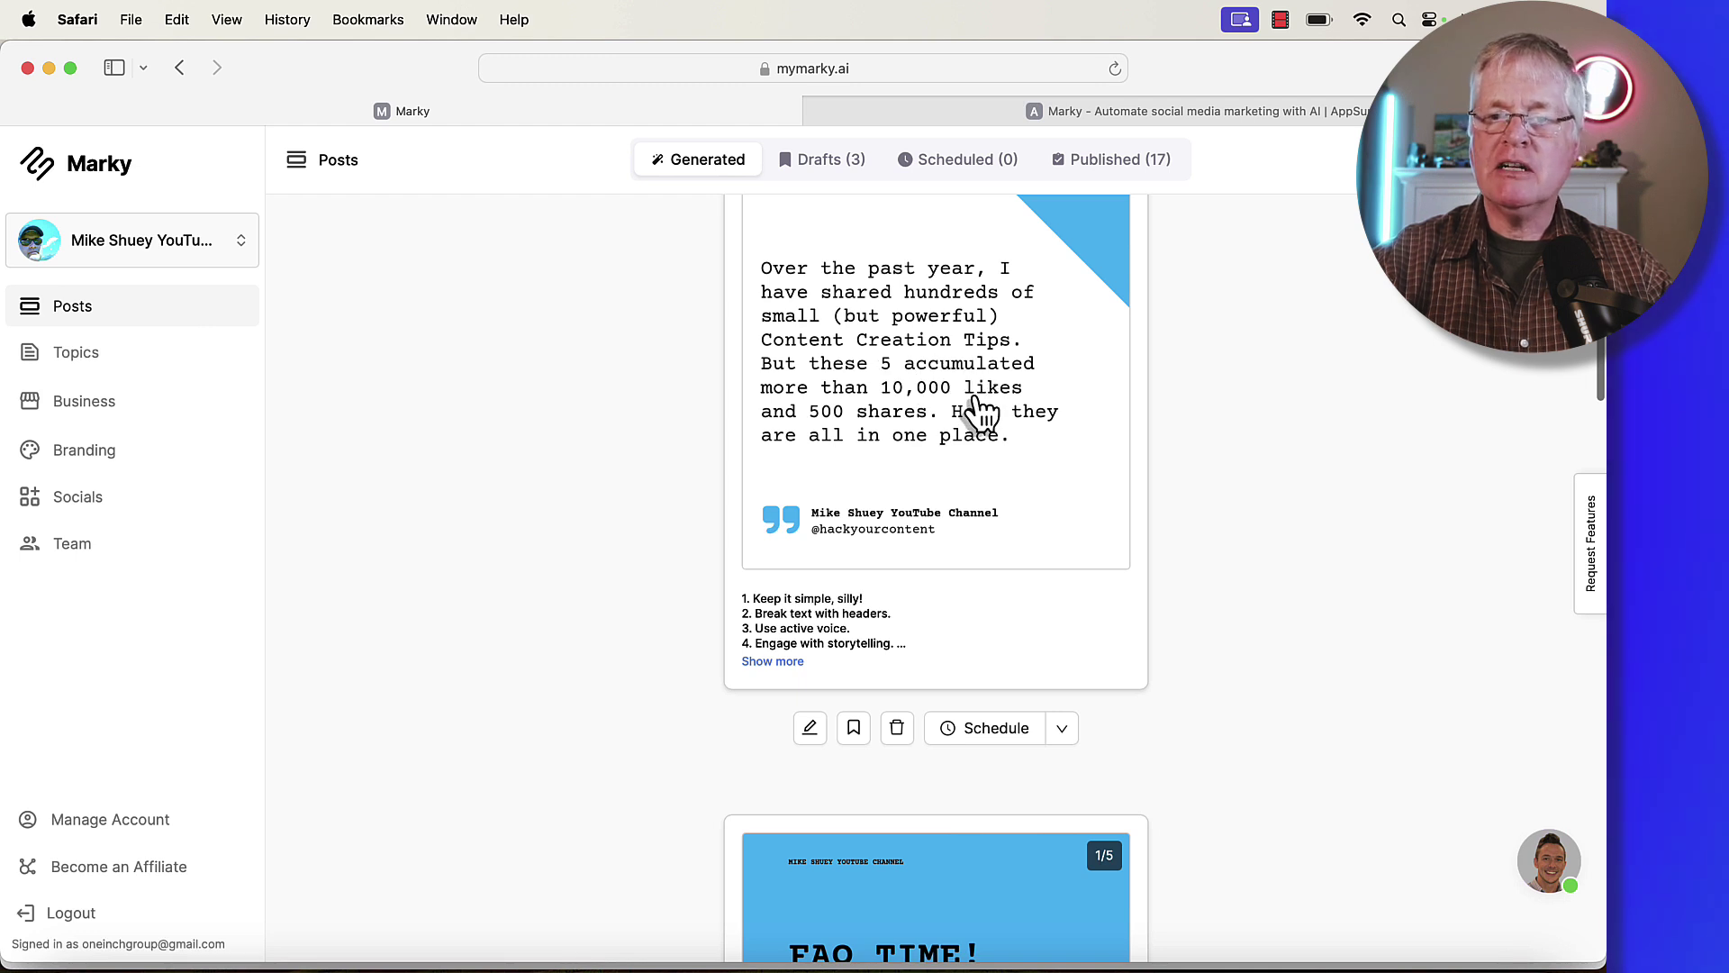
{"action": "scroll", "coordinate": [962, 444], "scroll_direction": "down", "scroll_amount": 1}
{"action": "scroll", "coordinate": [961, 444], "scroll_direction": "down", "scroll_amount": 6}
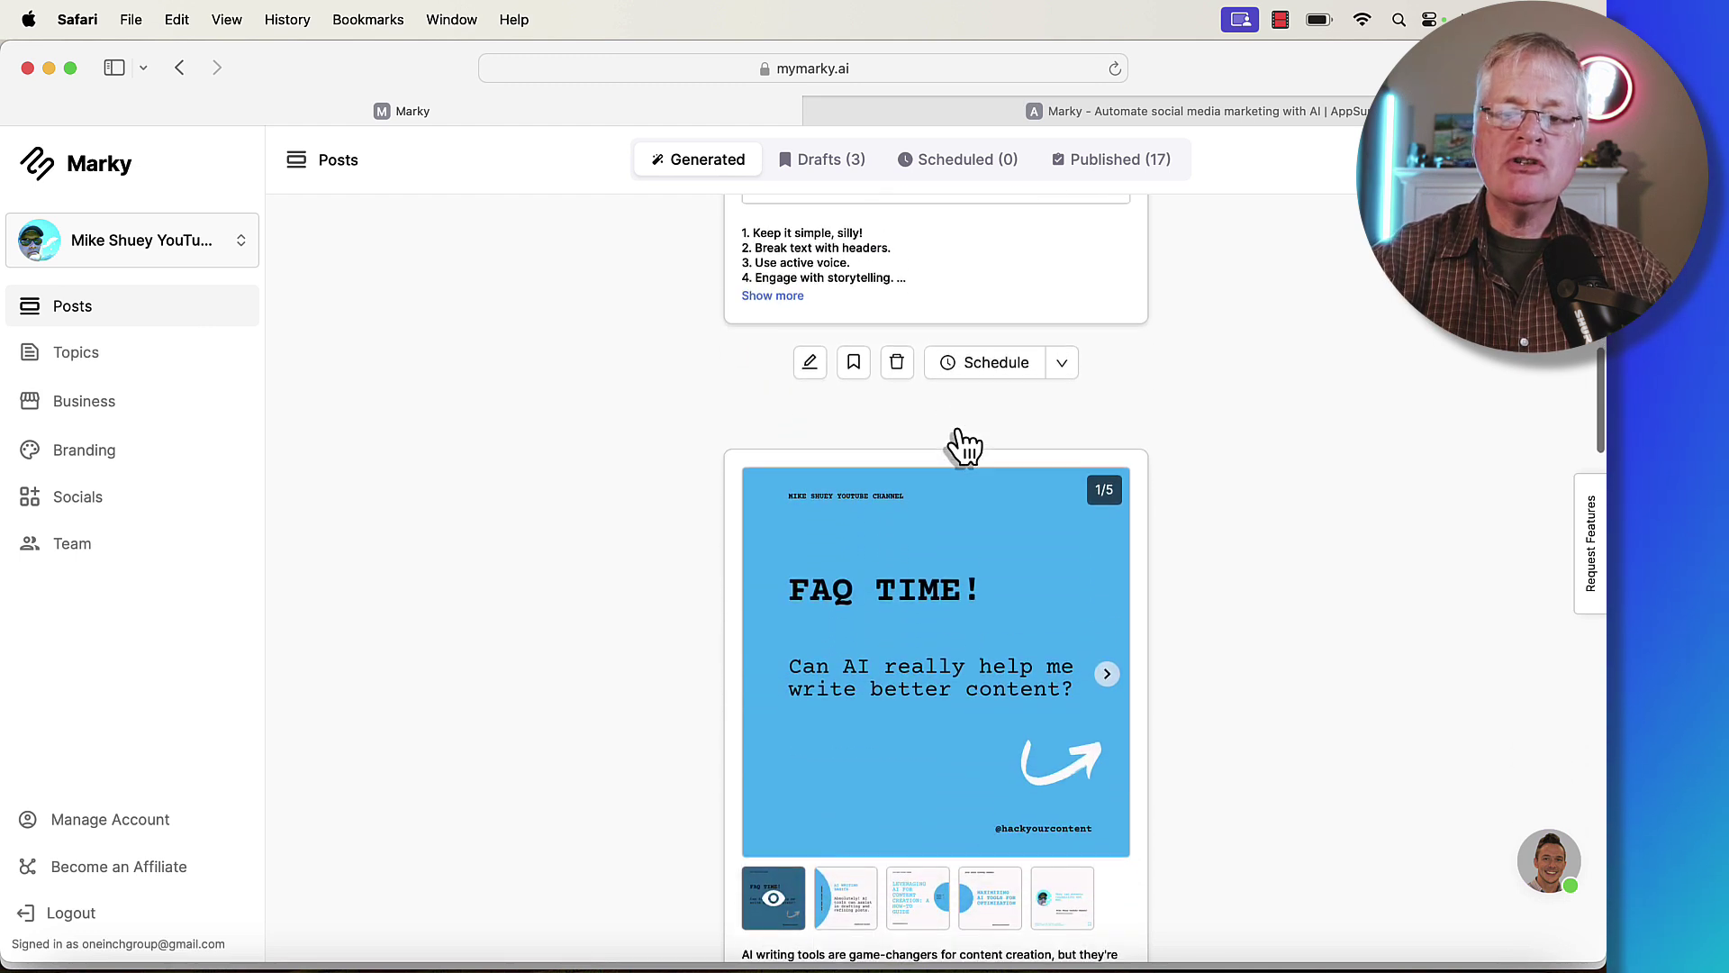
{"action": "scroll", "coordinate": [964, 444], "scroll_direction": "down", "scroll_amount": 3}
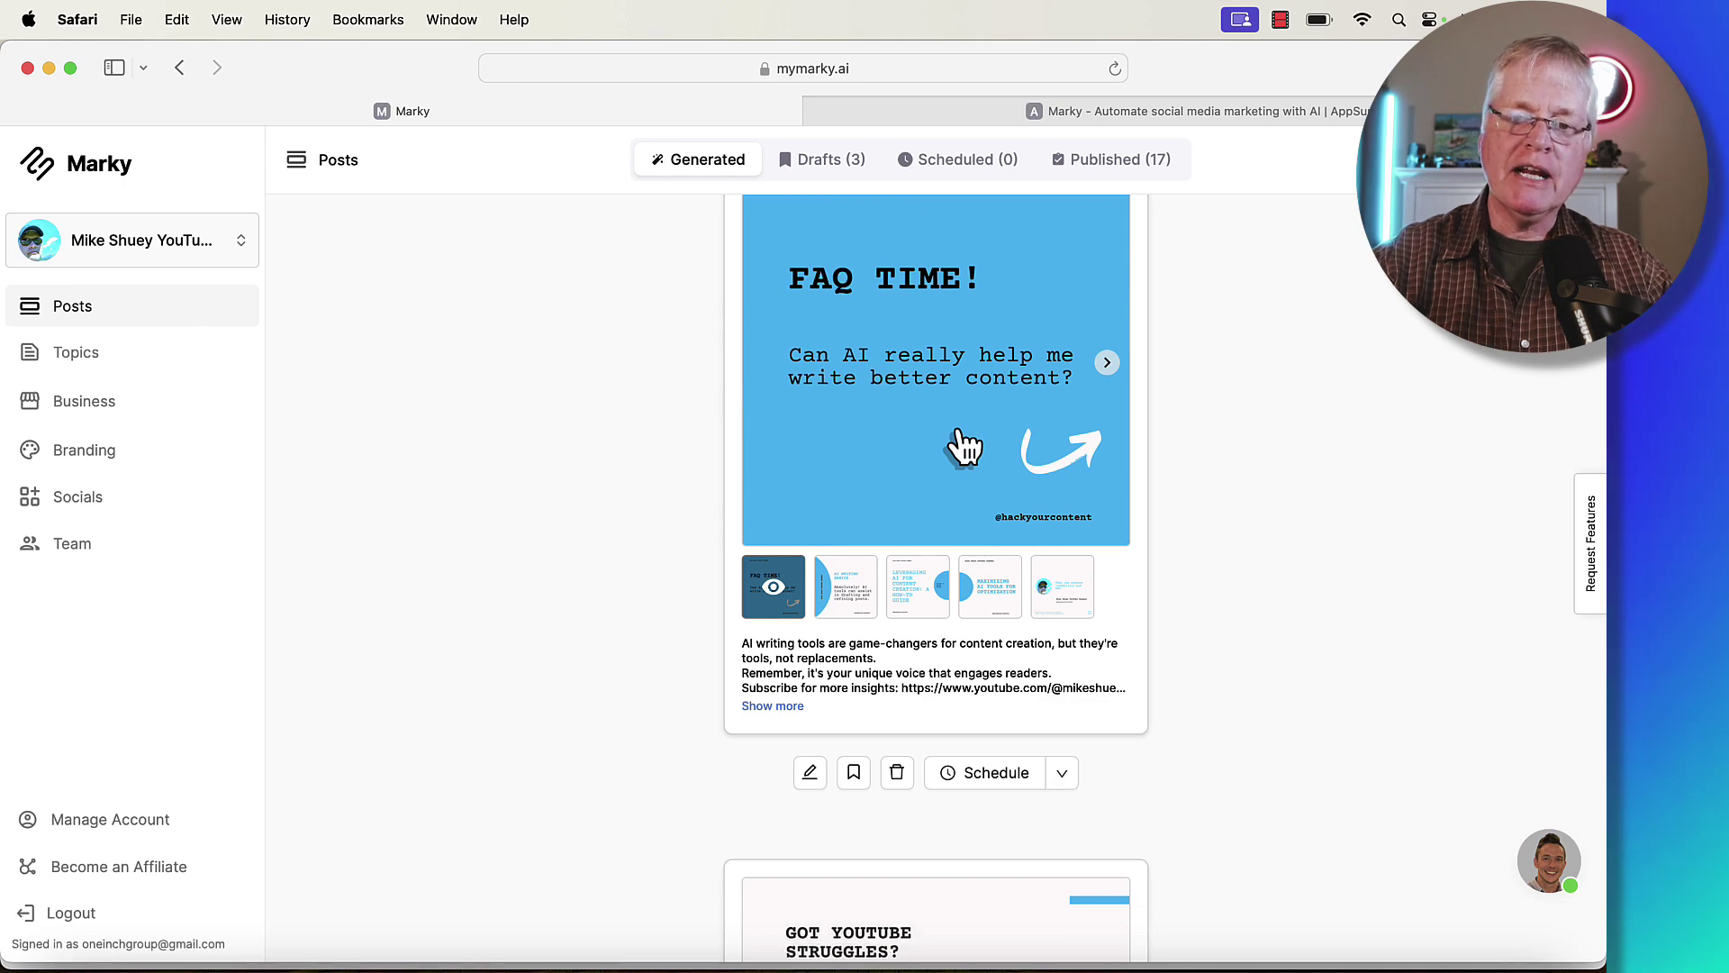
{"action": "scroll", "coordinate": [964, 444], "scroll_direction": "down", "scroll_amount": 10}
{"action": "scroll", "coordinate": [963, 444], "scroll_direction": "down", "scroll_amount": 16}
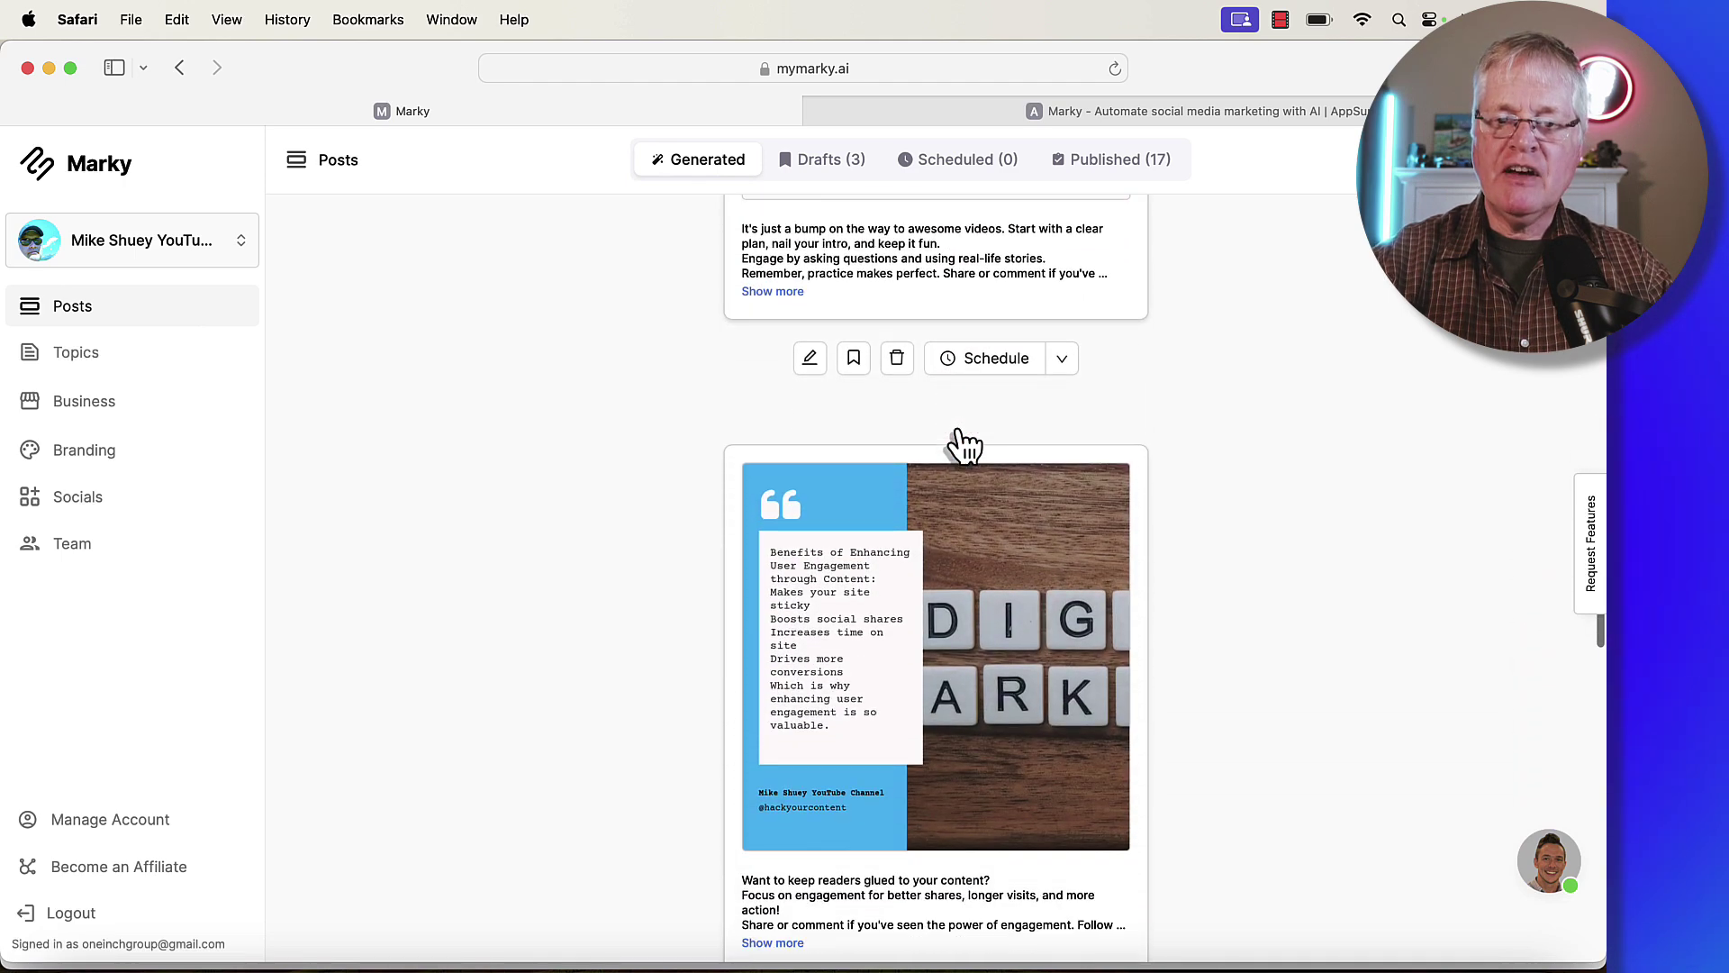
{"action": "scroll", "coordinate": [963, 444], "scroll_direction": "down", "scroll_amount": 9}
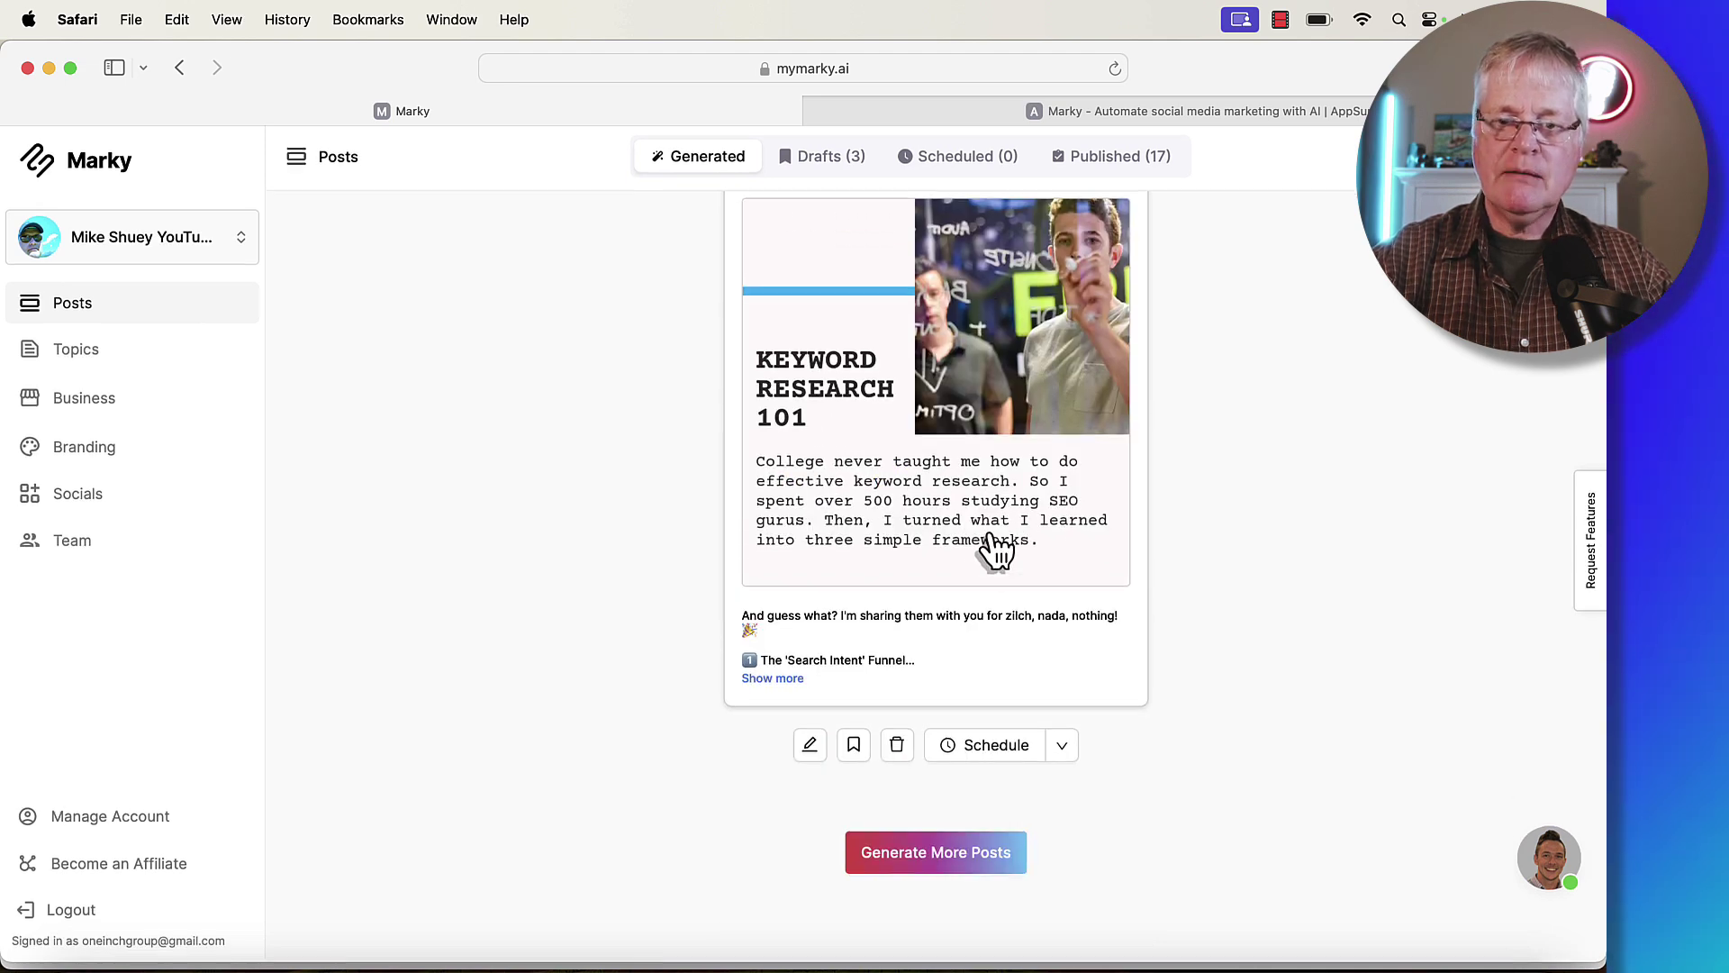
Generate another batch of posts and browse it down to the post comparing mastering AI writing tools to riding a bike.
{"action": "left_click", "coordinate": [942, 858]}
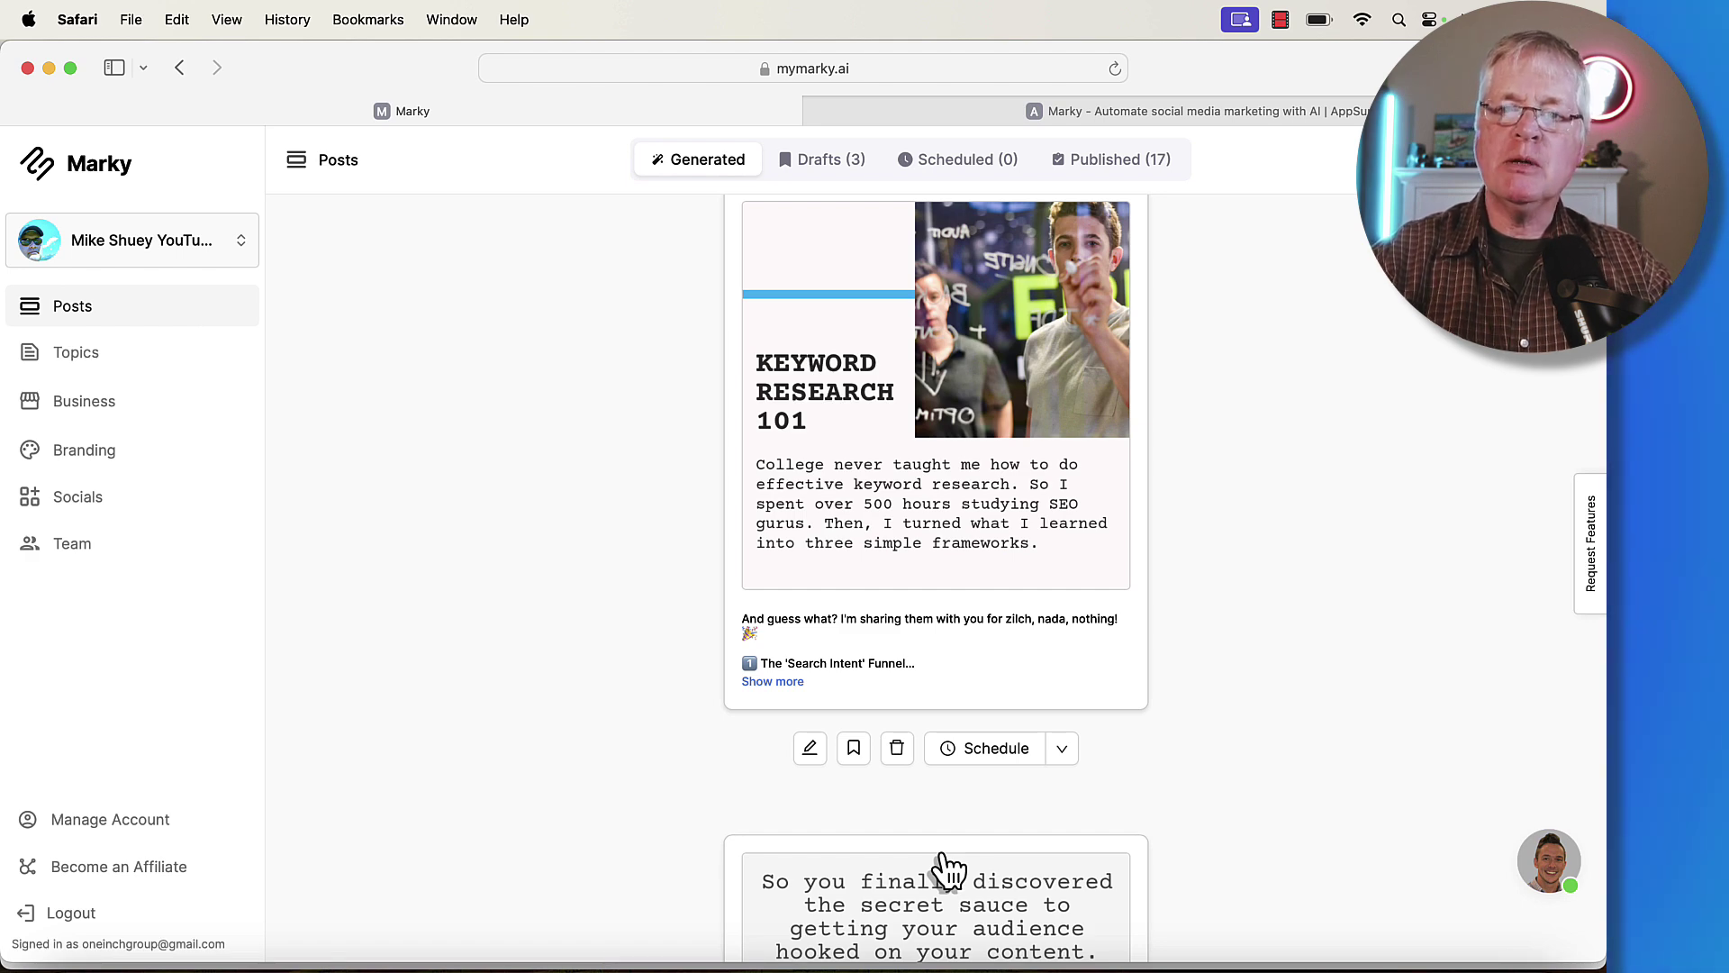
{"action": "scroll", "coordinate": [645, 603], "scroll_direction": "down", "scroll_amount": 15}
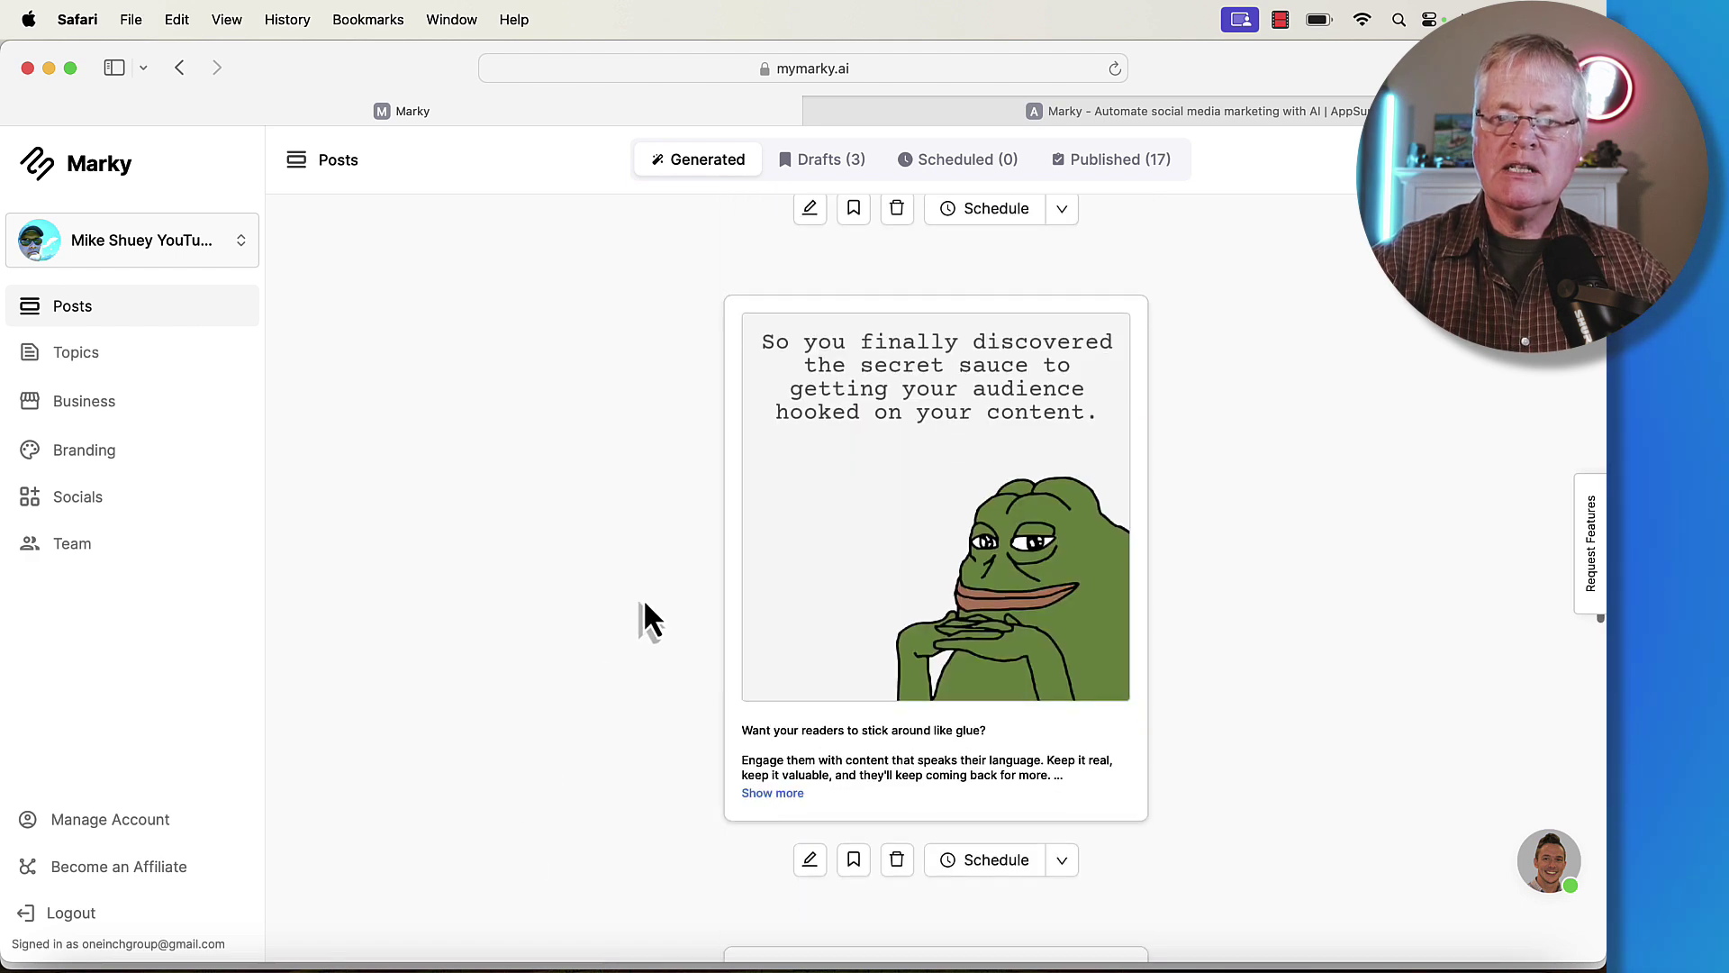
{"action": "scroll", "coordinate": [643, 598], "scroll_direction": "down", "scroll_amount": 8}
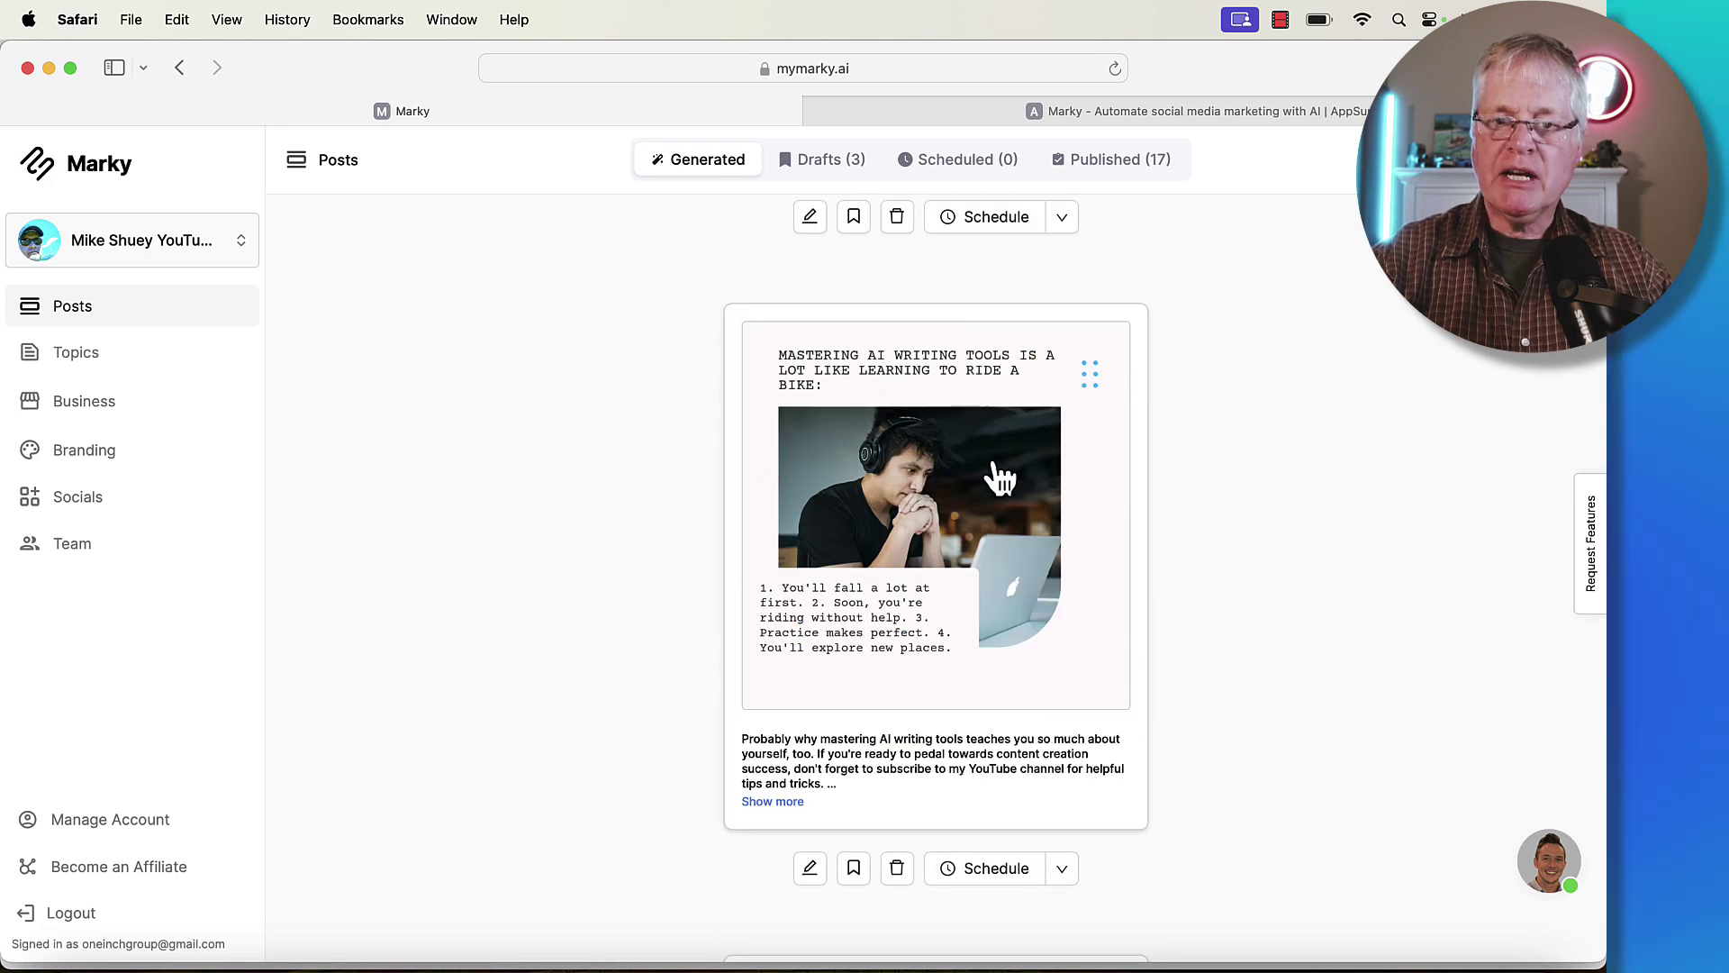
{"action": "scroll", "coordinate": [923, 676], "scroll_direction": "down", "scroll_amount": 2}
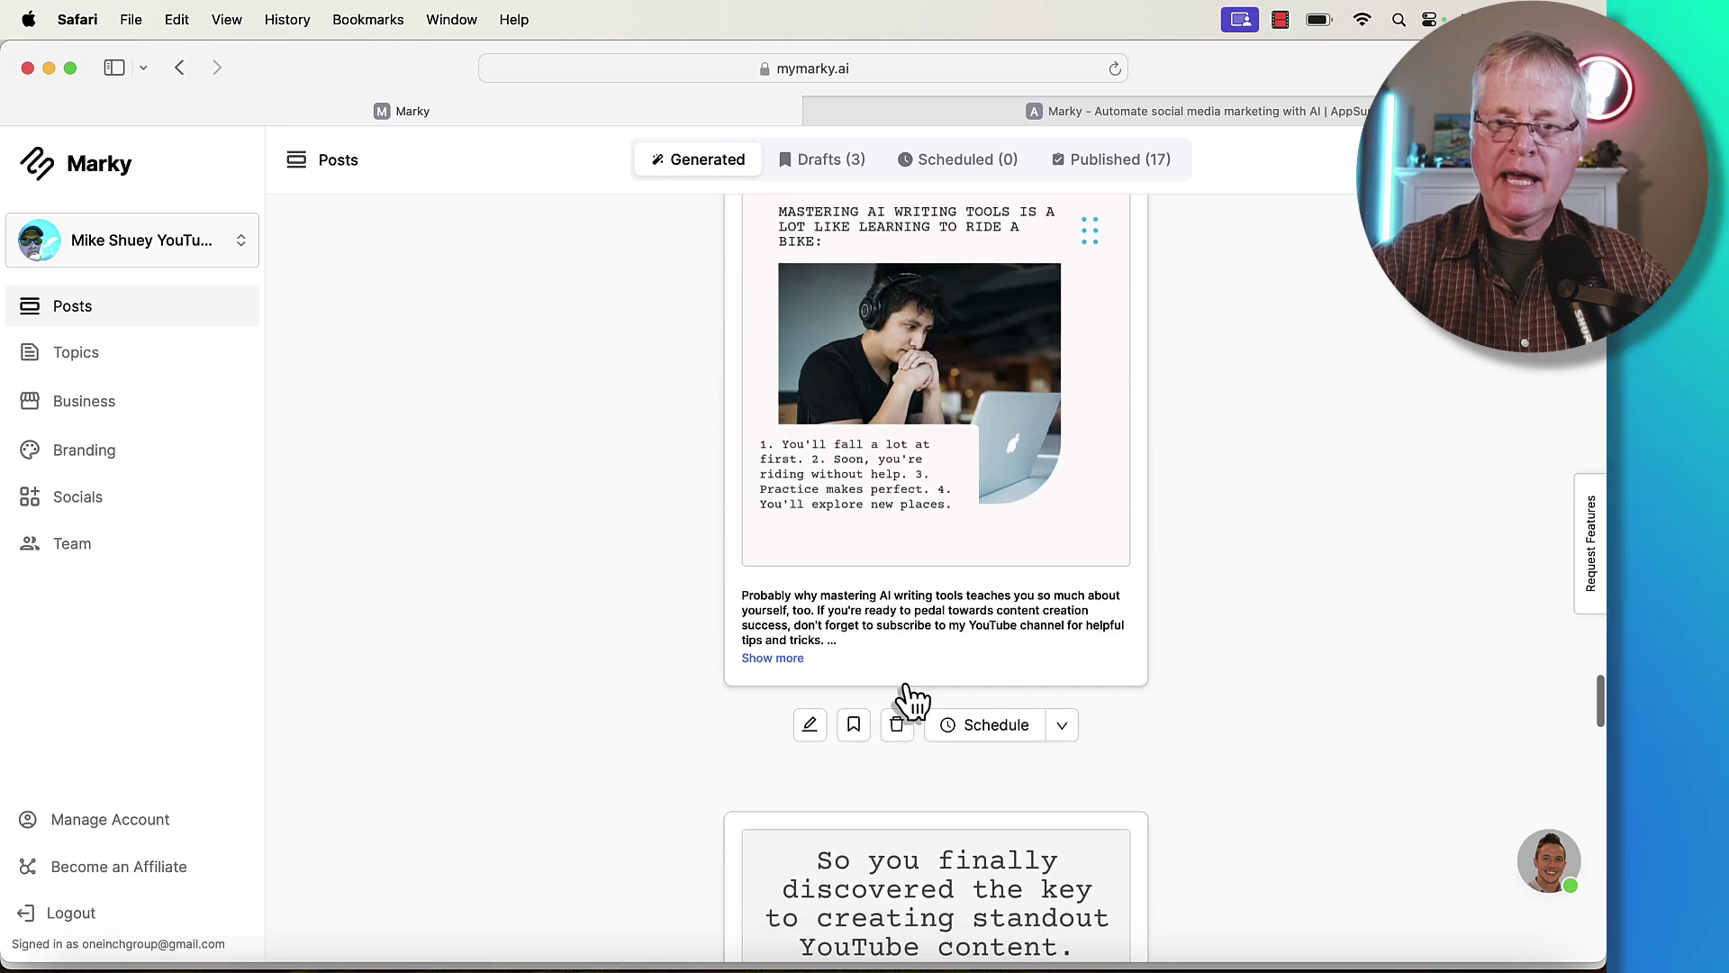
Save the AI writing tools post to the drafts, add "See my YouTube videos at:" with the channel link above its caption's hashtags, and save.
{"action": "left_click", "coordinate": [780, 658]}
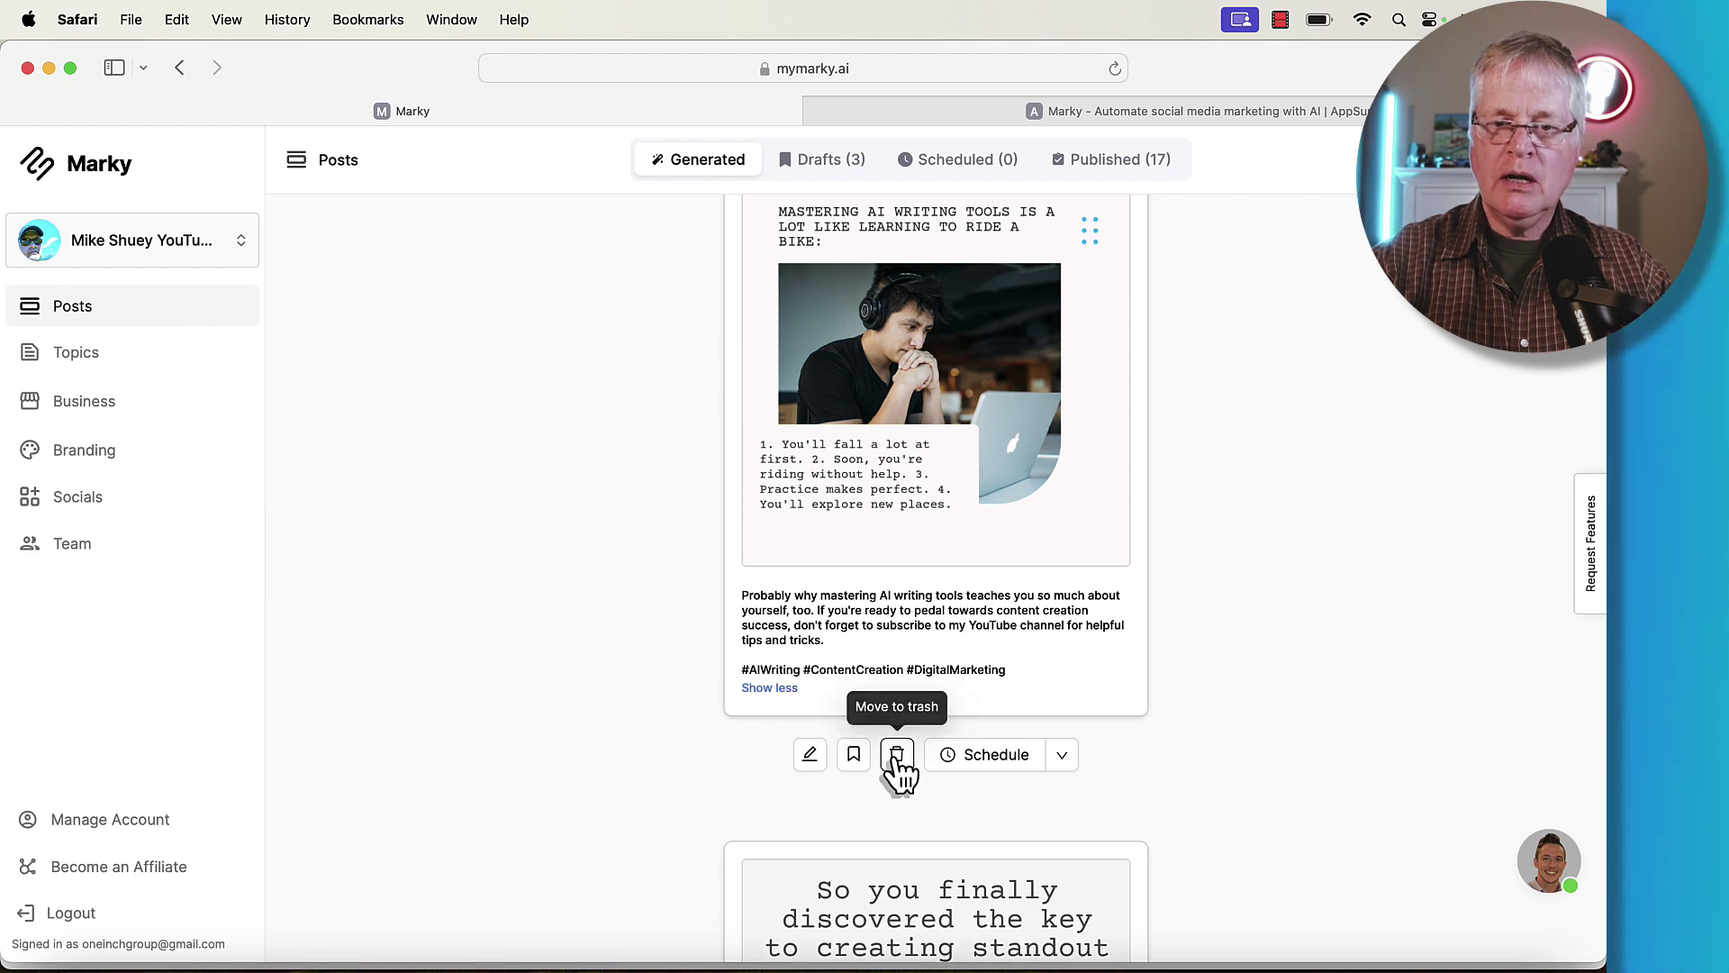
{"action": "left_click", "coordinate": [854, 756]}
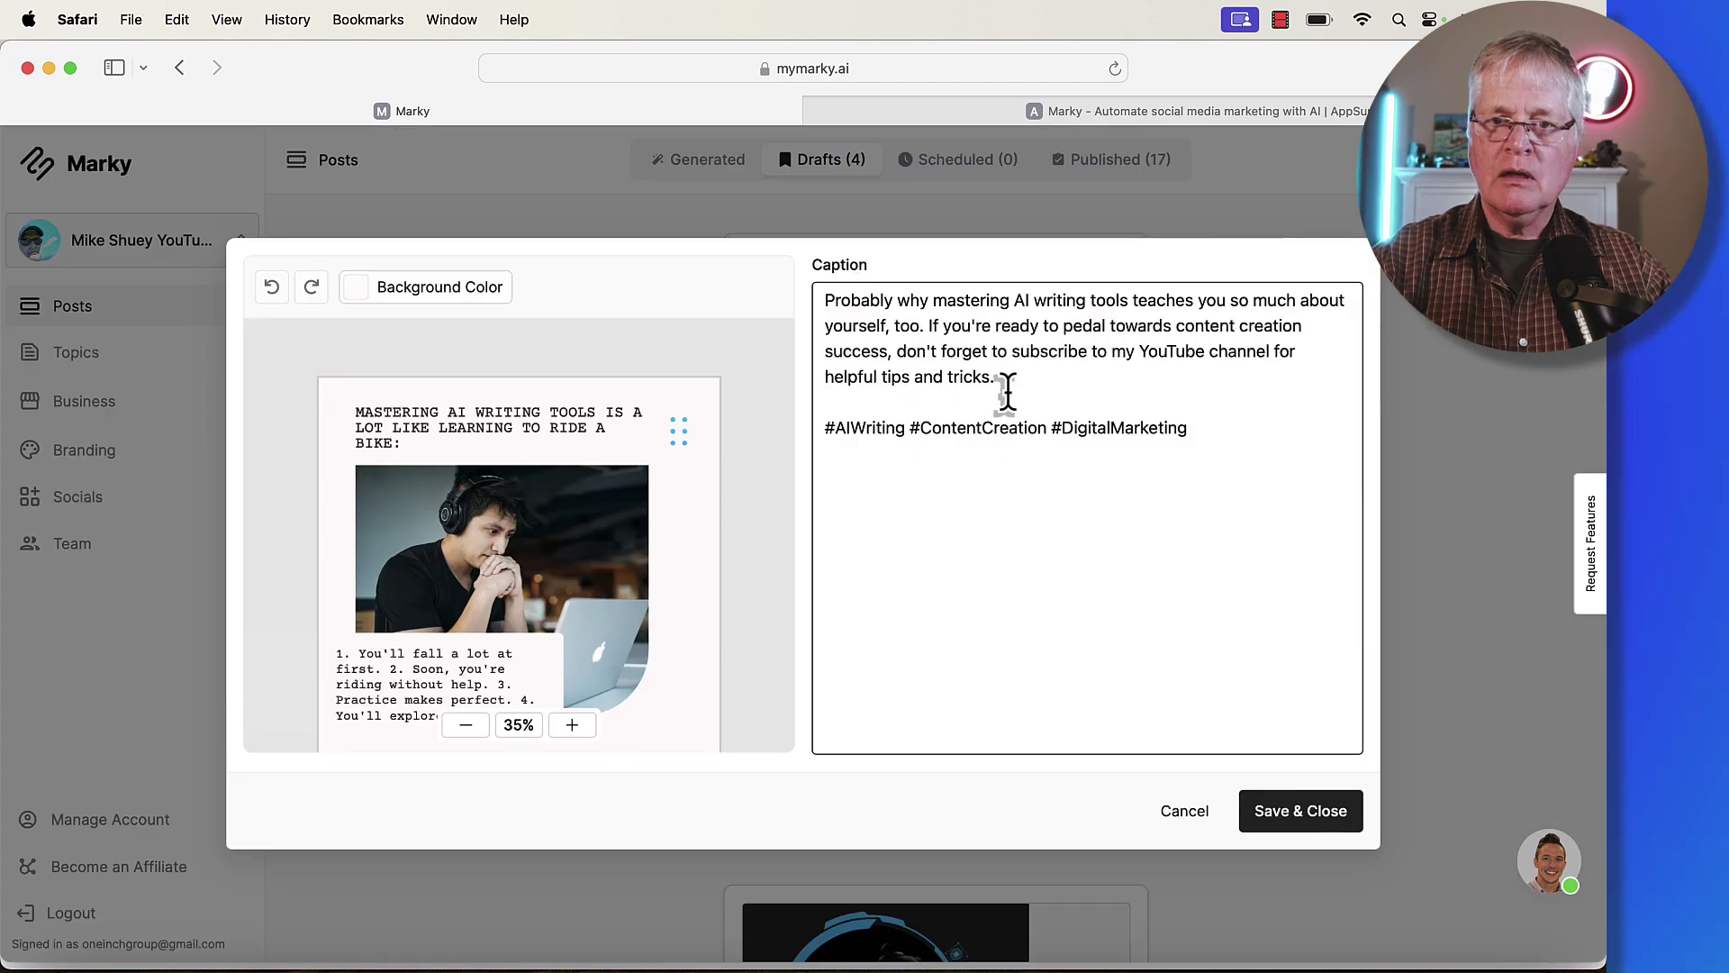
{"action": "left_click", "coordinate": [1007, 378]}
{"action": "type", "text": "See my YouTube videos at: https://youtube.com/@mikeshuey"}
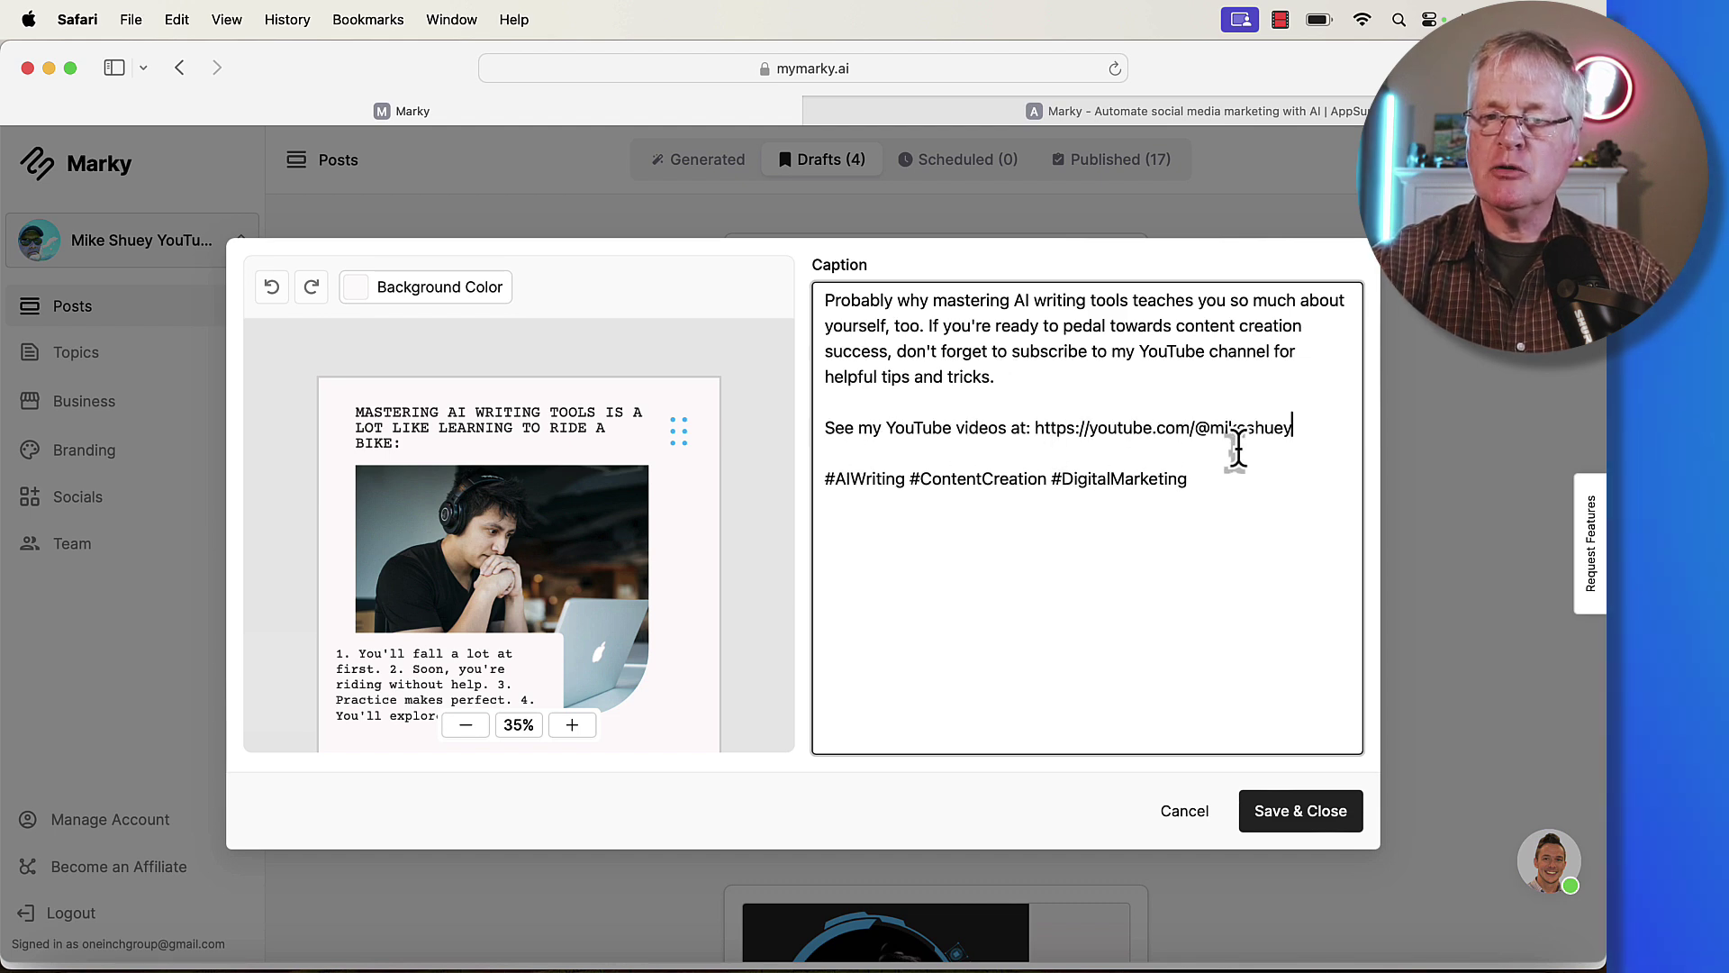
{"action": "left_click", "coordinate": [1268, 809]}
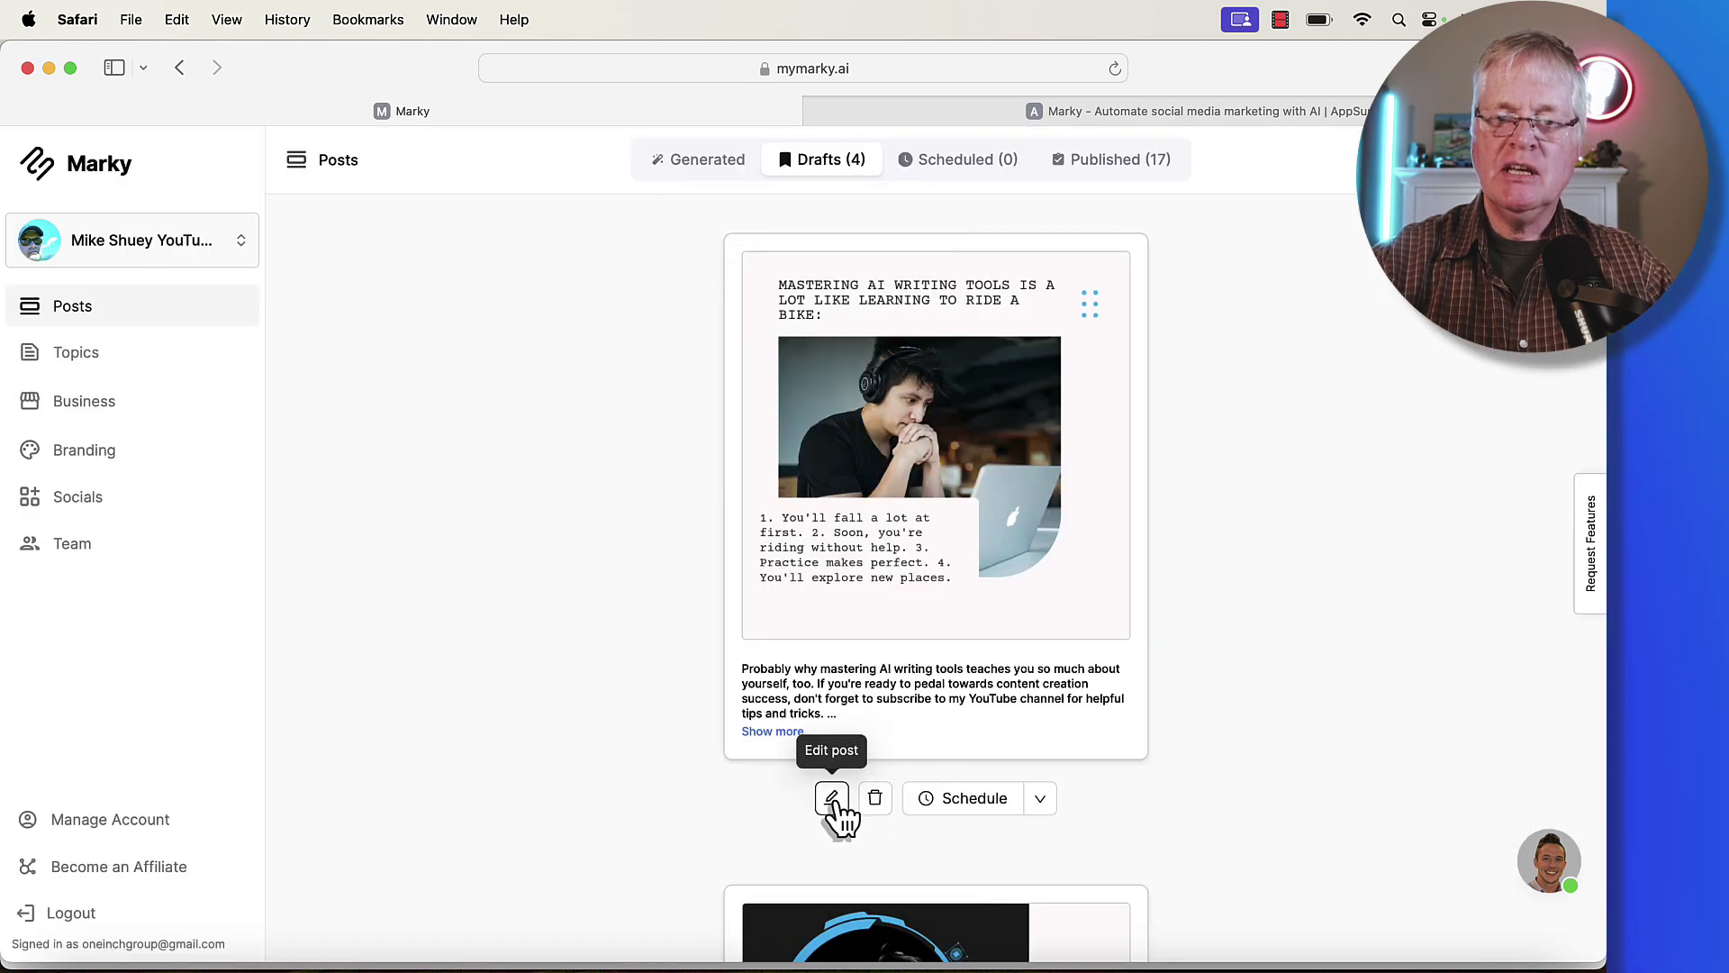
Publish the AI writing tools draft immediately and check the published post on the Pinterest and X profiles.
{"action": "left_click", "coordinate": [1041, 800]}
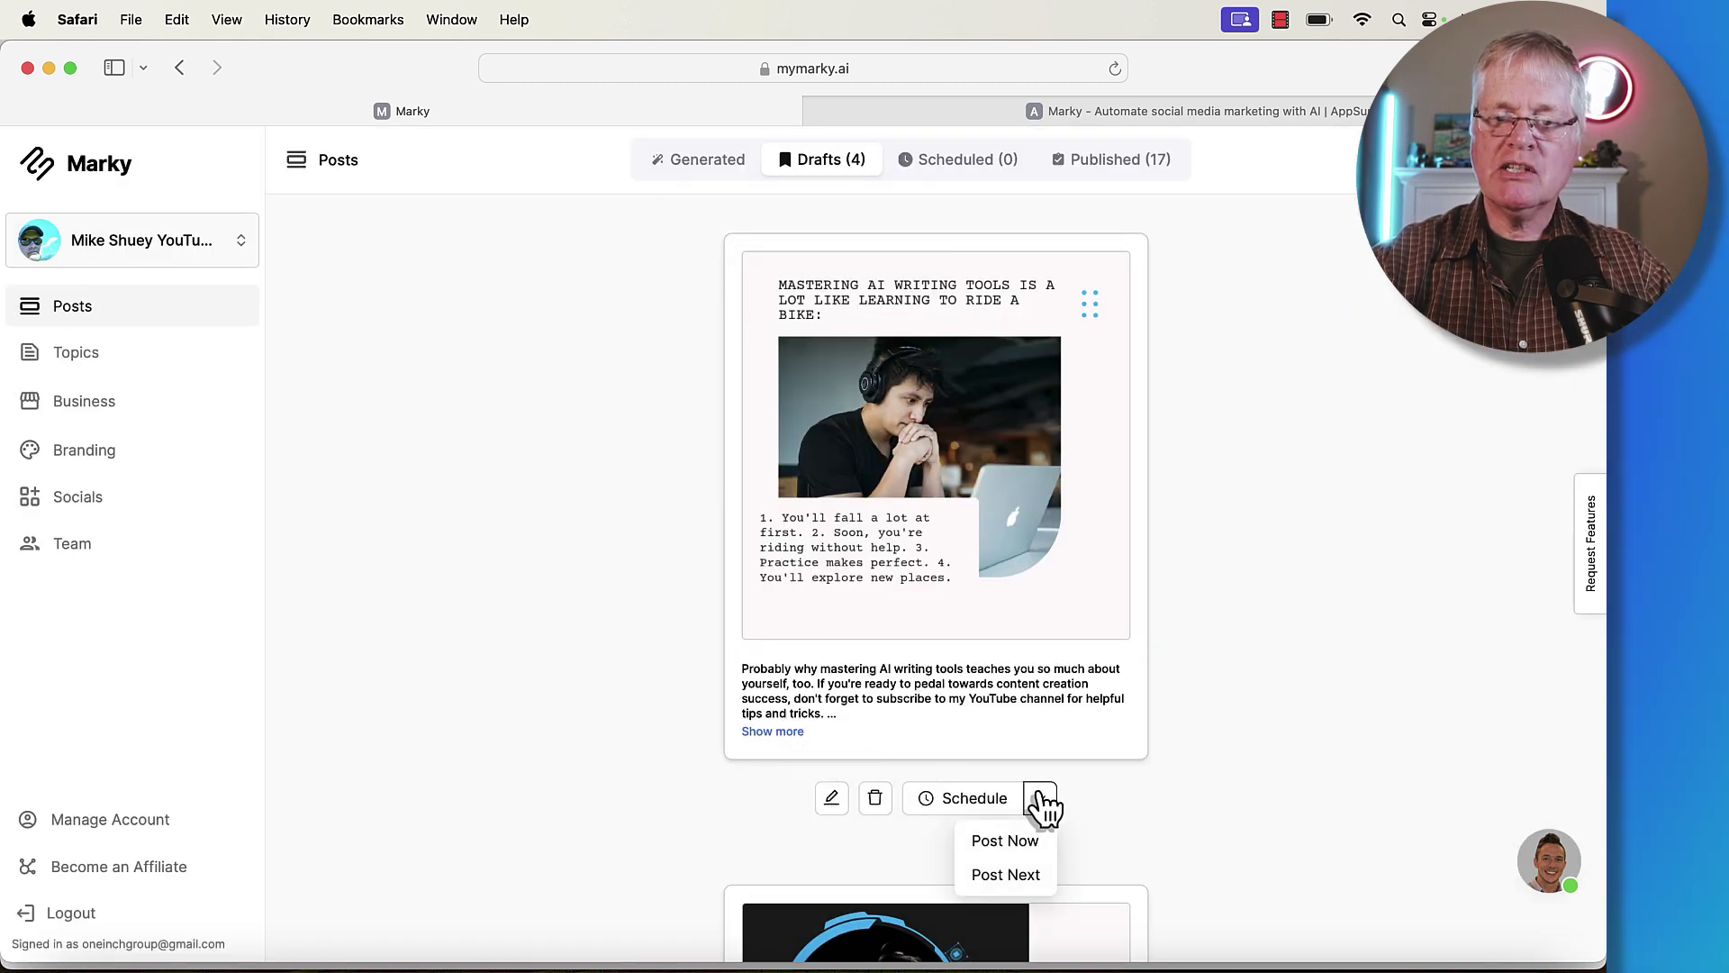
{"action": "left_click", "coordinate": [1020, 847]}
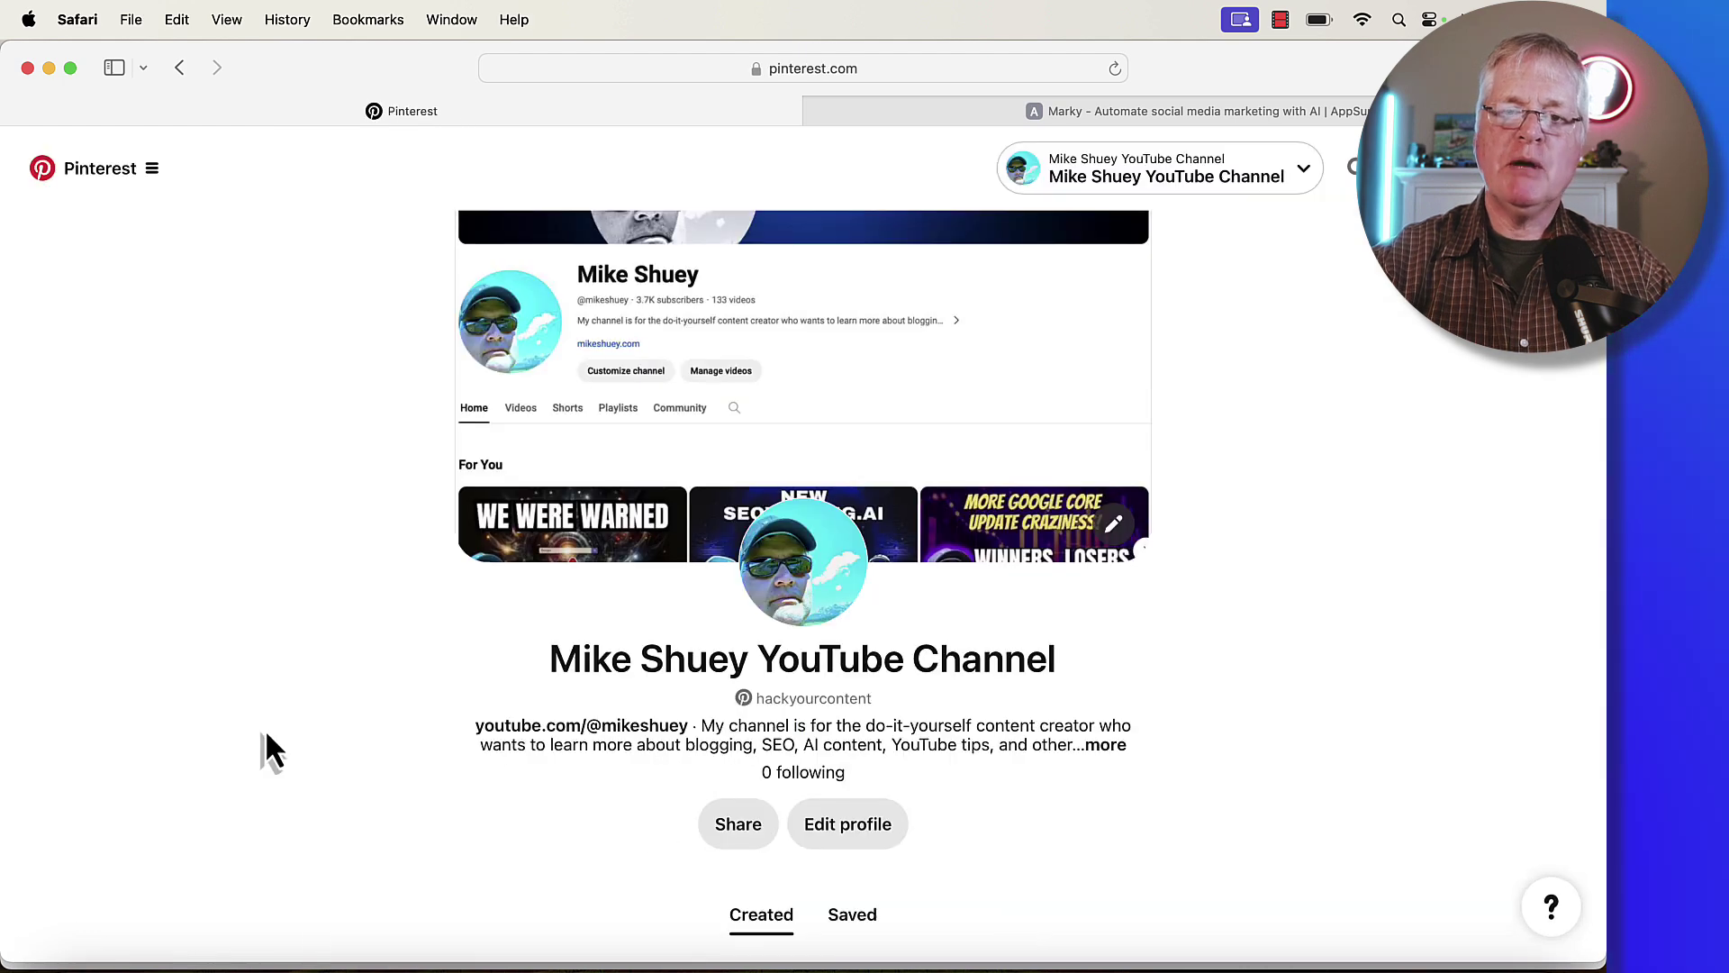
{"action": "scroll", "coordinate": [144, 579], "scroll_direction": "down", "scroll_amount": 6}
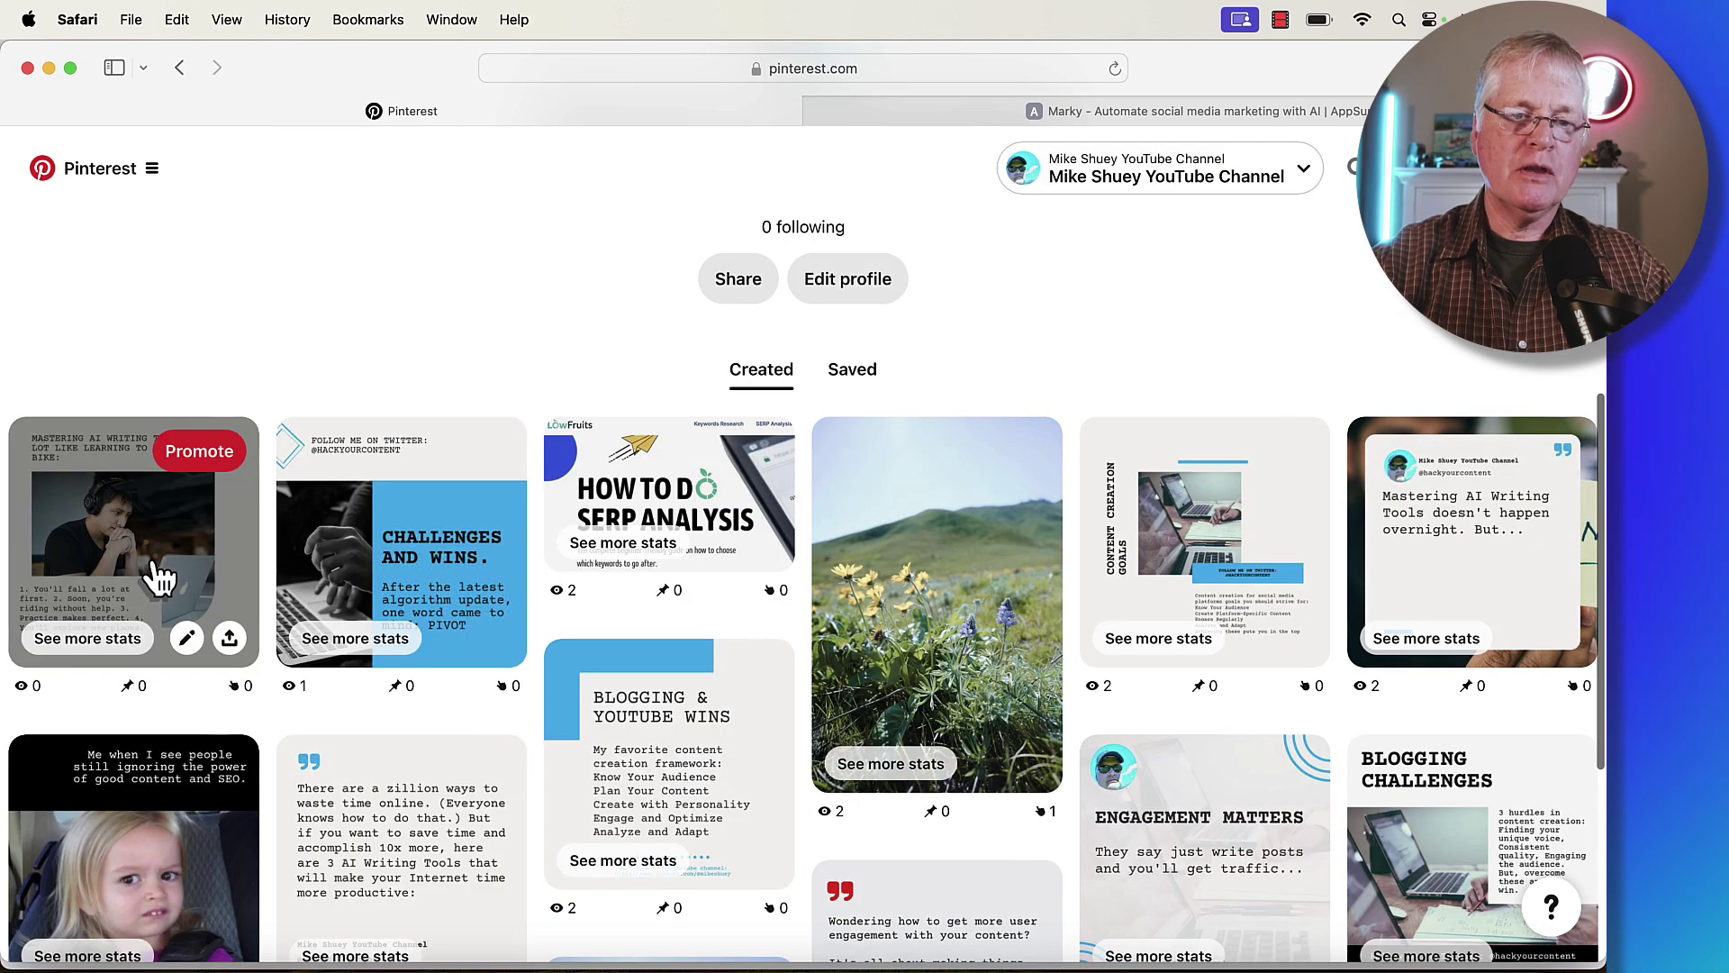
{"action": "left_click", "coordinate": [157, 576]}
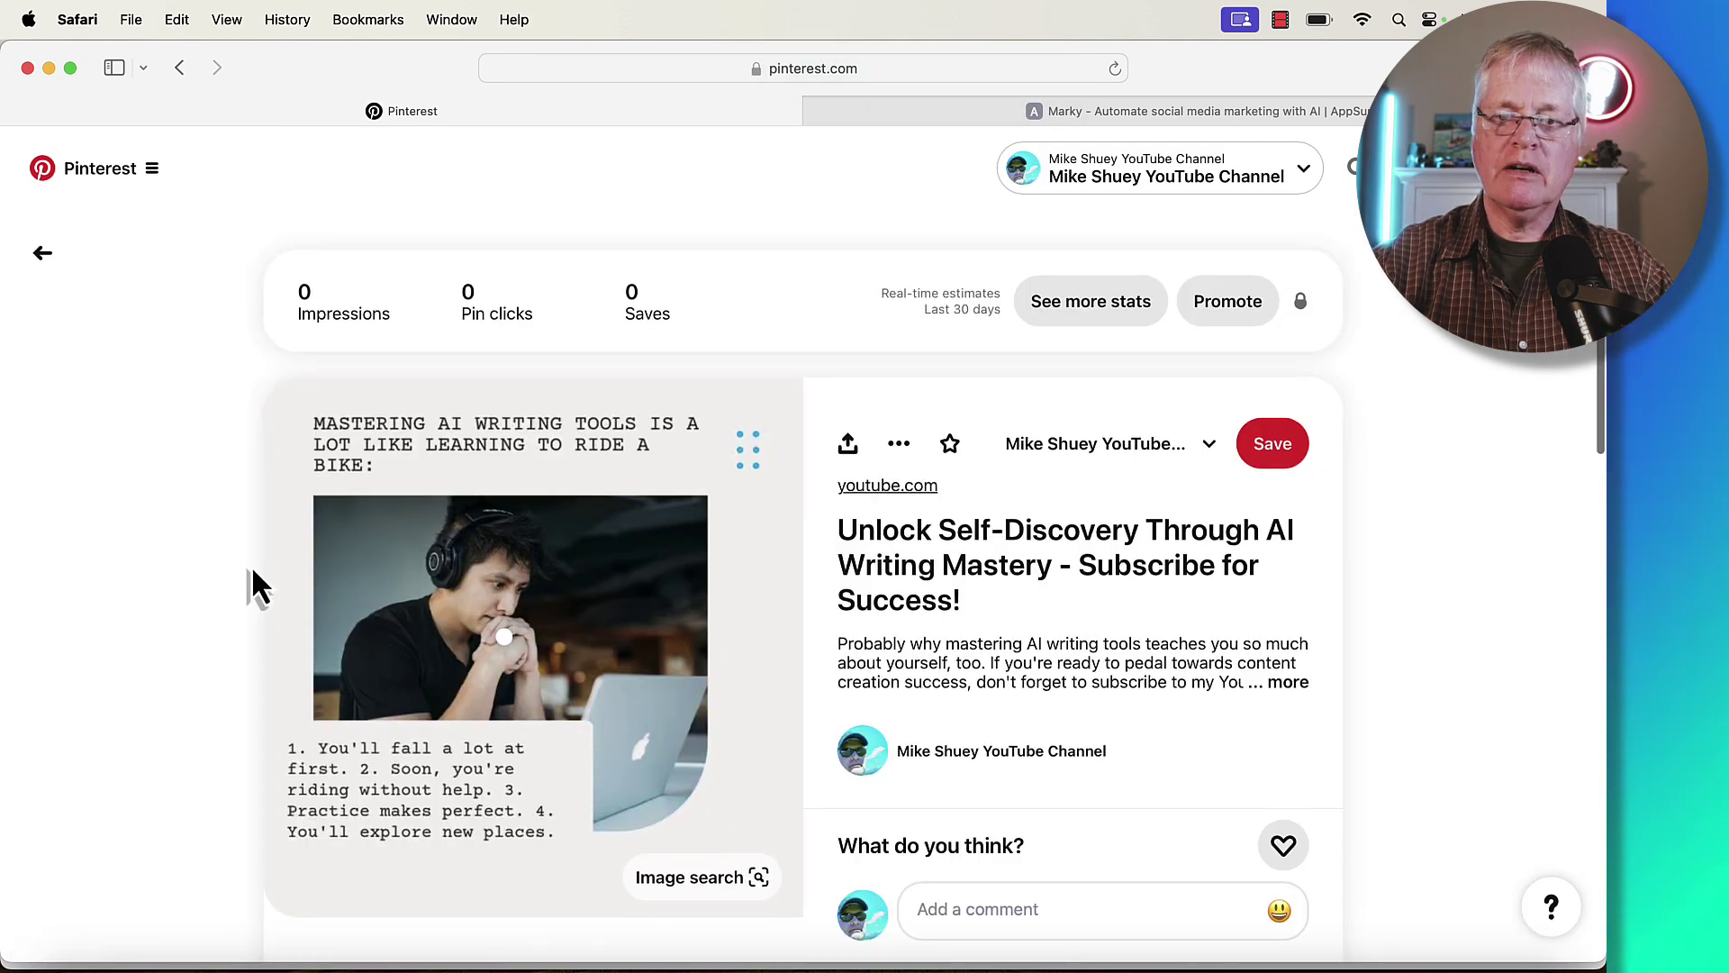
{"action": "scroll", "coordinate": [234, 567], "scroll_direction": "down", "scroll_amount": 2}
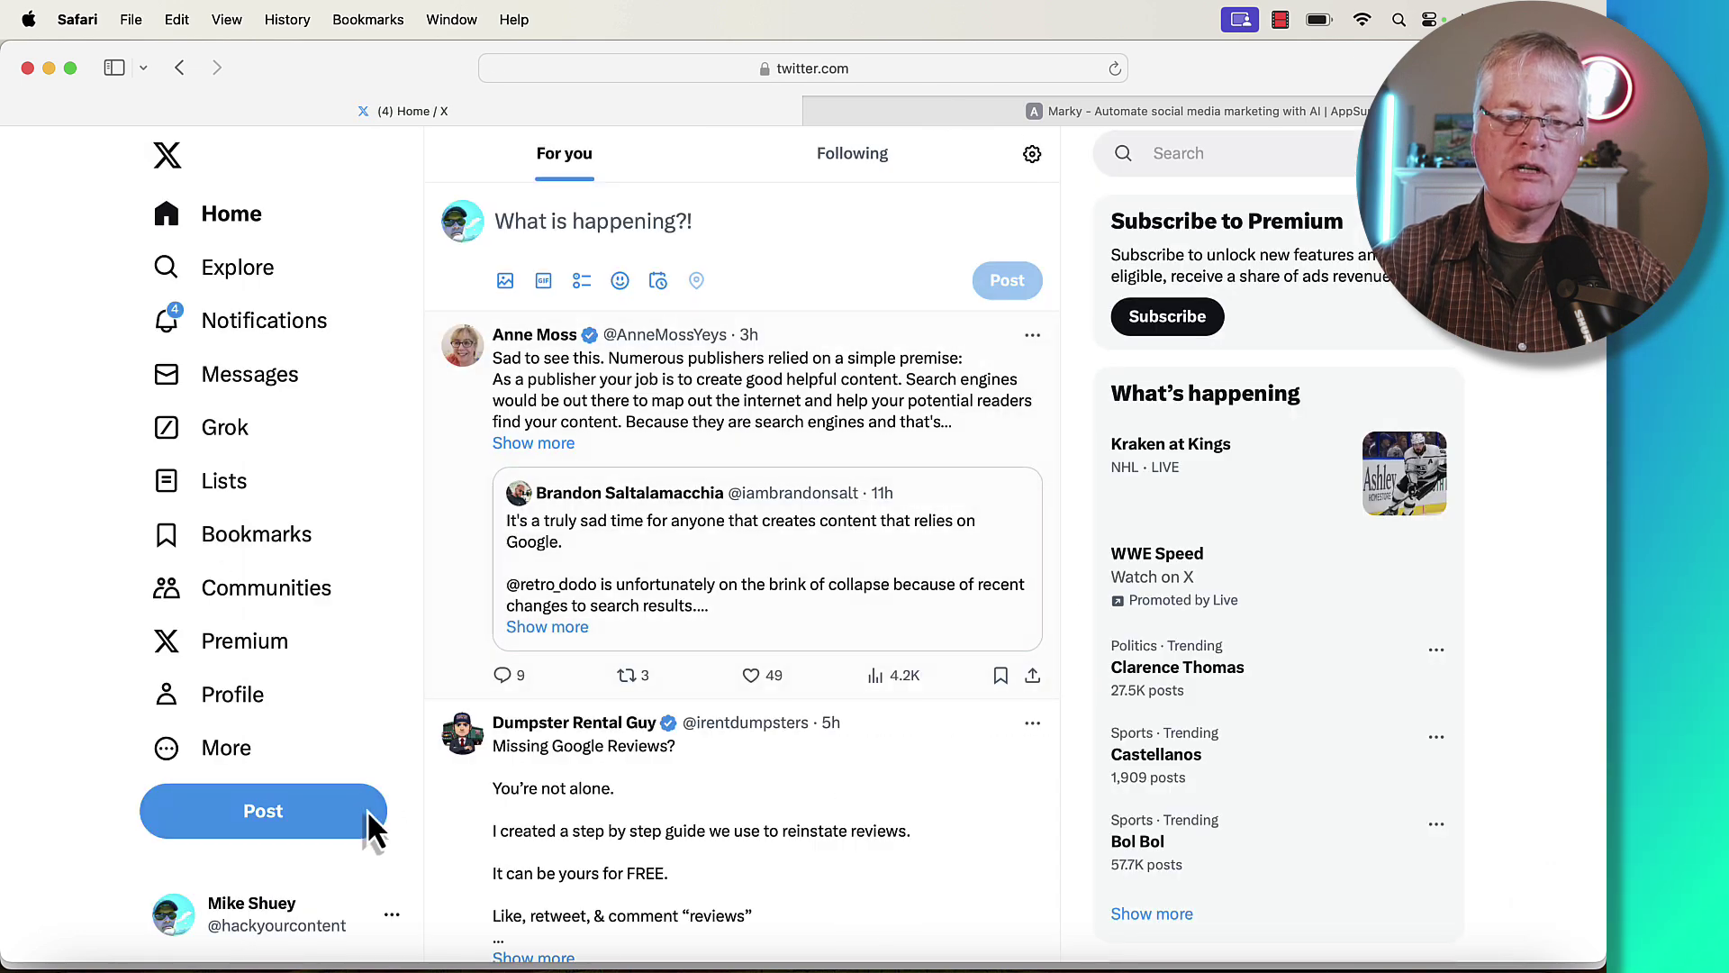
{"action": "left_click", "coordinate": [241, 700]}
{"action": "scroll", "coordinate": [860, 527], "scroll_direction": "down", "scroll_amount": 5}
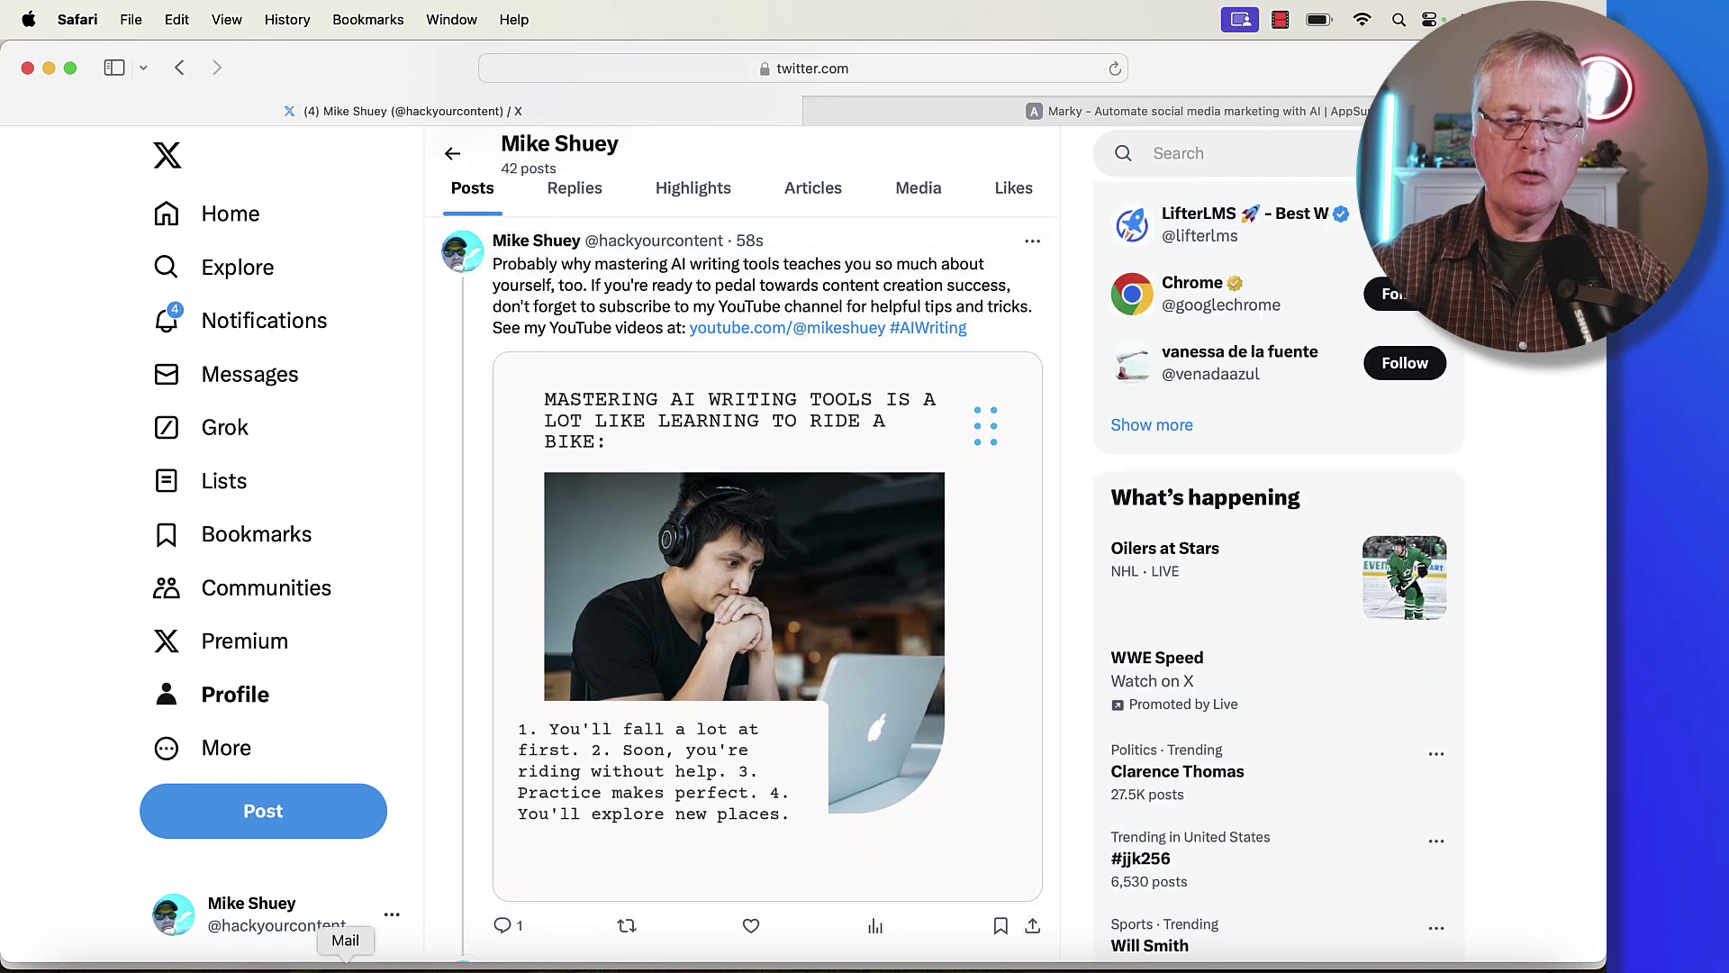
Return to Marky and upload the wildflower meadow photo as the image of a new custom post.
{"action": "key", "text": "ctrl+Tab"}
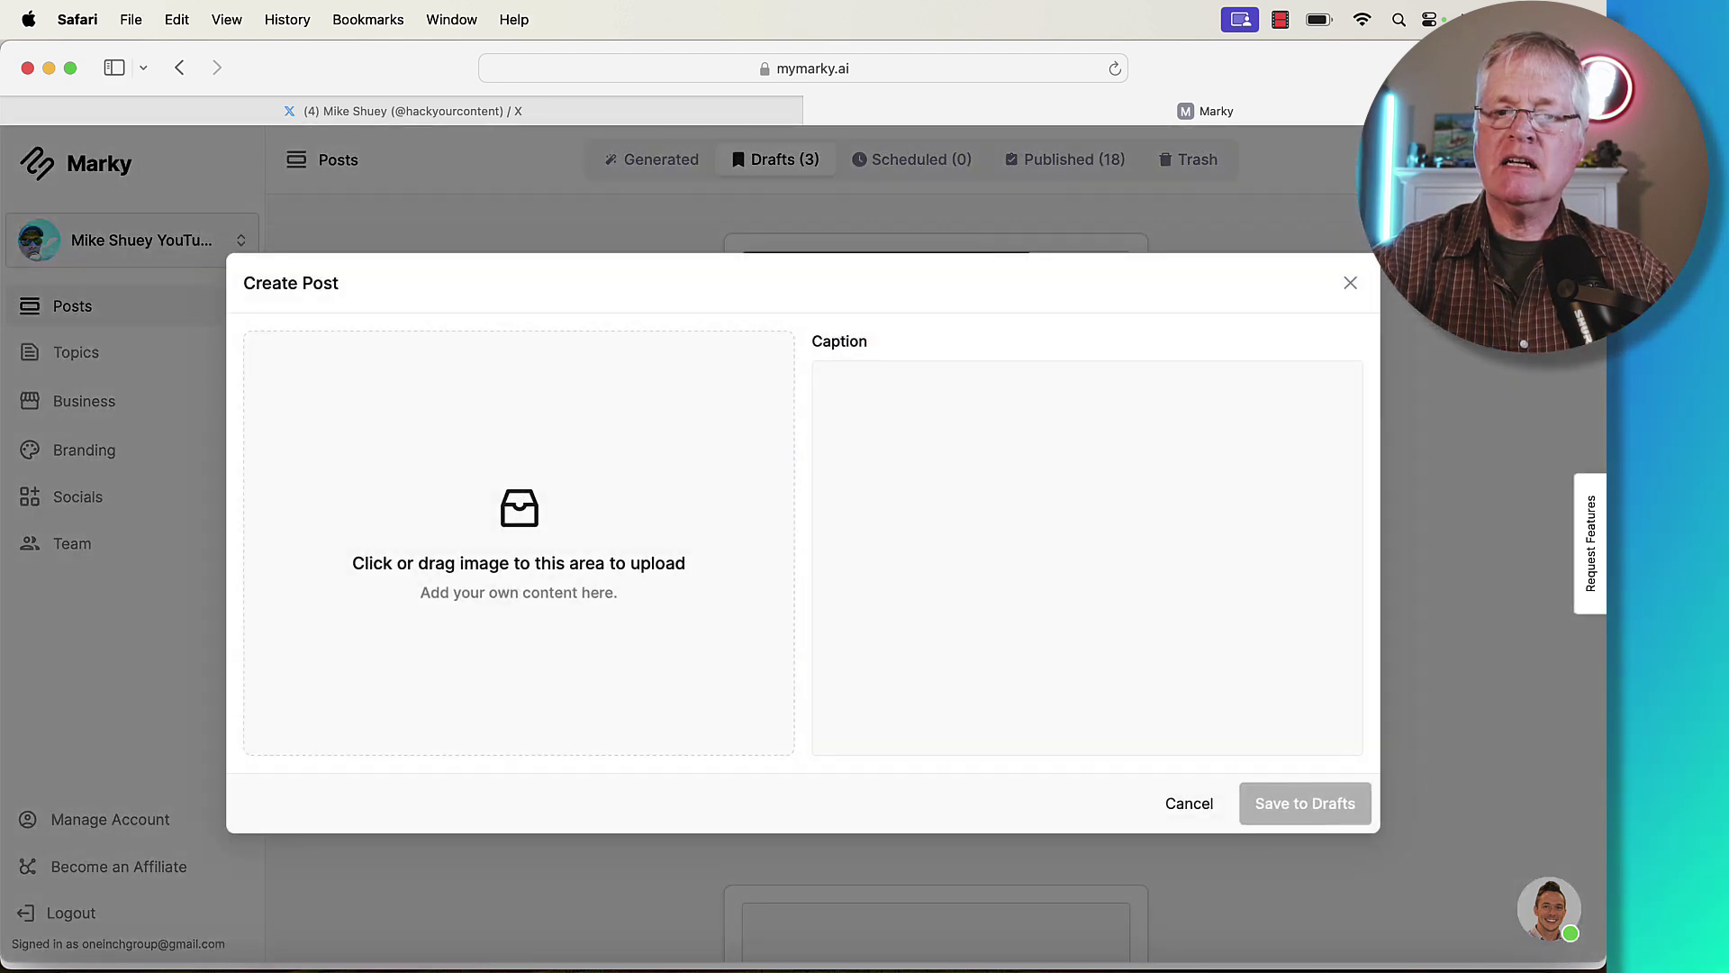
{"action": "left_click", "coordinate": [887, 658]}
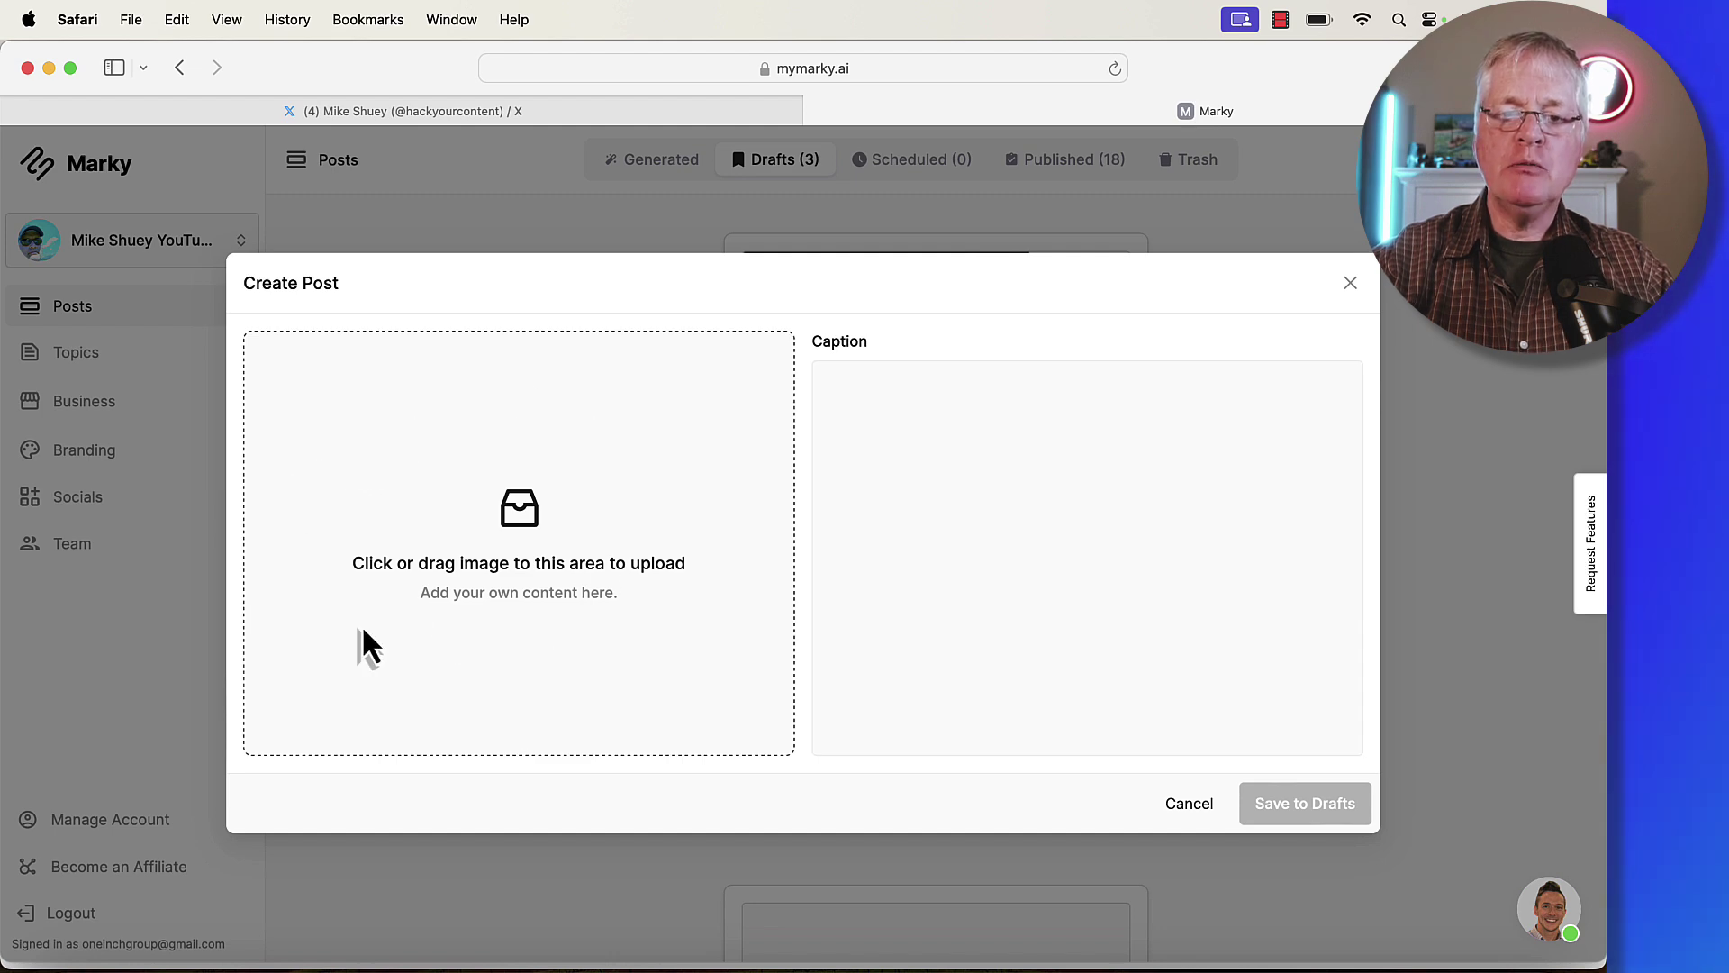
{"action": "left_click", "coordinate": [604, 522]}
{"action": "double_click", "coordinate": [720, 590]}
Caption it "Sometimes you need to stop and smell the flowers. THEN go work on your blog." with channel link, #blogging #keywordresearch #AIWriting, and save to drafts.
{"action": "left_click", "coordinate": [870, 293]}
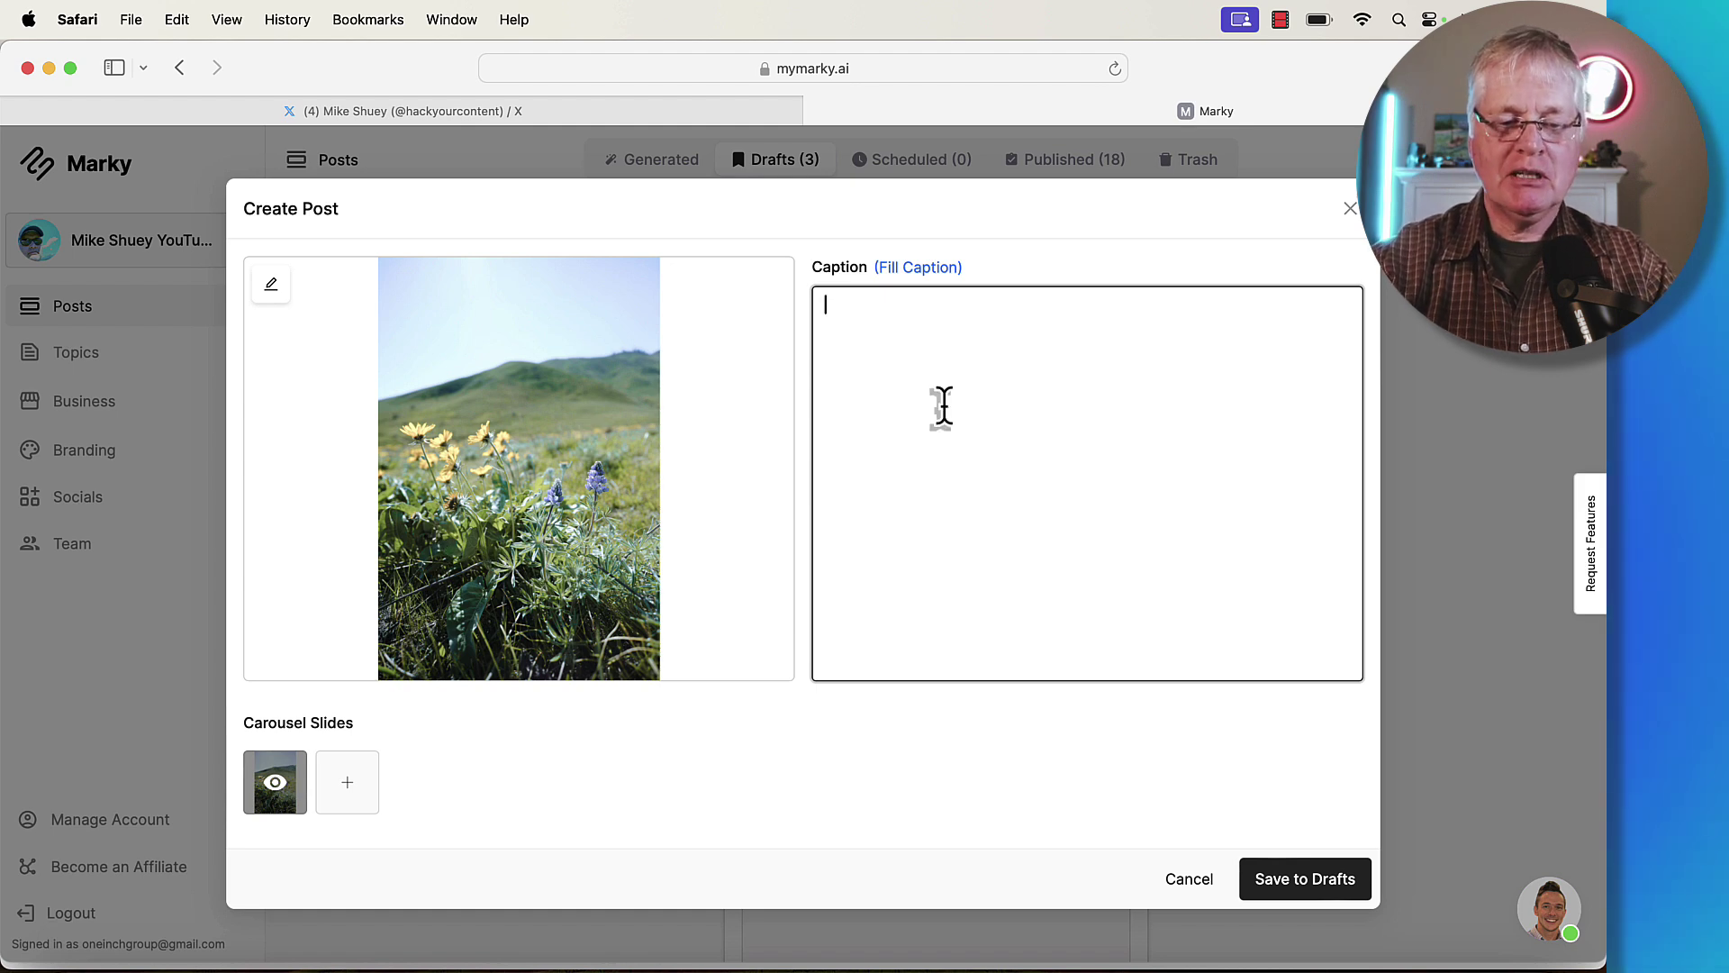
{"action": "type", "text": "Sometimes you need to stop and smell the flowers. THEN go work on your blog.  Blogging tips and tricks at the Mike Shuey Youtube Channel: https://youtube.com/@mikeshuey  #blogging #keywordresearch #AIWriting"}
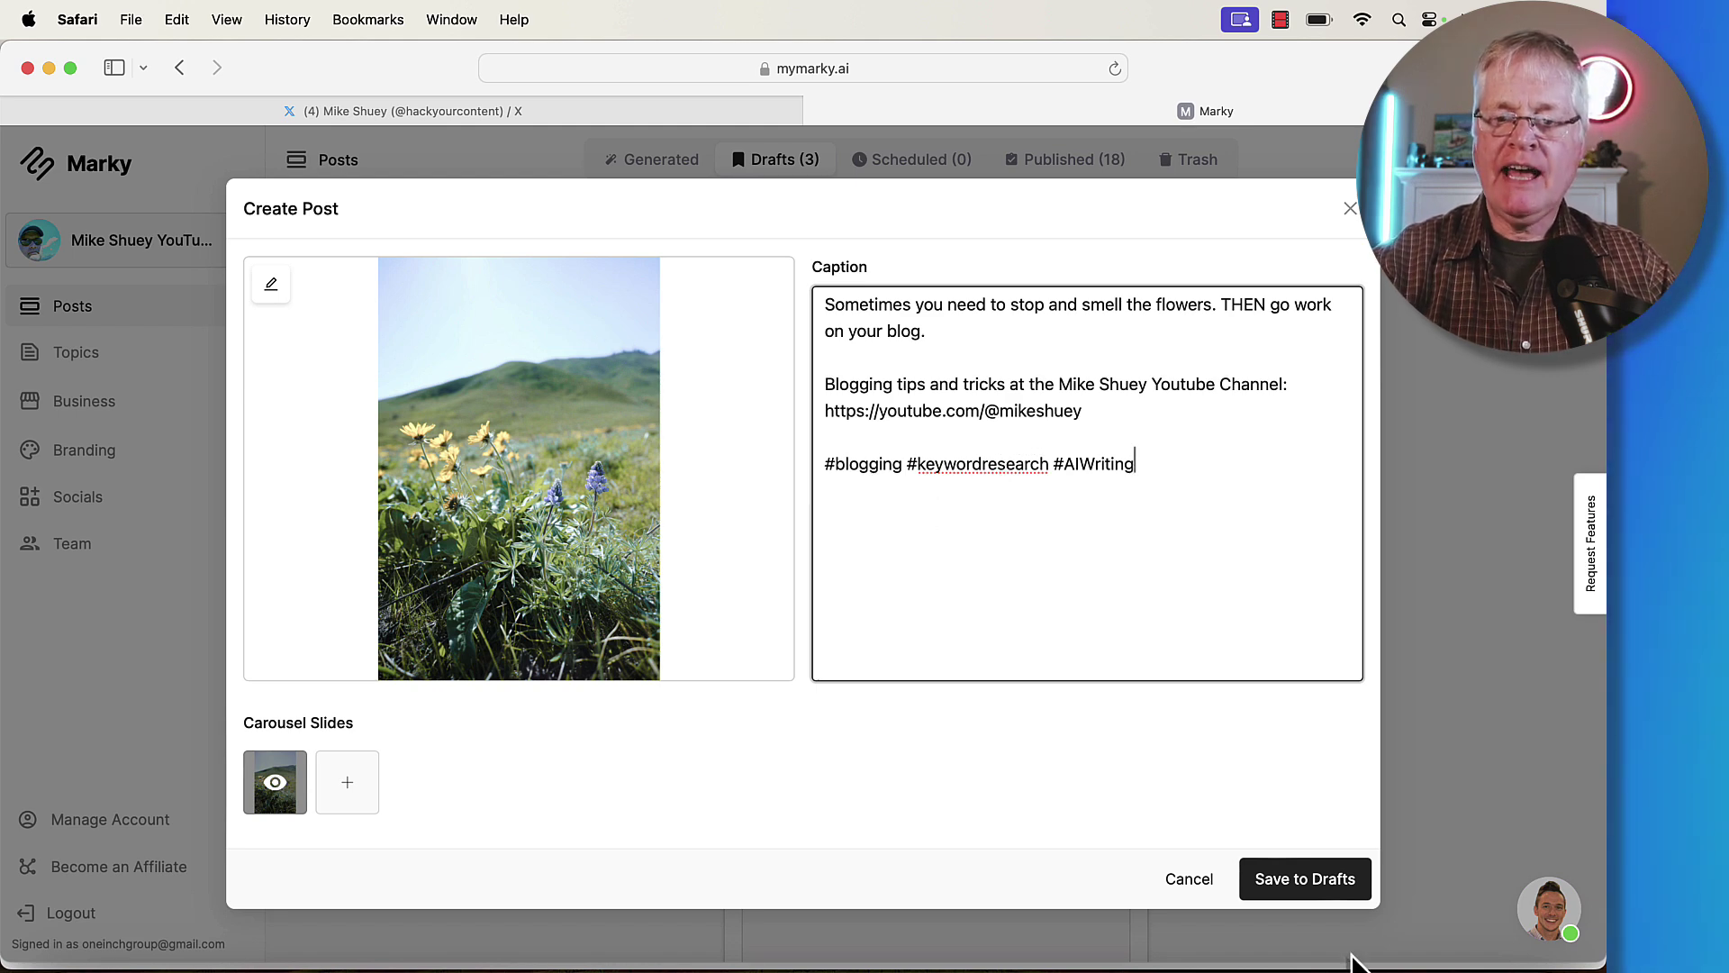
{"action": "left_click", "coordinate": [1303, 881]}
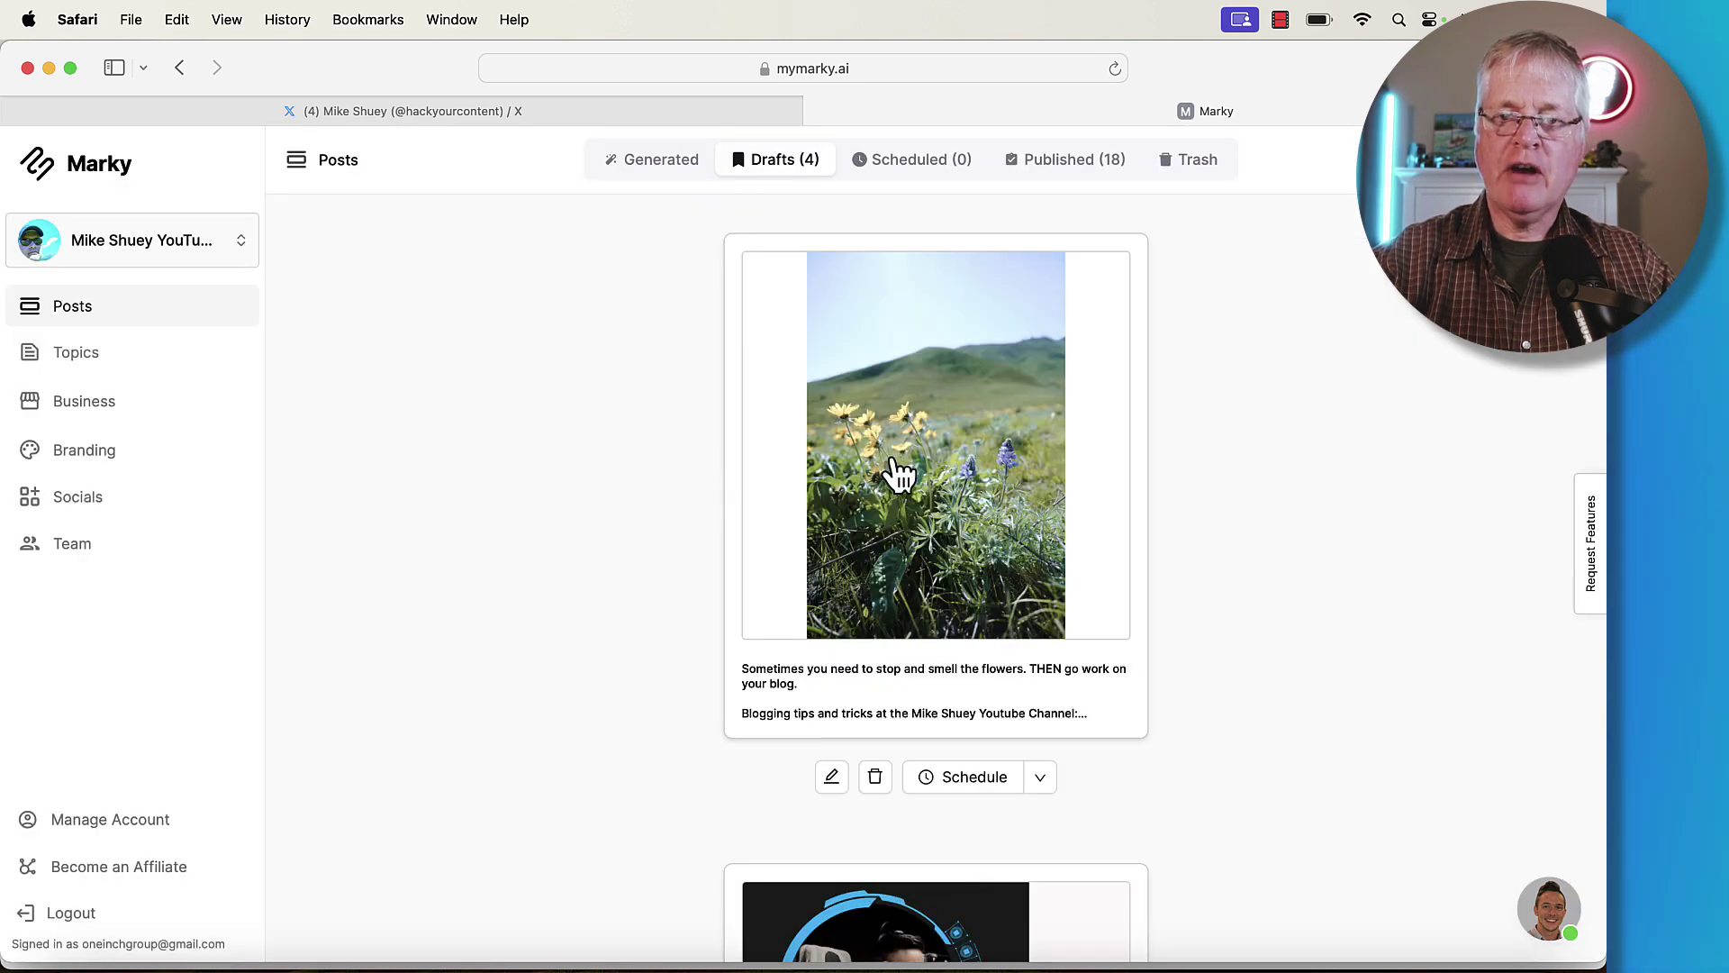
{"action": "left_click", "coordinate": [1041, 778]}
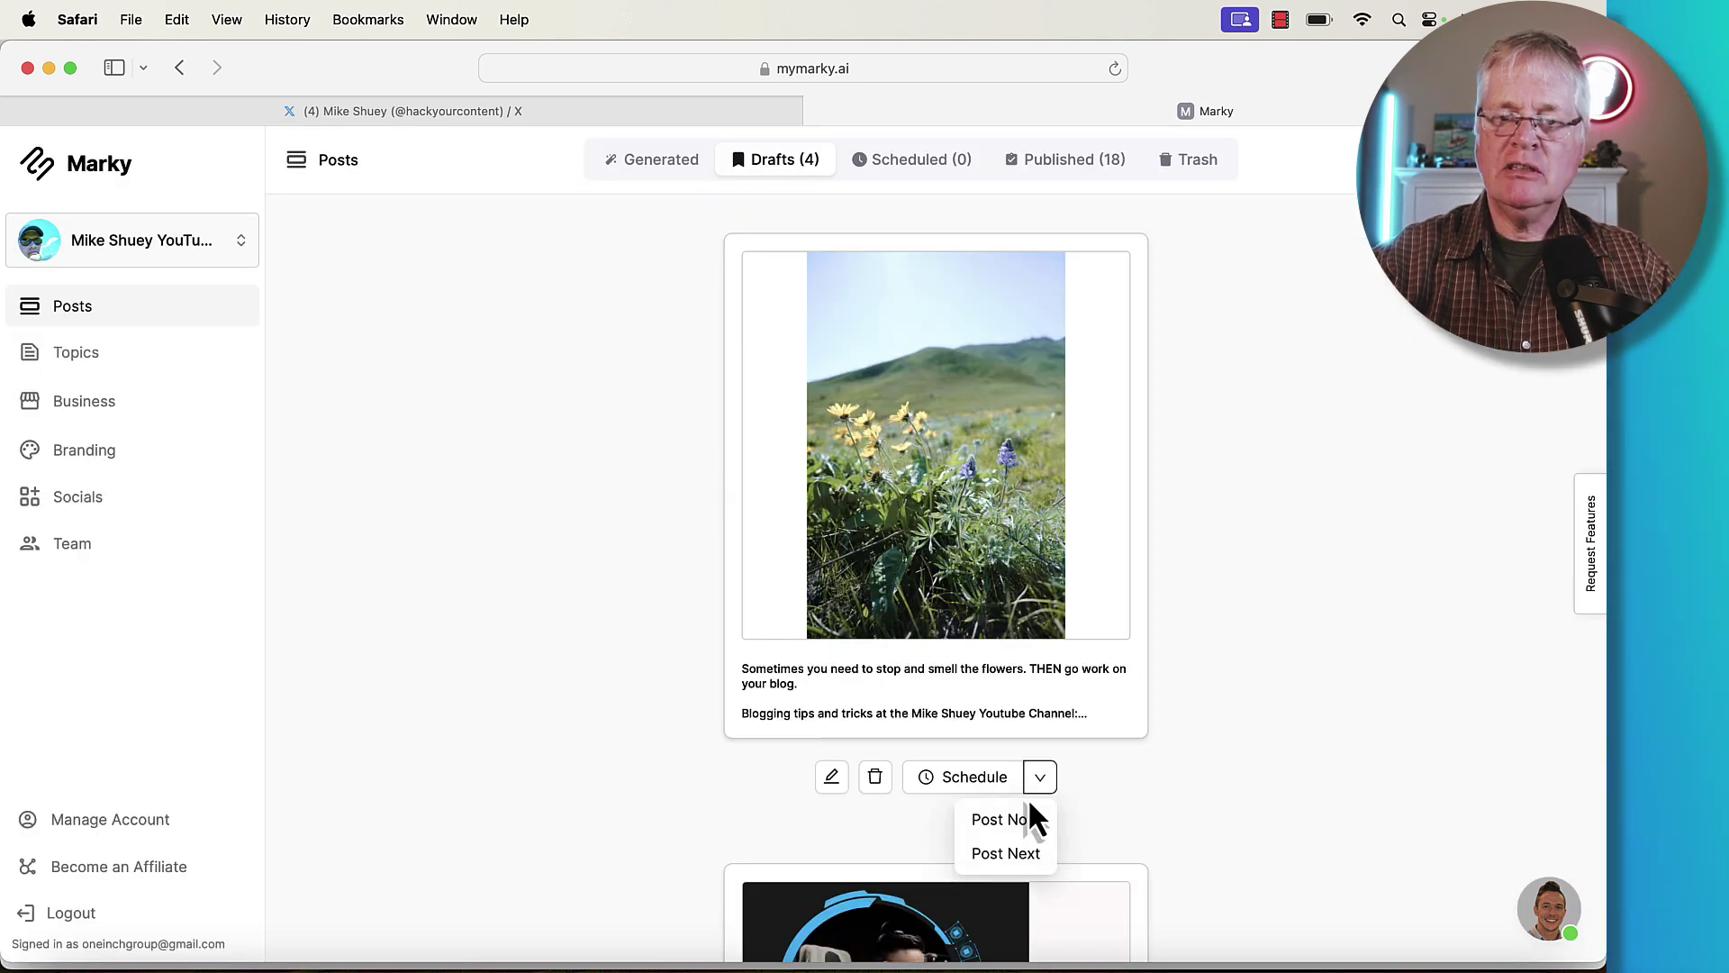
{"action": "left_click", "coordinate": [584, 665]}
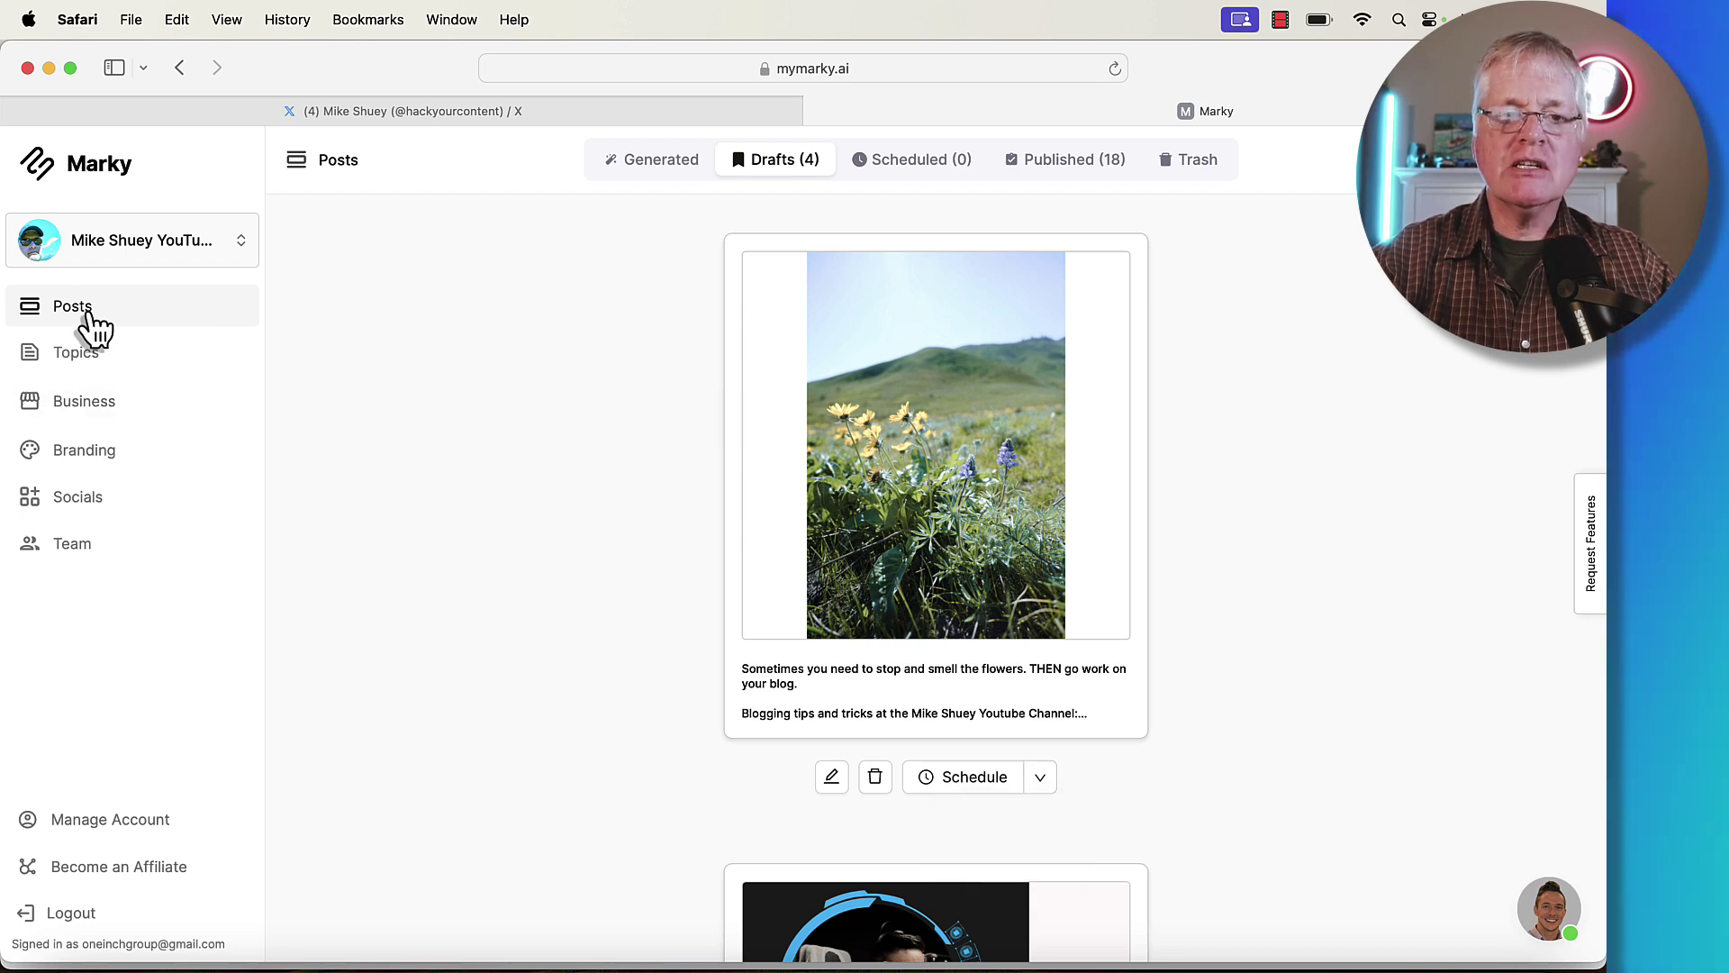
Review the whole business summary, from audience and objectives down to writing samples, emoji level and language.
{"action": "left_click", "coordinate": [106, 413]}
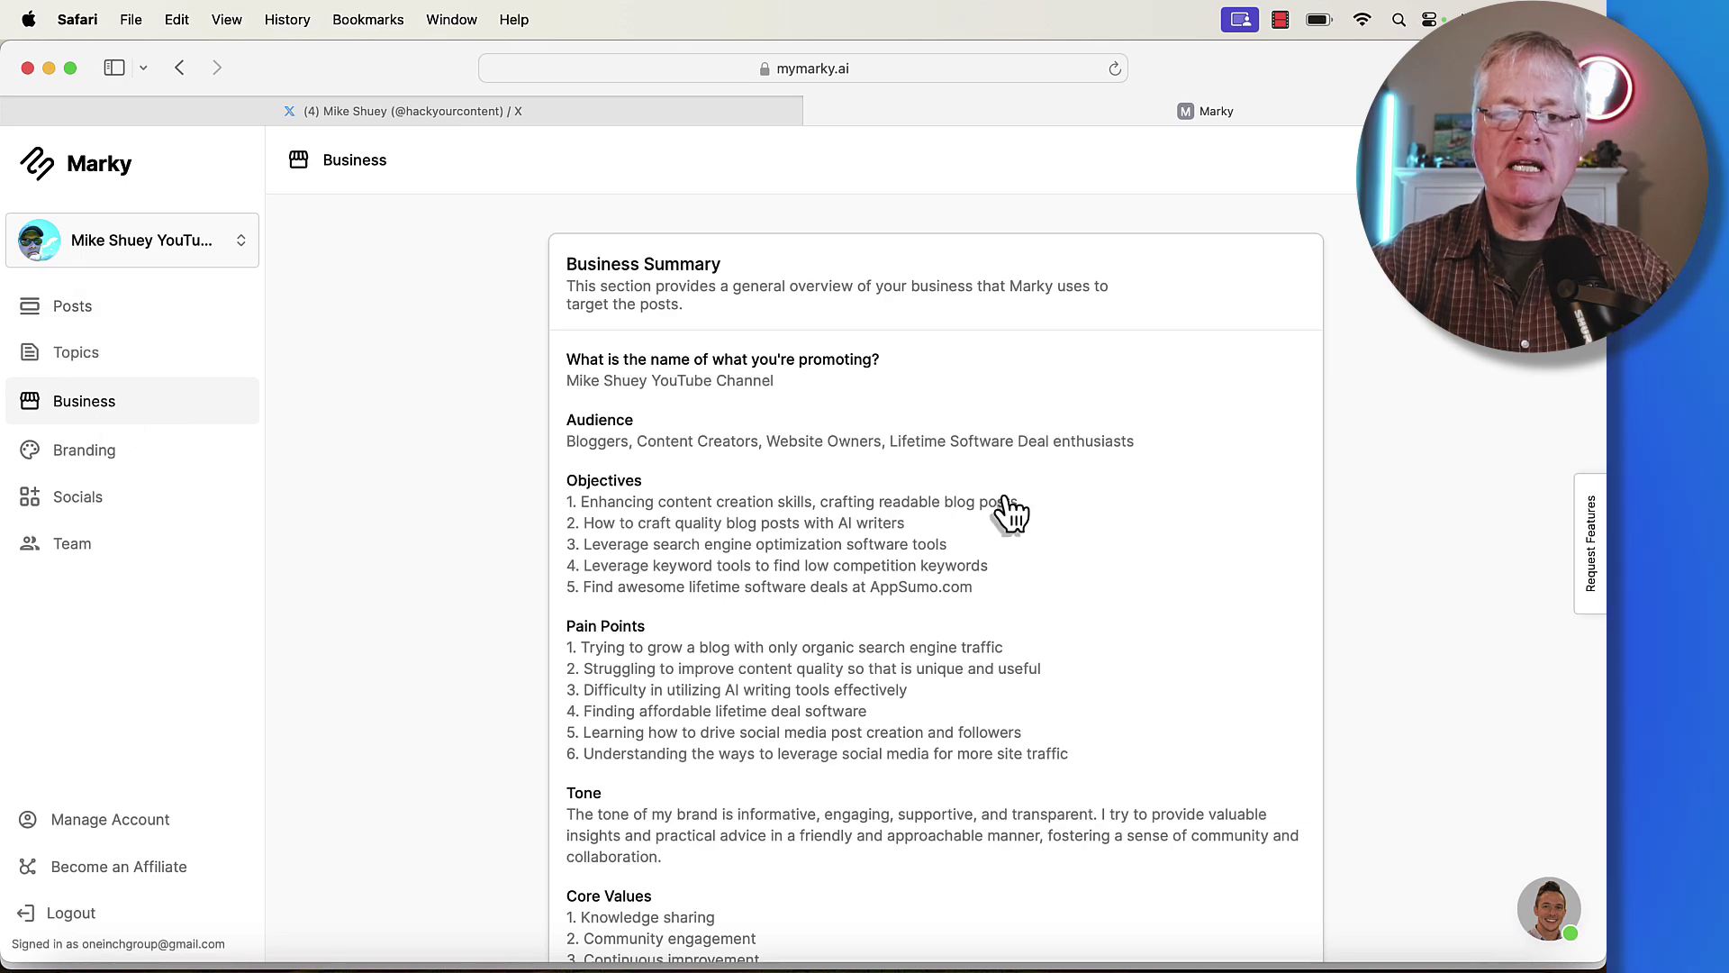
{"action": "scroll", "coordinate": [1011, 513], "scroll_direction": "down", "scroll_amount": 6}
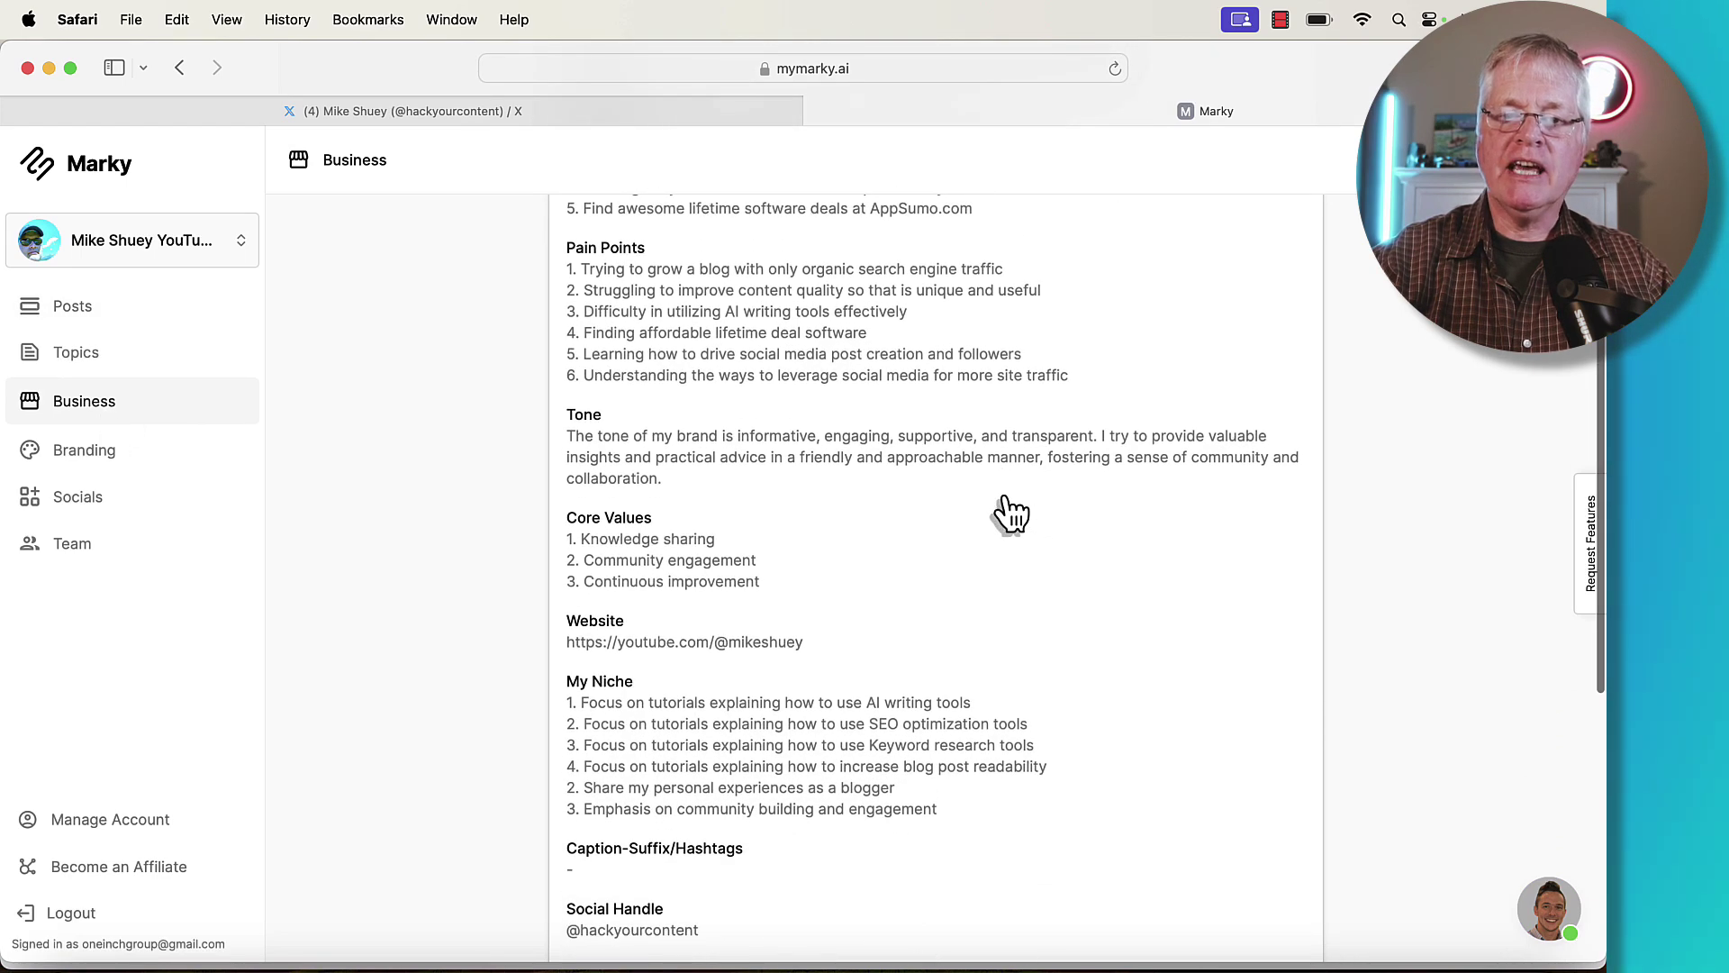
{"action": "scroll", "coordinate": [1011, 514], "scroll_direction": "down", "scroll_amount": 5}
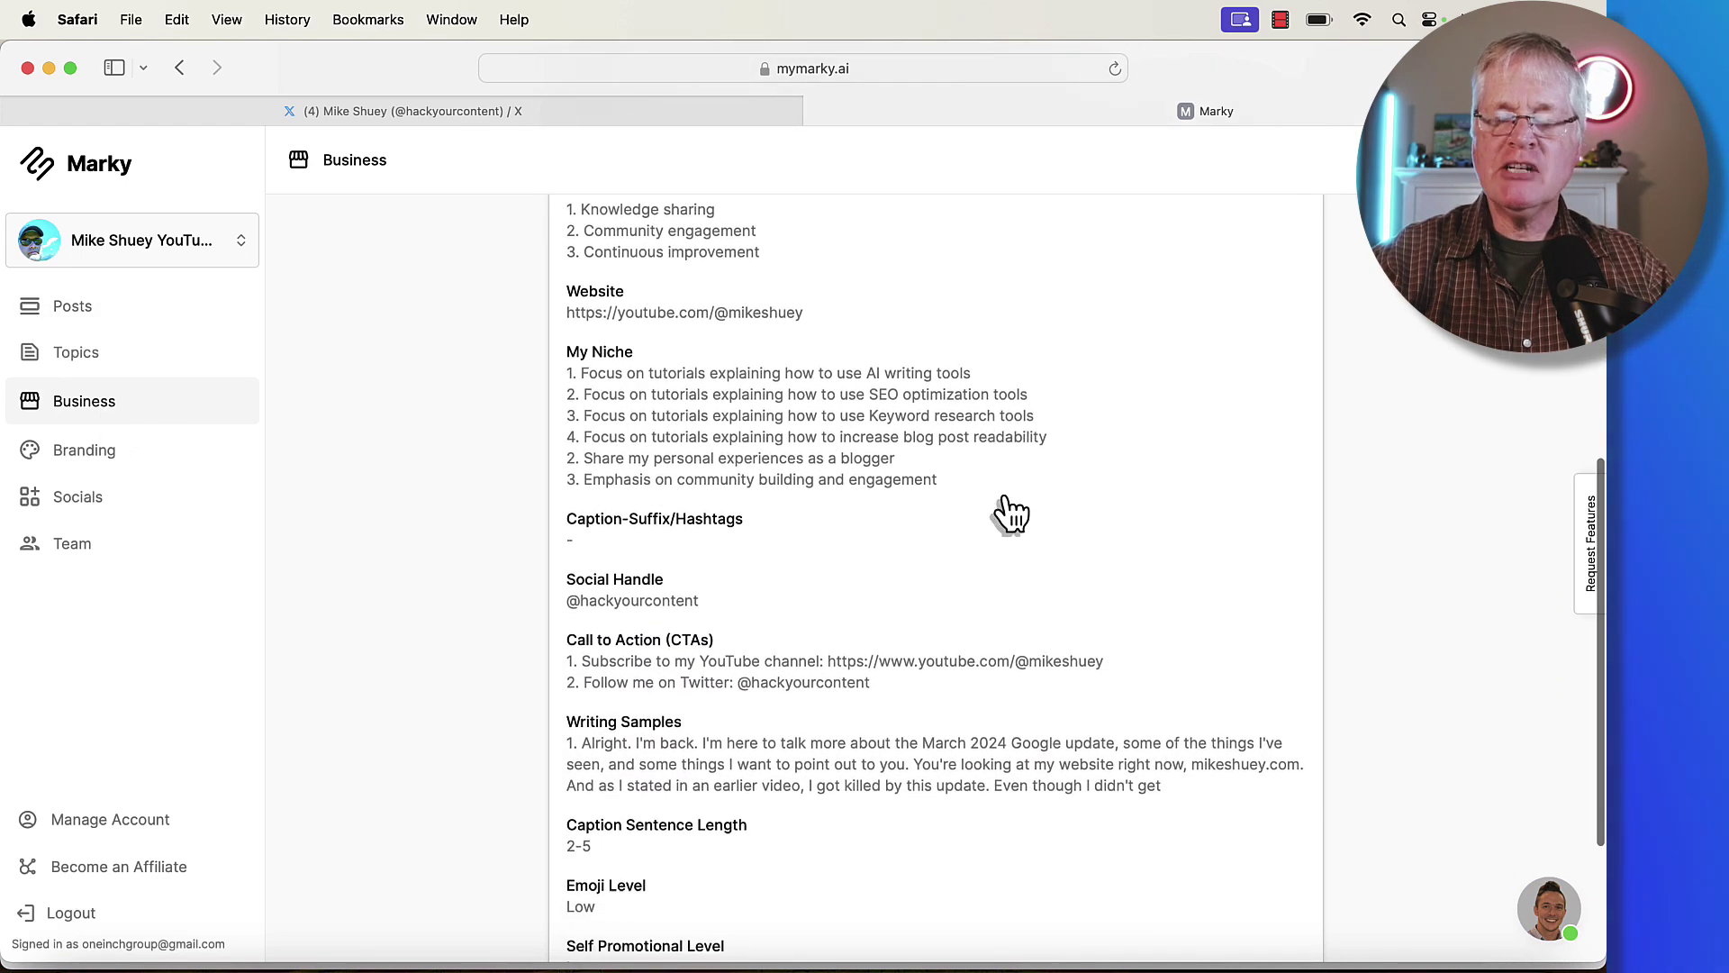
{"action": "scroll", "coordinate": [1011, 514], "scroll_direction": "down", "scroll_amount": 3}
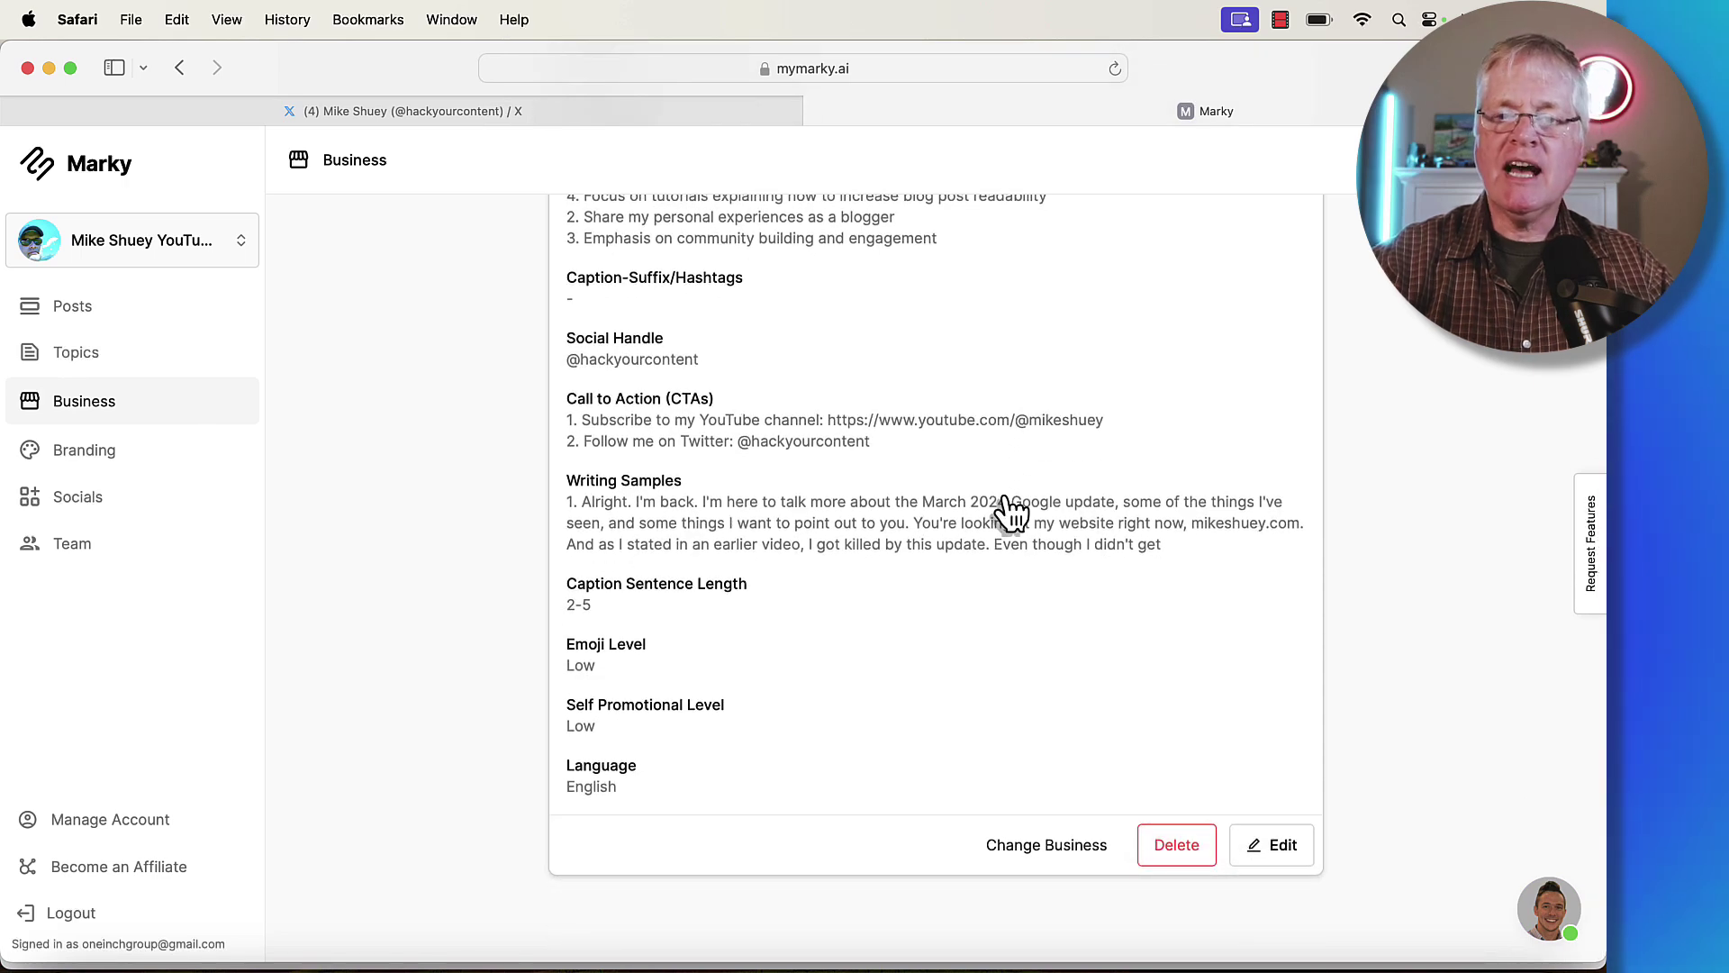
{"action": "scroll", "coordinate": [1011, 513], "scroll_direction": "up", "scroll_amount": 4}
{"action": "scroll", "coordinate": [1011, 514], "scroll_direction": "up", "scroll_amount": 6}
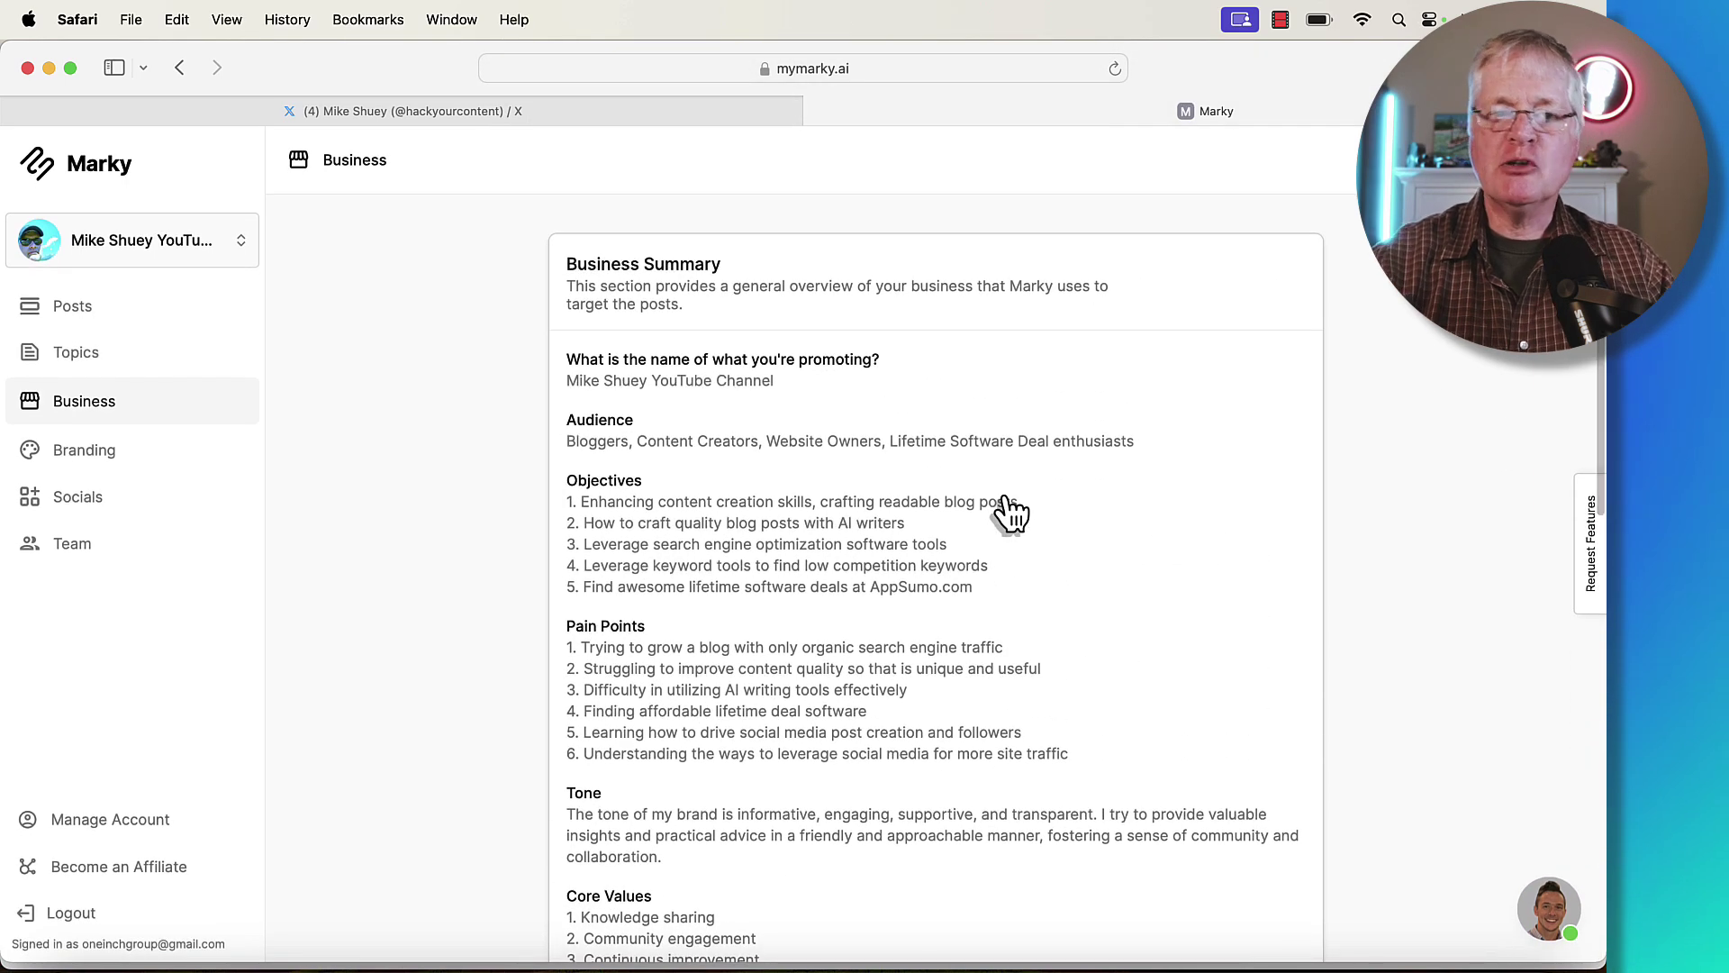
Disable every content topic except "Revealing great Lifetime Software Deals".
{"action": "left_click", "coordinate": [162, 354]}
{"action": "scroll", "coordinate": [829, 457], "scroll_direction": "down", "scroll_amount": 2}
{"action": "scroll", "coordinate": [829, 457], "scroll_direction": "up", "scroll_amount": 2}
{"action": "scroll", "coordinate": [1099, 534], "scroll_direction": "down", "scroll_amount": 2}
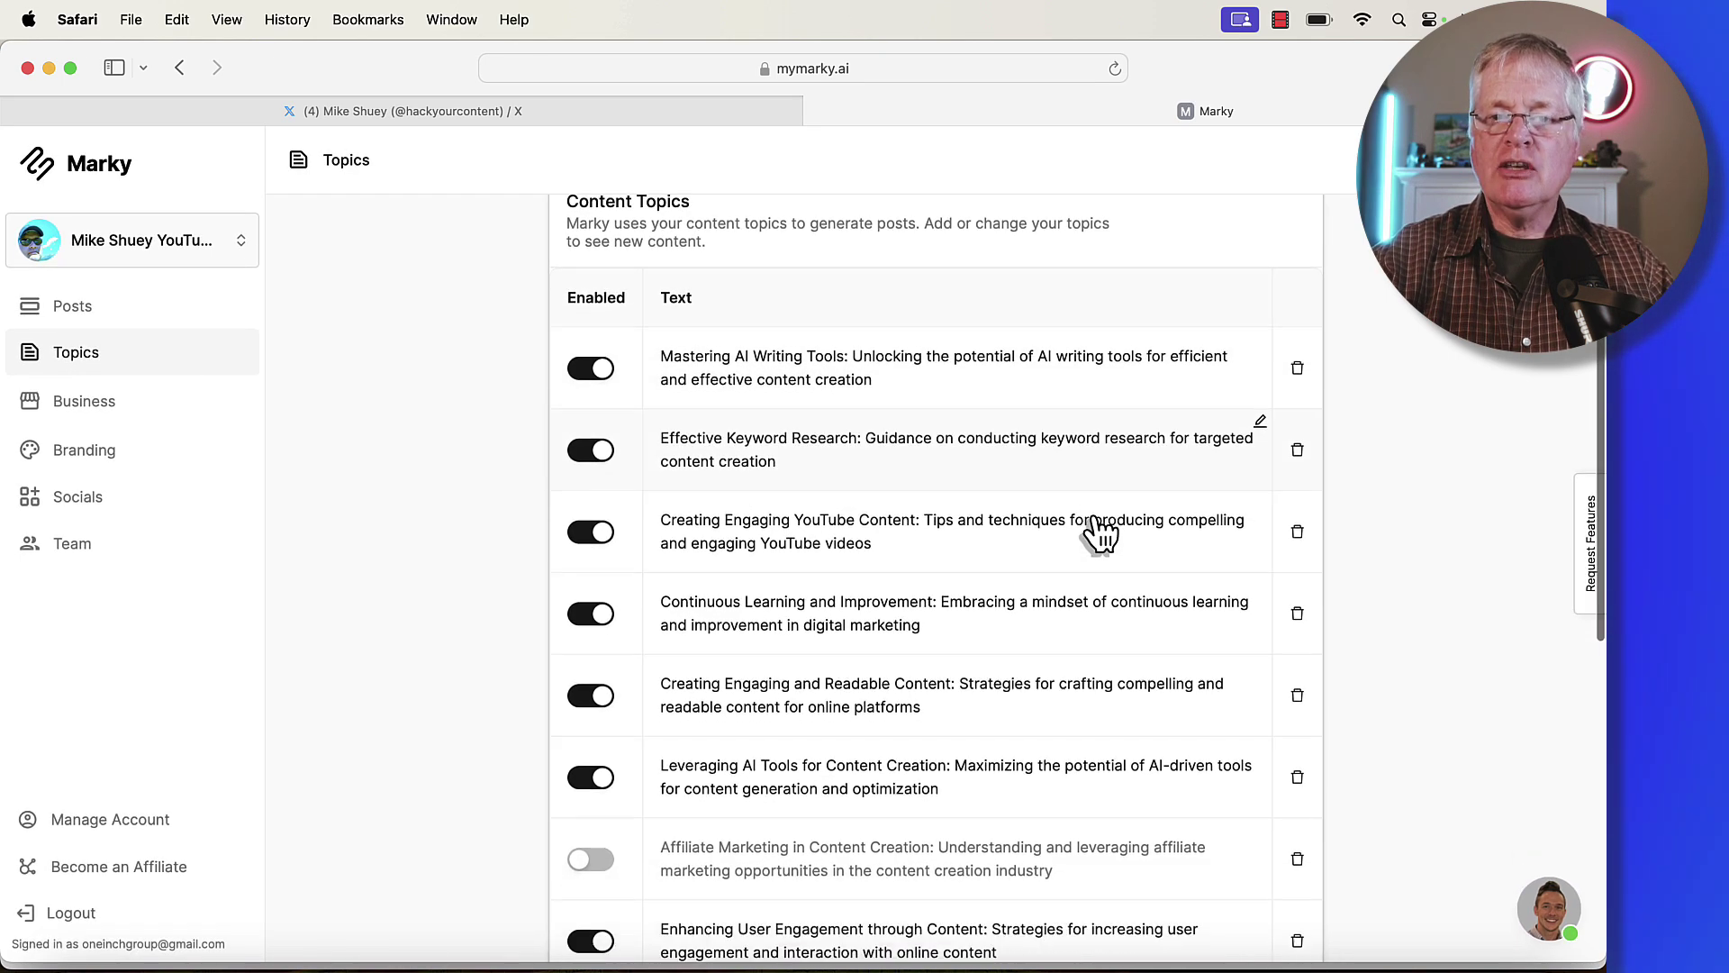
{"action": "scroll", "coordinate": [1095, 523], "scroll_direction": "up", "scroll_amount": 1}
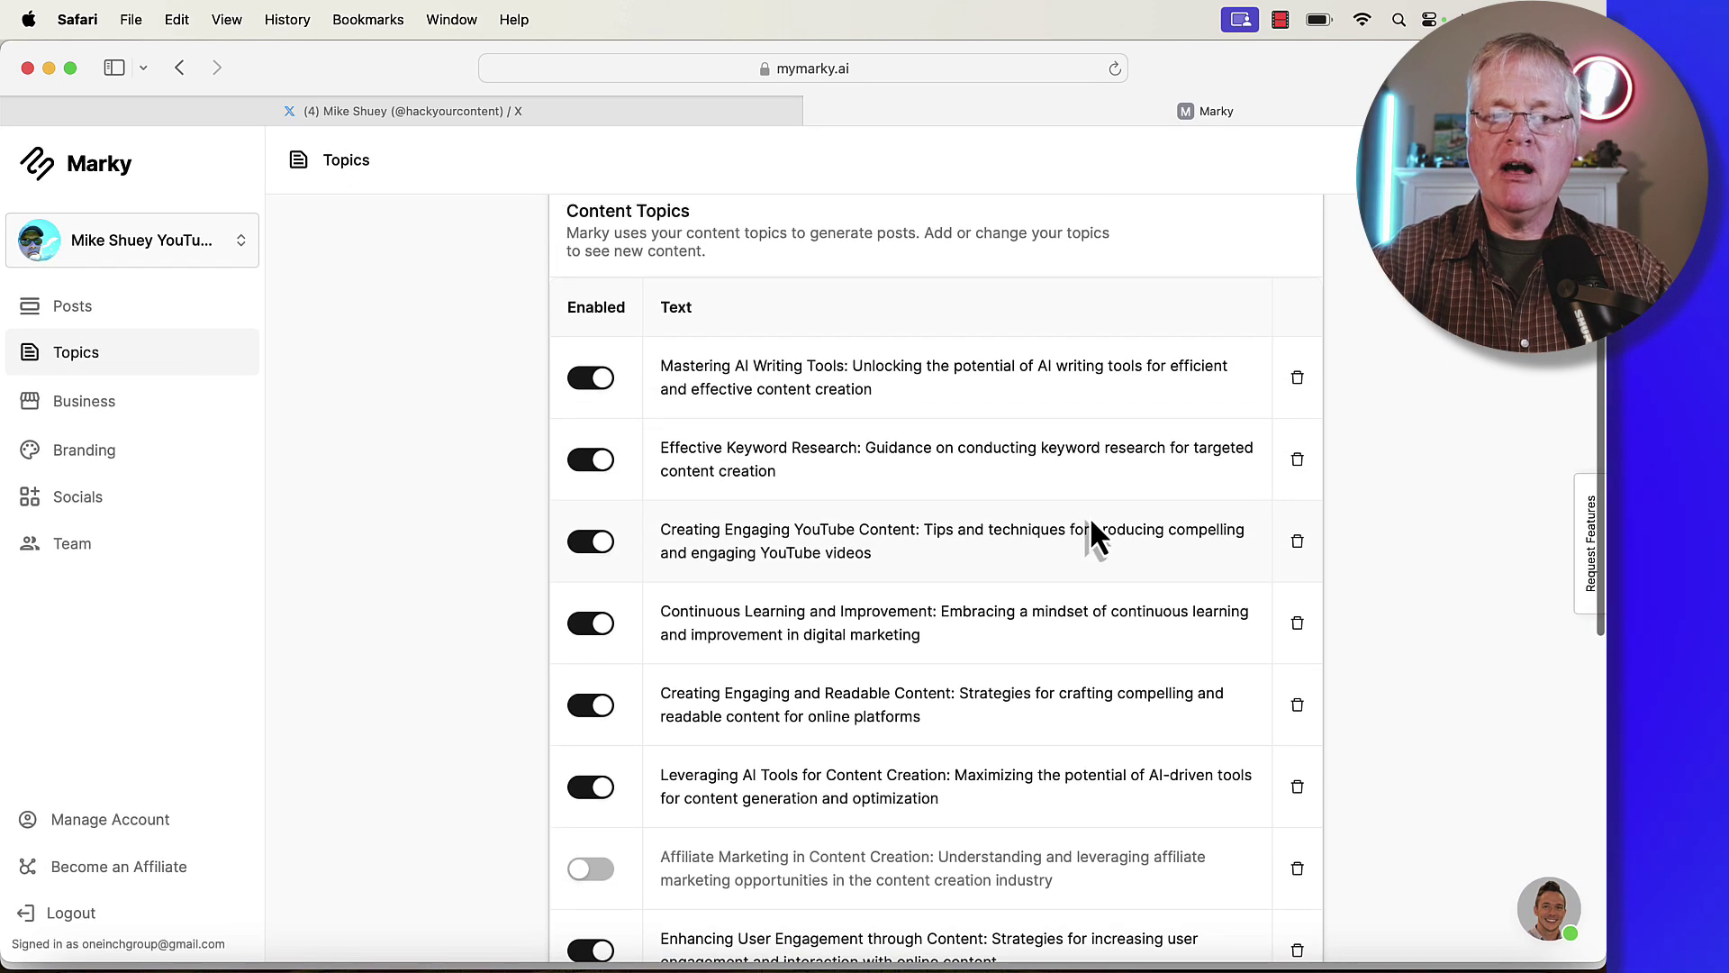
{"action": "left_click", "coordinate": [599, 379]}
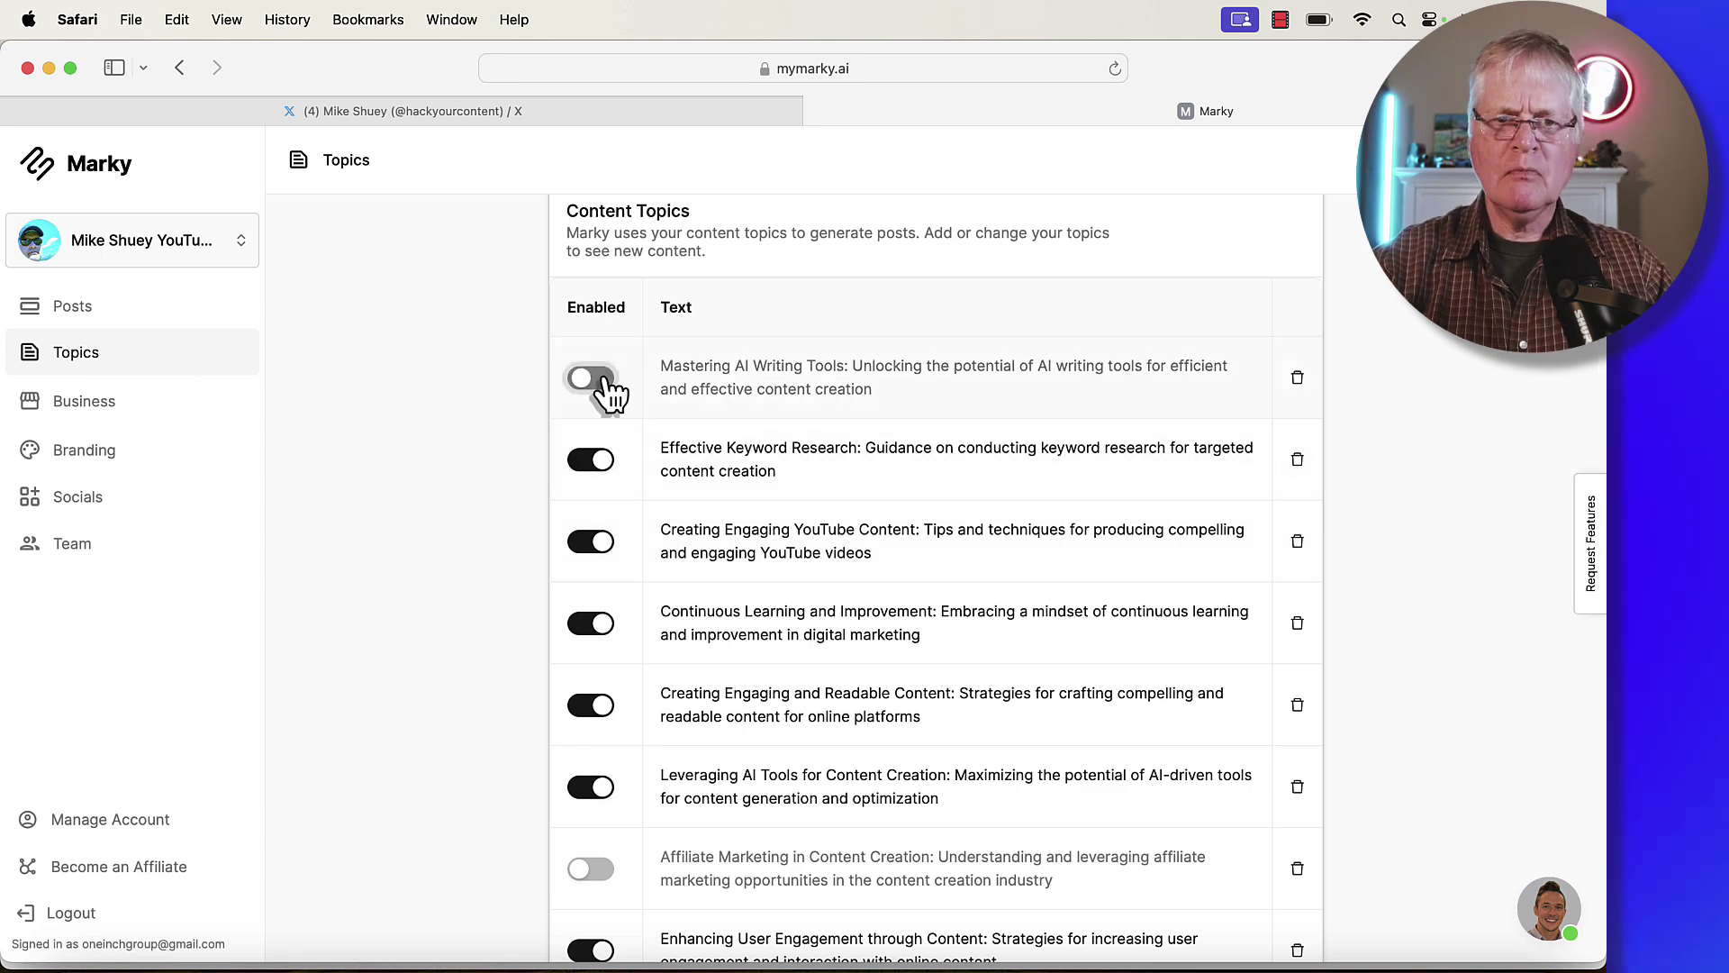
{"action": "left_click", "coordinate": [603, 460]}
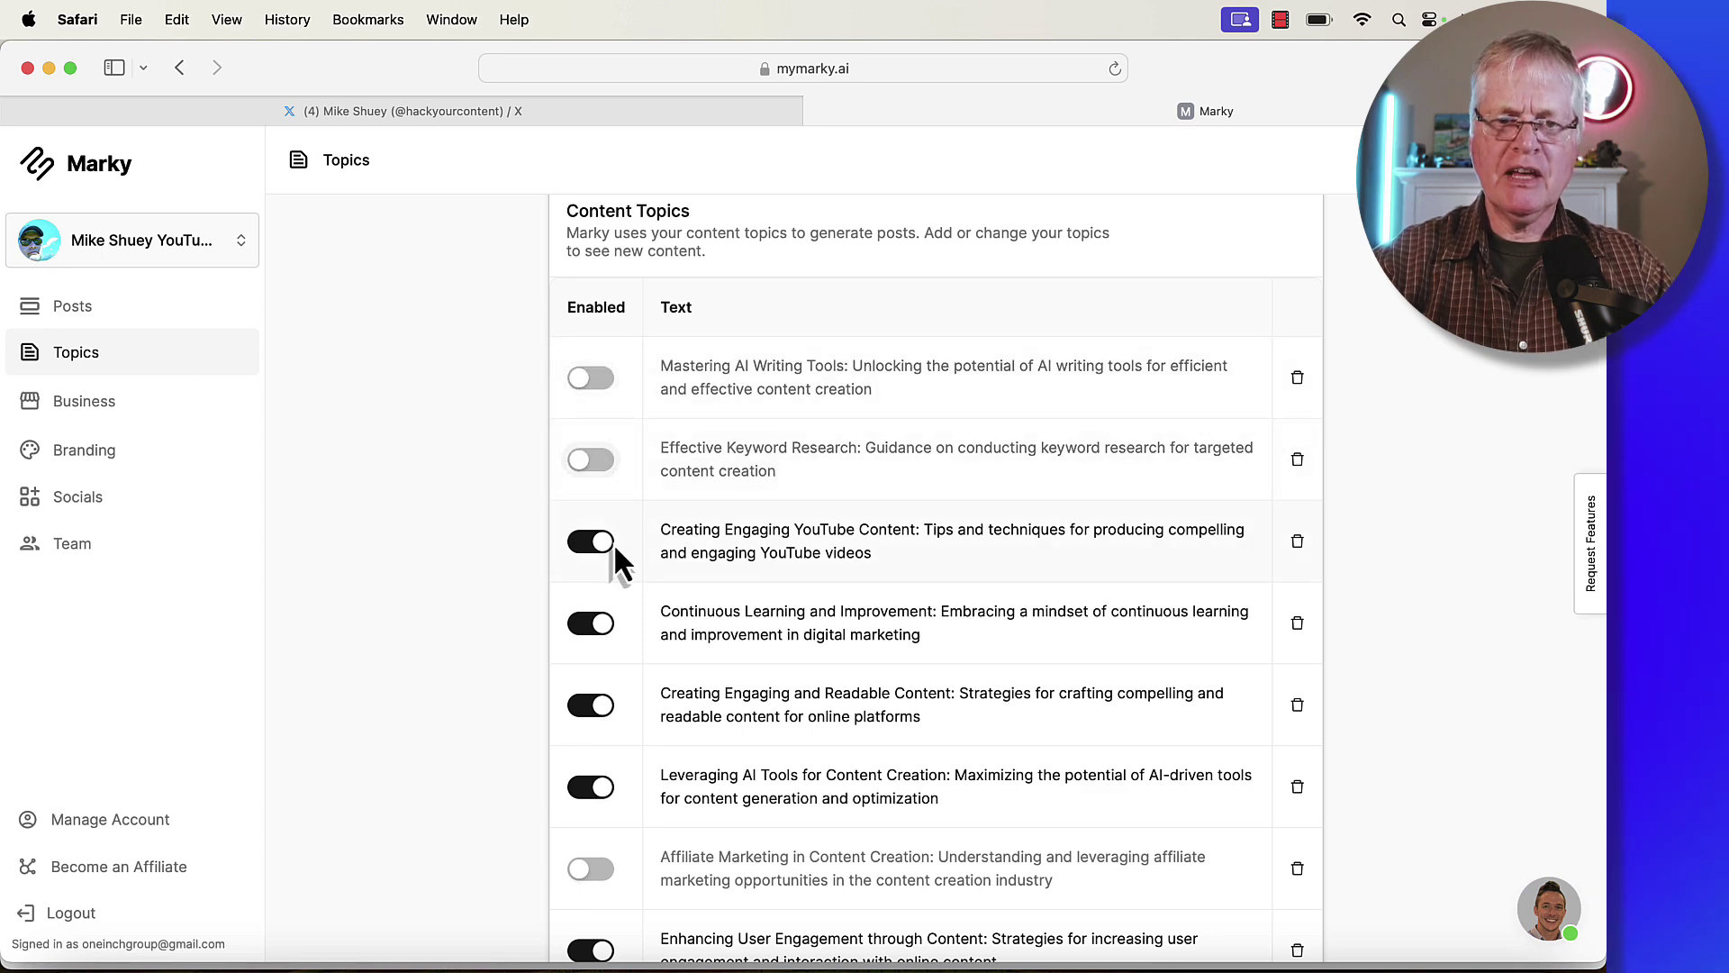
{"action": "left_click", "coordinate": [611, 543]}
{"action": "left_click", "coordinate": [606, 608]}
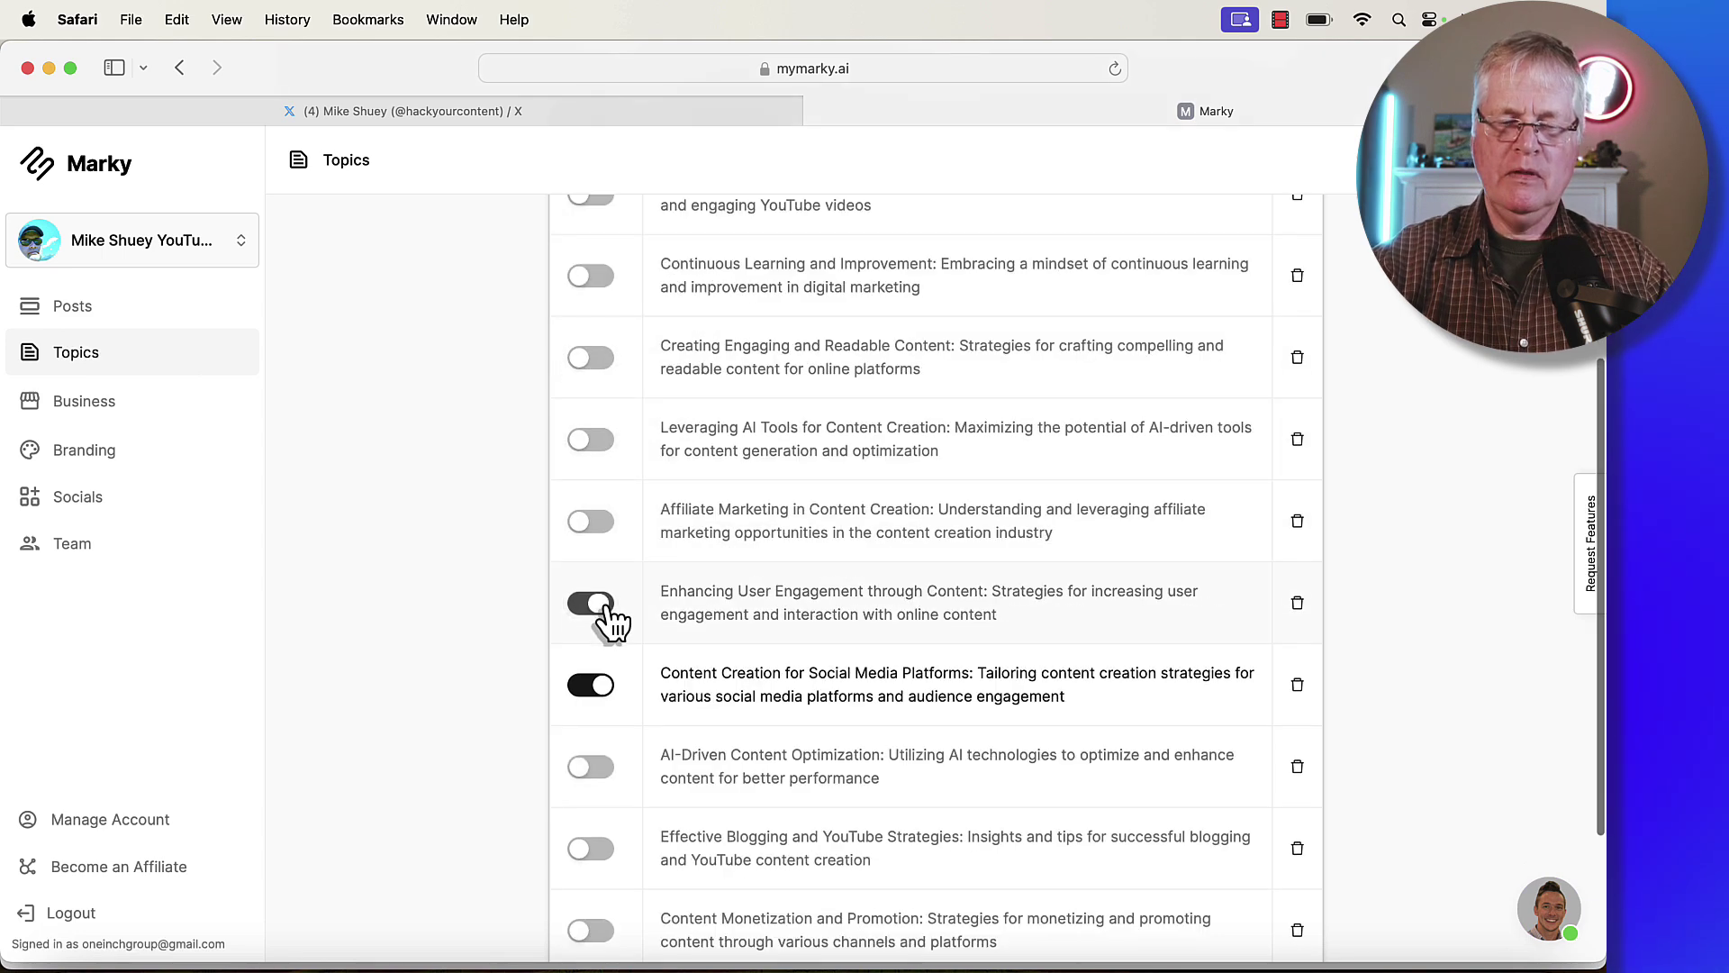
{"action": "left_click", "coordinate": [596, 690]}
{"action": "scroll", "coordinate": [694, 713], "scroll_direction": "down", "scroll_amount": 3}
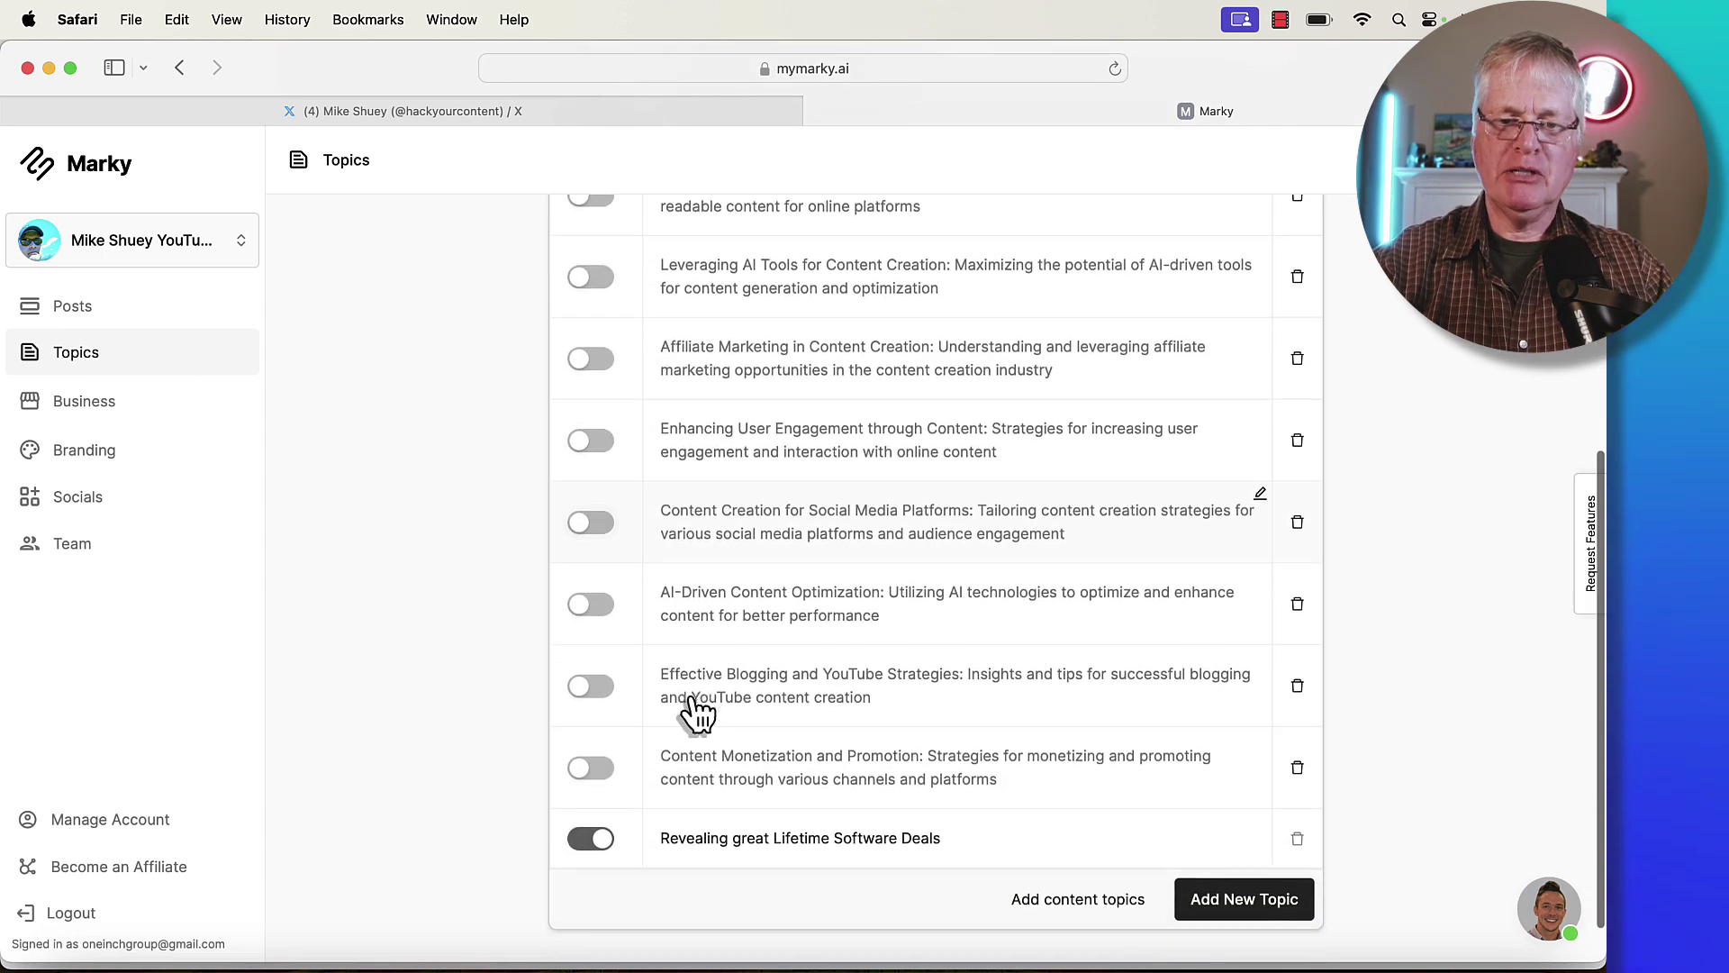
{"action": "scroll", "coordinate": [696, 713], "scroll_direction": "down", "scroll_amount": 1}
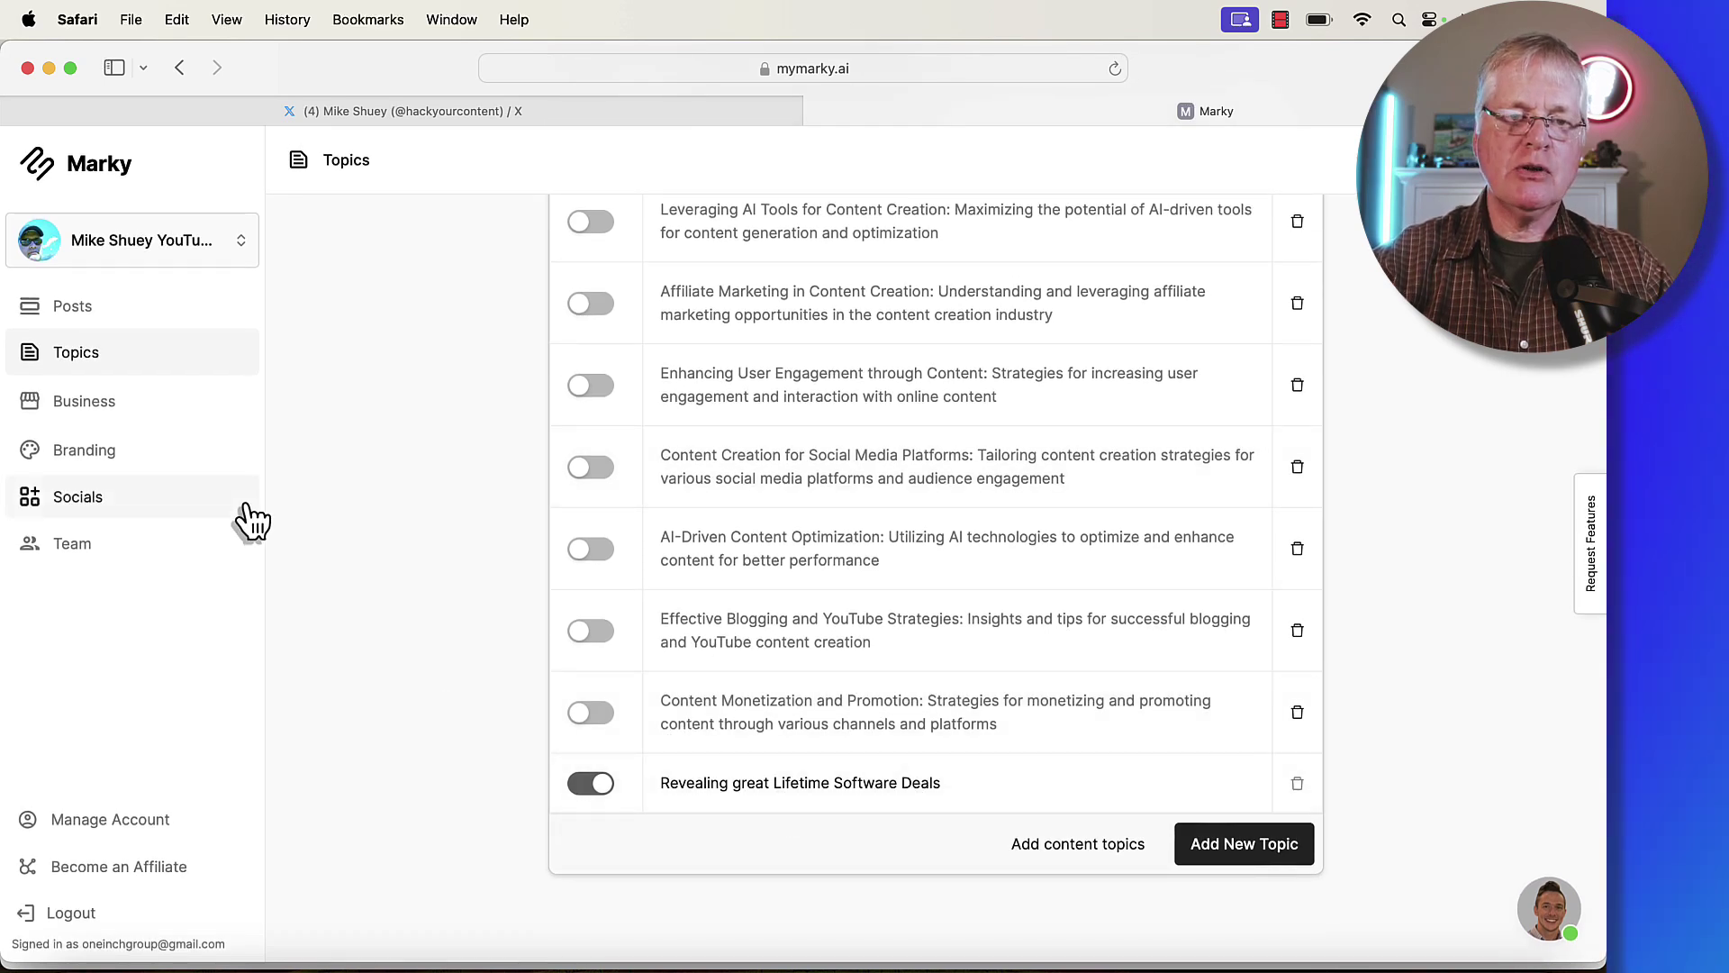
Generate another batch of posts and browse the software deal posts down to the meme about creators overpaying for software tools.
{"action": "left_click", "coordinate": [74, 308]}
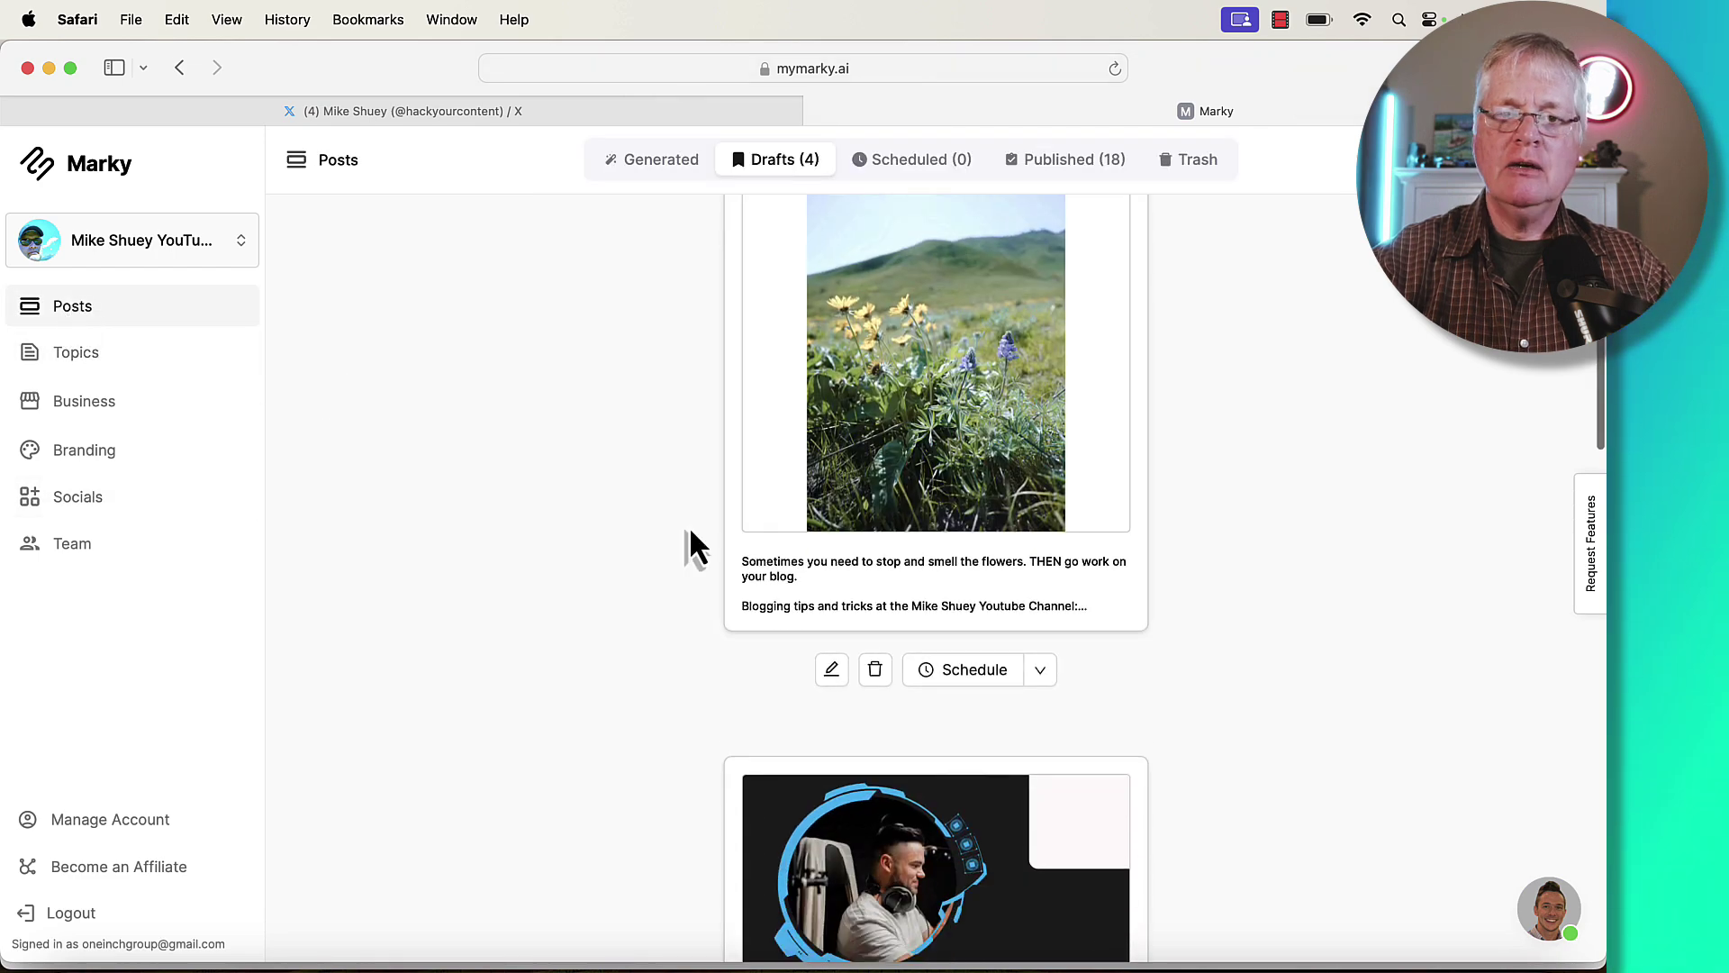
{"action": "scroll", "coordinate": [698, 547], "scroll_direction": "down", "scroll_amount": 20}
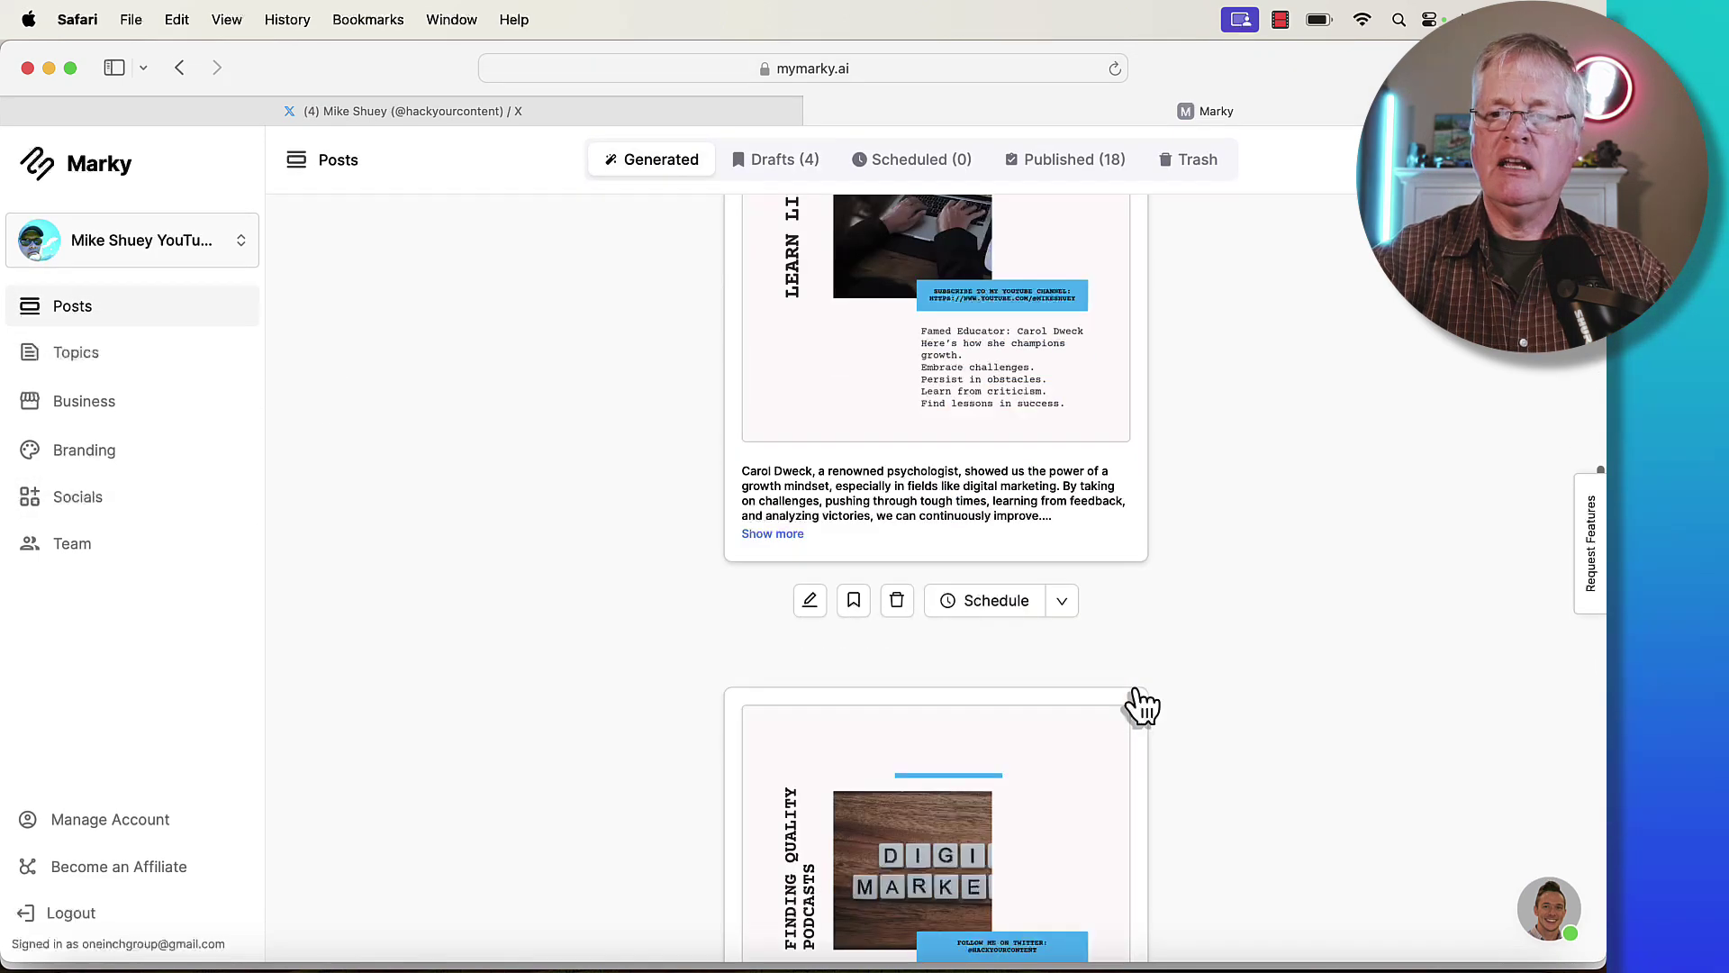
{"action": "scroll", "coordinate": [1139, 703], "scroll_direction": "down", "scroll_amount": 10}
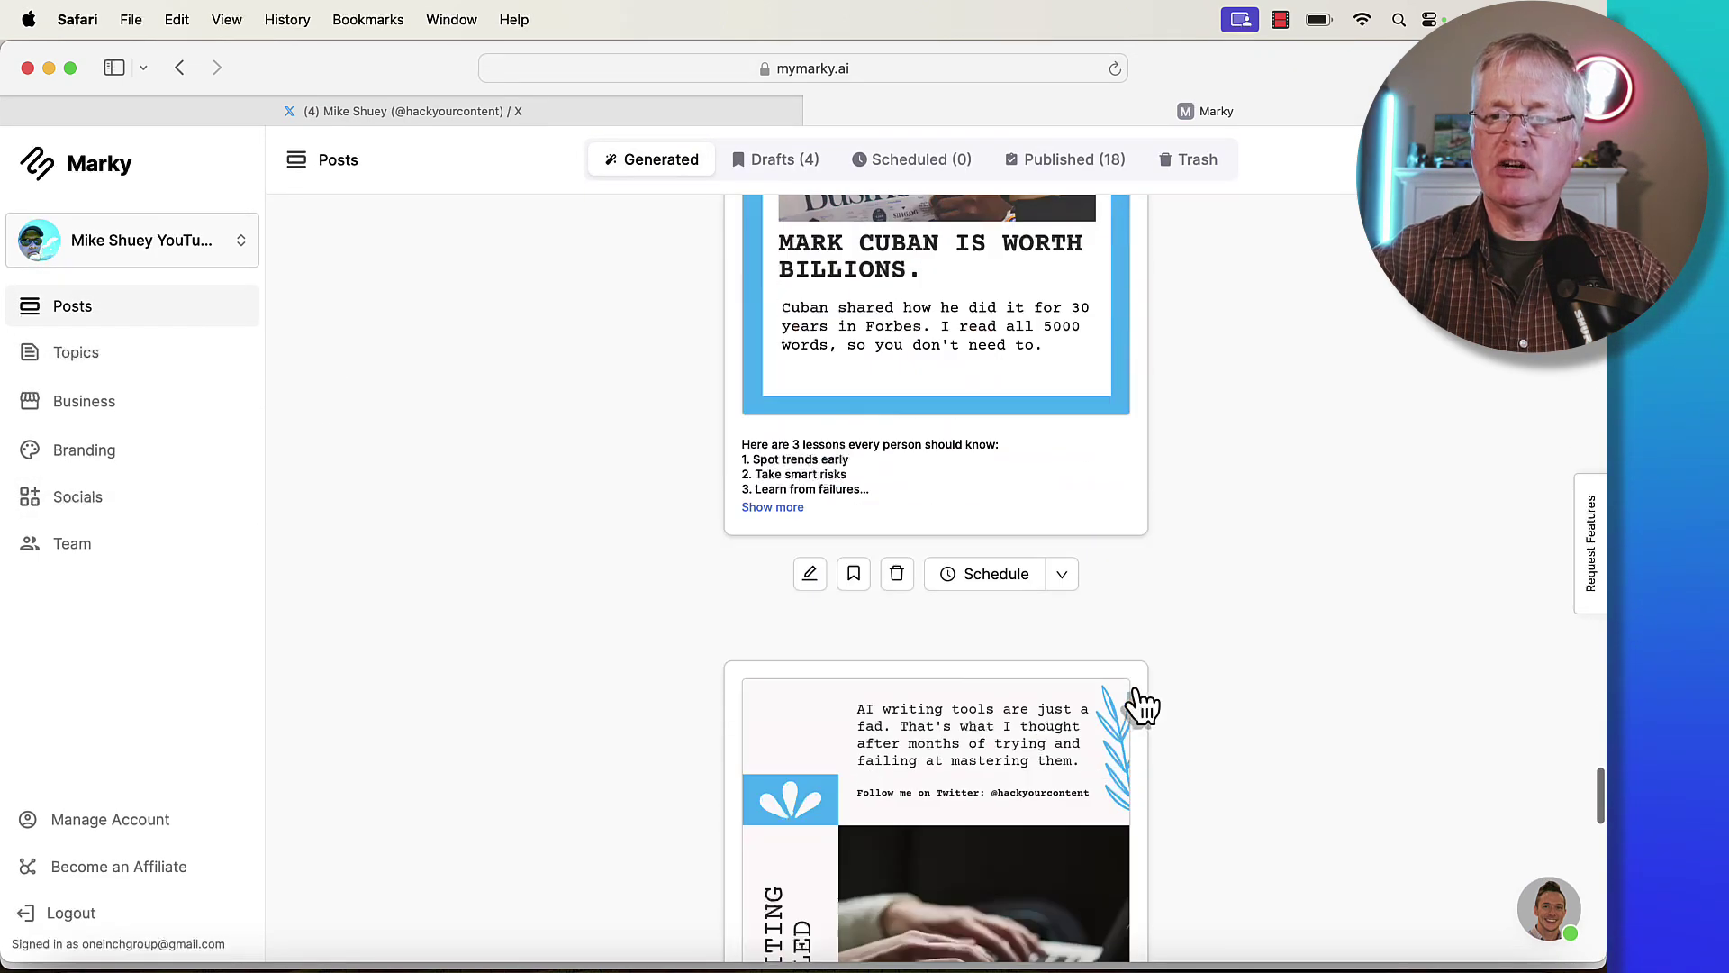
{"action": "scroll", "coordinate": [1140, 705], "scroll_direction": "down", "scroll_amount": 15}
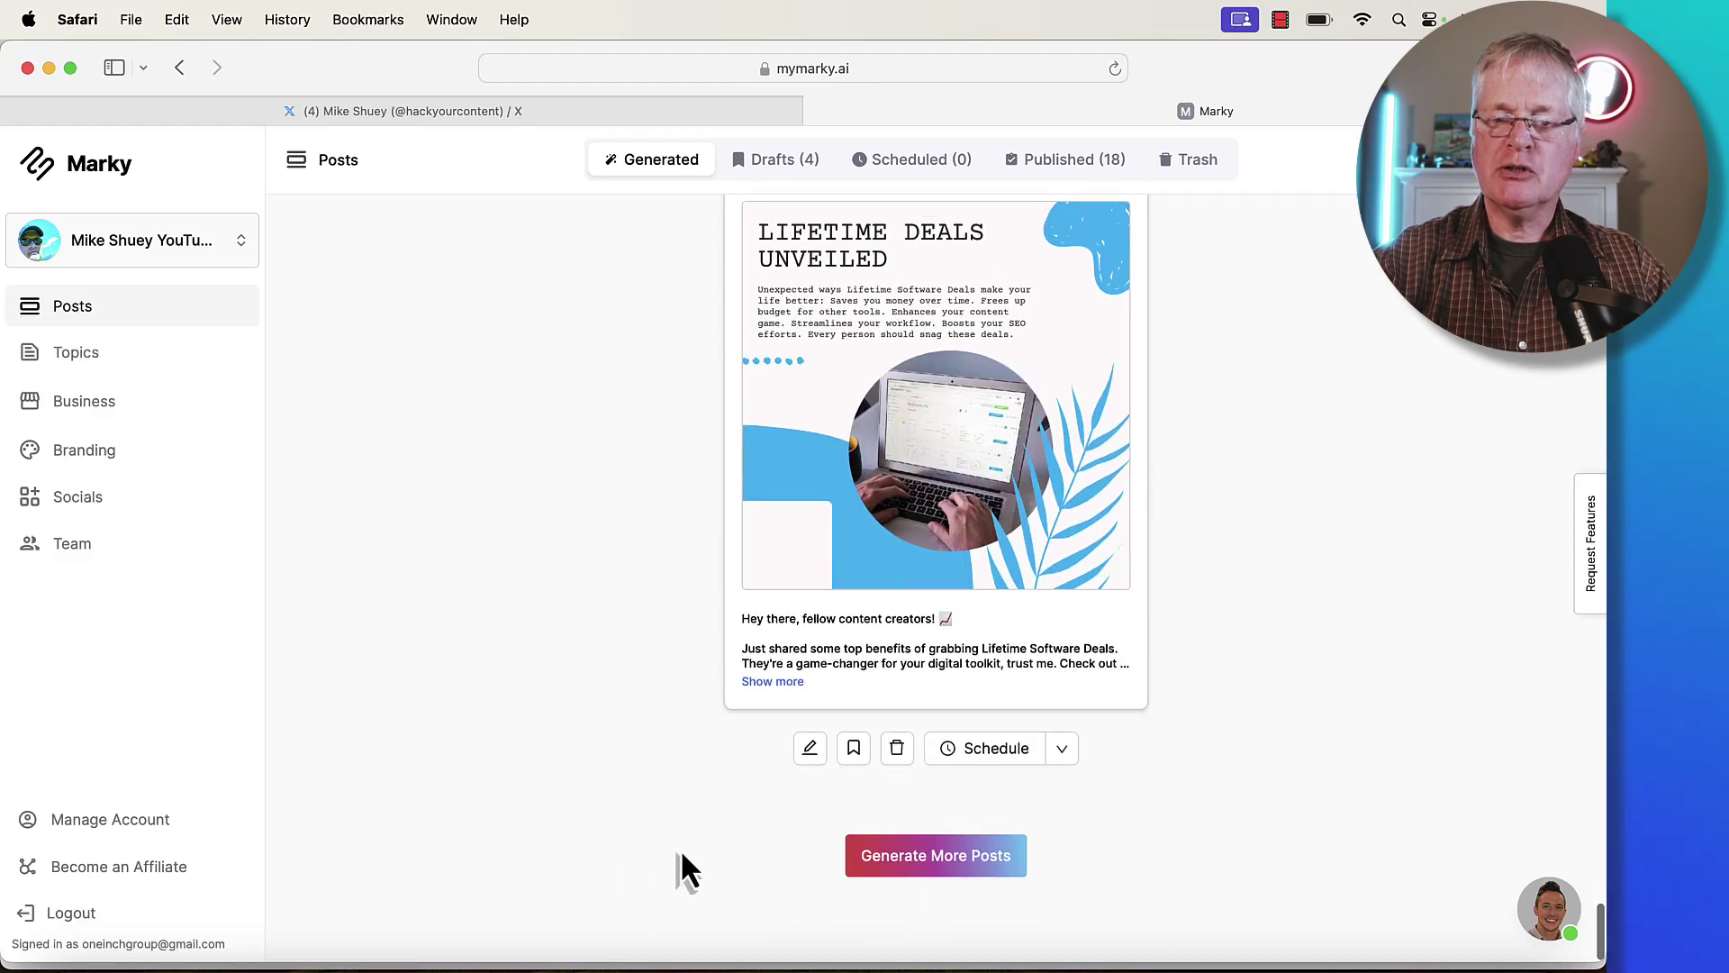
{"action": "left_click", "coordinate": [925, 867]}
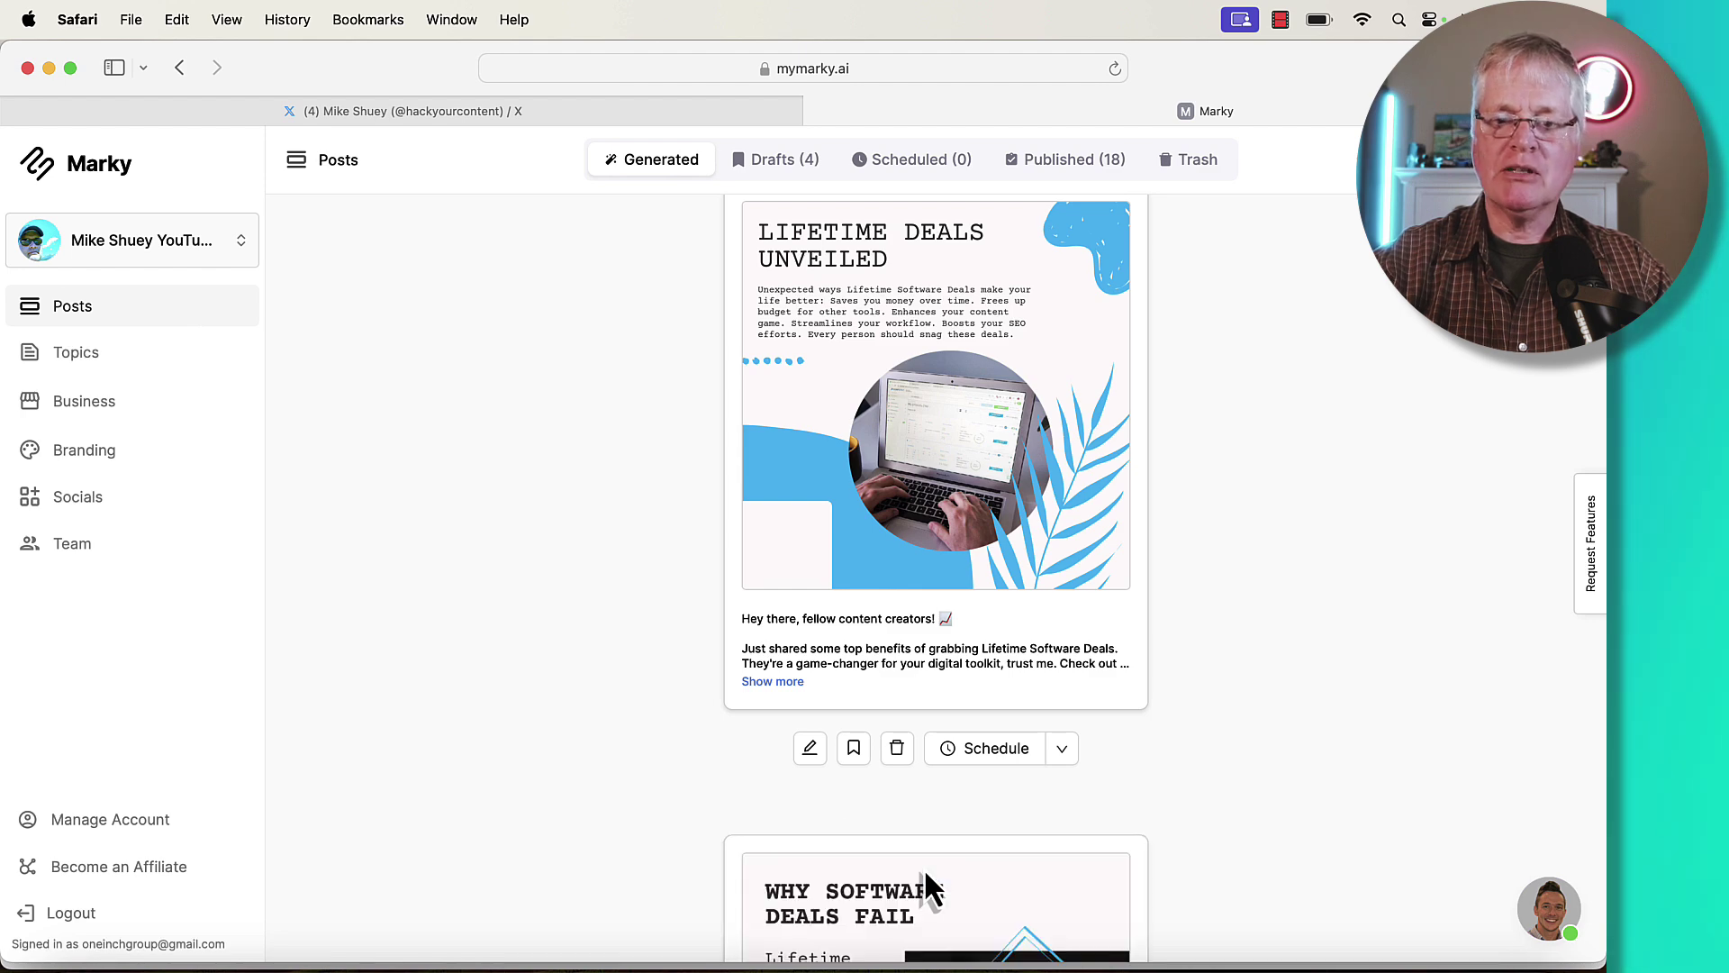
{"action": "scroll", "coordinate": [924, 869], "scroll_direction": "down", "scroll_amount": 12}
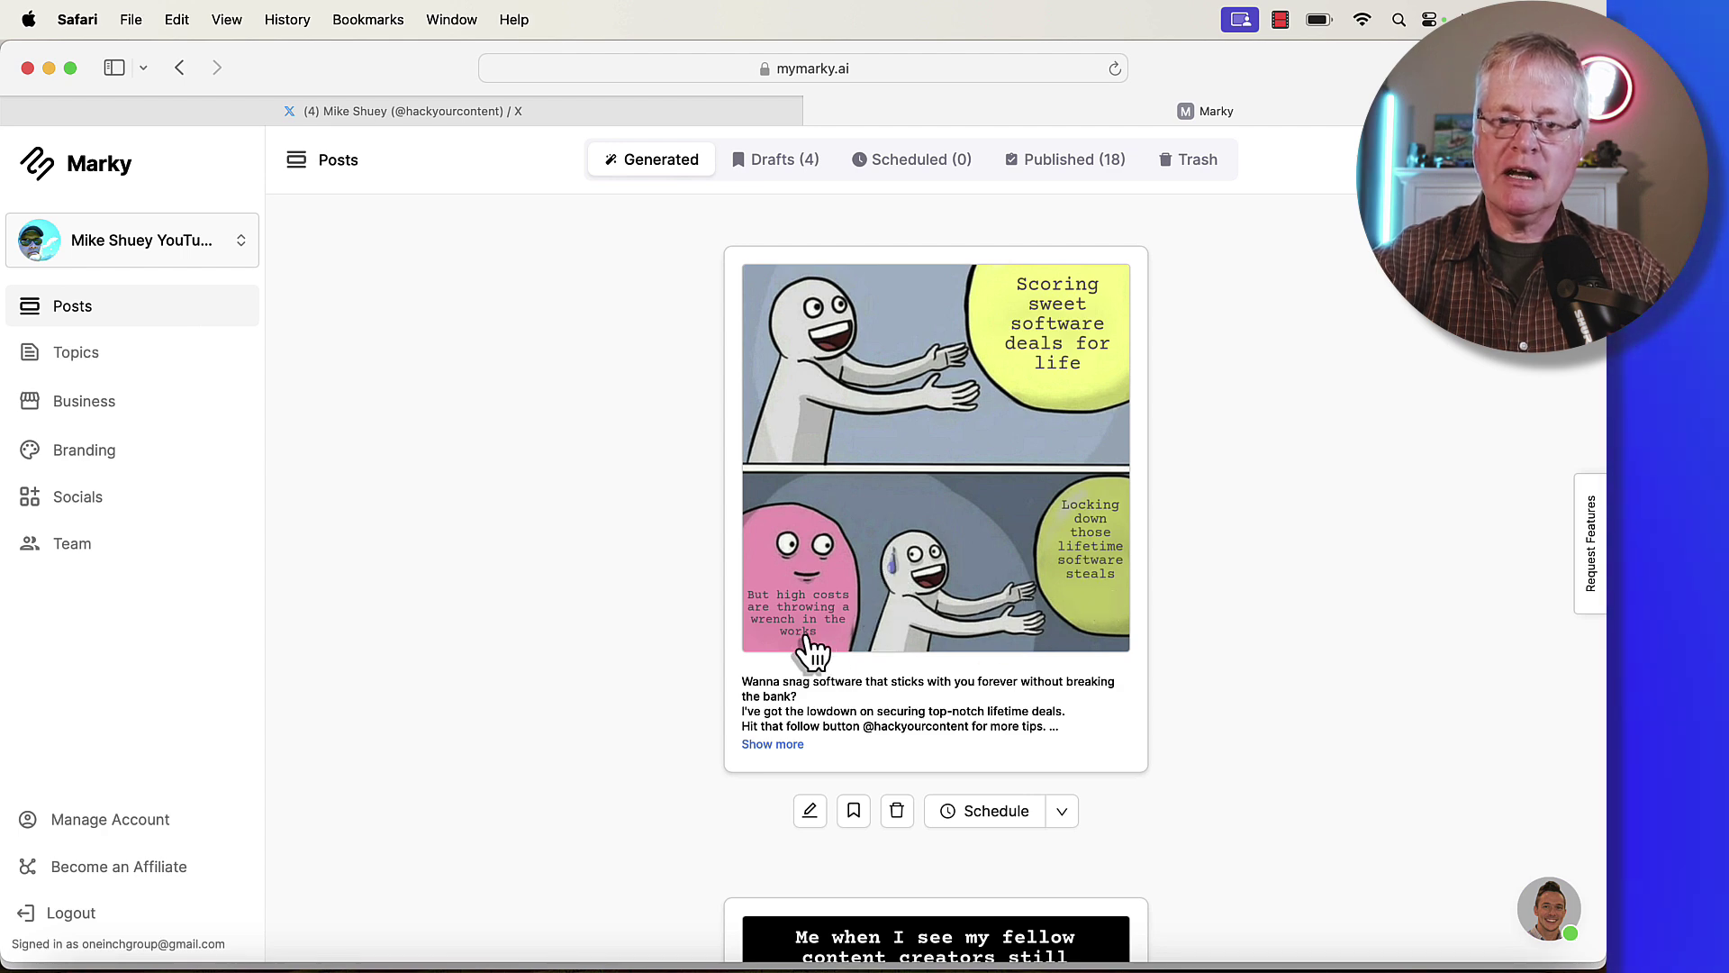
{"action": "scroll", "coordinate": [851, 647], "scroll_direction": "down", "scroll_amount": 4}
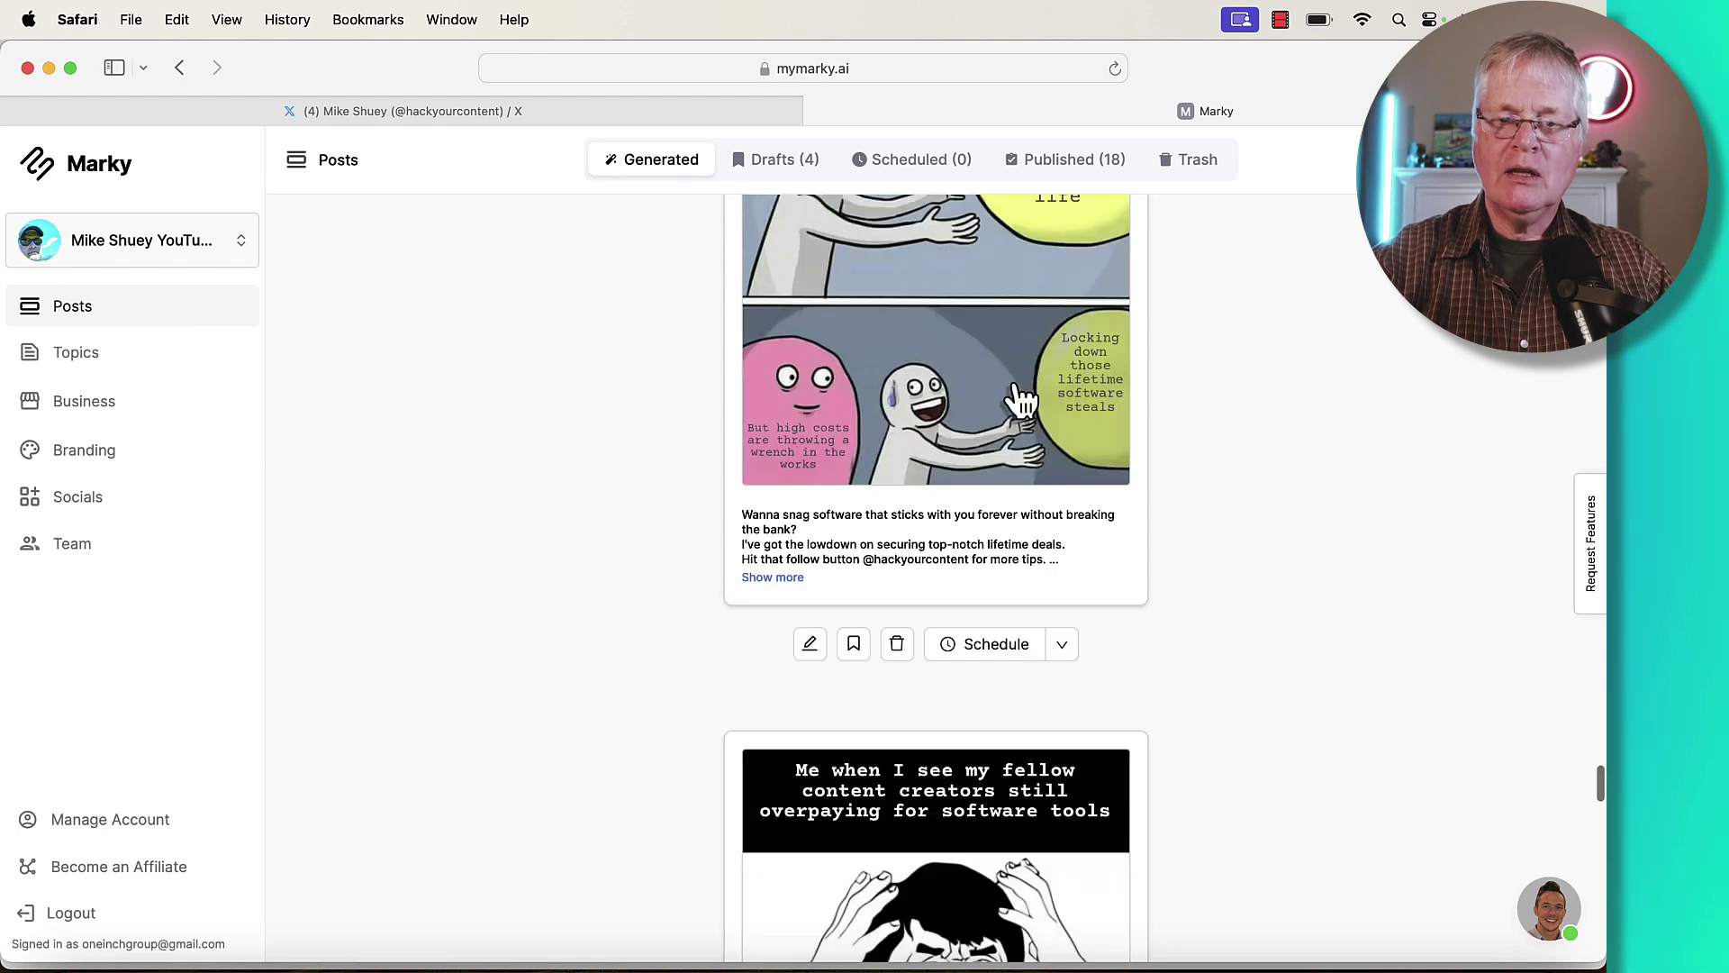
{"action": "scroll", "coordinate": [973, 495], "scroll_direction": "down", "scroll_amount": 1}
{"action": "scroll", "coordinate": [972, 495], "scroll_direction": "down", "scroll_amount": 6}
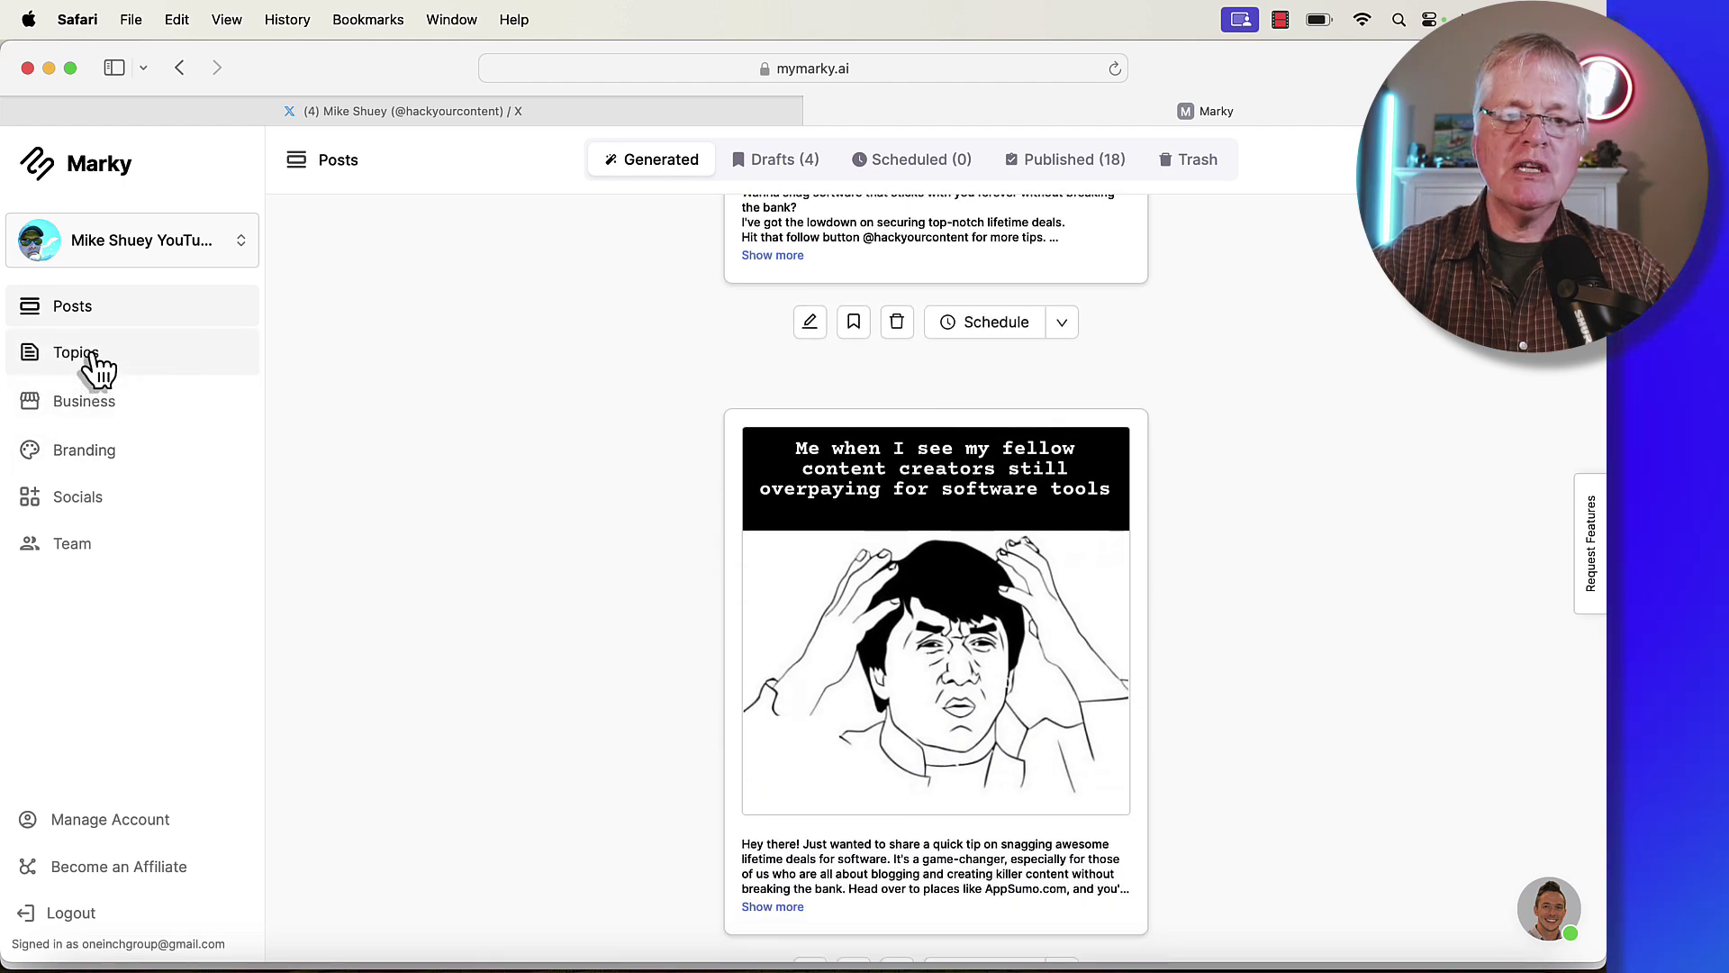
Revisit the business summary and look over the list of content topics.
{"action": "left_click", "coordinate": [98, 407]}
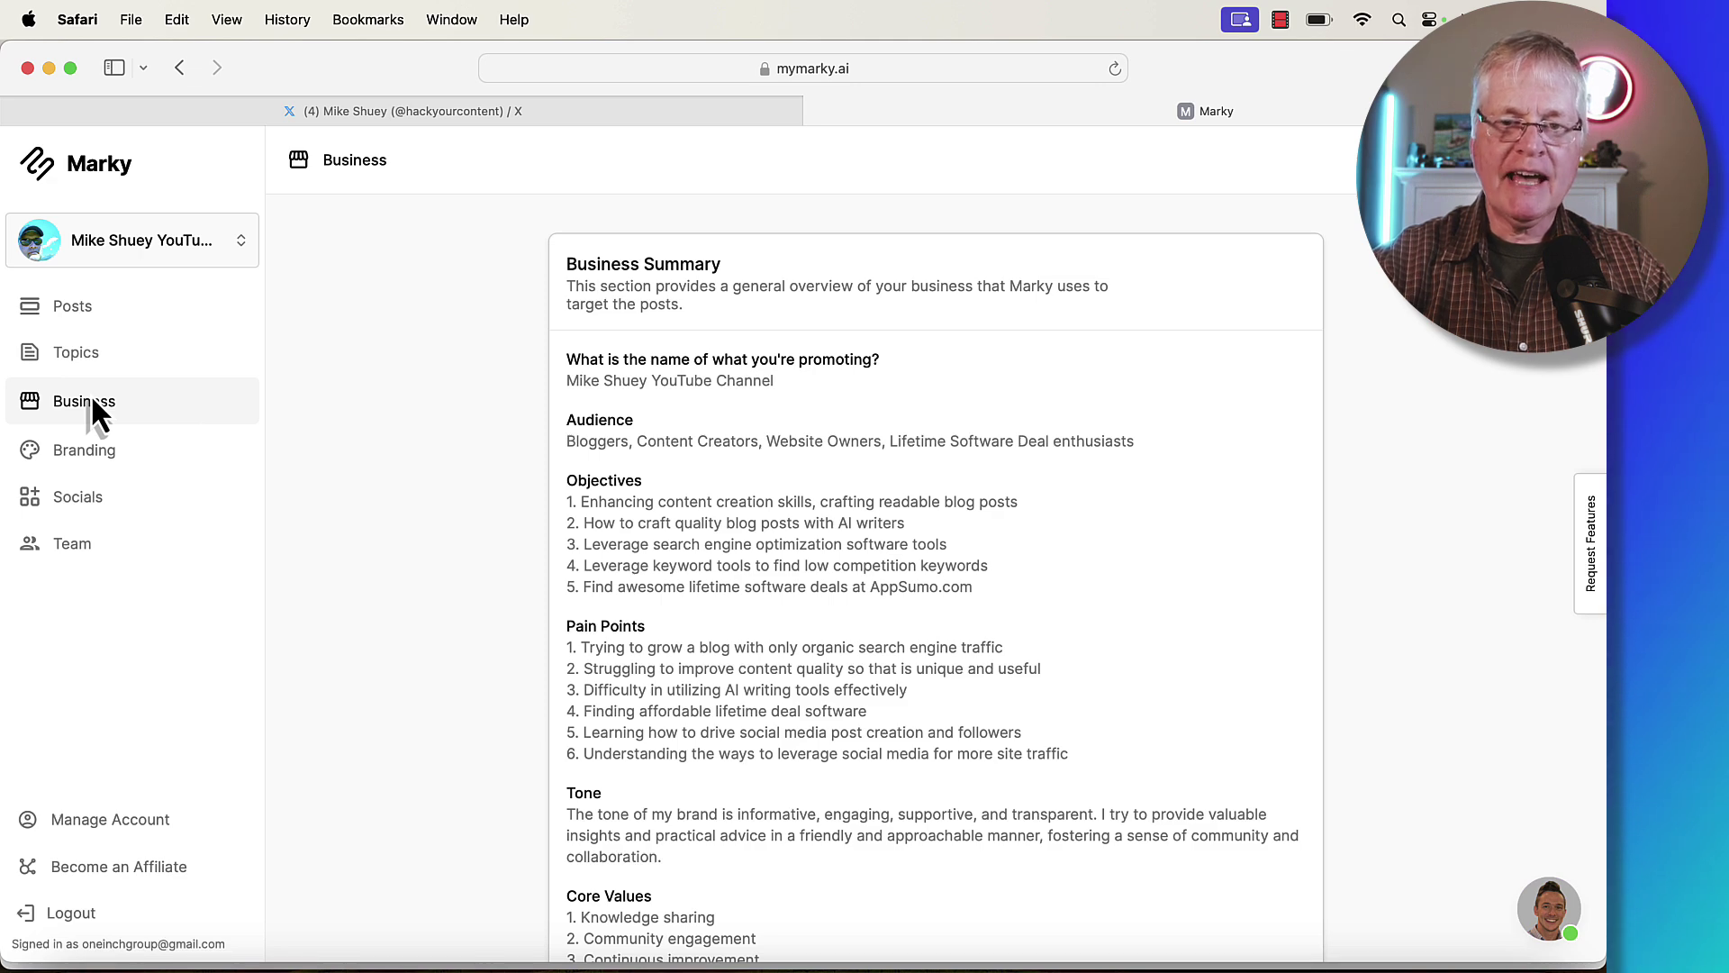
{"action": "left_click", "coordinate": [82, 353]}
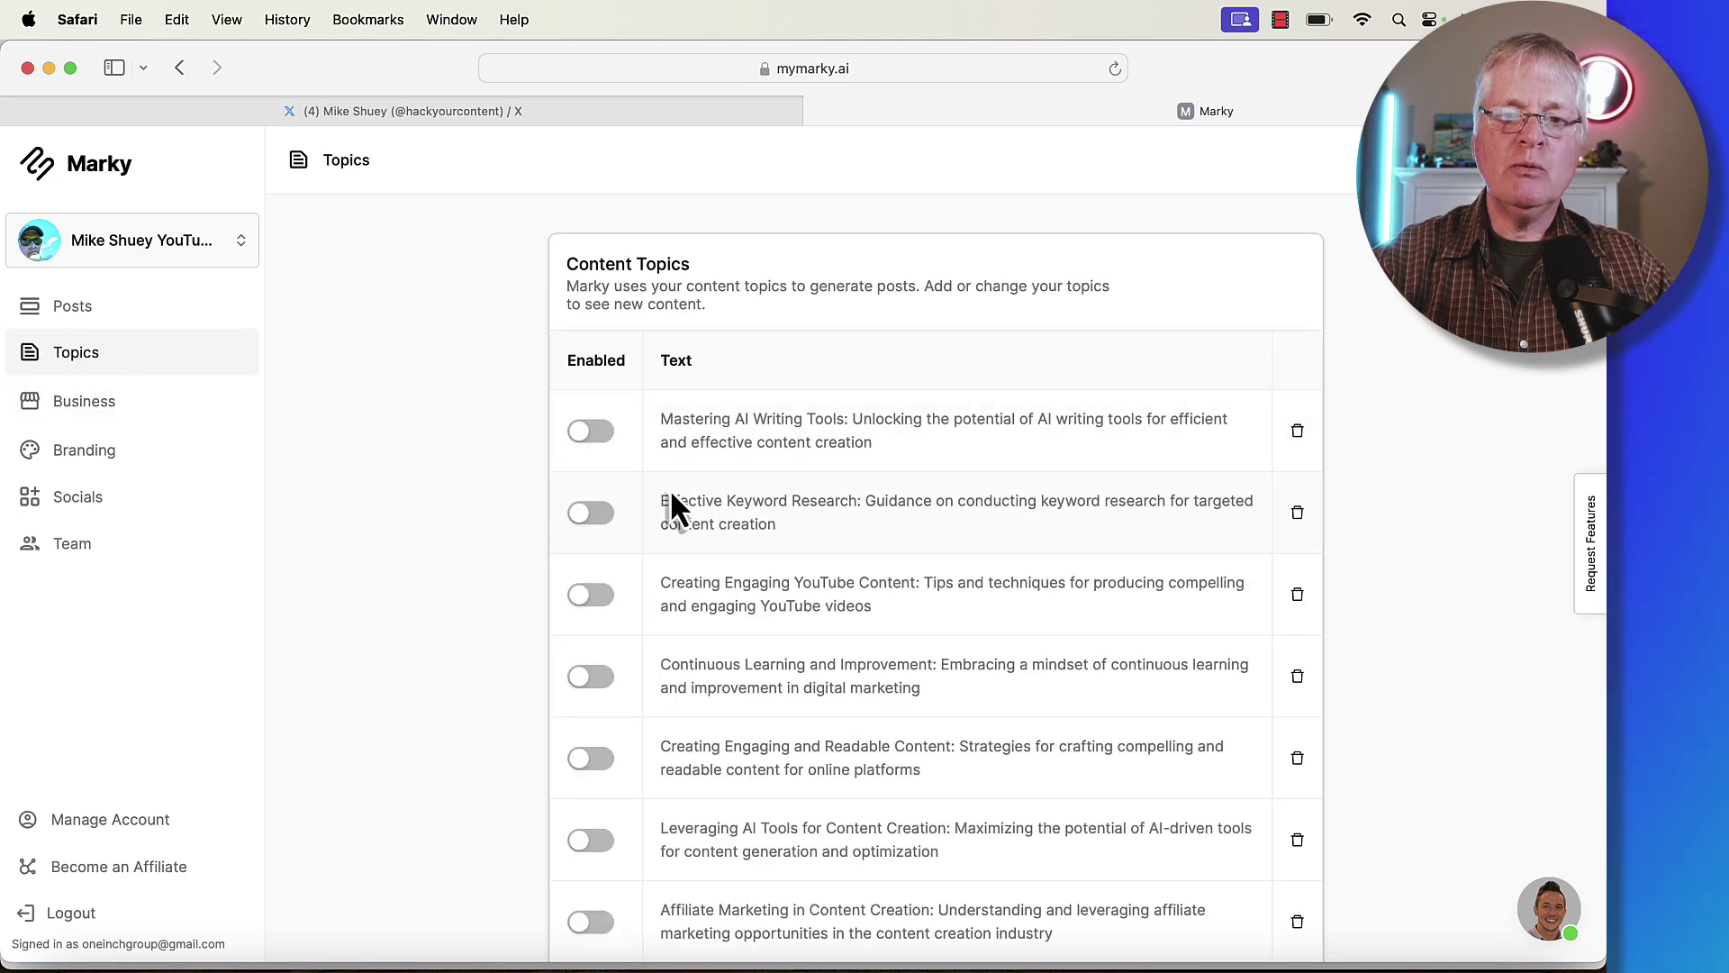
{"action": "scroll", "coordinate": [671, 495], "scroll_direction": "down", "scroll_amount": 2}
{"action": "scroll", "coordinate": [671, 495], "scroll_direction": "up", "scroll_amount": 1}
{"action": "scroll", "coordinate": [671, 496], "scroll_direction": "down", "scroll_amount": 1}
{"action": "scroll", "coordinate": [671, 495], "scroll_direction": "down", "scroll_amount": 1}
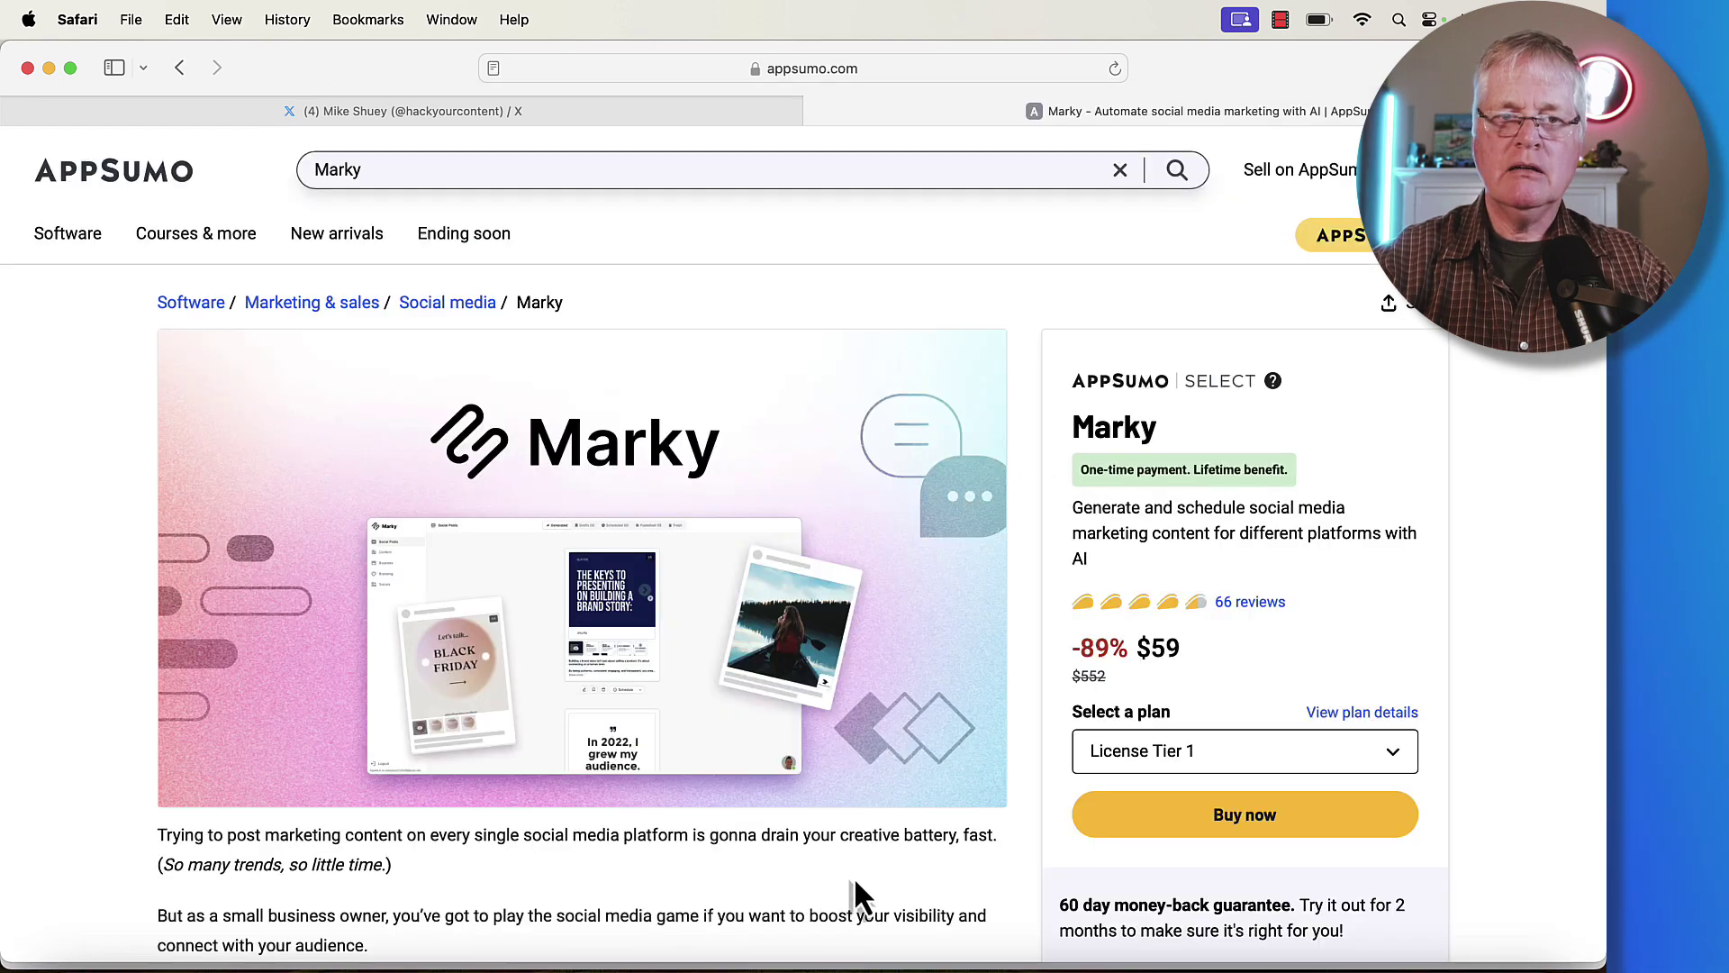
Switch to the Marky deal on AppSumo and examine its plans and features, comparing License Tiers 1 to 3.
{"action": "scroll", "coordinate": [853, 877], "scroll_direction": "down", "scroll_amount": 10}
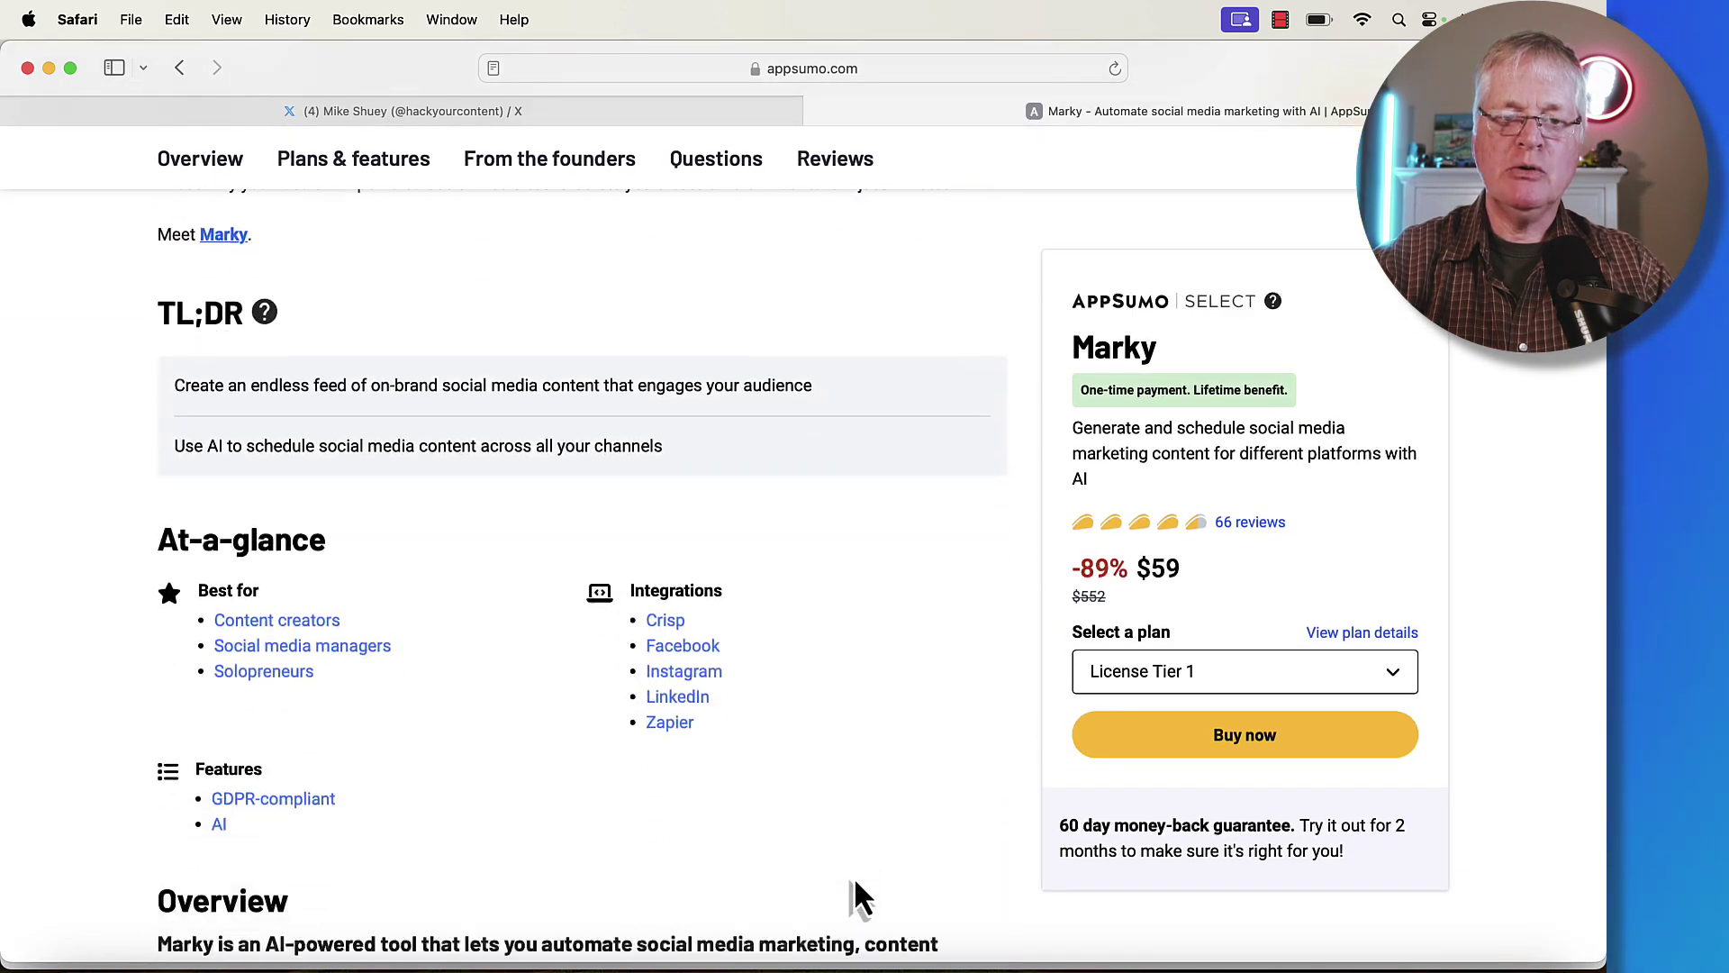
{"action": "scroll", "coordinate": [854, 877], "scroll_direction": "down", "scroll_amount": 20}
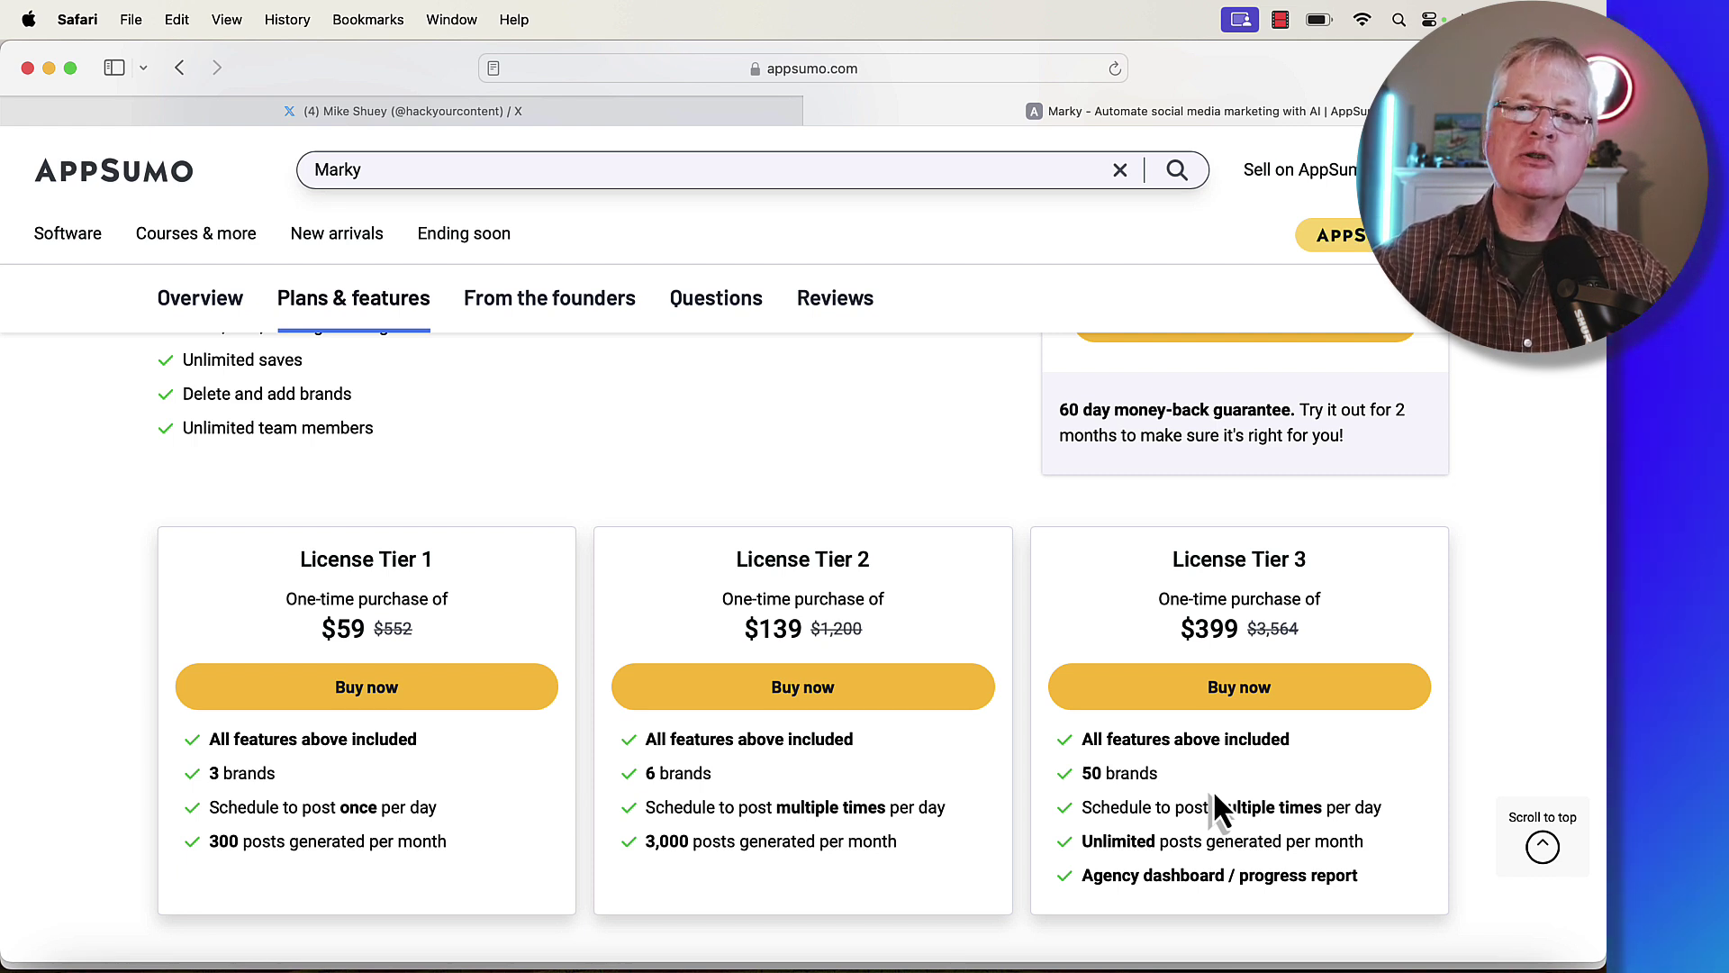
{"action": "scroll", "coordinate": [1213, 791], "scroll_direction": "up", "scroll_amount": 15}
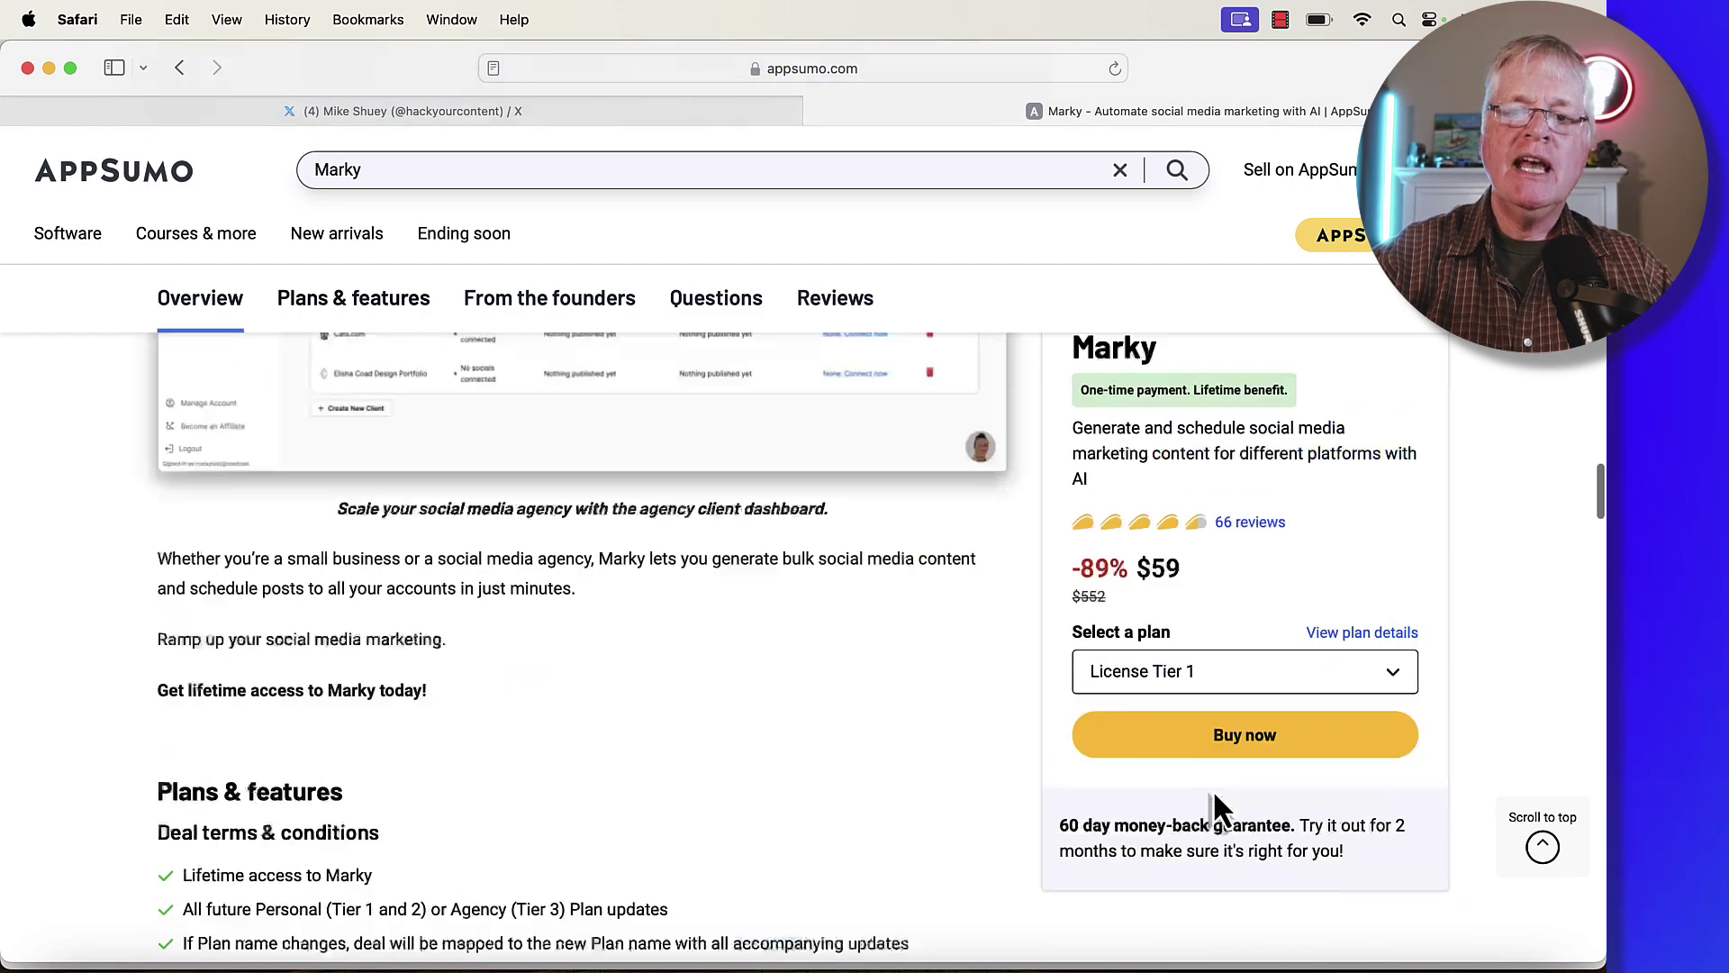
{"action": "scroll", "coordinate": [1212, 789], "scroll_direction": "up", "scroll_amount": 5}
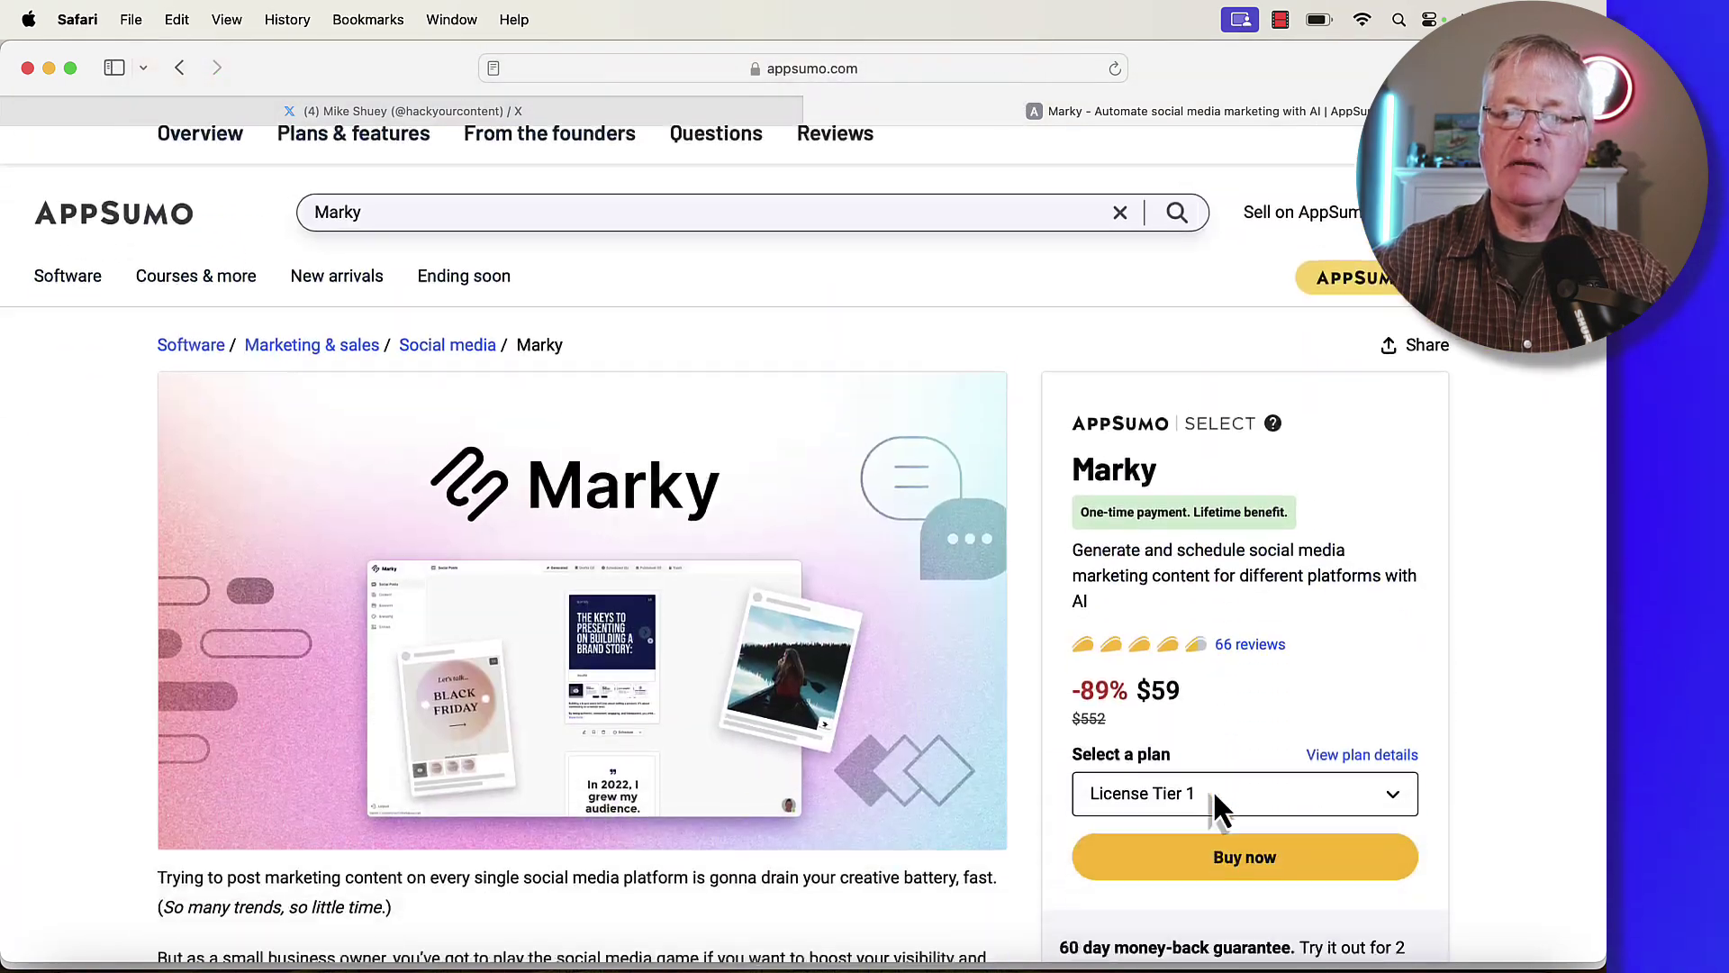